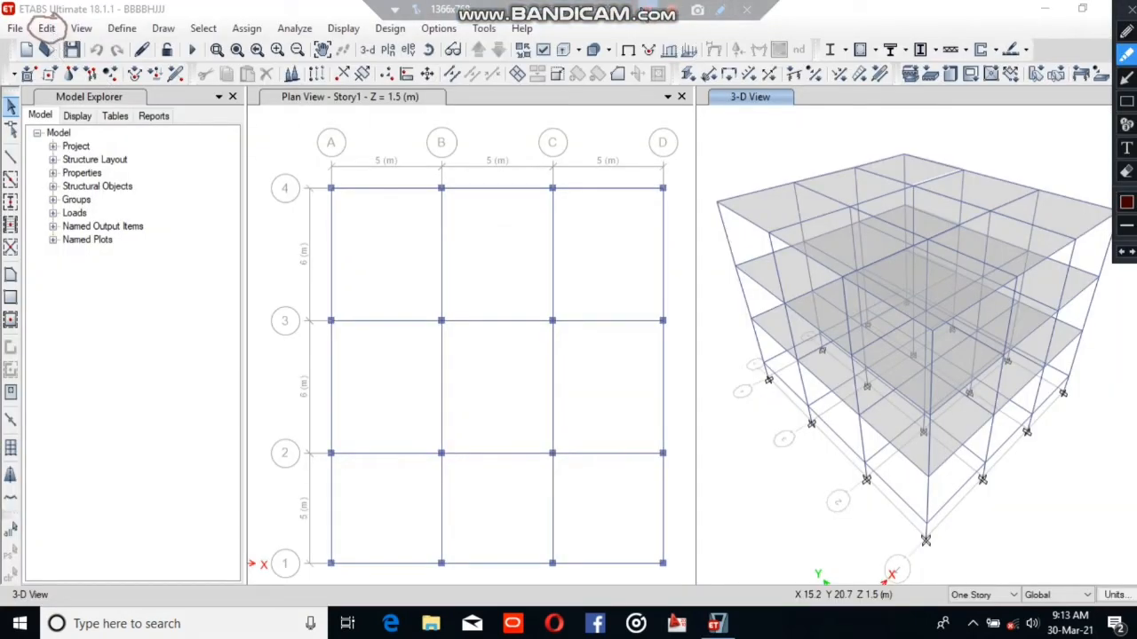
# Delete the Story1 beam on grid line 4 between grids A and B, and undo the deletion.
pyautogui.click(47, 28)
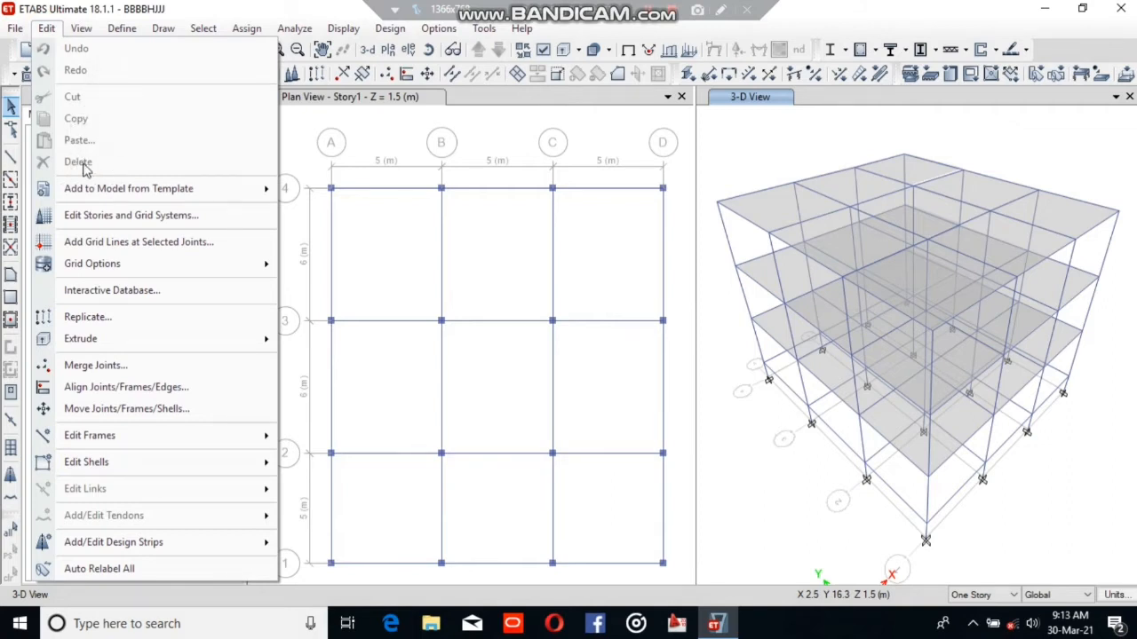
pyautogui.click(376, 210)
pyautogui.click(382, 188)
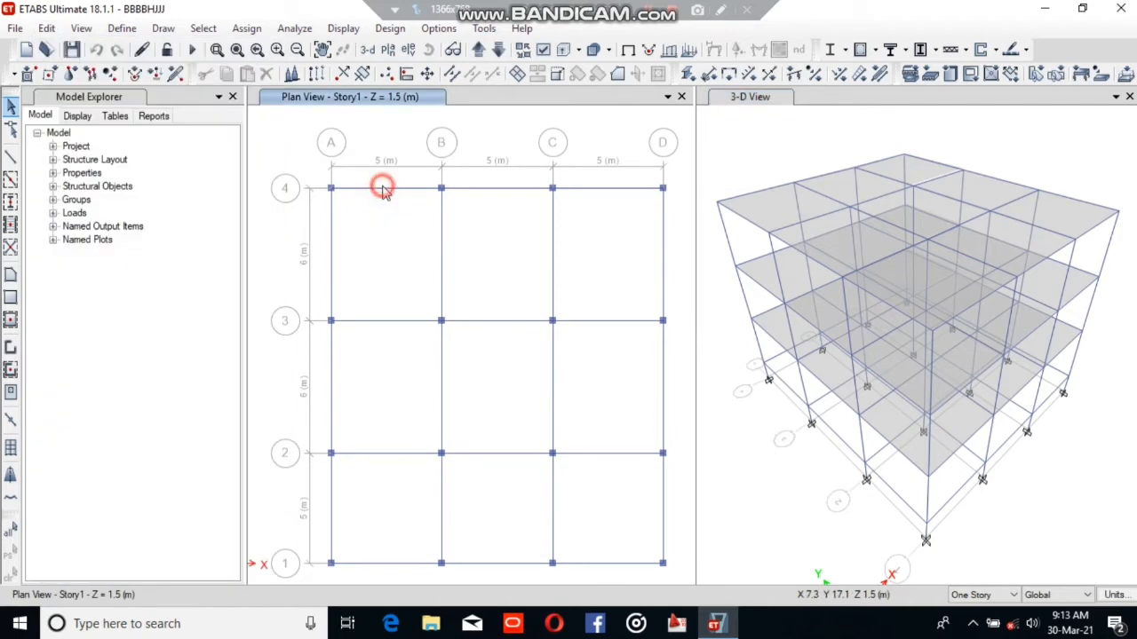
pyautogui.click(47, 28)
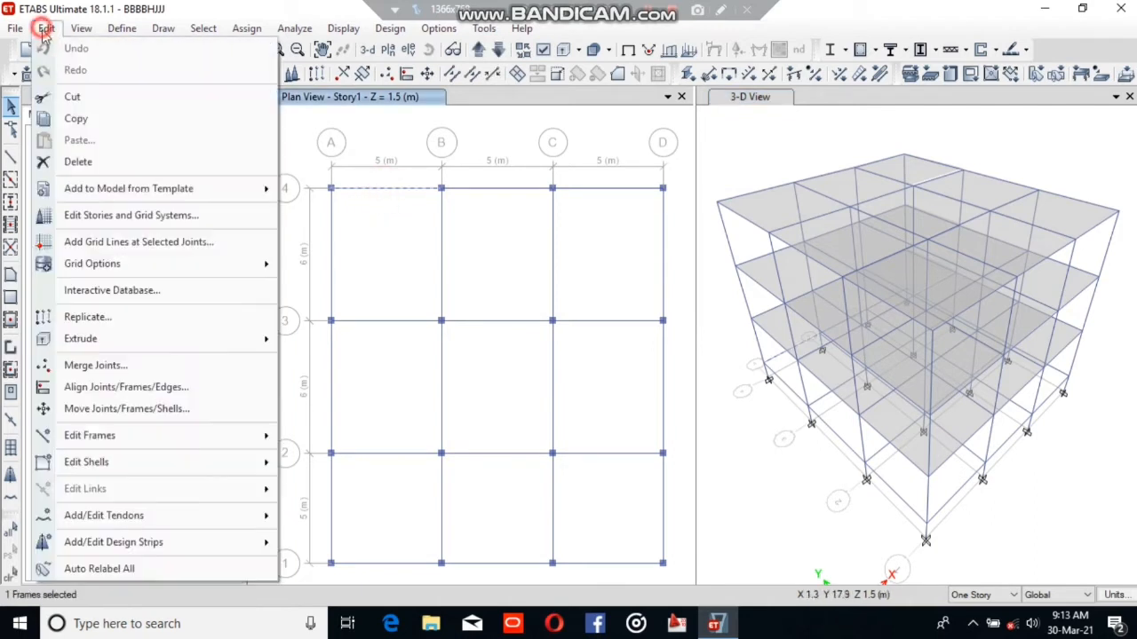
pyautogui.click(76, 163)
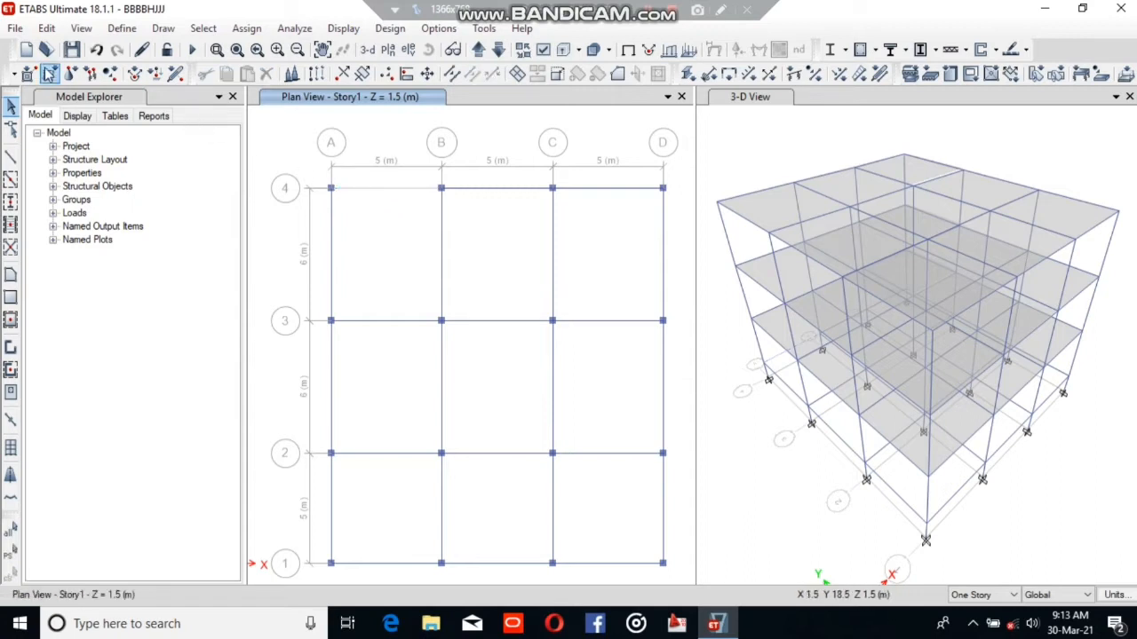
pyautogui.click(96, 50)
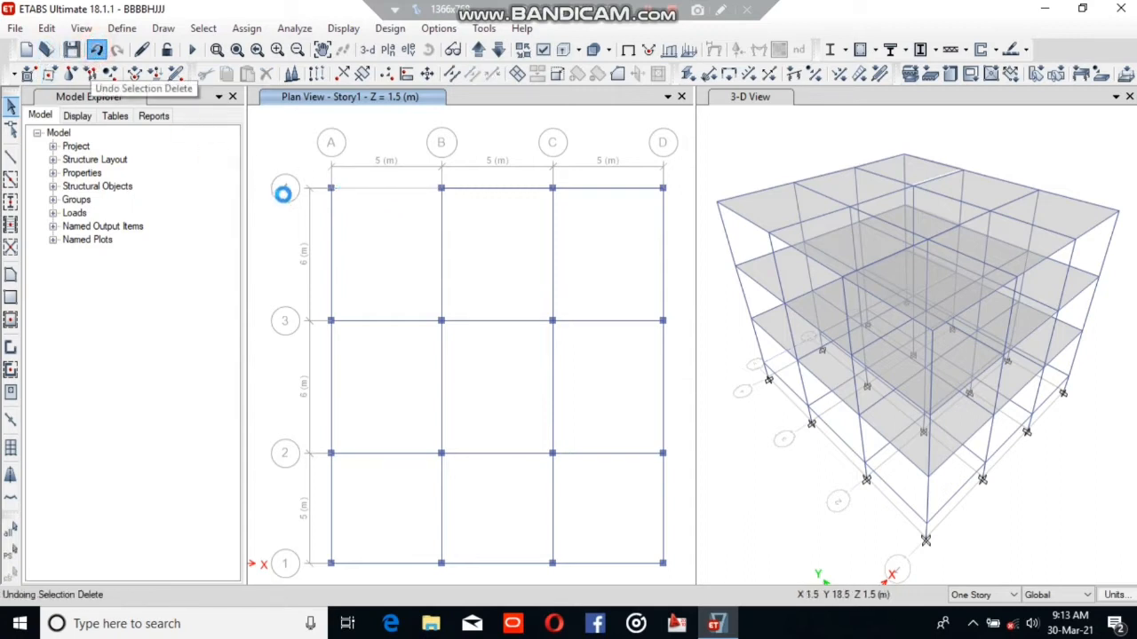
# Look through the 2D structure templates that can be added to the model, and leave without adding one.
pyautogui.click(46, 28)
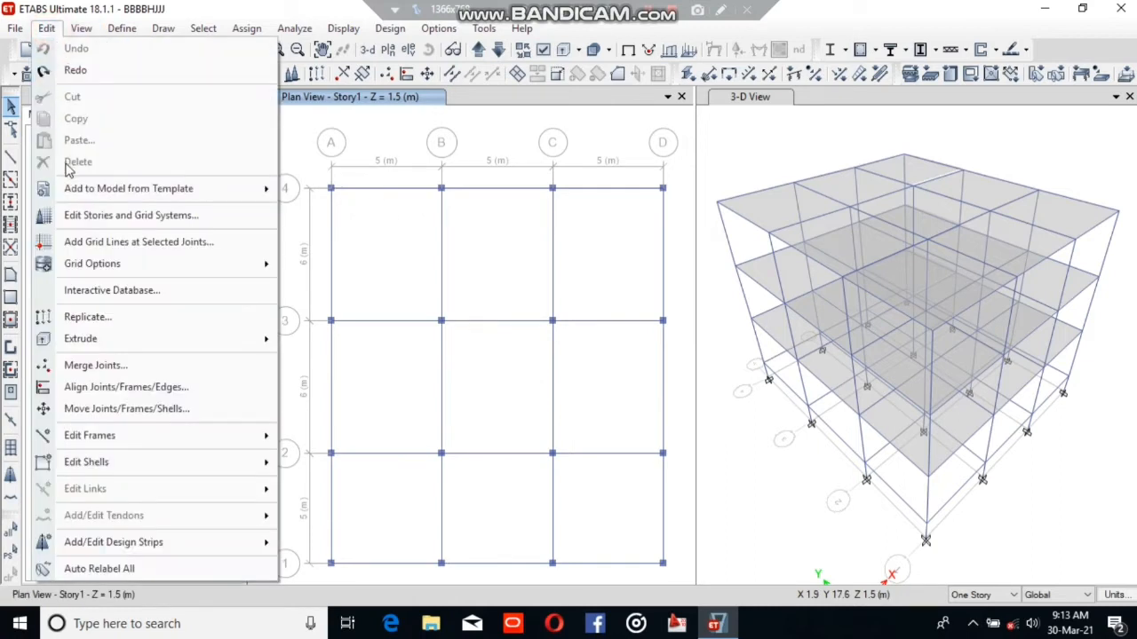
pyautogui.moveTo(75, 195)
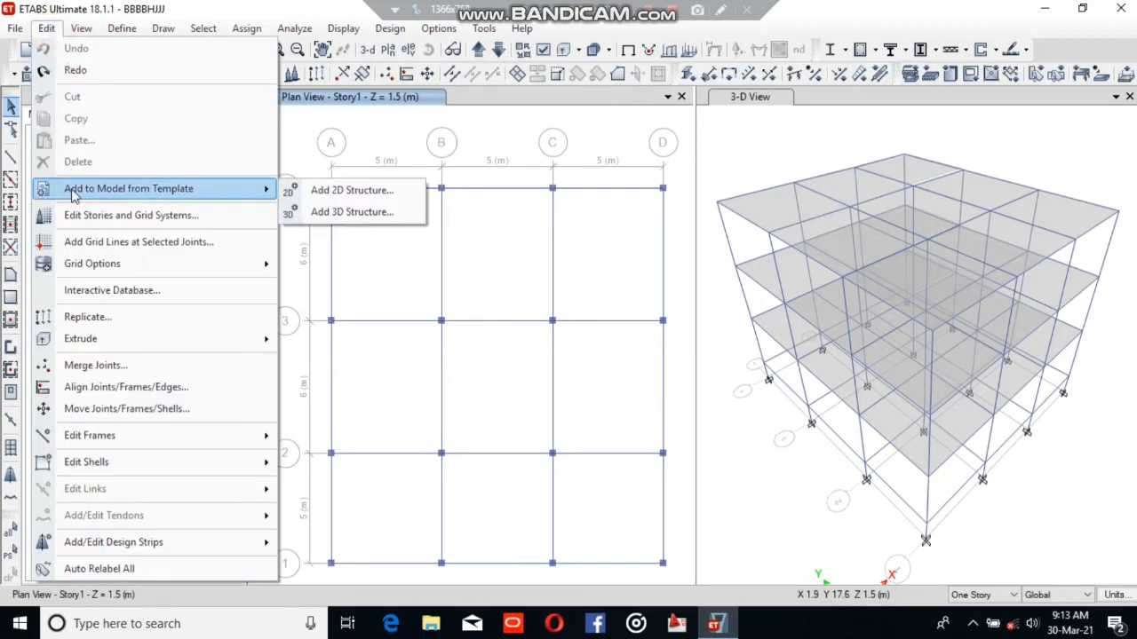
pyautogui.click(329, 191)
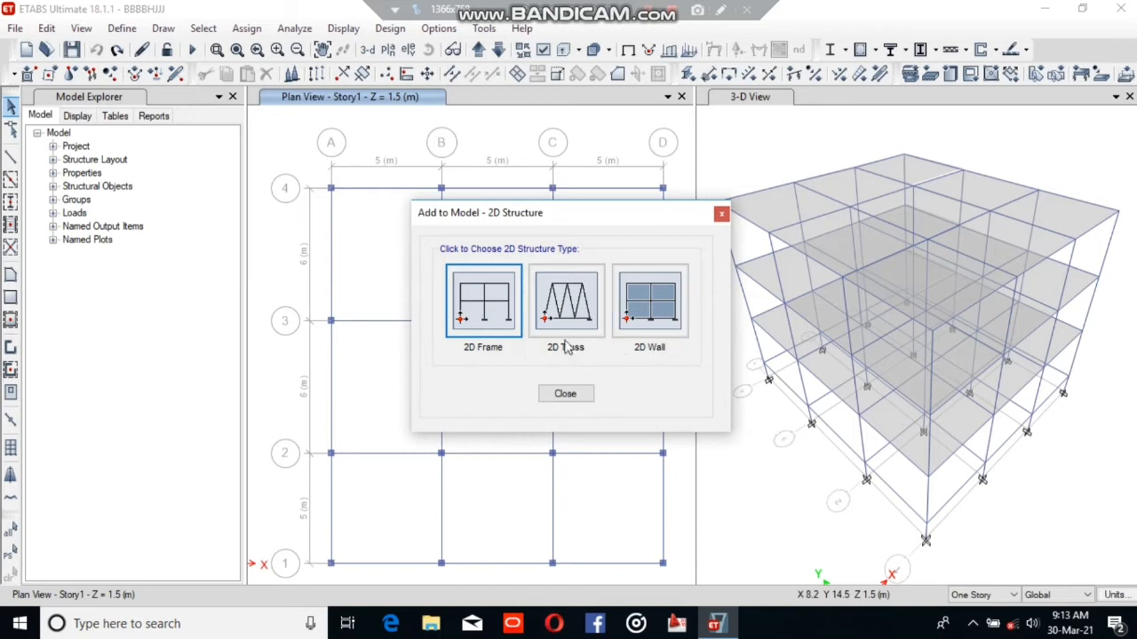
pyautogui.click(493, 328)
pyautogui.click(565, 393)
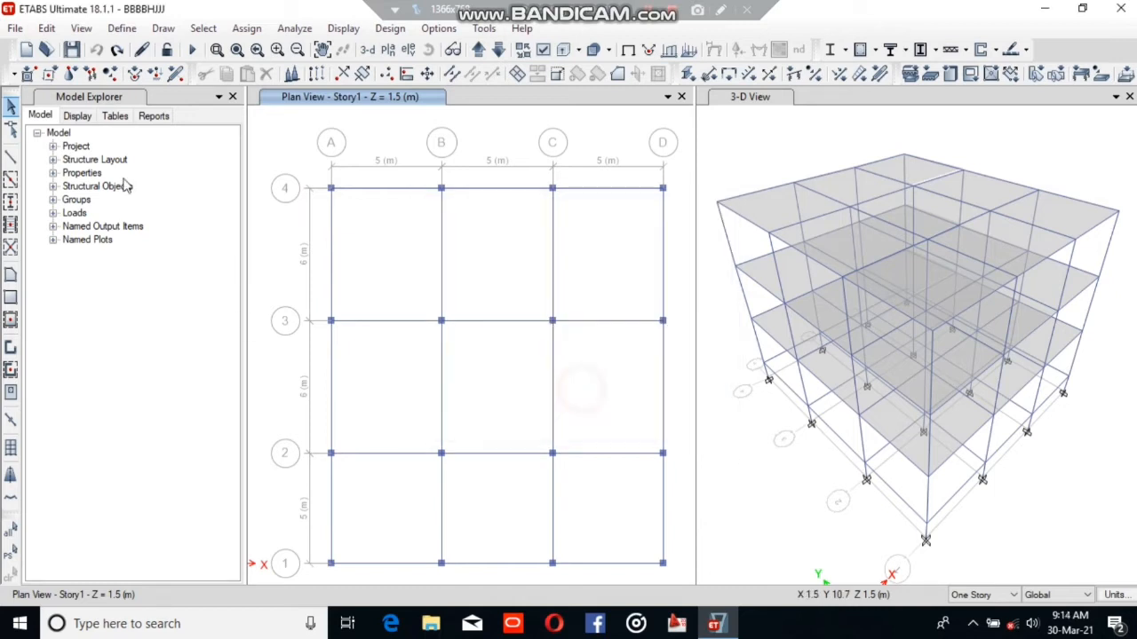
# Examine the 3D structure templates and their tower and grid system options without adding anything.
pyautogui.click(46, 28)
pyautogui.moveTo(238, 196)
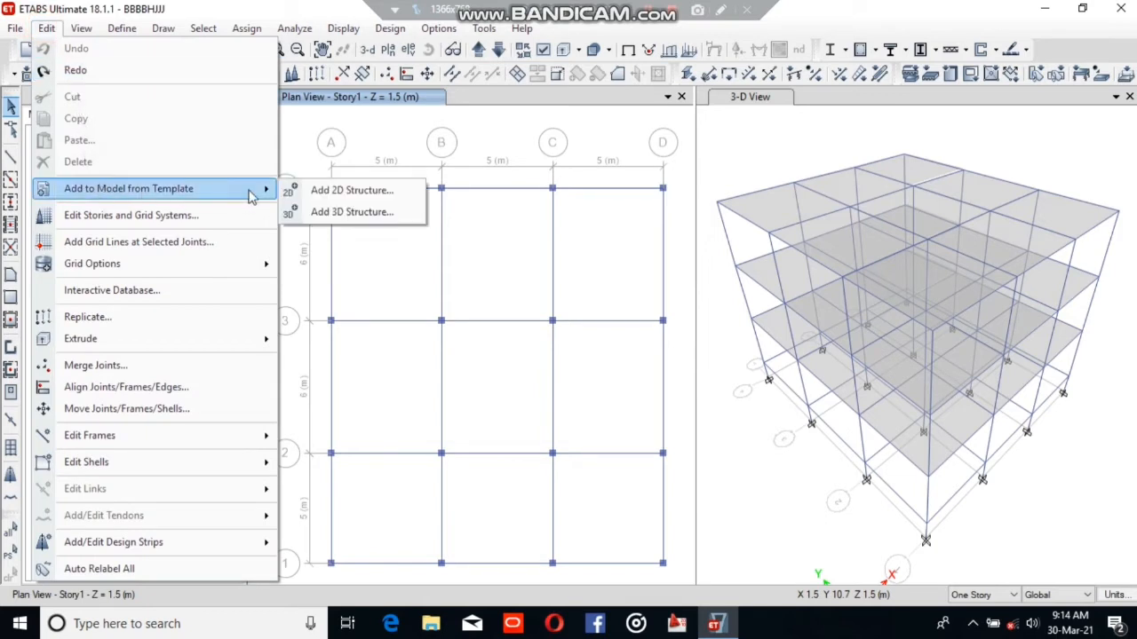
pyautogui.click(337, 213)
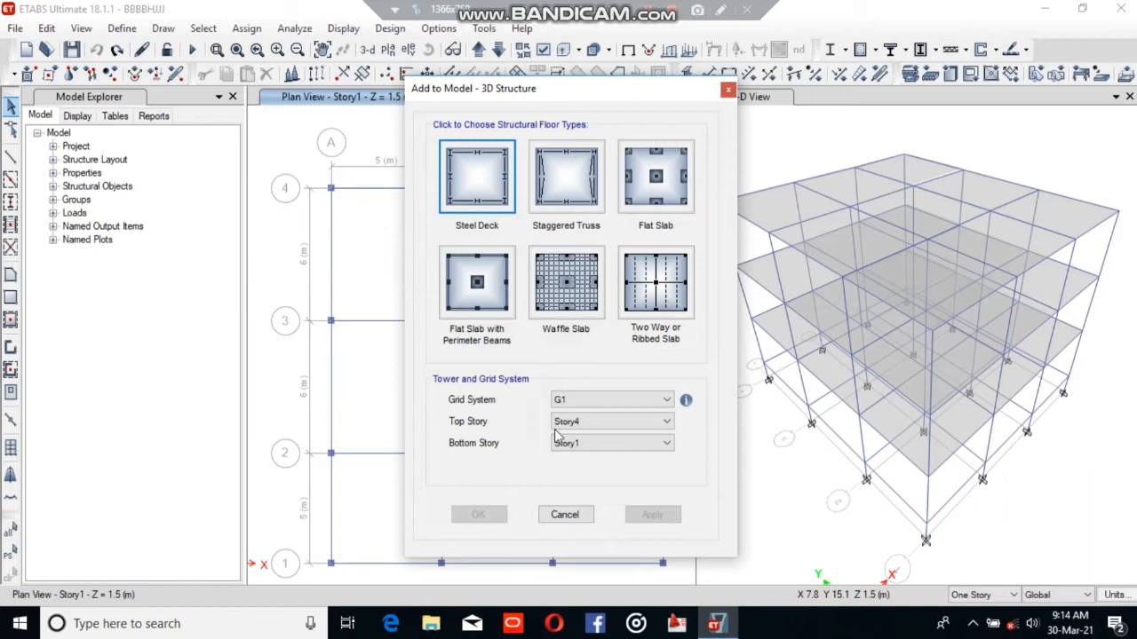
pyautogui.click(575, 515)
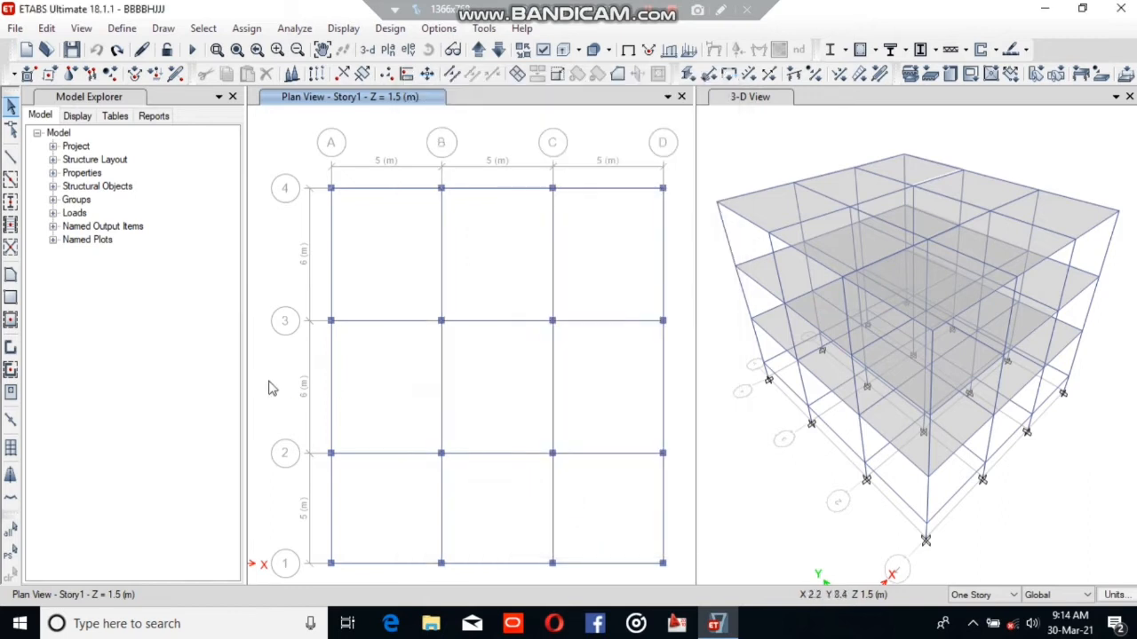
# Open the story and grid system data and examine the settings for adding a new grid system, without creating one.
pyautogui.click(44, 28)
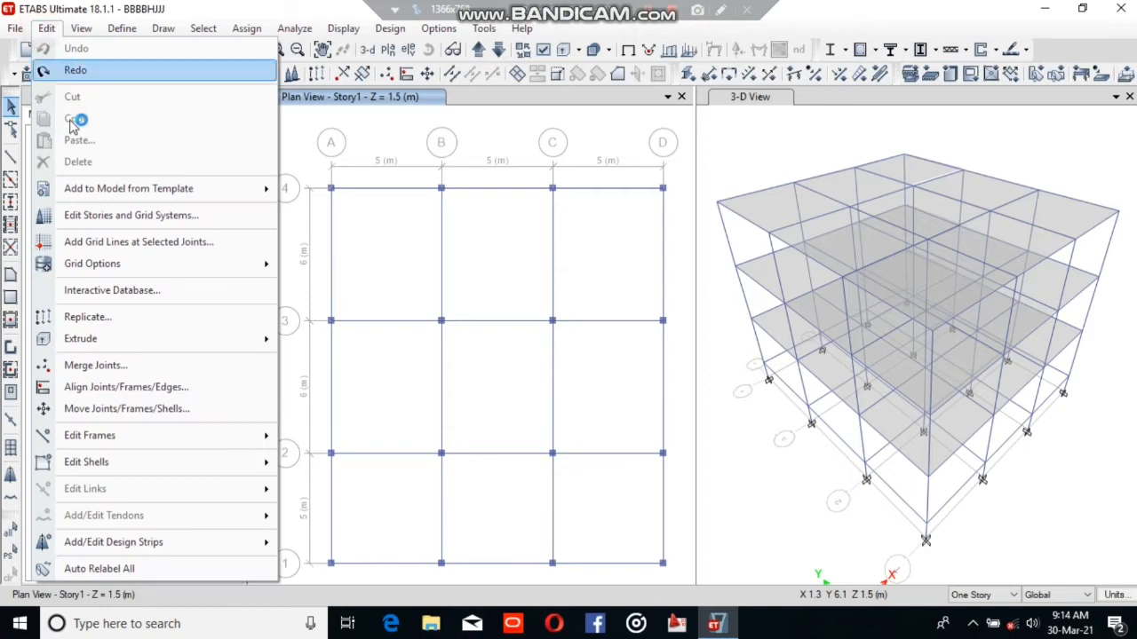
pyautogui.moveTo(92, 197)
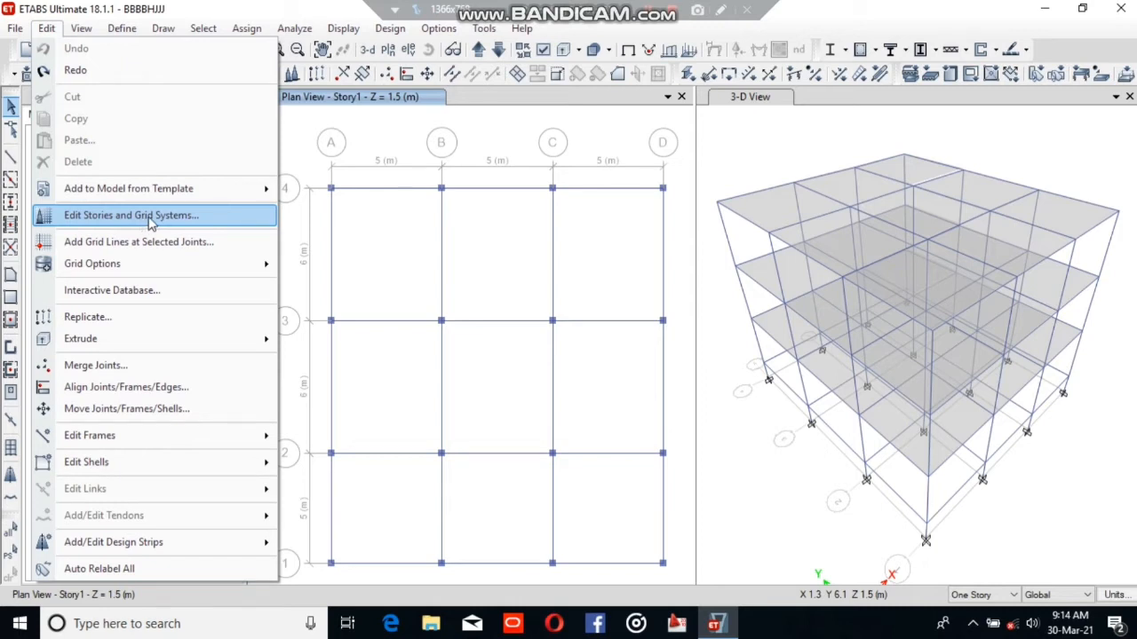
pyautogui.click(91, 222)
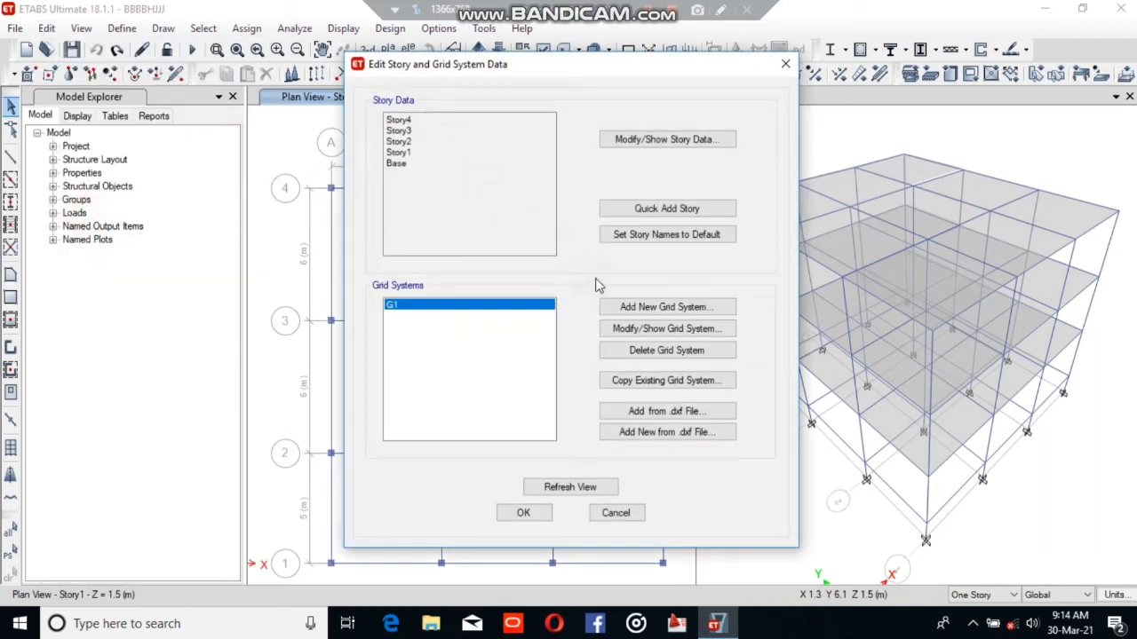
pyautogui.click(645, 308)
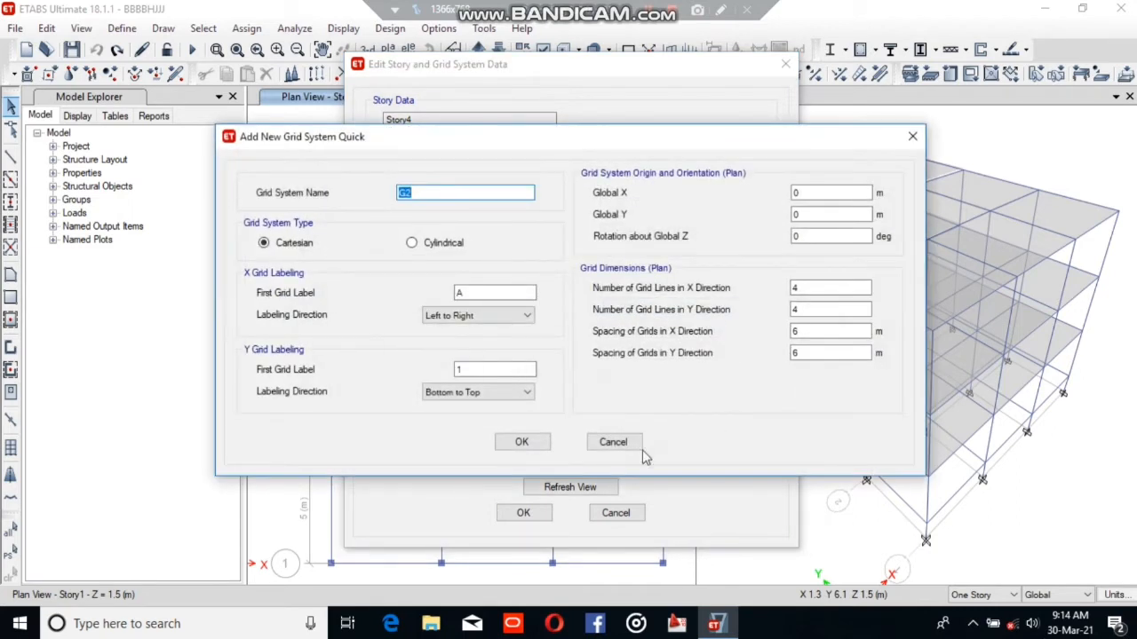
pyautogui.click(613, 441)
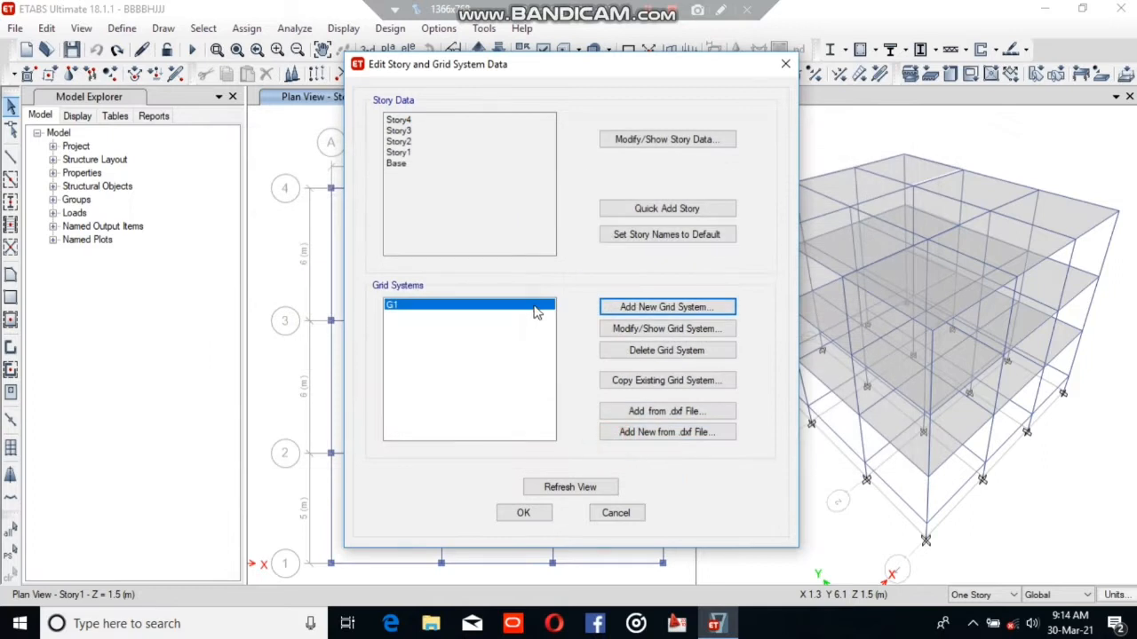
# Examine the data of grid system G1 displayed as spacing, and leave it without saving changes.
pyautogui.click(648, 329)
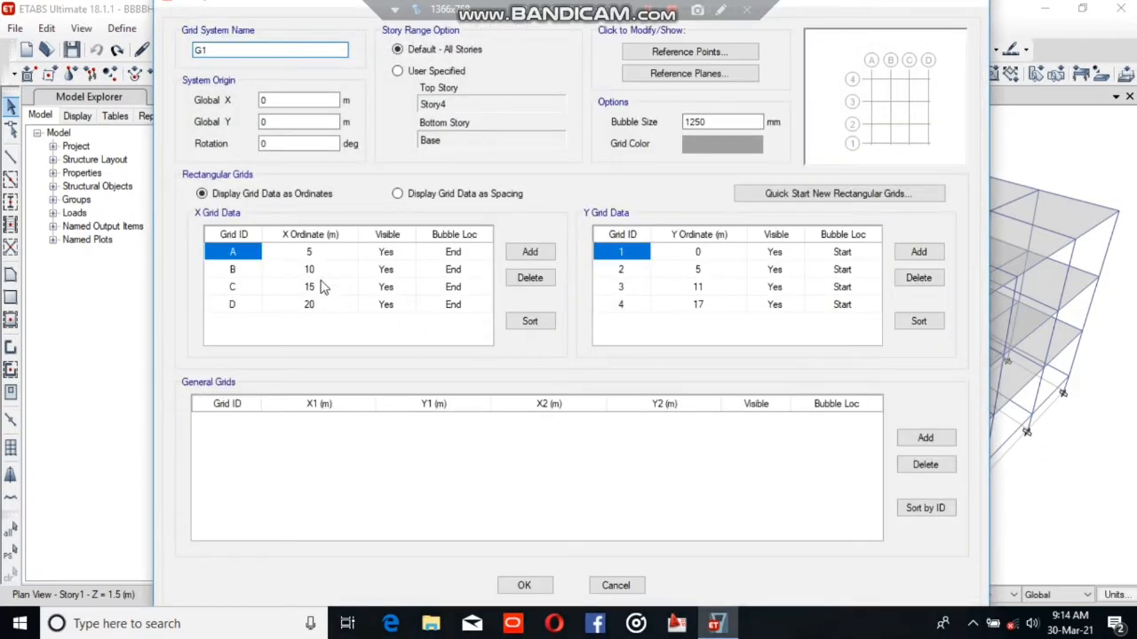
pyautogui.click(397, 195)
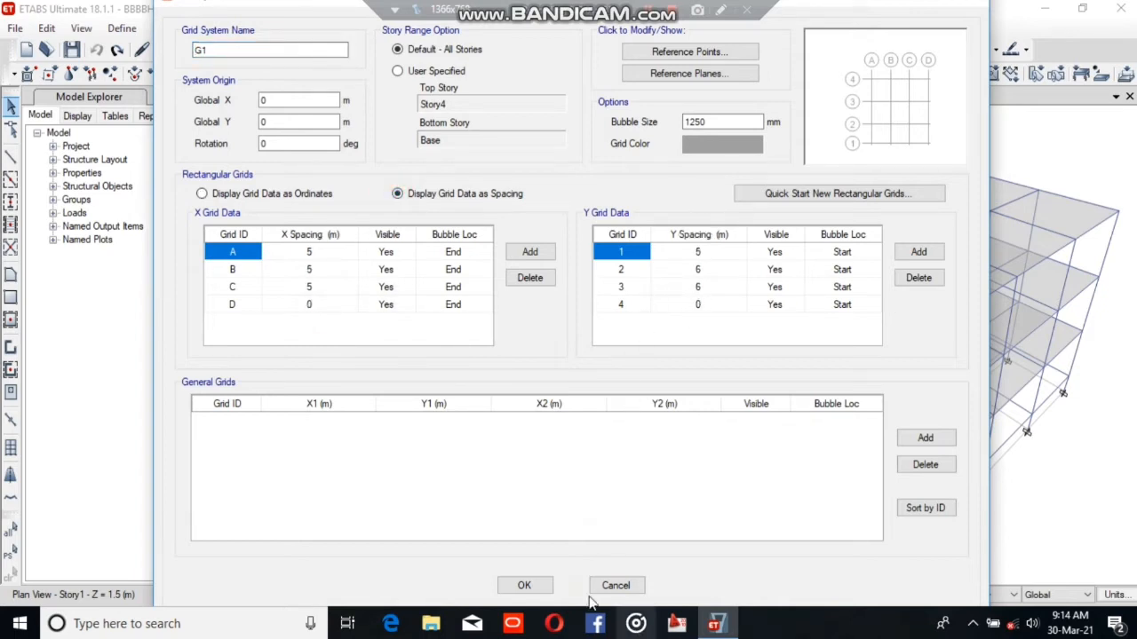
pyautogui.click(621, 589)
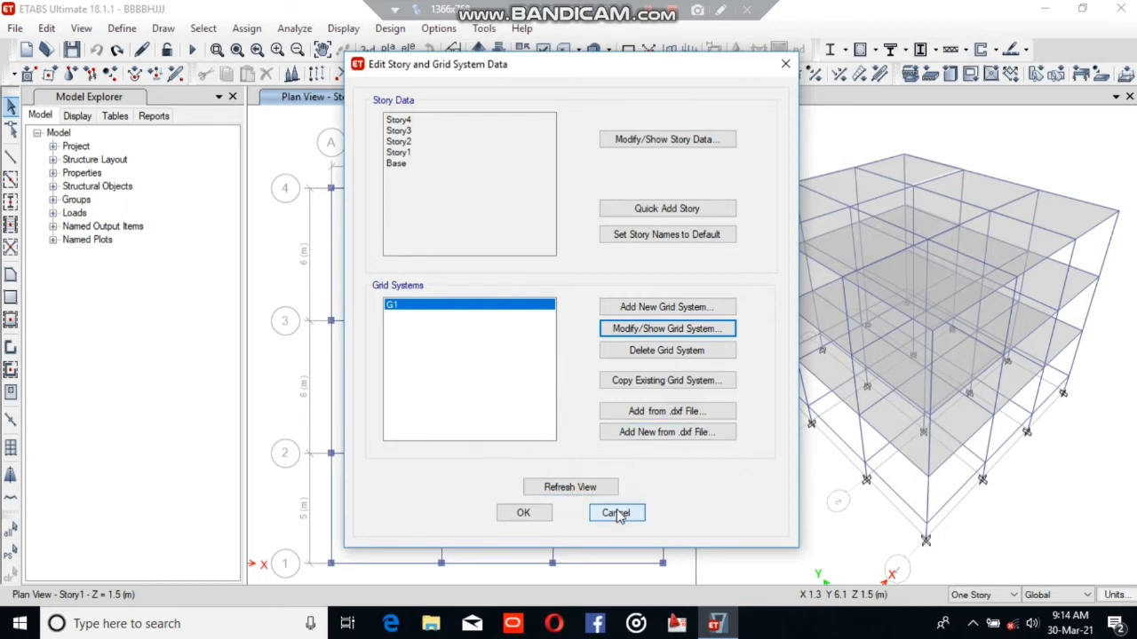
# Review the story heights in the story data, and close the story and grid system settings without changes.
pyautogui.click(655, 141)
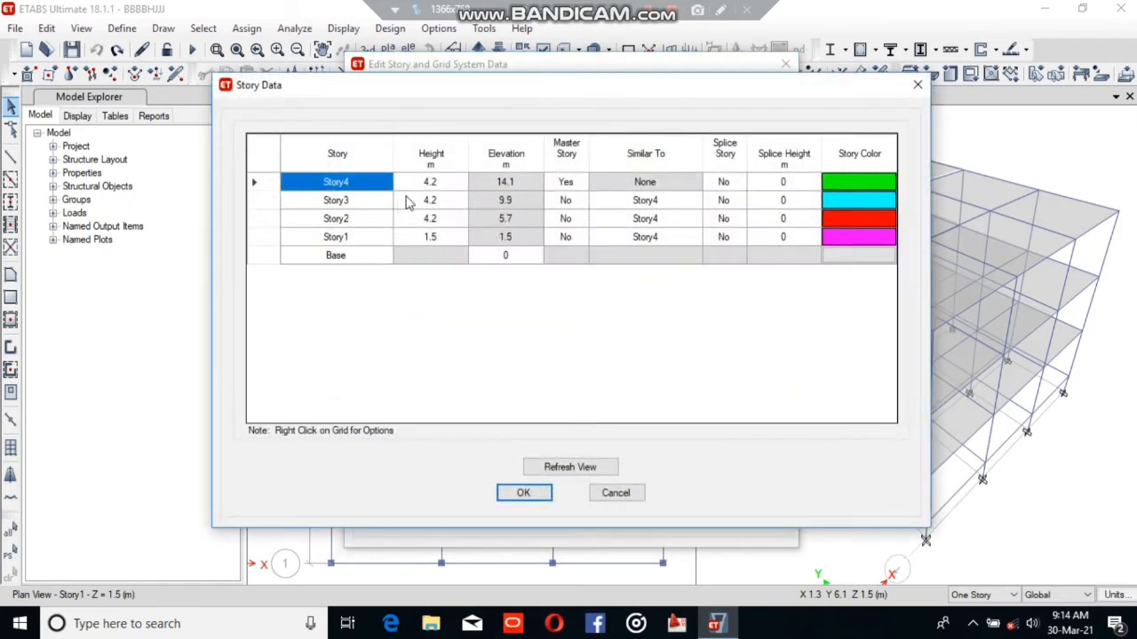
pyautogui.click(446, 183)
pyautogui.click(442, 218)
pyautogui.click(444, 200)
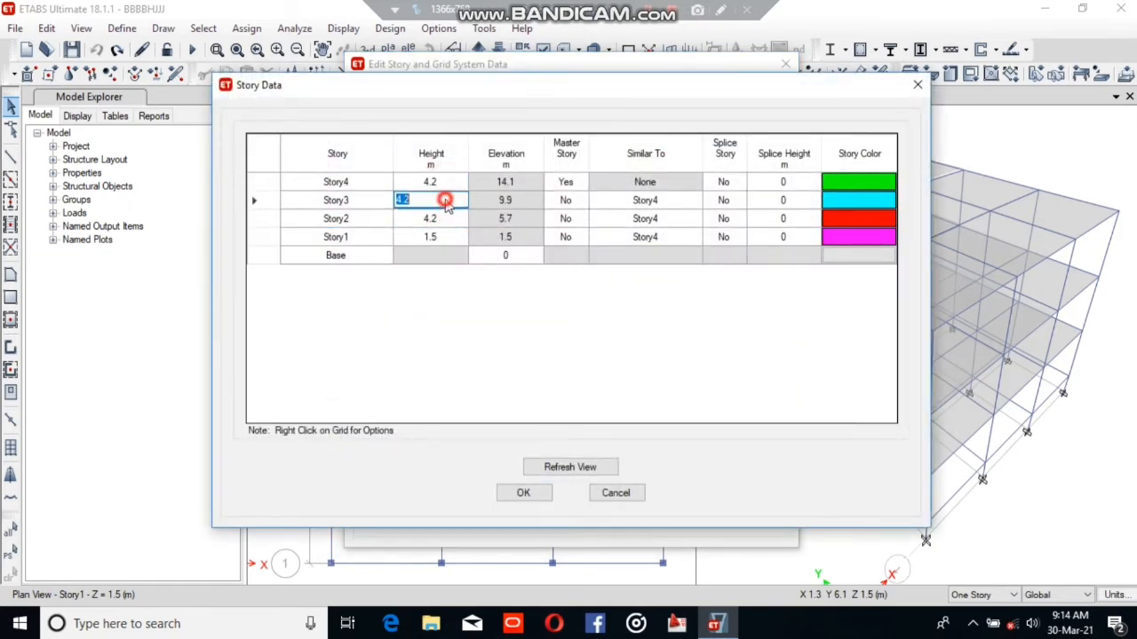
pyautogui.click(615, 493)
pyautogui.click(469, 384)
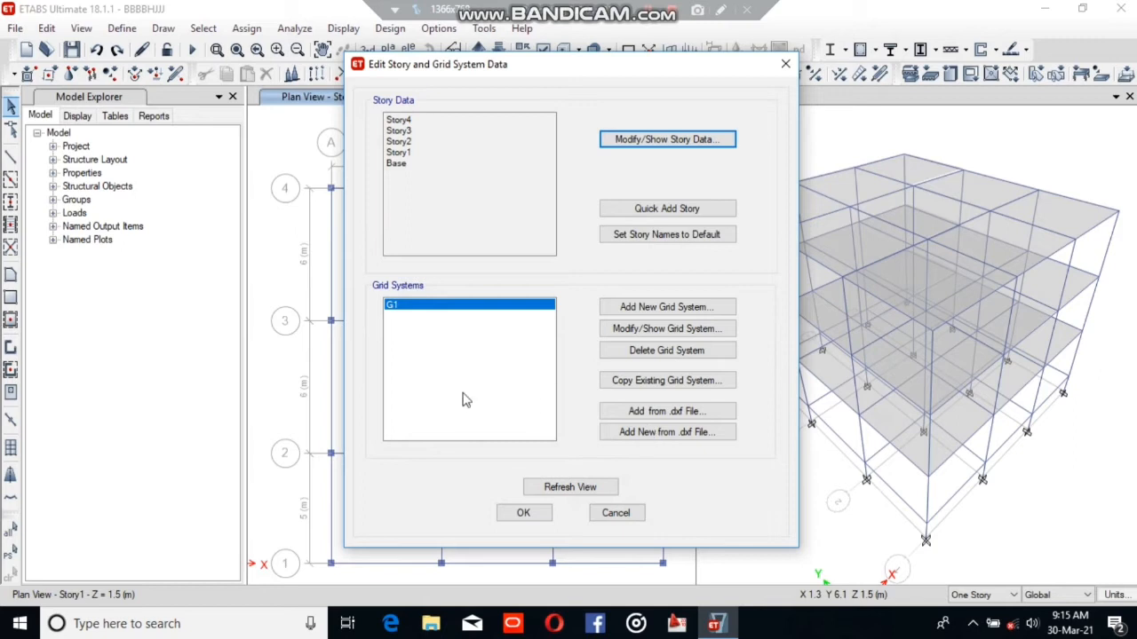
pyautogui.moveTo(570, 67); pyautogui.dragTo(818, 37)
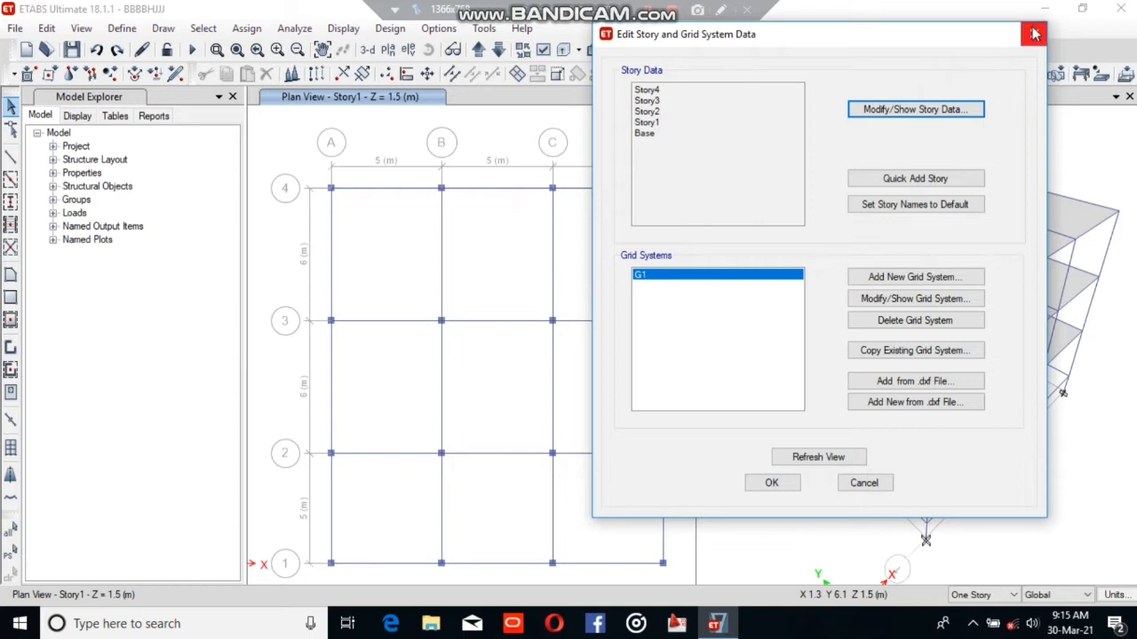
pyautogui.click(862, 481)
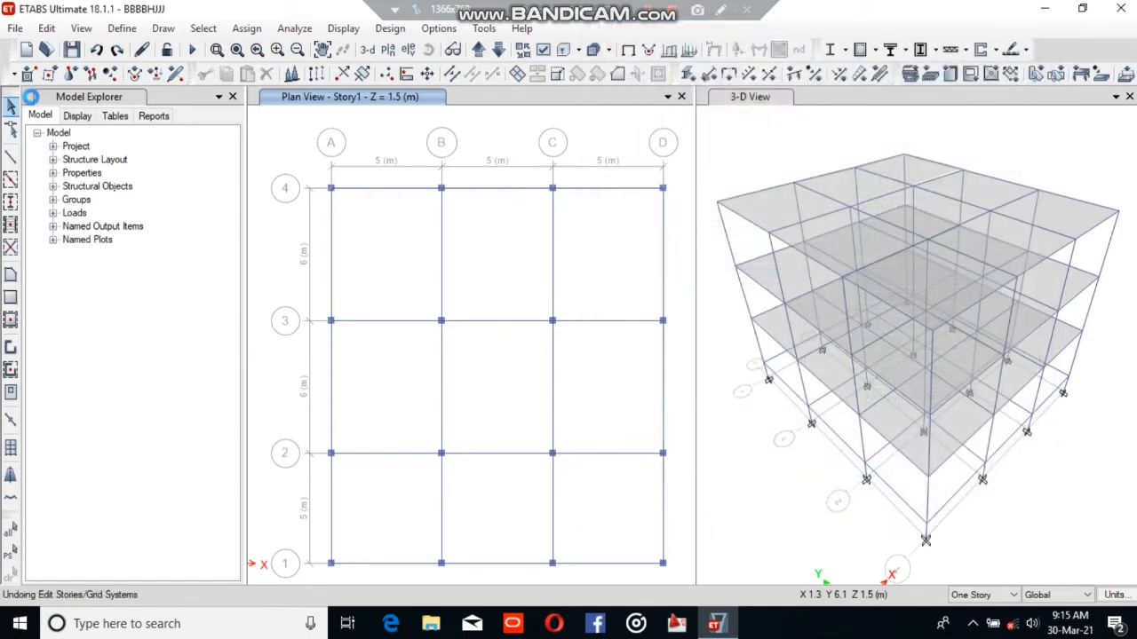
# Select the joint and beams around grid intersection A-3 in the Story1 plan, and clear the selection.
pyautogui.click(47, 28)
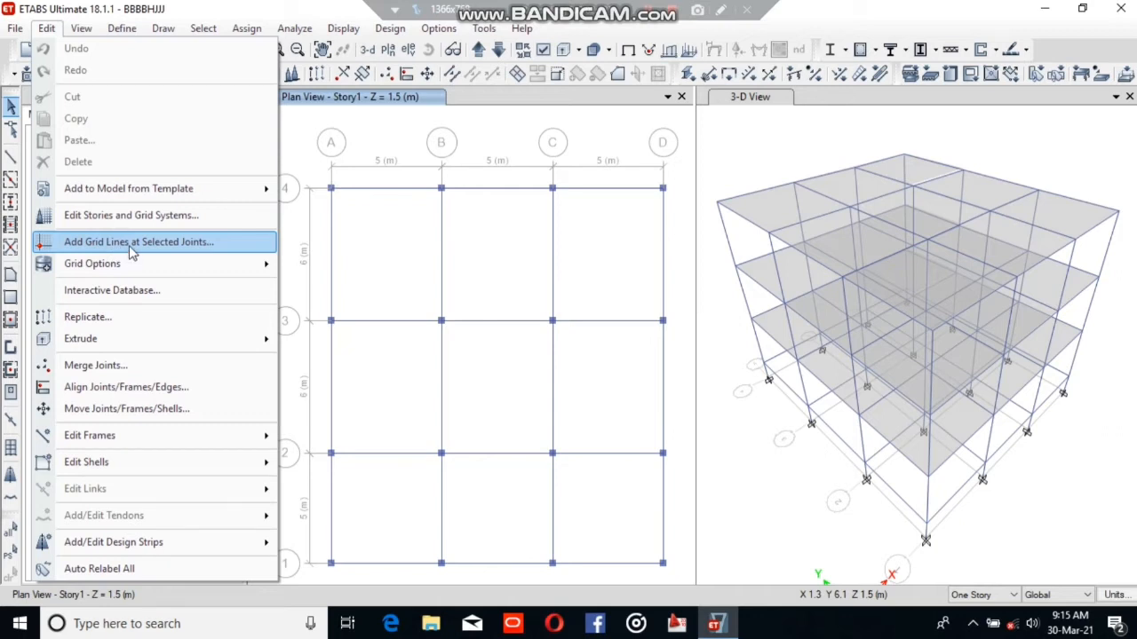
pyautogui.click(443, 302)
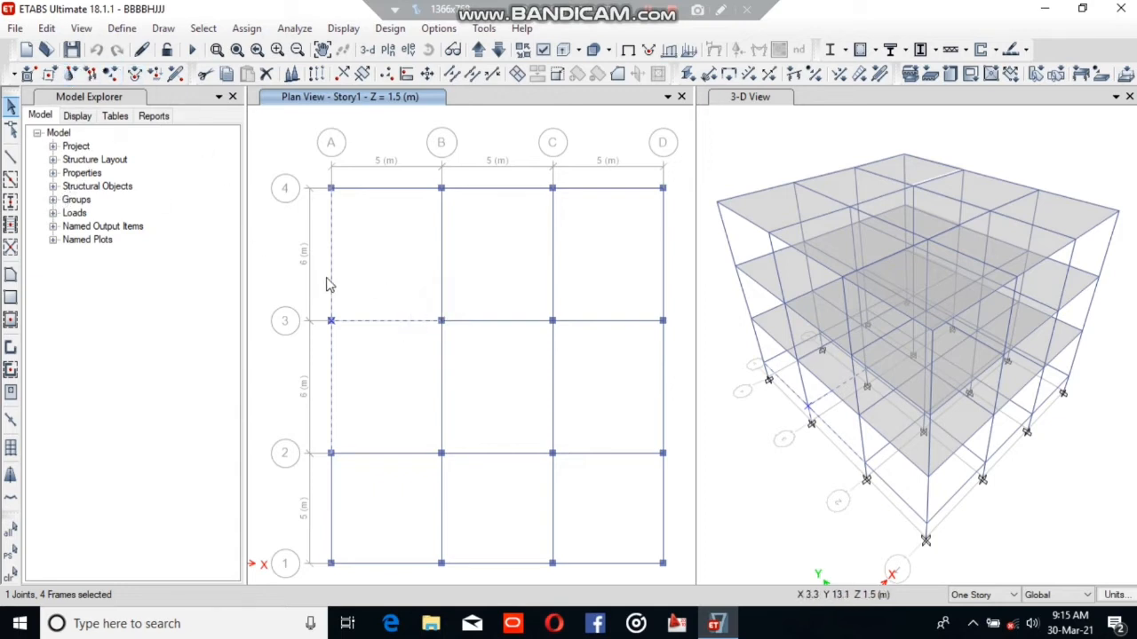
pyautogui.press('Escape')
pyautogui.click(393, 320)
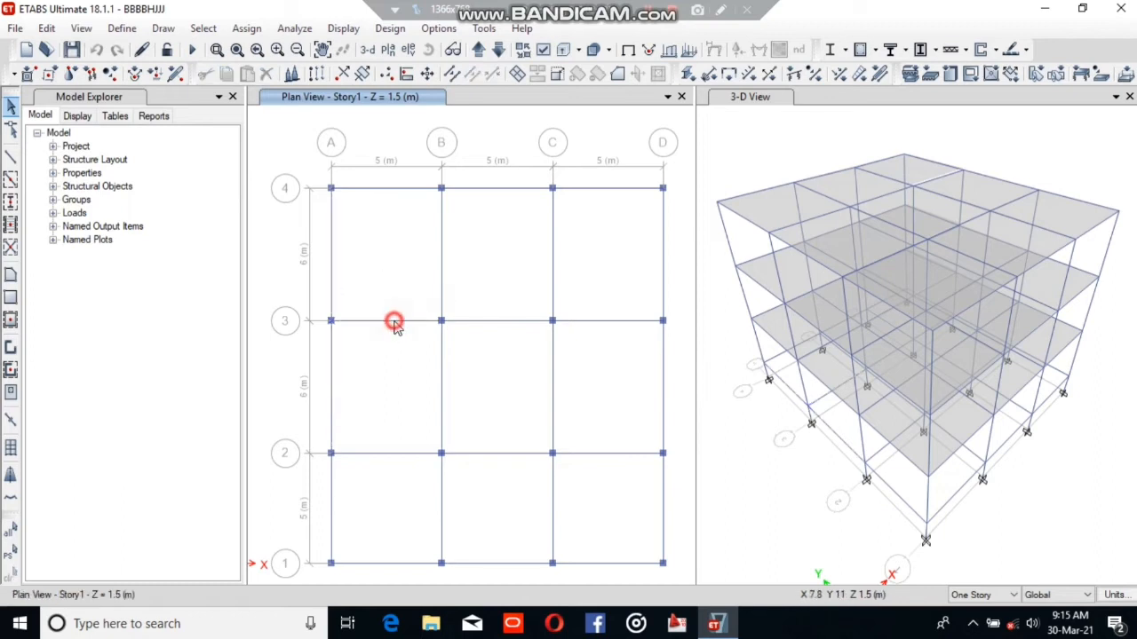
pyautogui.click(331, 382)
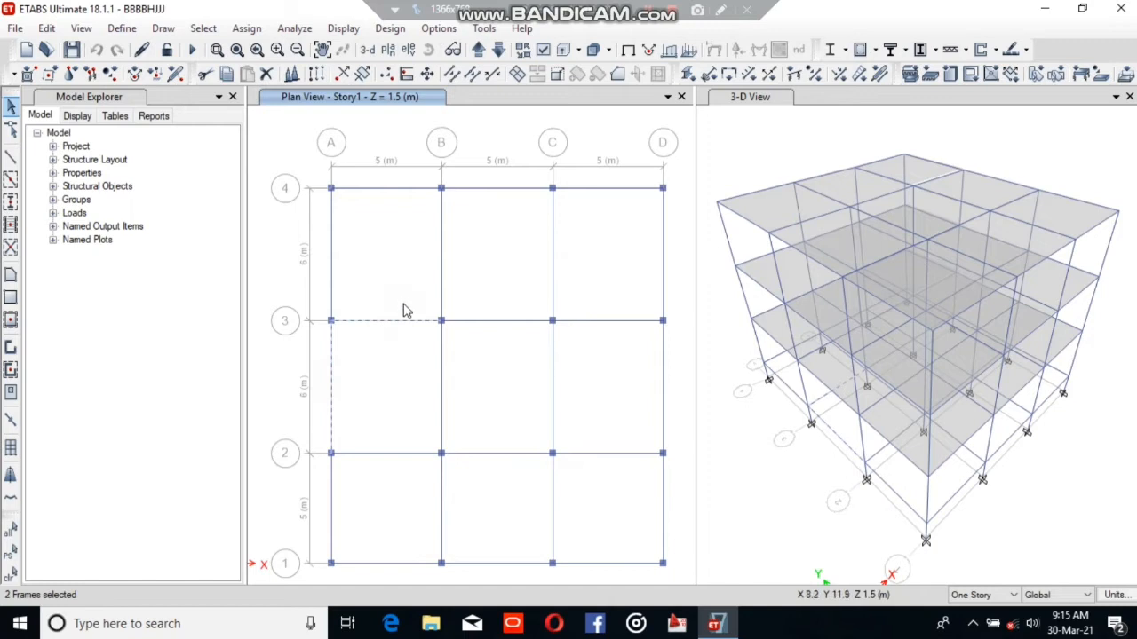
pyautogui.press('Escape')
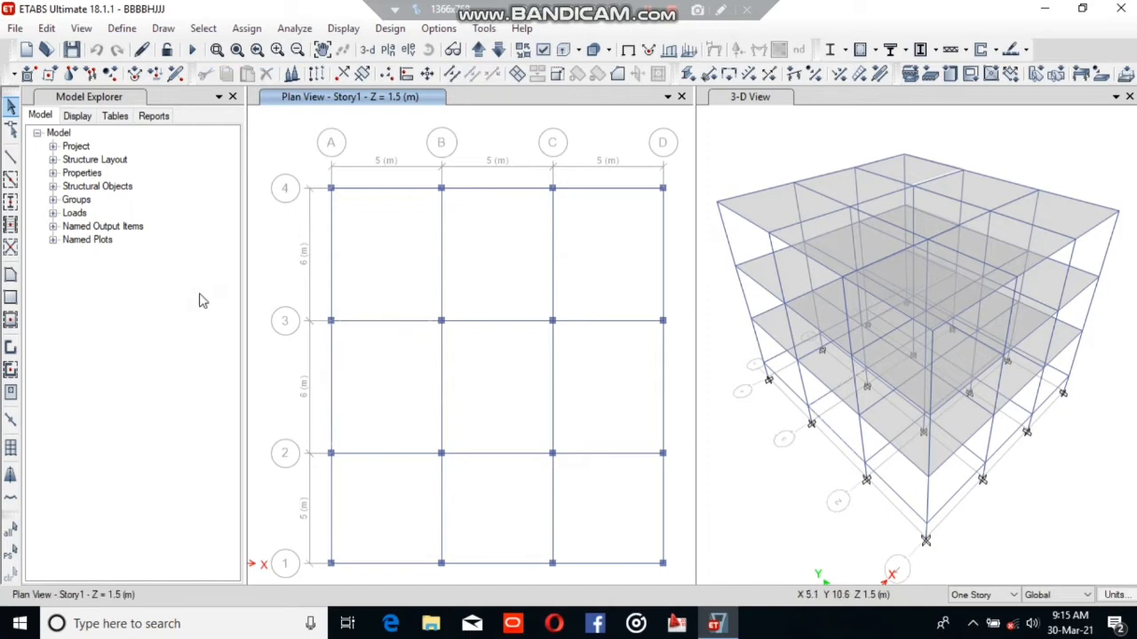
# Examine the orientation options for adding grid lines at selected joints, and close them without applying.
pyautogui.click(46, 27)
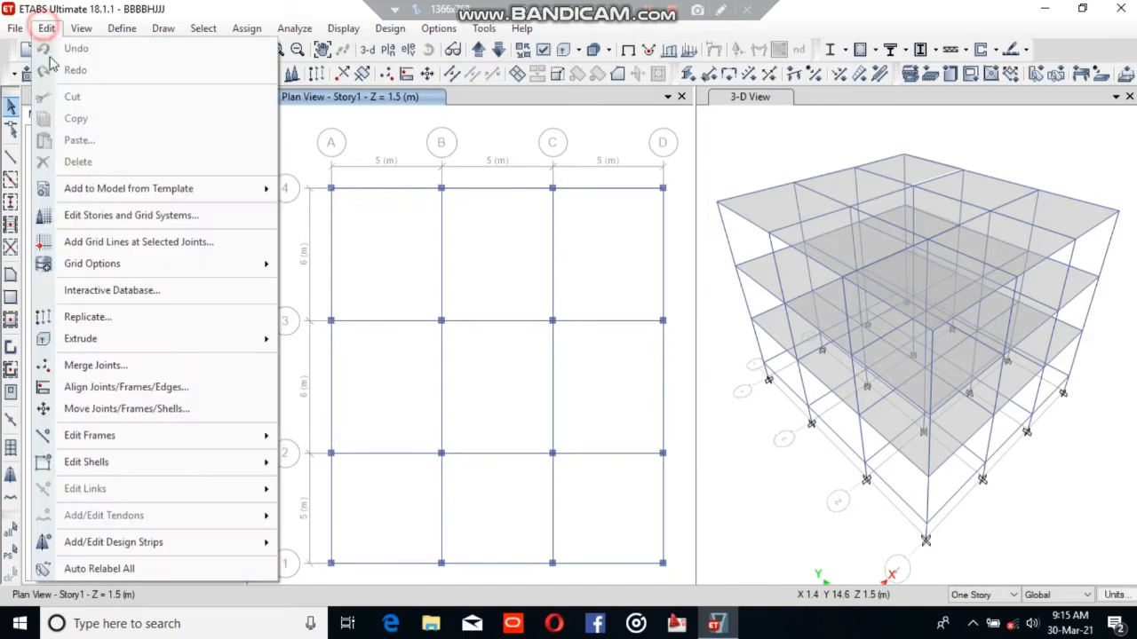
pyautogui.click(117, 243)
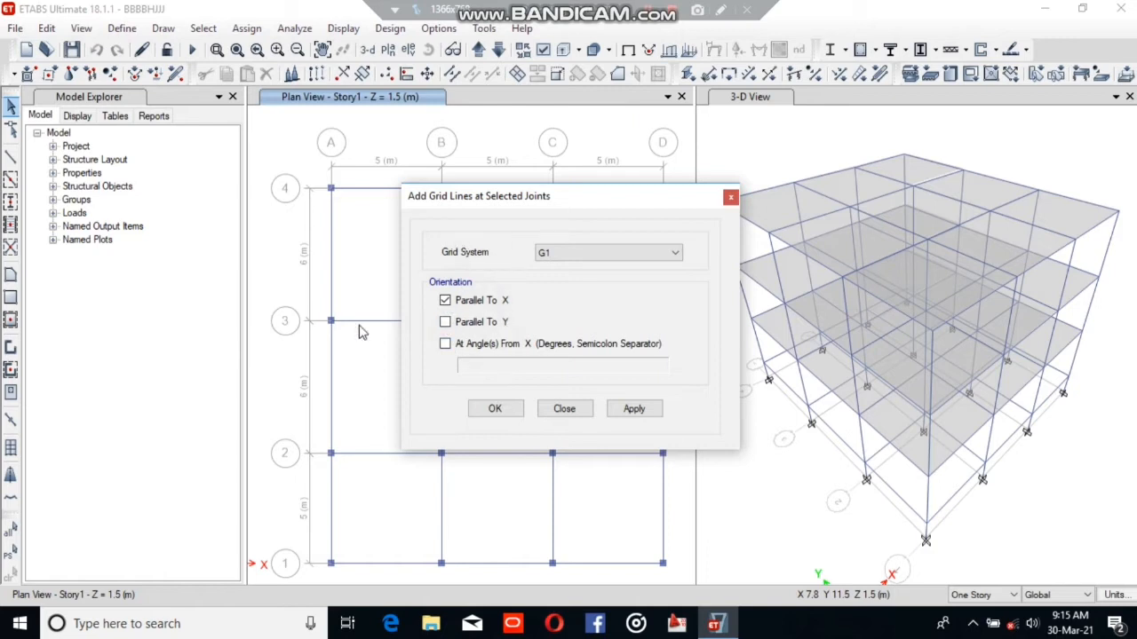
pyautogui.click(560, 410)
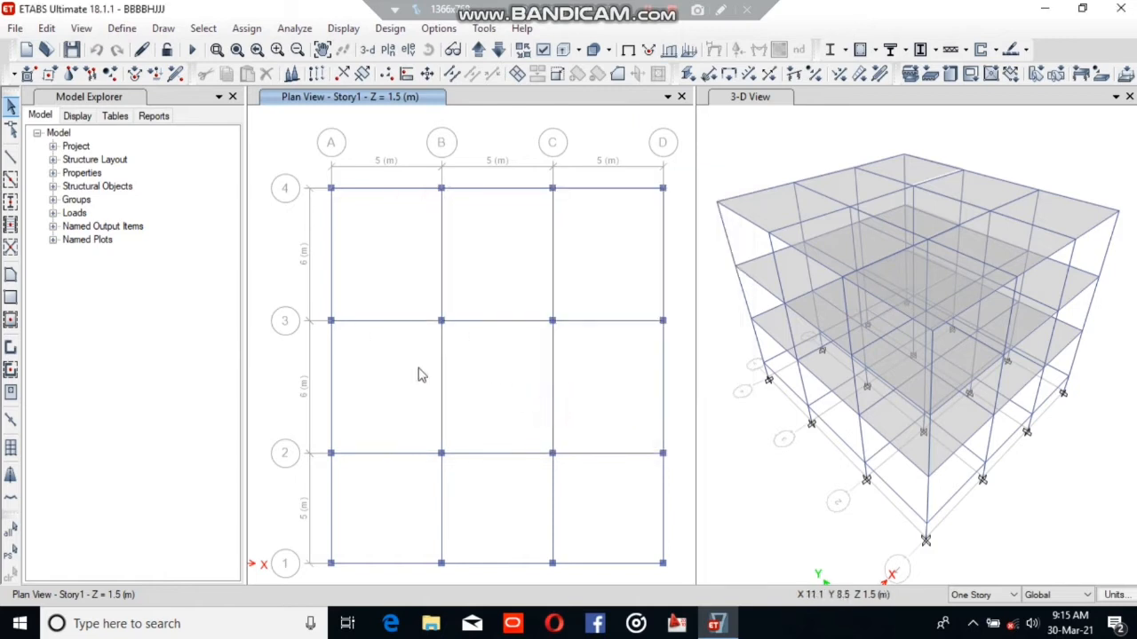
# Replicate the Story1 beam on grid C between grids 3 and 4 linearly with dx -2 m, dy 0 and number 1.
pyautogui.click(46, 29)
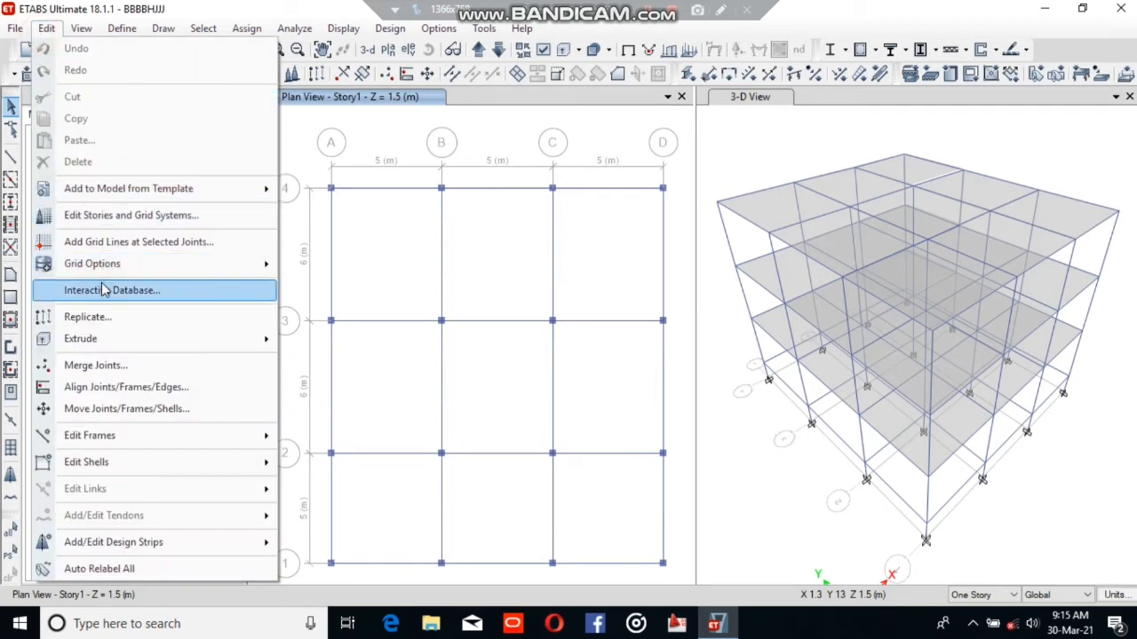
pyautogui.moveTo(87, 346)
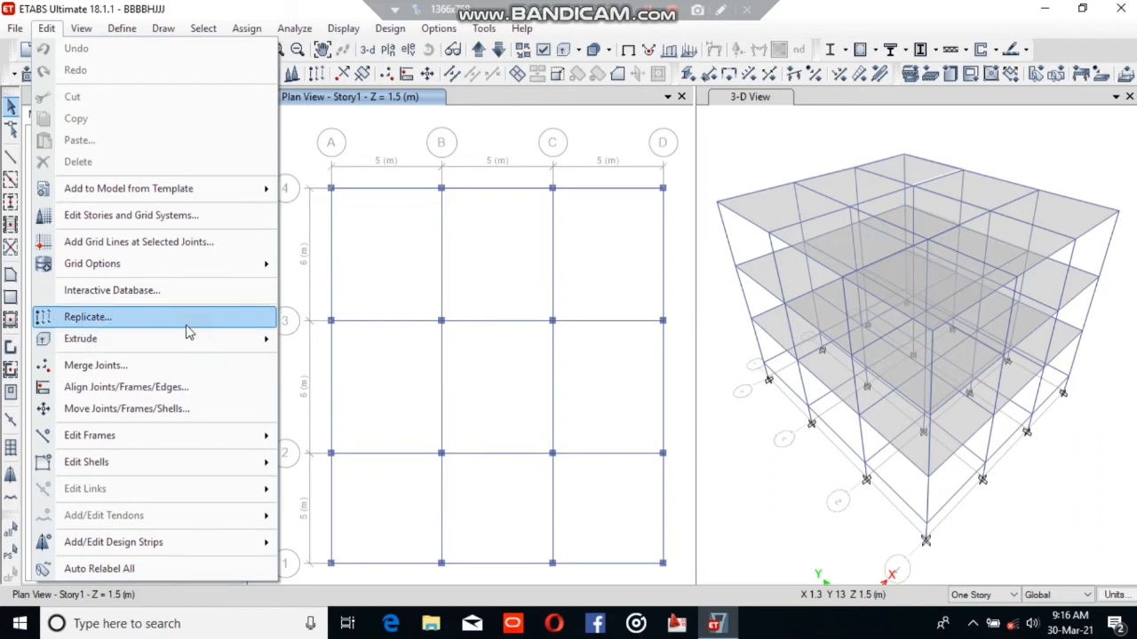
pyautogui.click(513, 246)
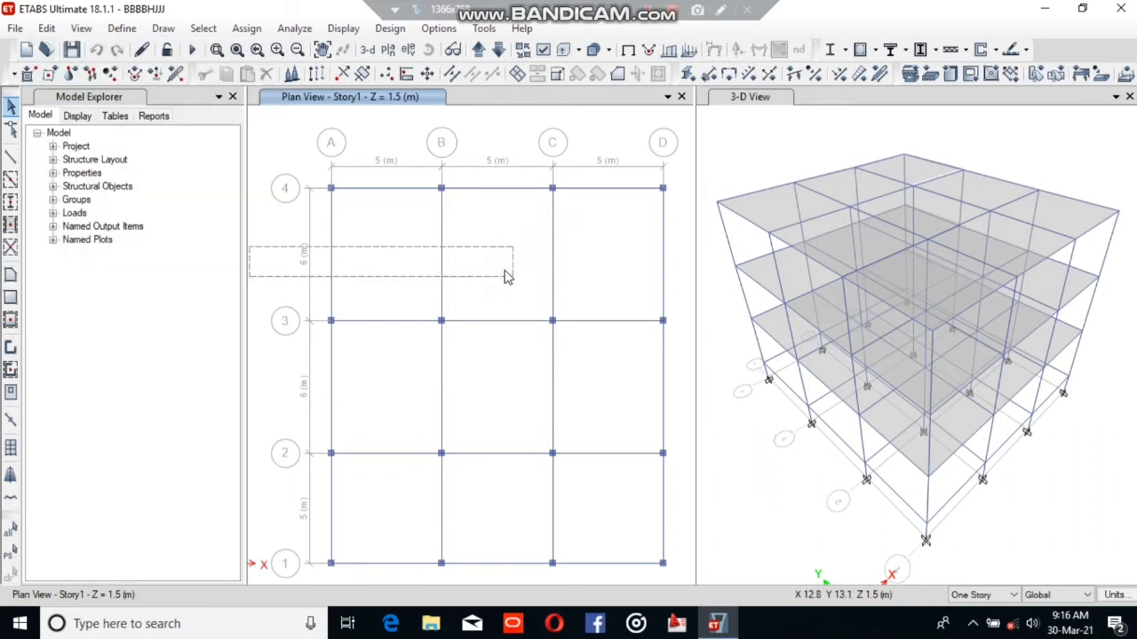
pyautogui.click(551, 272)
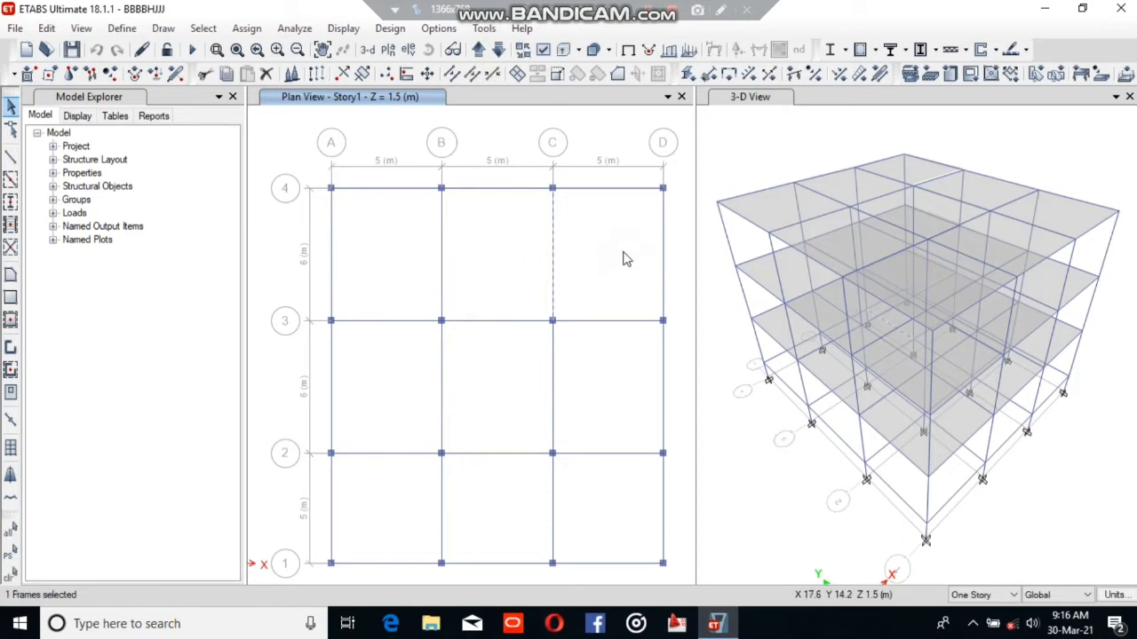
pyautogui.click(46, 28)
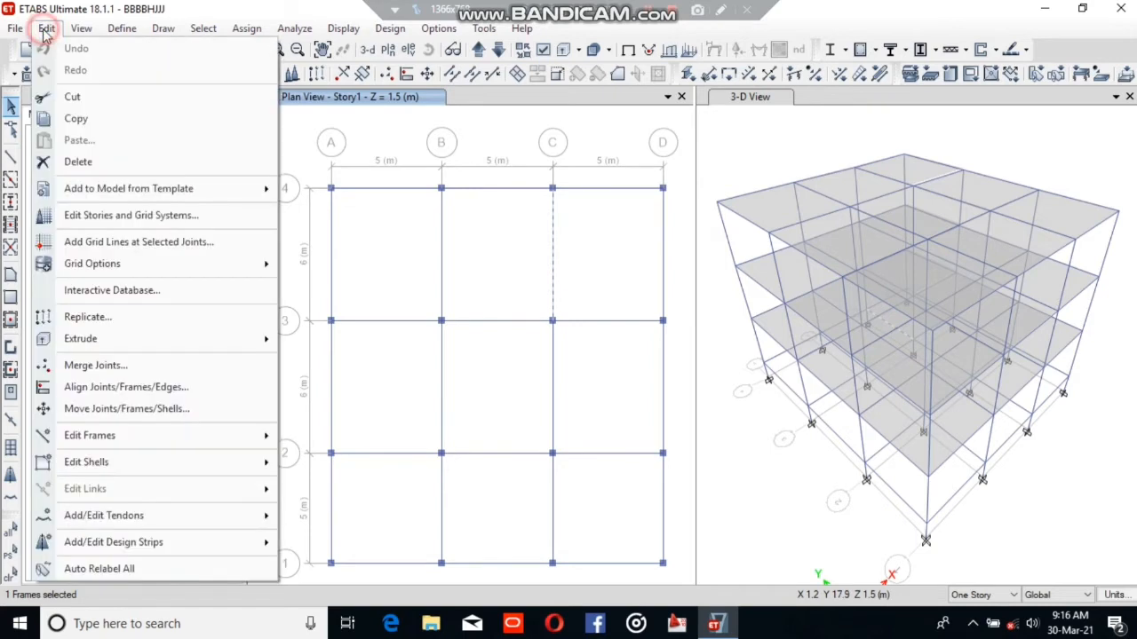
pyautogui.click(85, 316)
pyautogui.doubleClick(556, 210)
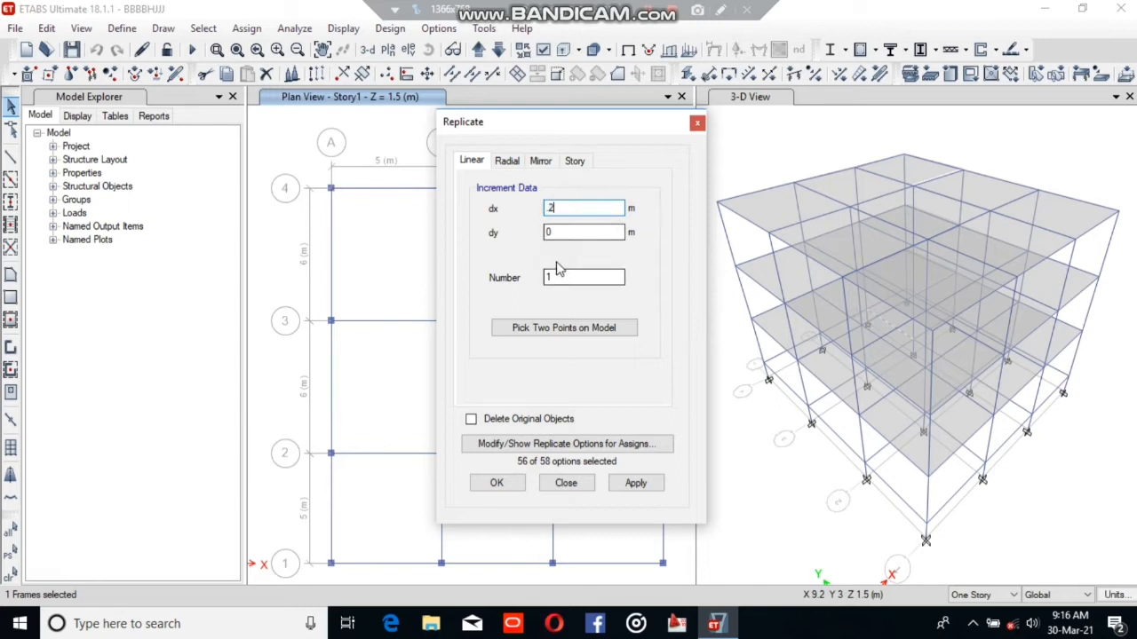
pyautogui.press('BackSpace')
pyautogui.write('-')
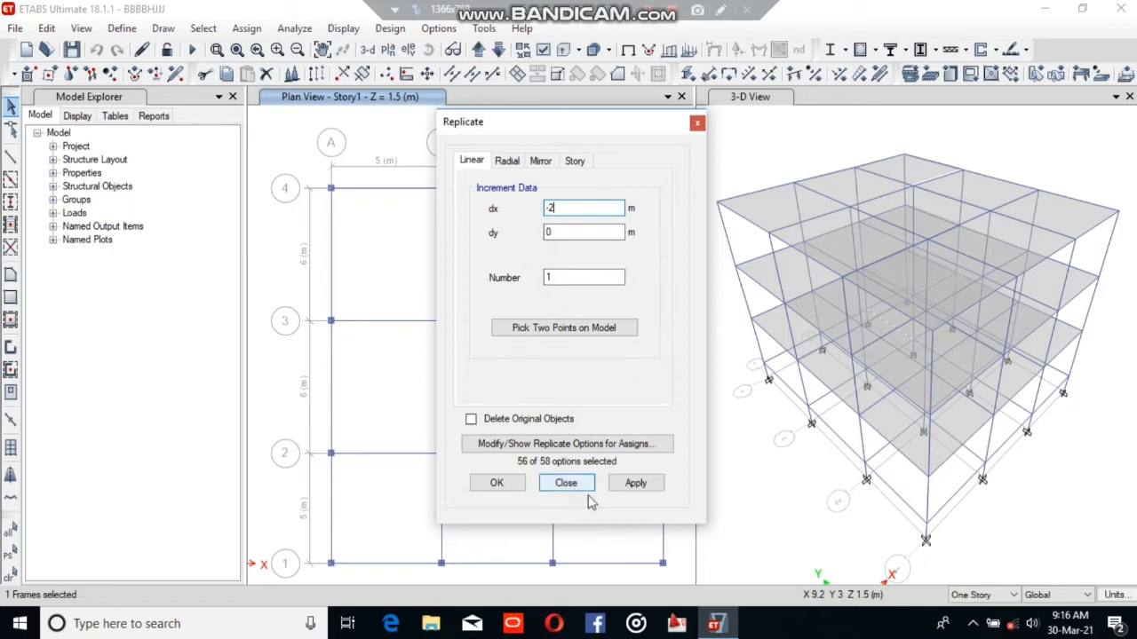
pyautogui.moveTo(527, 115); pyautogui.dragTo(796, 93)
pyautogui.click(905, 468)
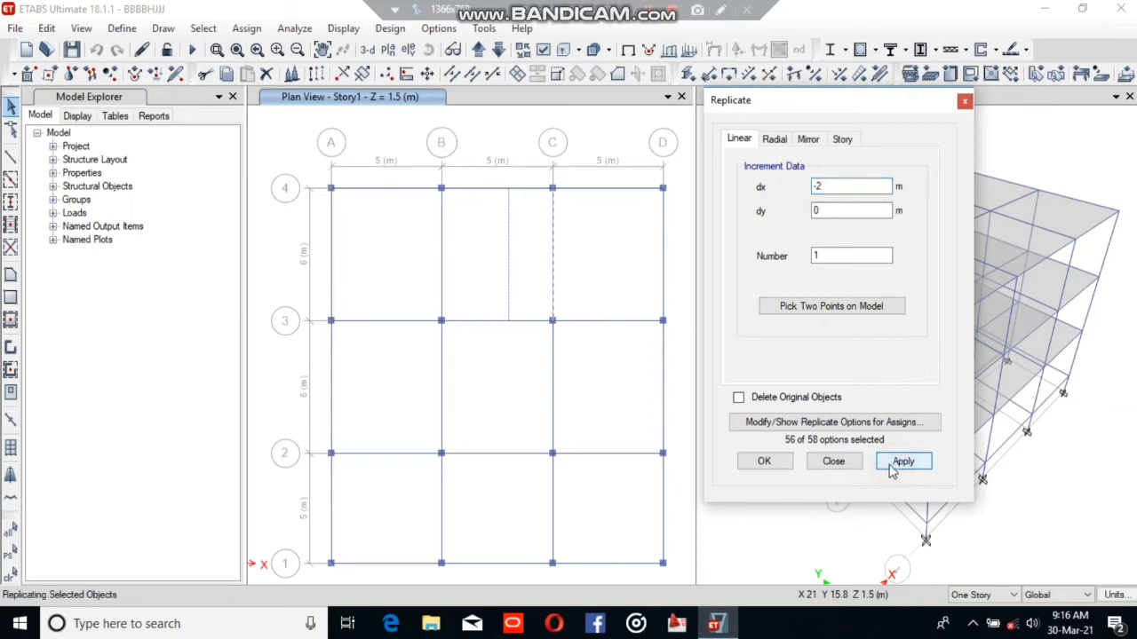
# Replicate the beam on grid C between grids 3 and 4 once more with dx 2 m.
pyautogui.click(511, 266)
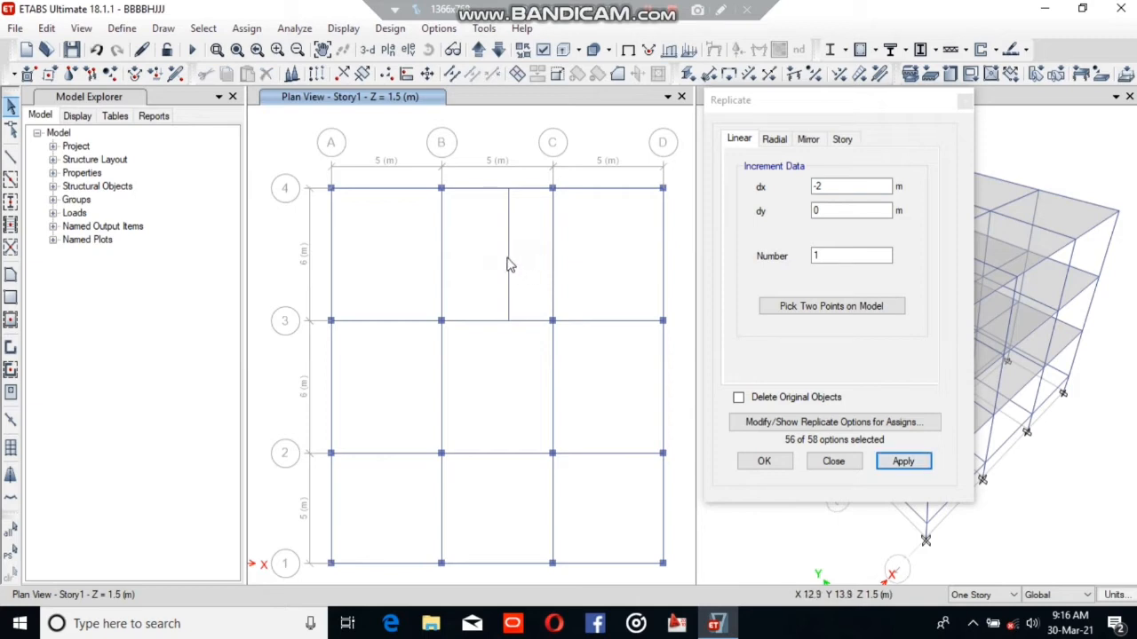
pyautogui.click(554, 248)
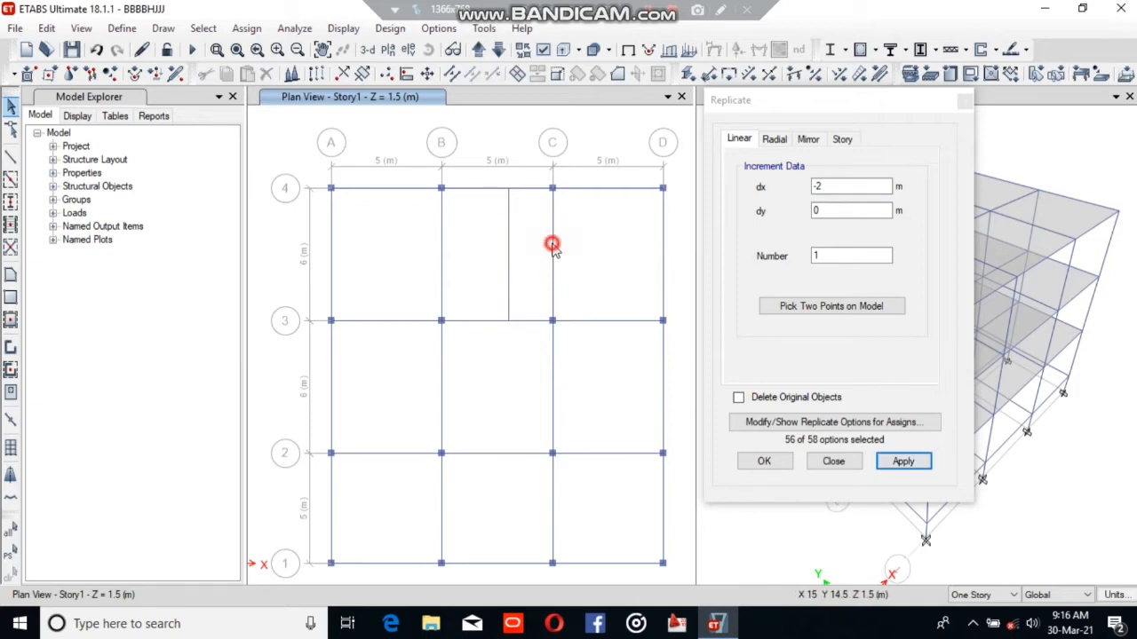
pyautogui.doubleClick(822, 188)
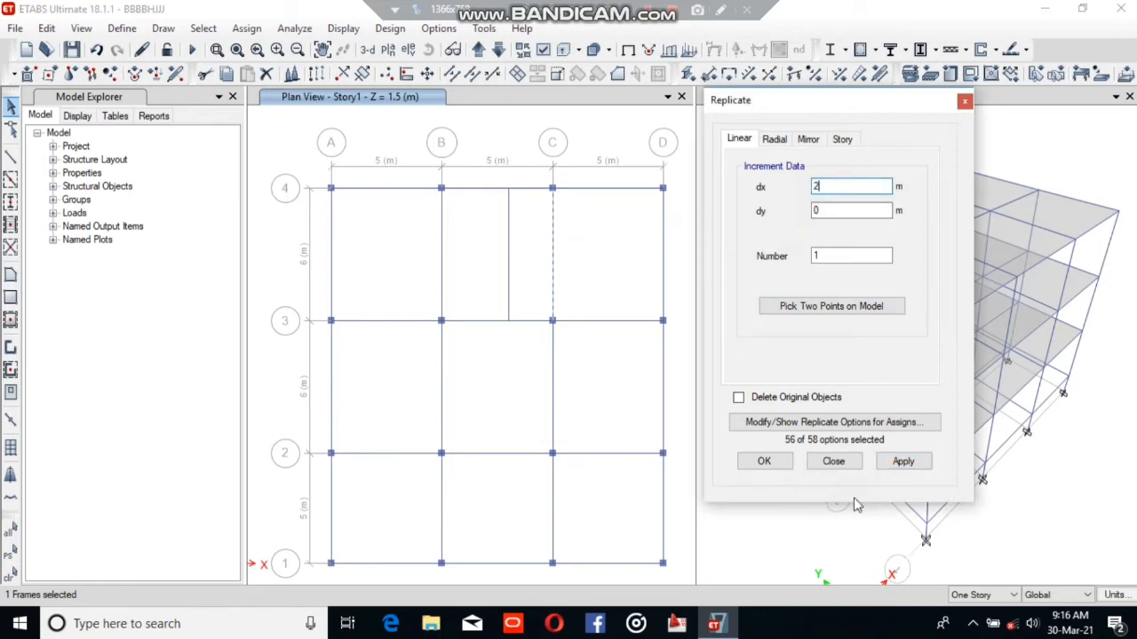
pyautogui.click(902, 463)
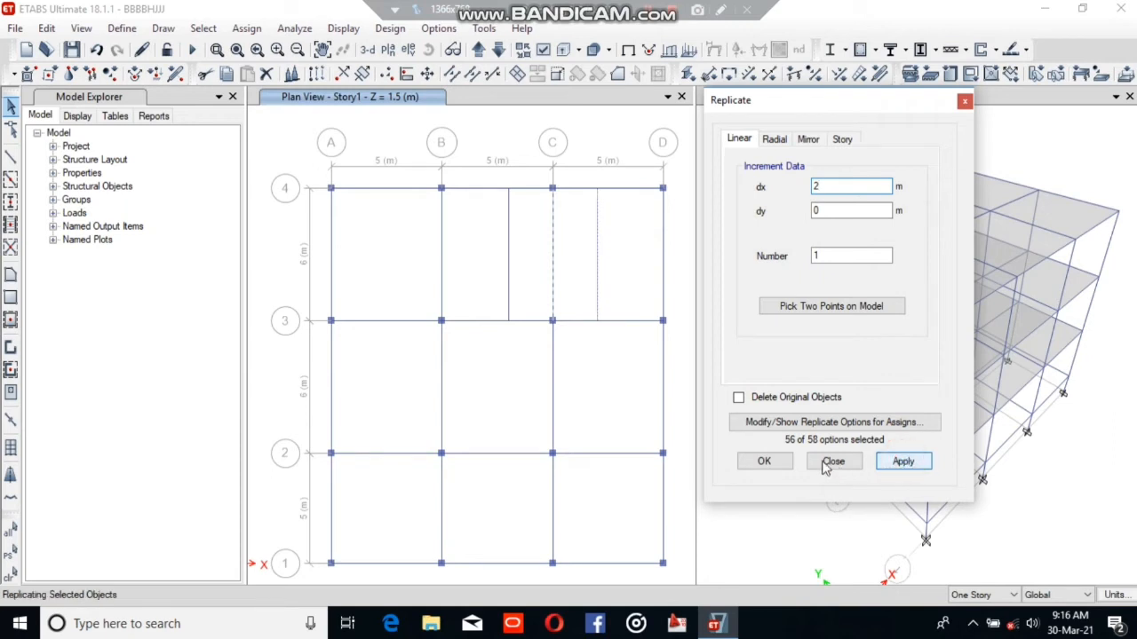
# Delete the two replicated beams on either side of grid C between grids 3 and 4, and close the Replicate settings.
pyautogui.click(598, 277)
pyautogui.click(600, 267)
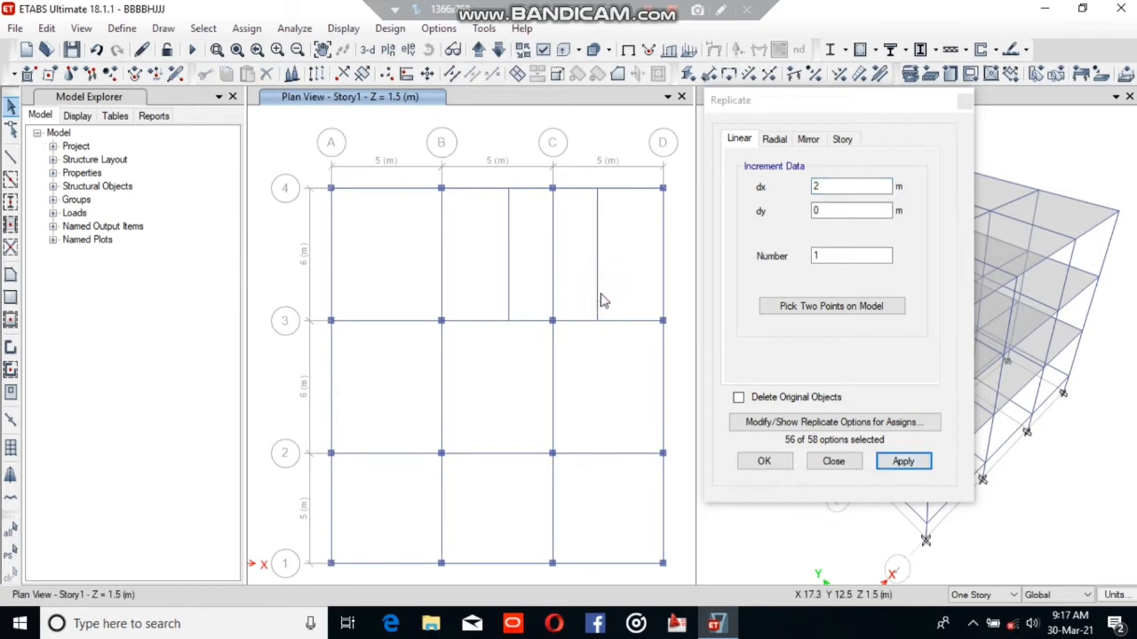
pyautogui.click(614, 229)
pyautogui.click(595, 262)
pyautogui.click(508, 281)
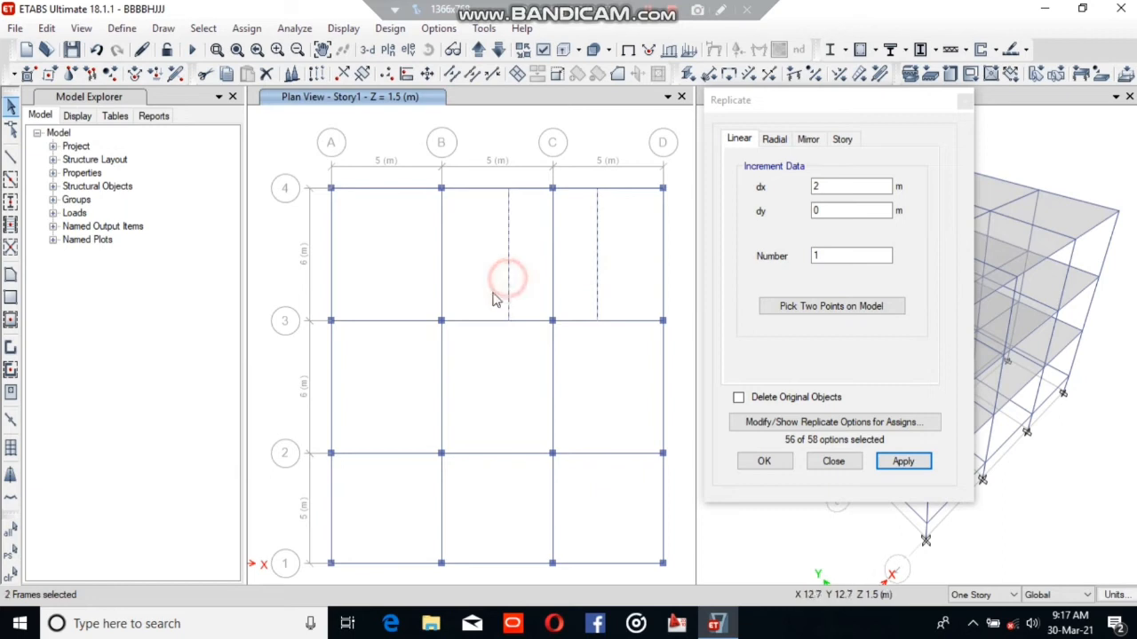
pyautogui.click(46, 29)
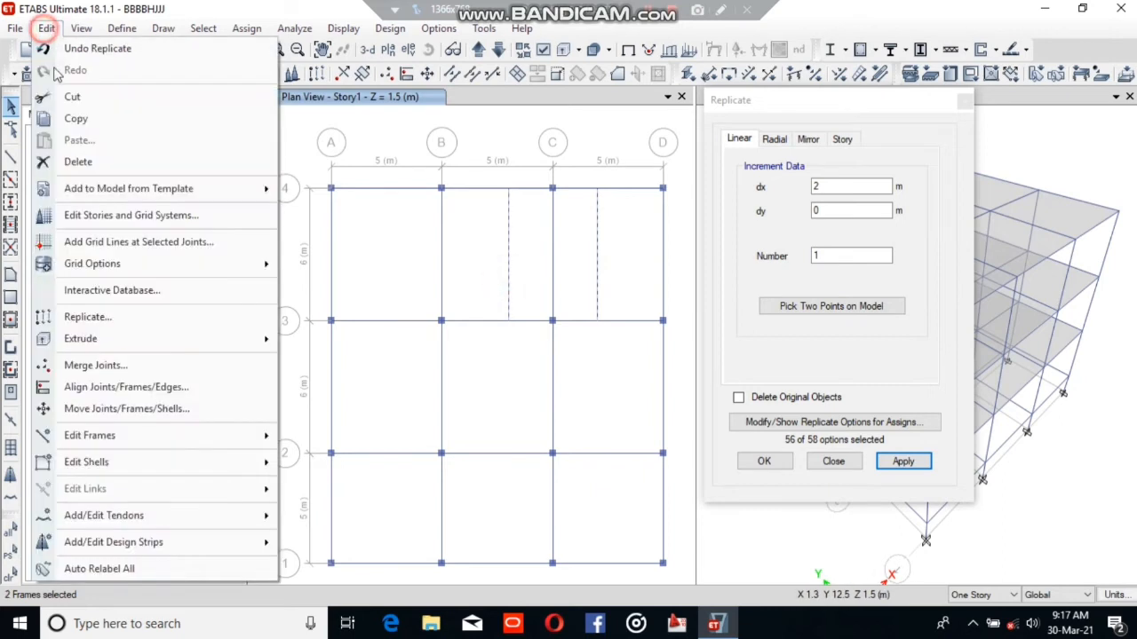
pyautogui.click(78, 160)
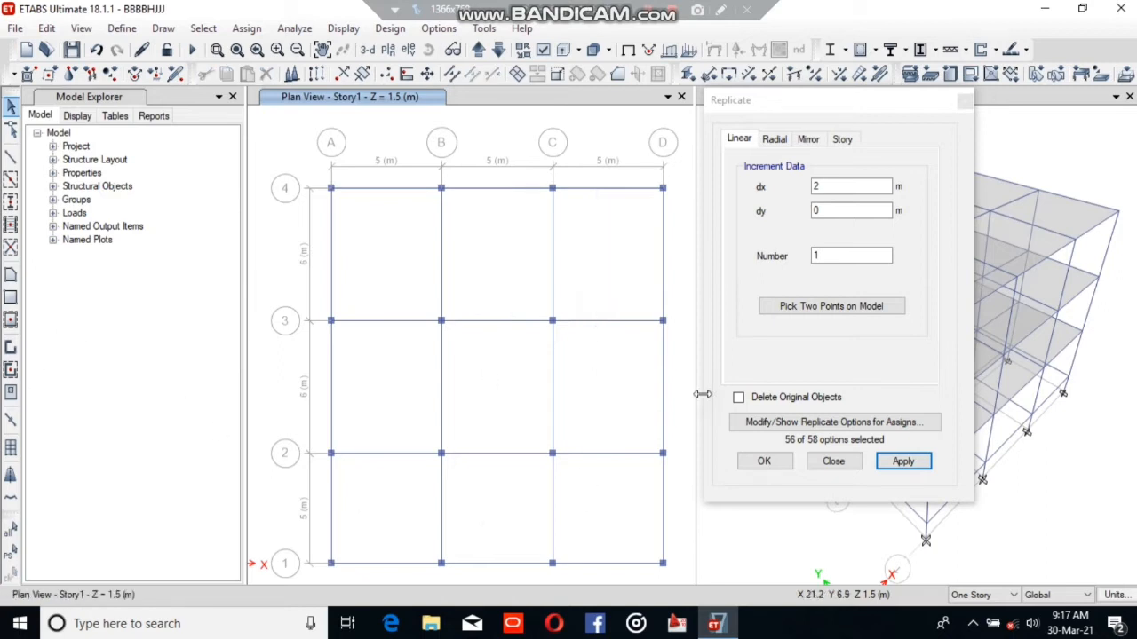
pyautogui.click(833, 461)
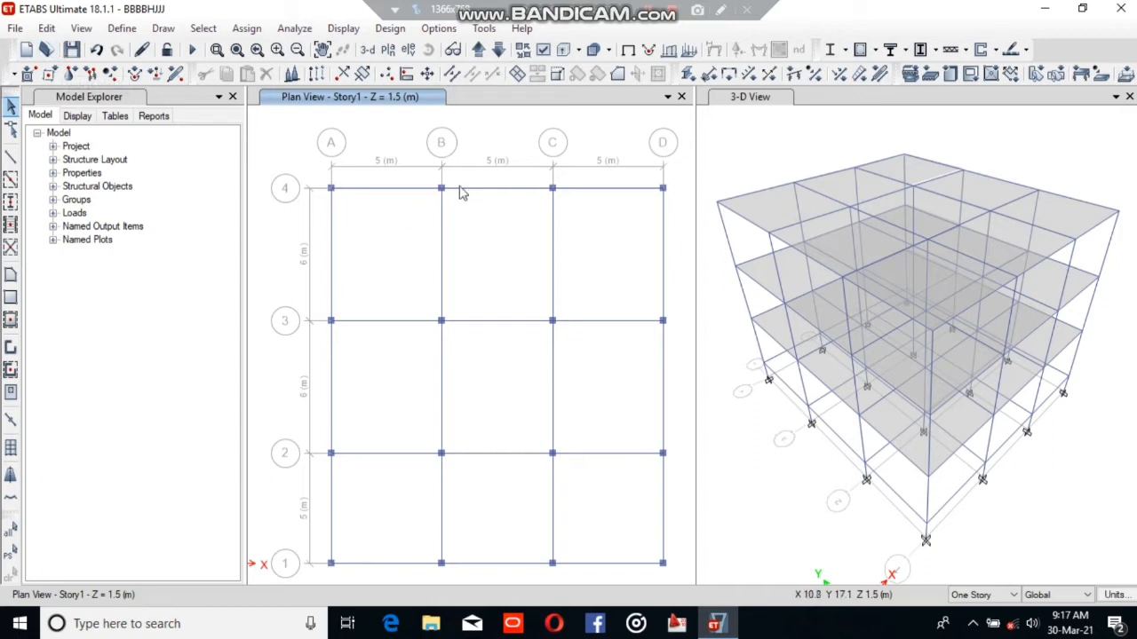
# Bring the plan view to Story4 and clear the selection of Story1 joints and beams.
pyautogui.moveTo(684, 165); pyautogui.dragTo(306, 581)
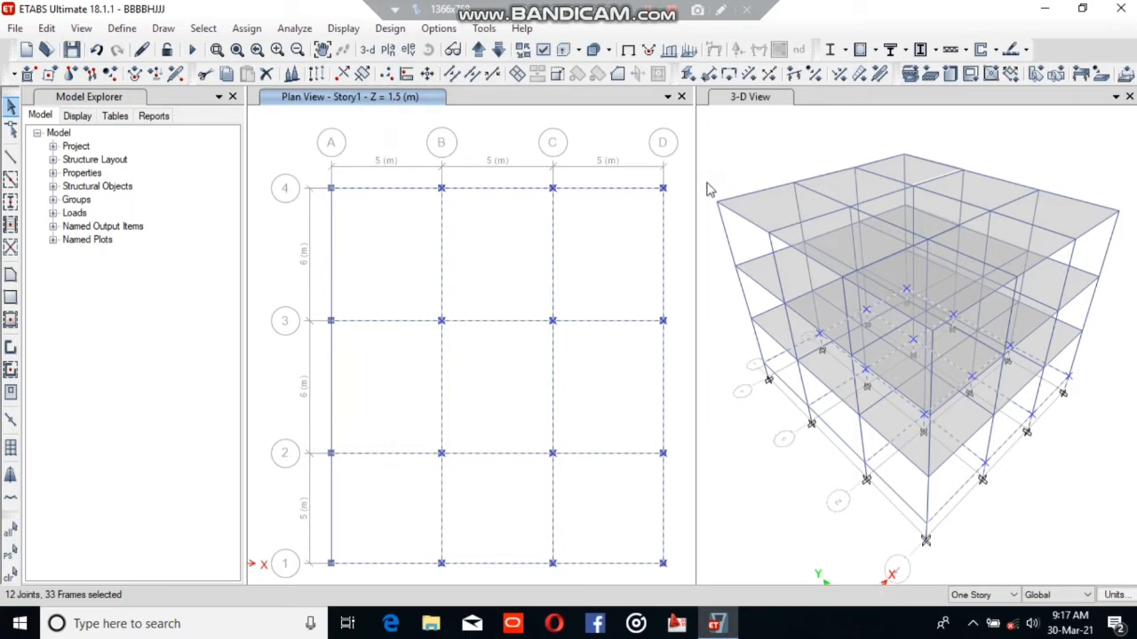
pyautogui.click(479, 49)
pyautogui.click(480, 50)
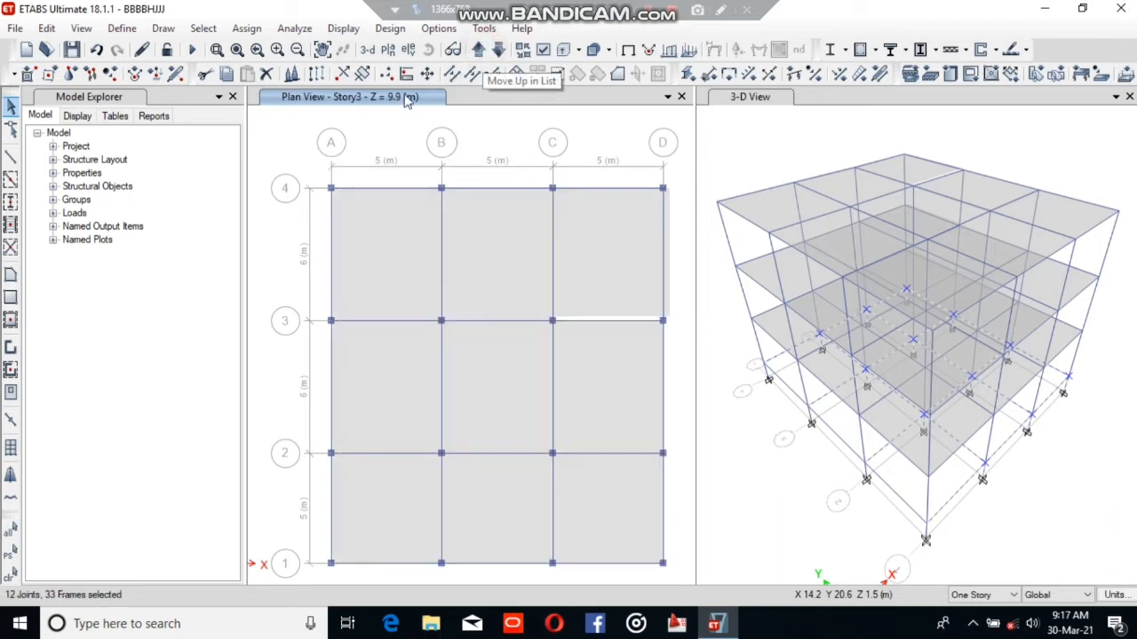
pyautogui.click(480, 50)
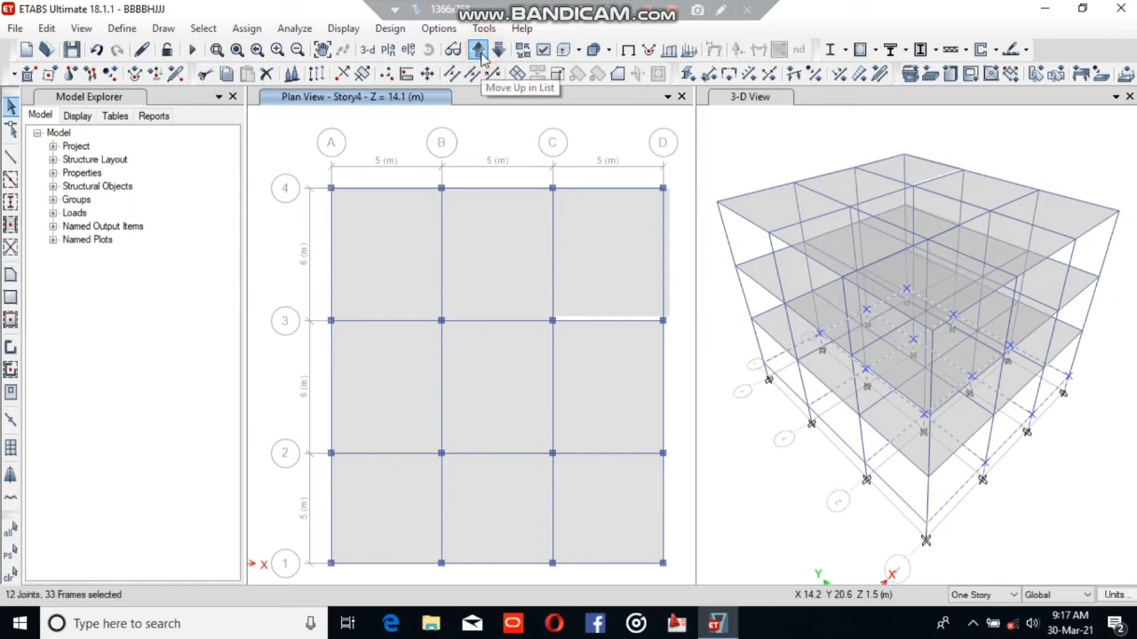
pyautogui.click(479, 50)
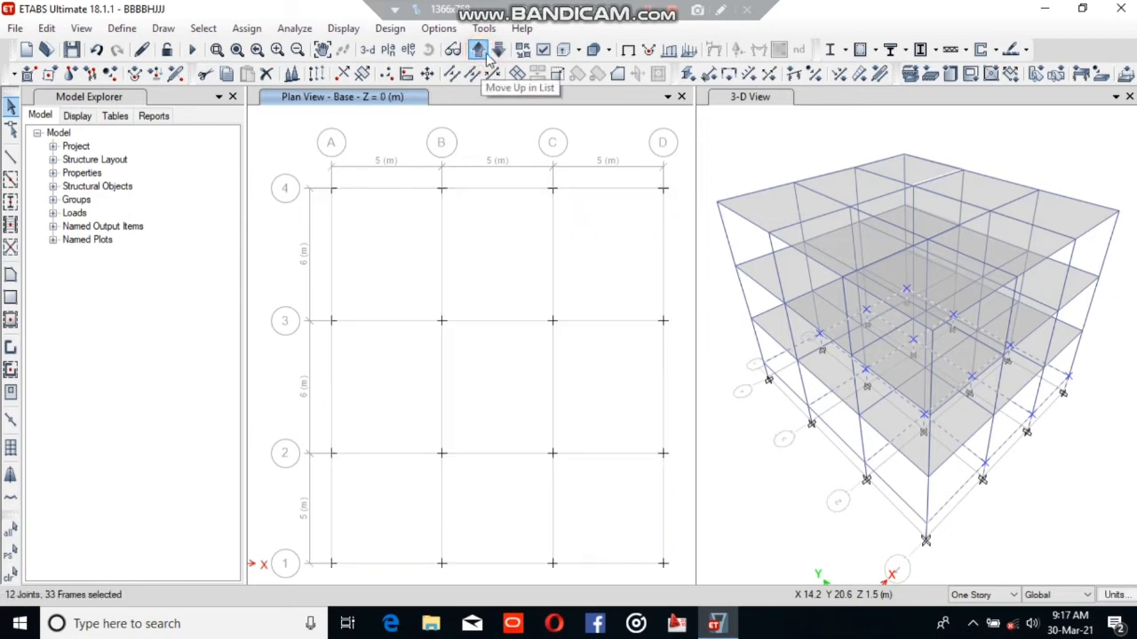
pyautogui.click(498, 51)
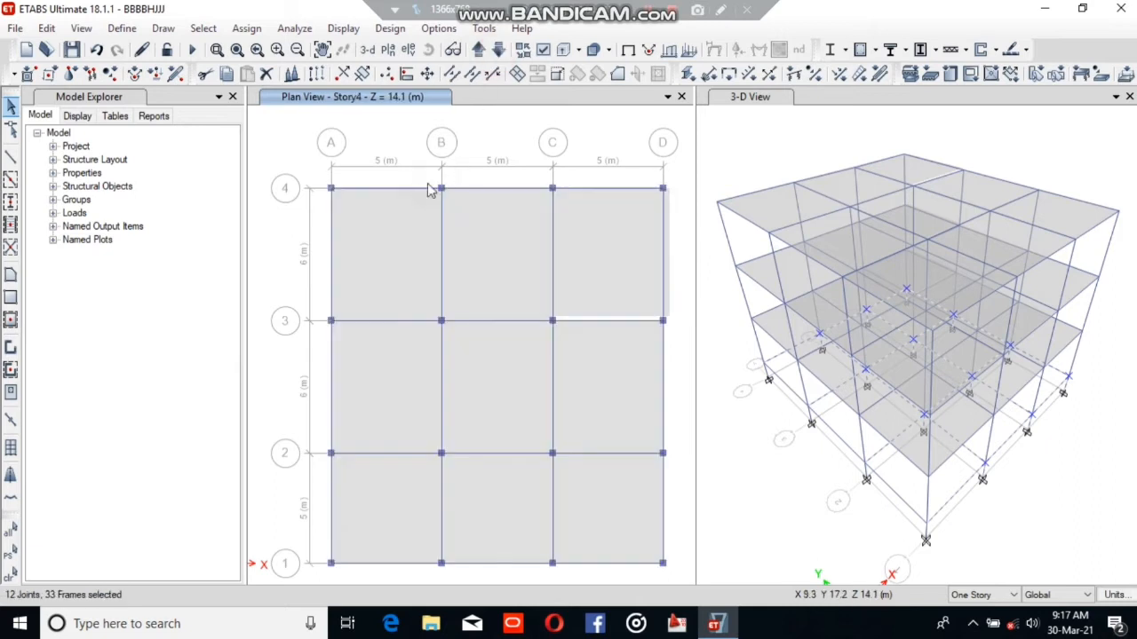
pyautogui.press('Escape')
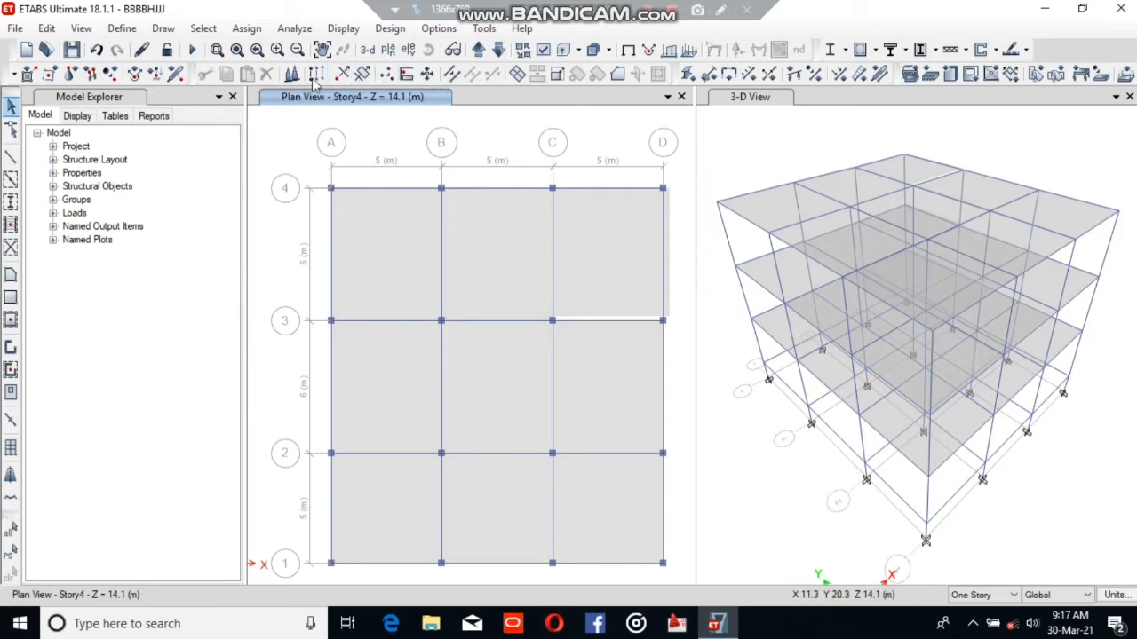
# Select all slabs in the Story4 plan and delete them.
pyautogui.click(634, 220)
pyautogui.click(505, 257)
pyautogui.click(421, 266)
pyautogui.click(401, 394)
pyautogui.click(502, 379)
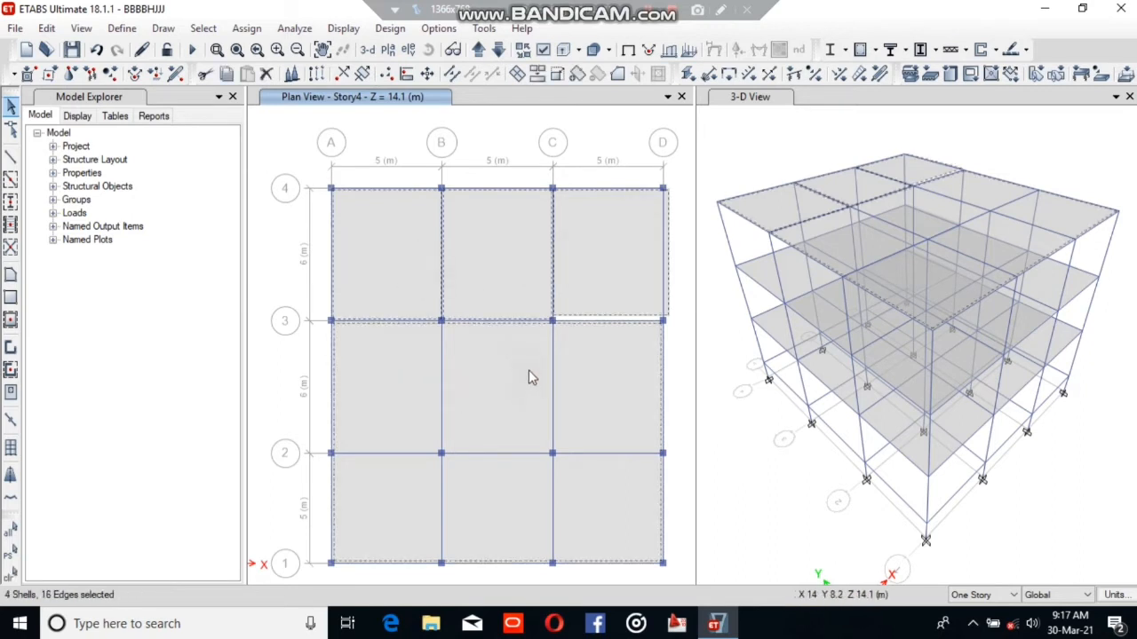
pyautogui.click(43, 29)
pyautogui.click(89, 157)
pyautogui.click(85, 200)
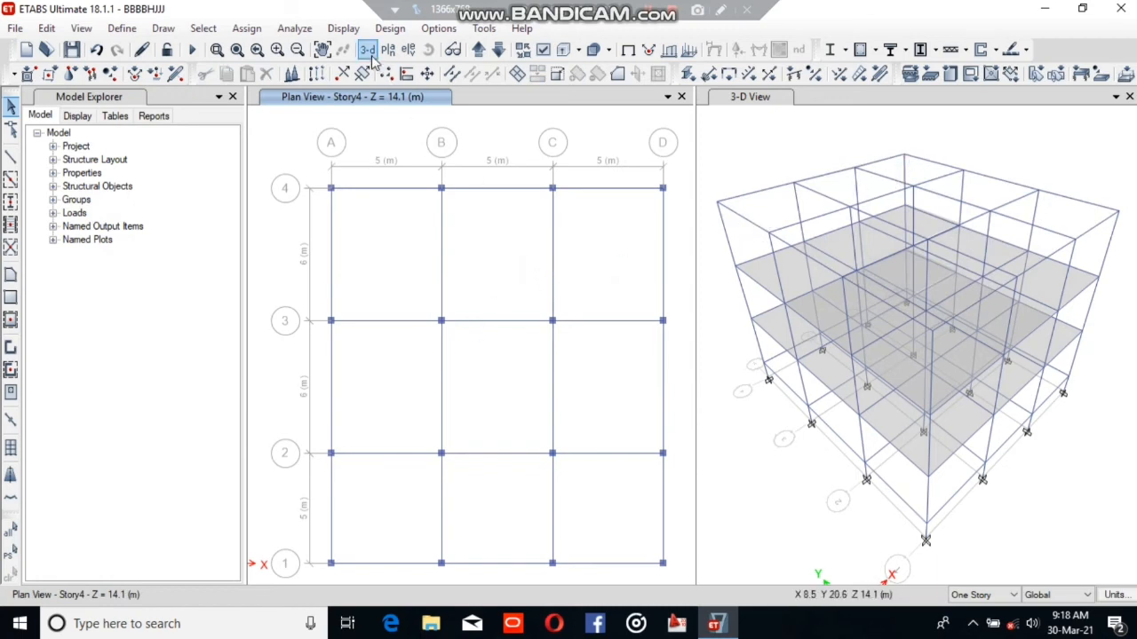
# Select all slabs in the Story3 plan and replicate them by story onto Story4, keeping the original objects.
pyautogui.click(495, 50)
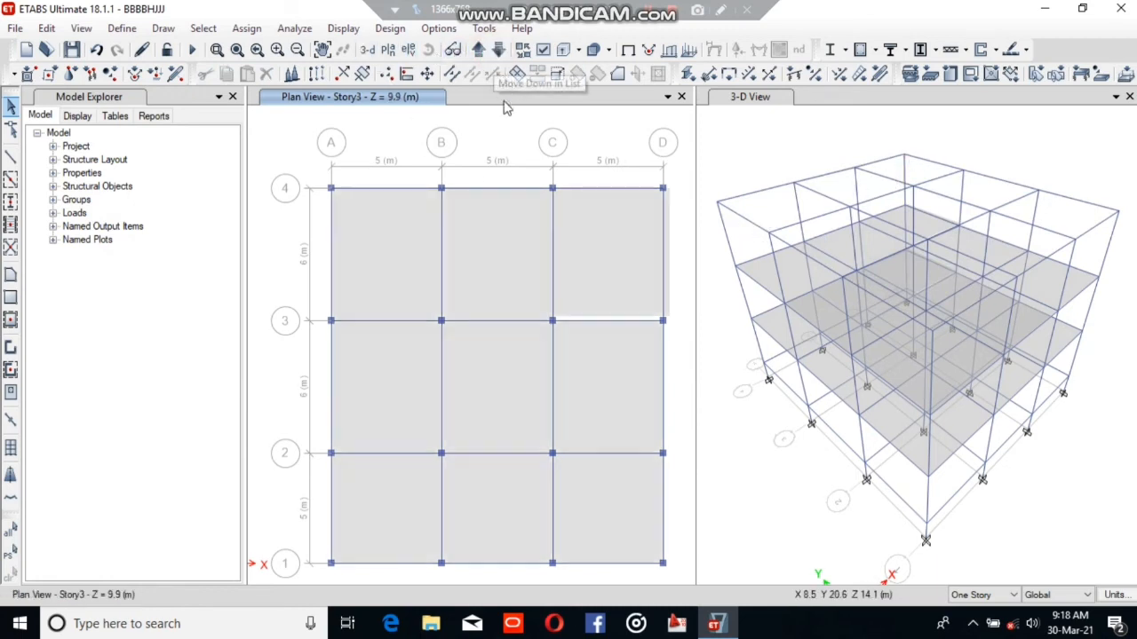
pyautogui.click(610, 236)
pyautogui.click(495, 258)
pyautogui.click(385, 282)
pyautogui.click(394, 368)
pyautogui.click(488, 362)
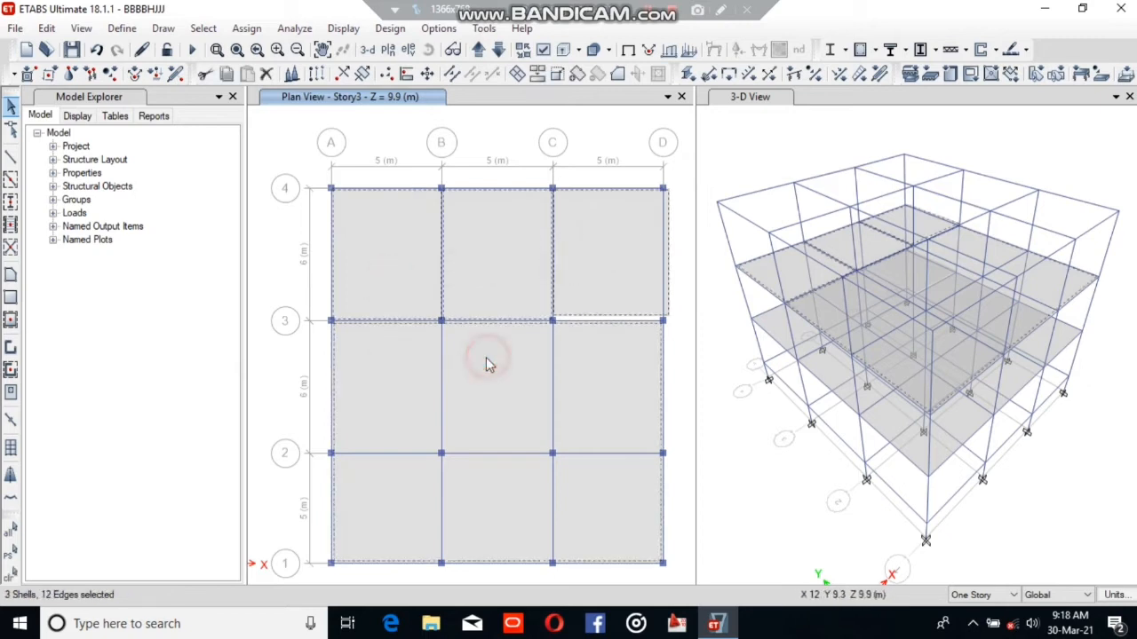
pyautogui.click(49, 29)
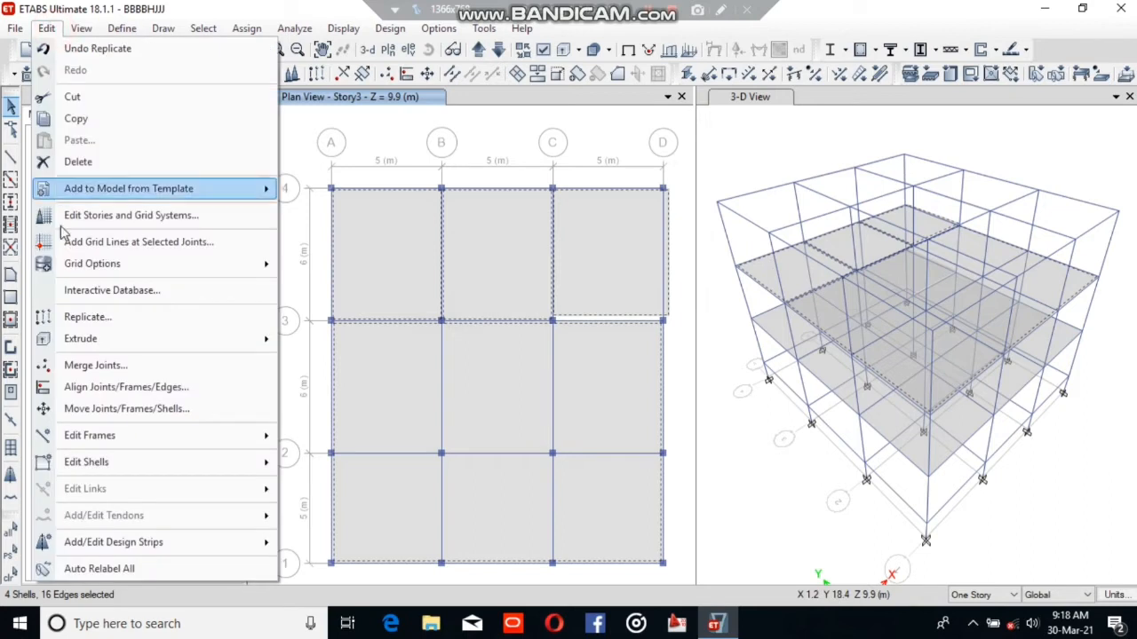
pyautogui.click(84, 319)
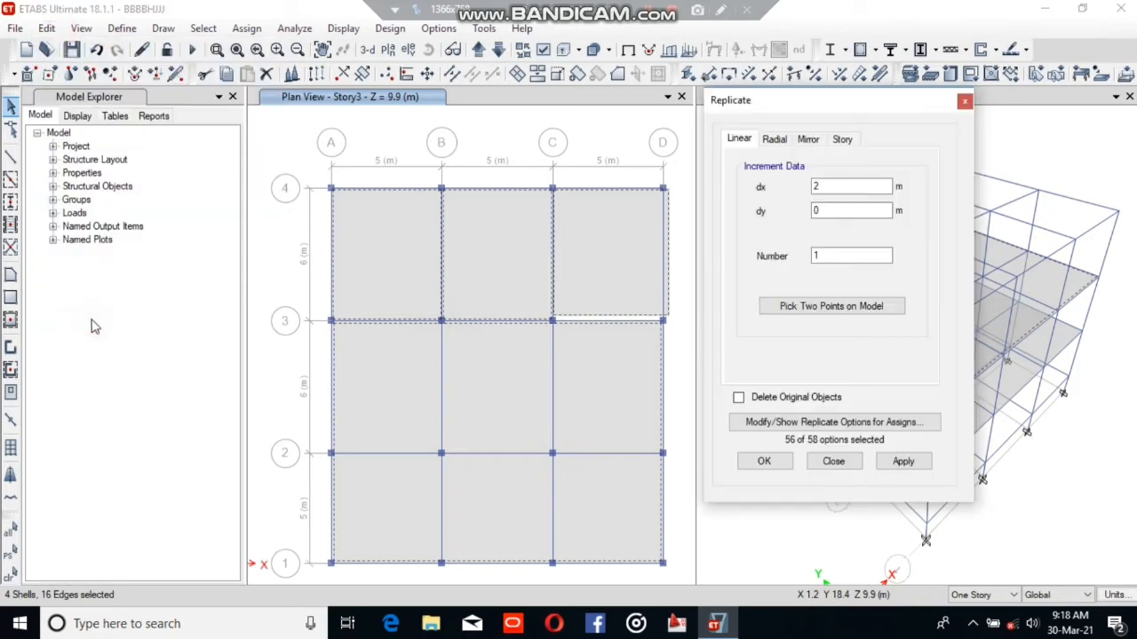
pyautogui.click(842, 140)
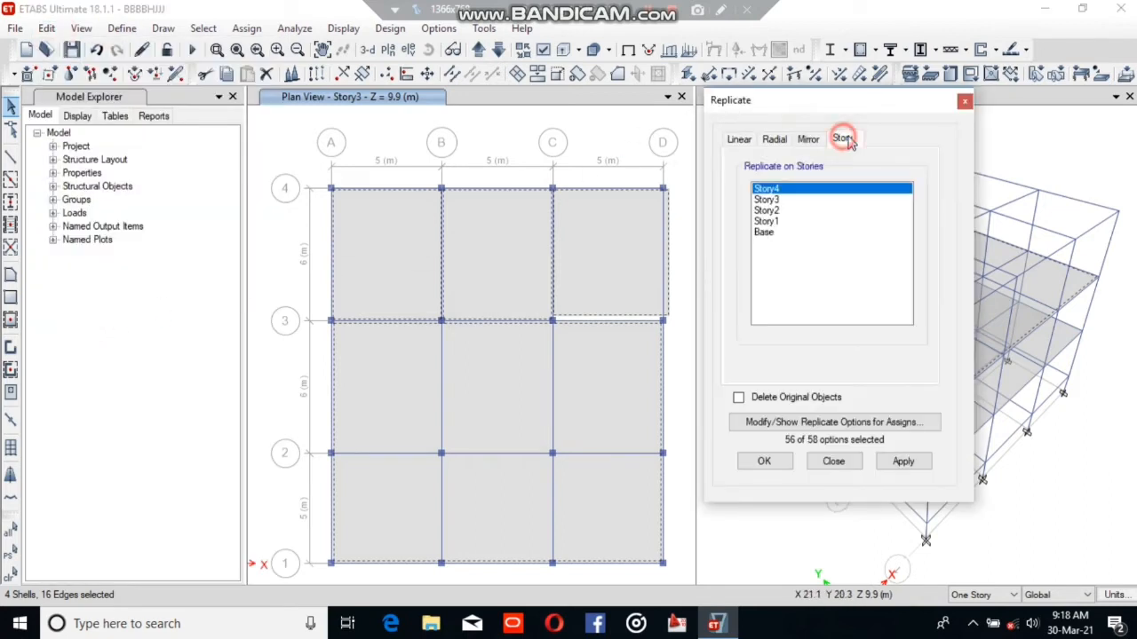
pyautogui.click(772, 199)
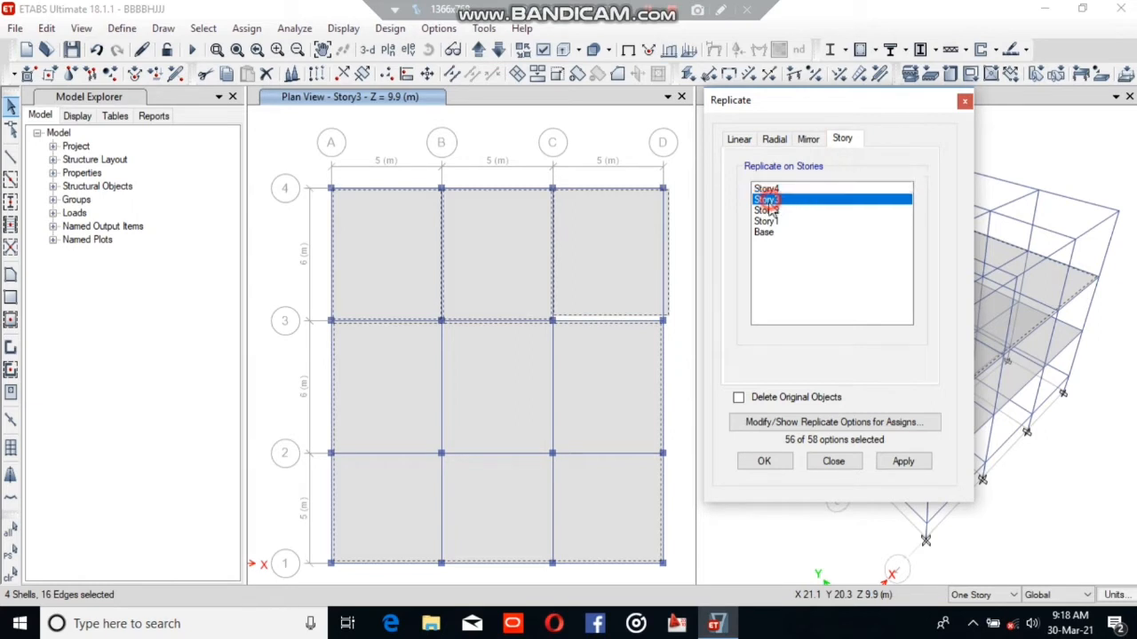
pyautogui.click(389, 72)
pyautogui.click(789, 188)
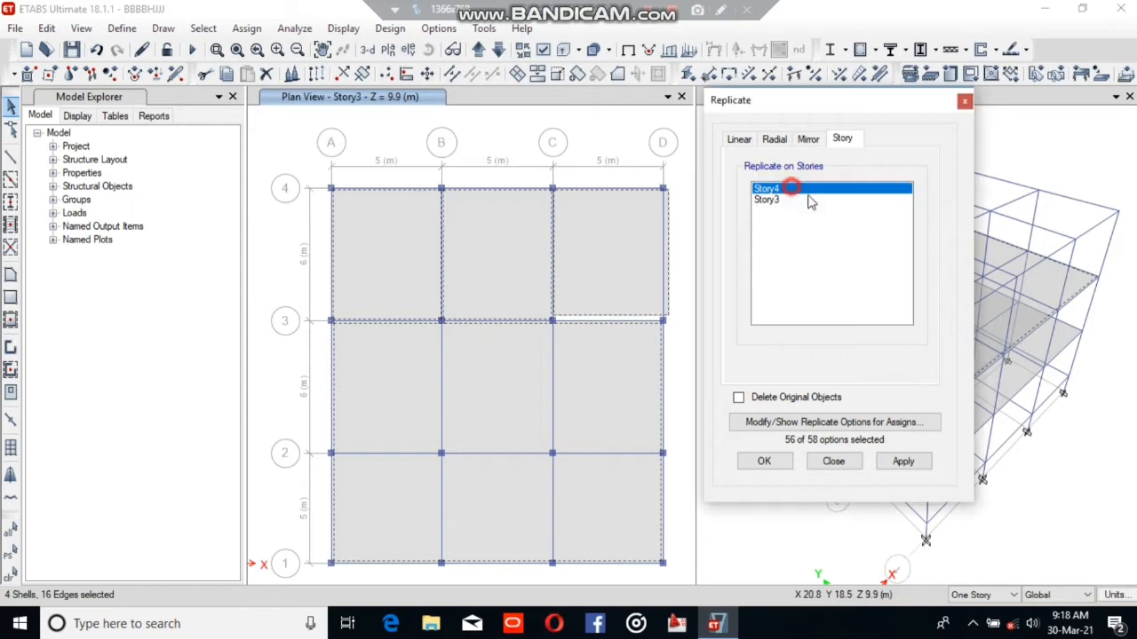
pyautogui.click(896, 463)
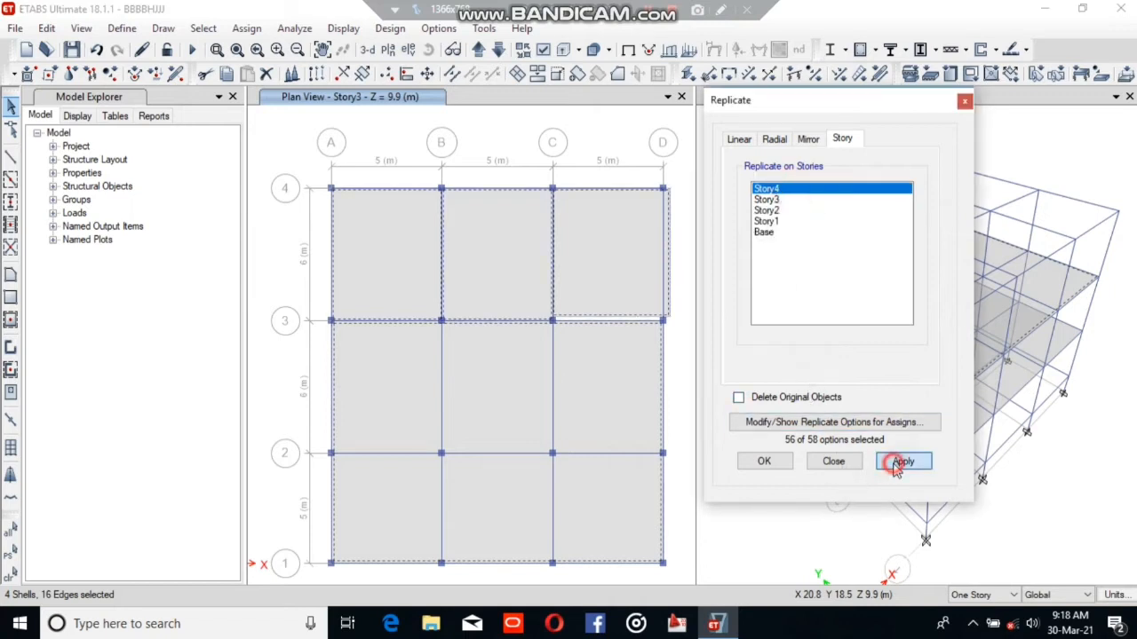
pyautogui.click(762, 463)
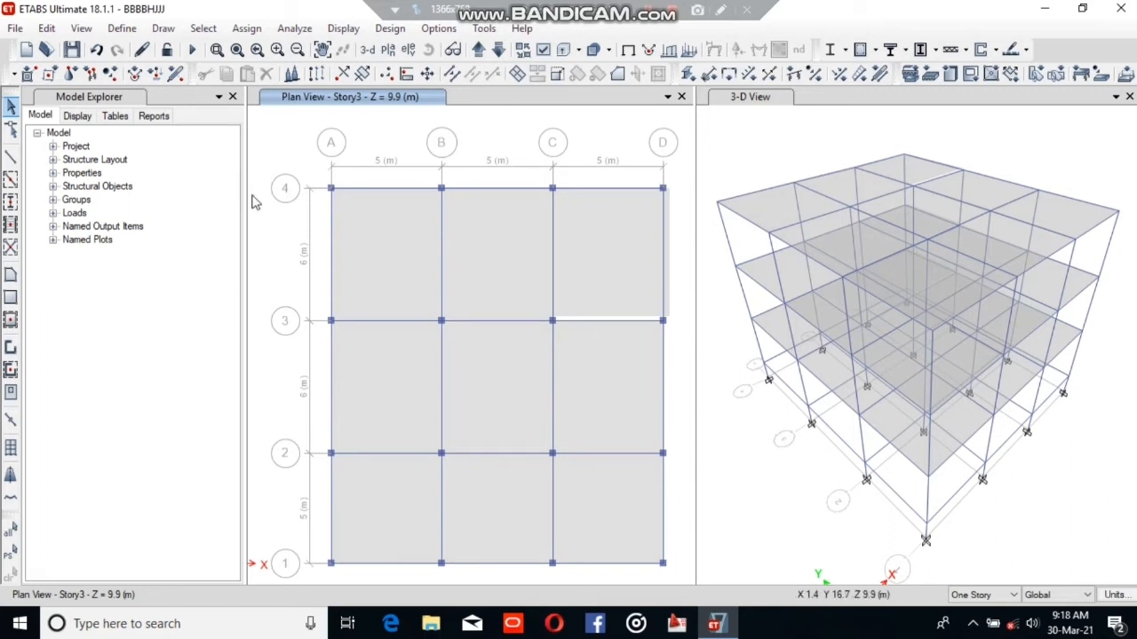
pyautogui.click(49, 28)
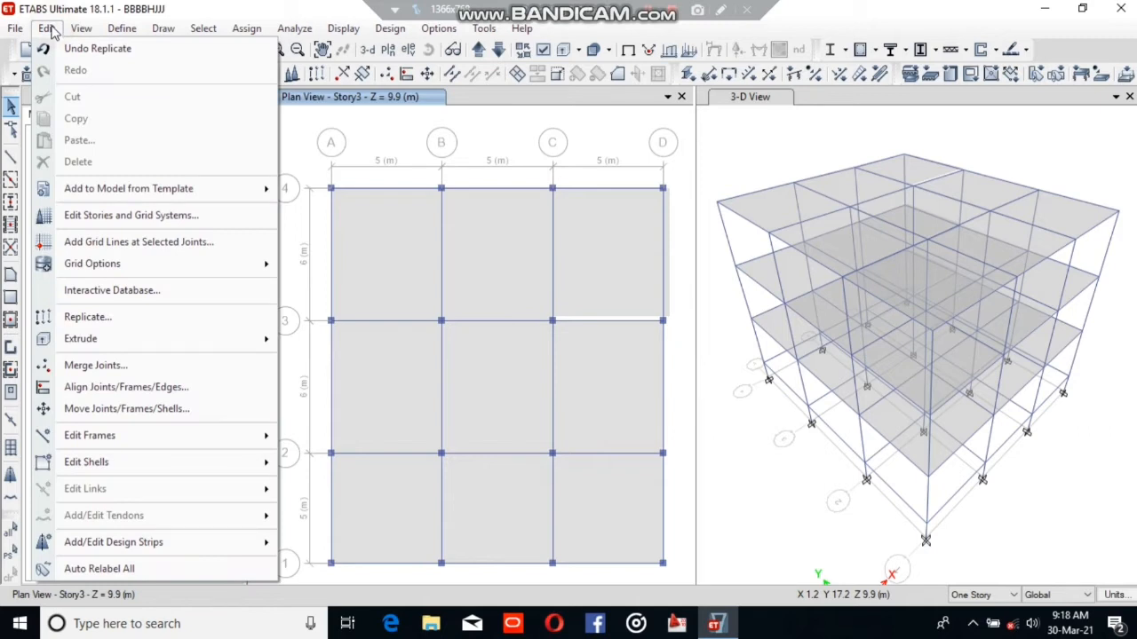
pyautogui.moveTo(78, 341)
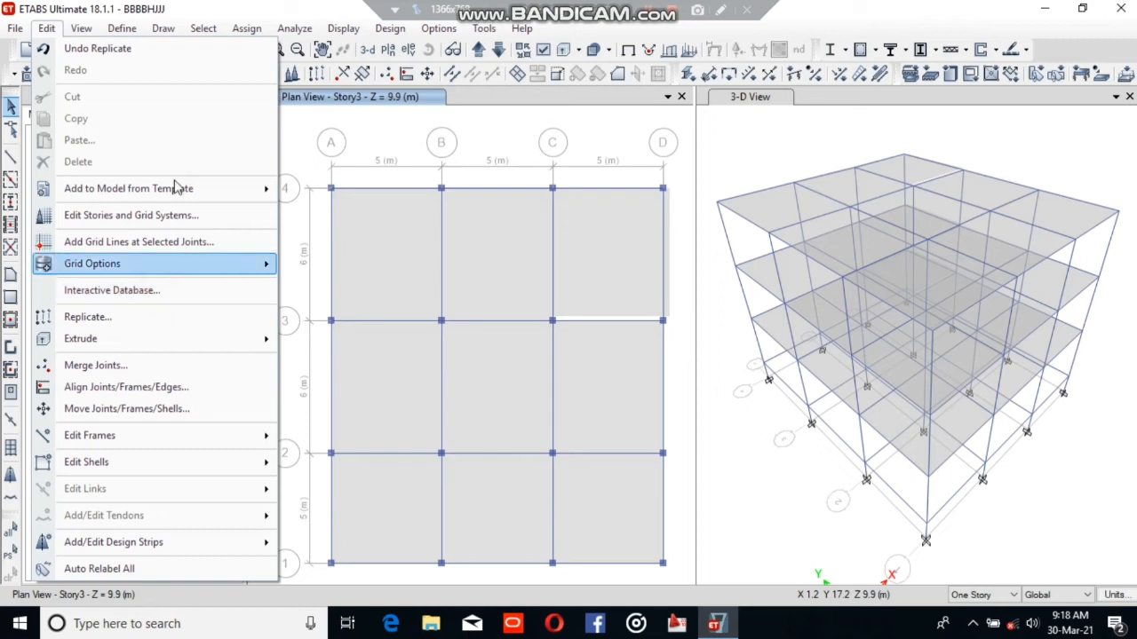
pyautogui.click(299, 148)
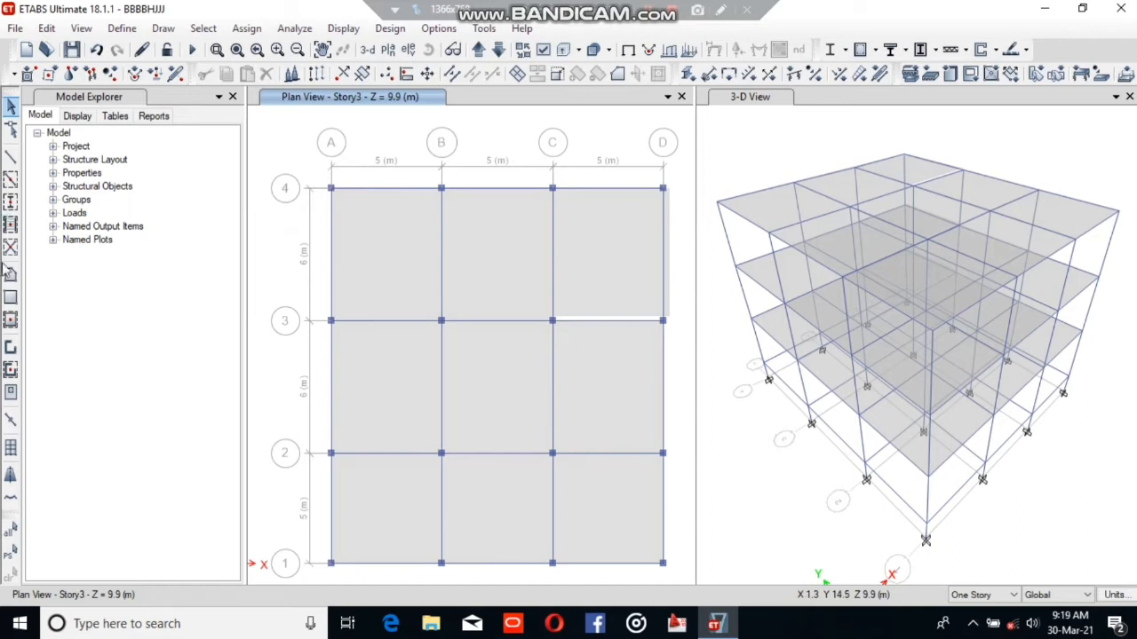
# Draw a straight Wall1 pier in the Story1 plan along grid B from grid 4 to grid 3.
pyautogui.click(11, 367)
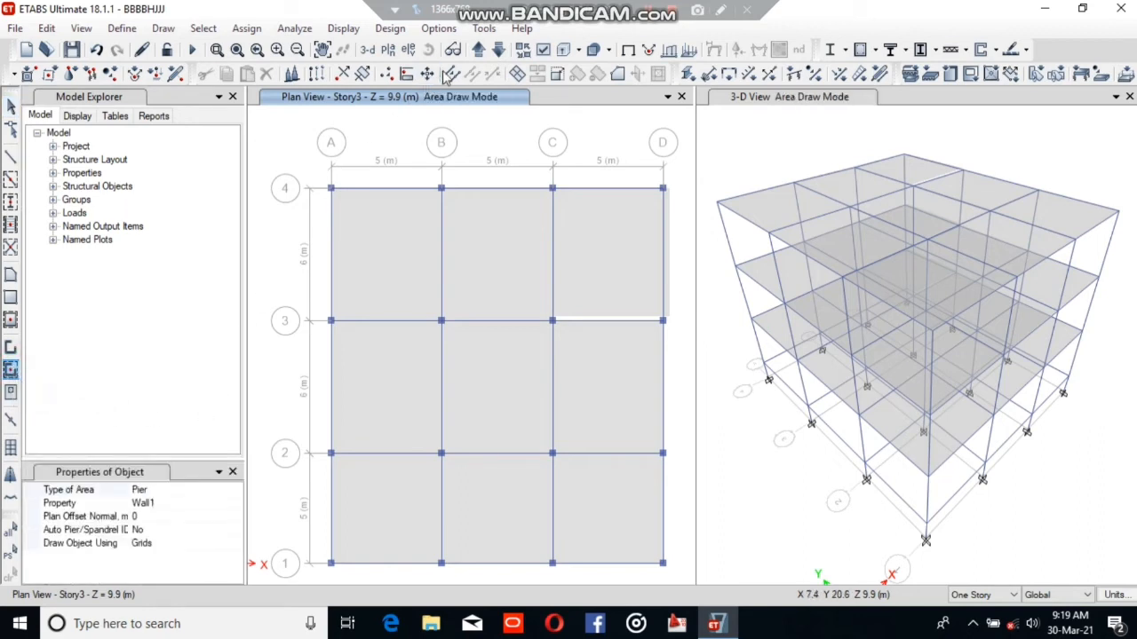
pyautogui.click(498, 50)
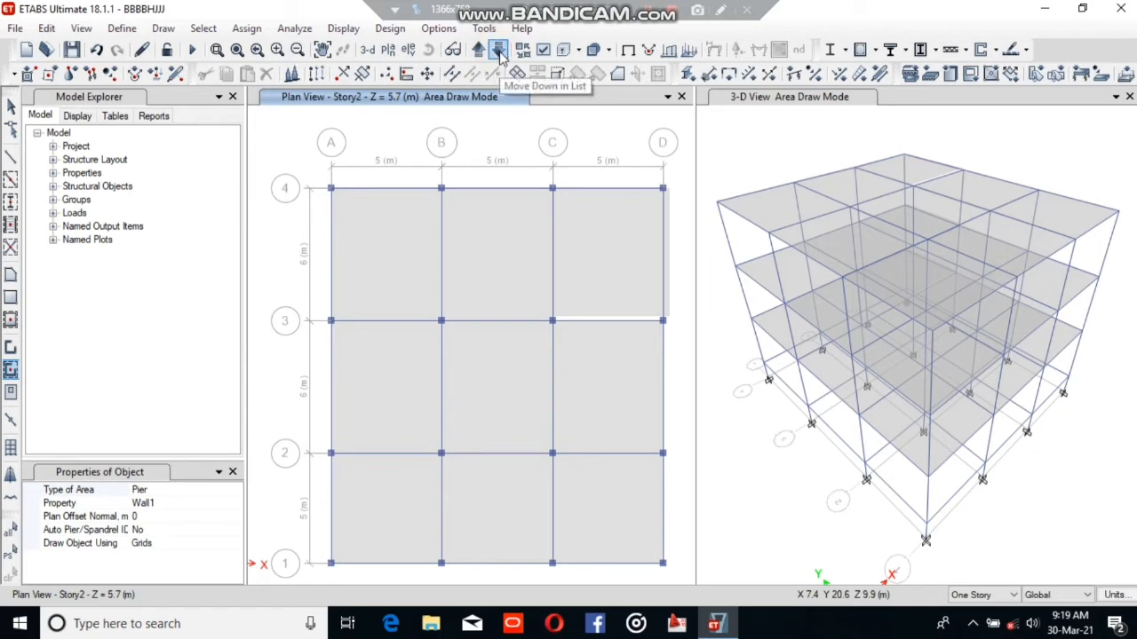
pyautogui.click(498, 51)
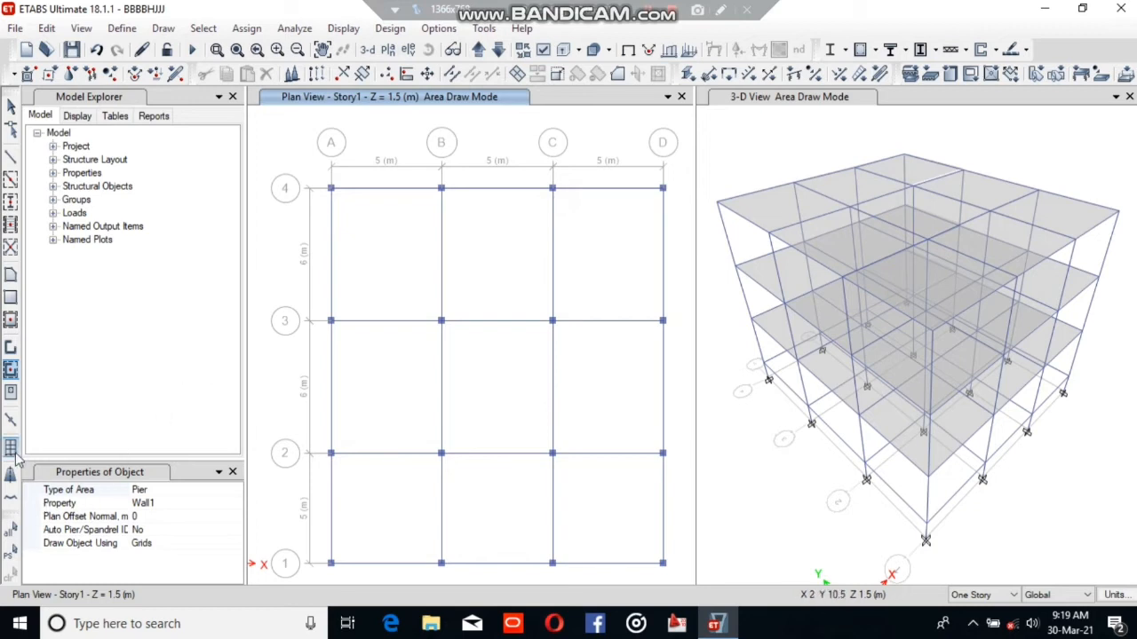
pyautogui.click(164, 29)
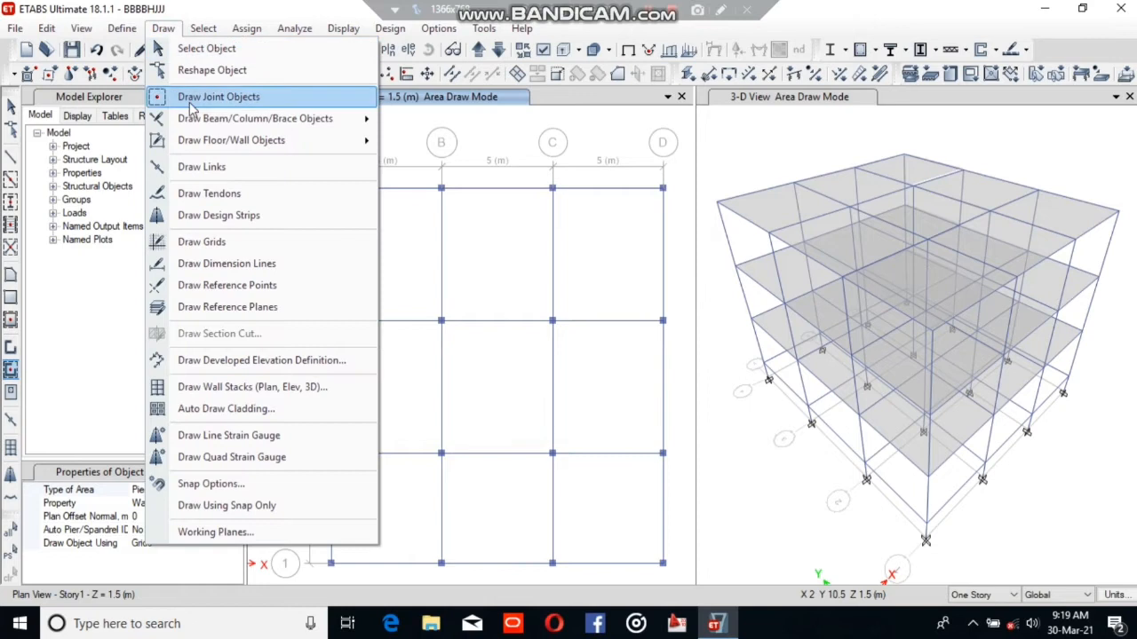
pyautogui.moveTo(211, 144)
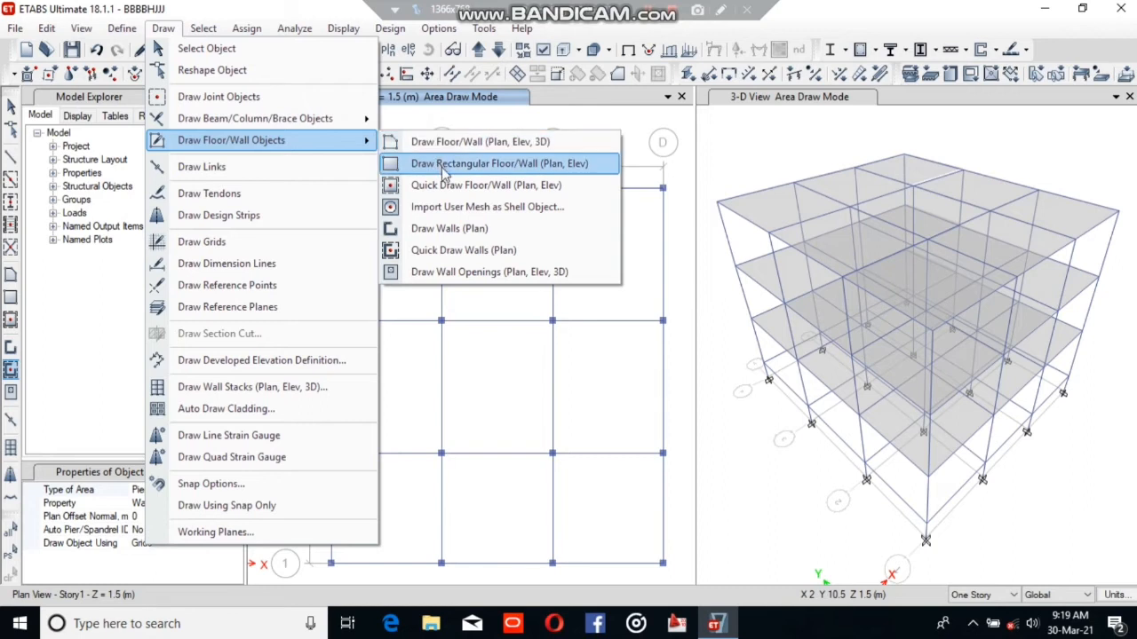
pyautogui.click(468, 233)
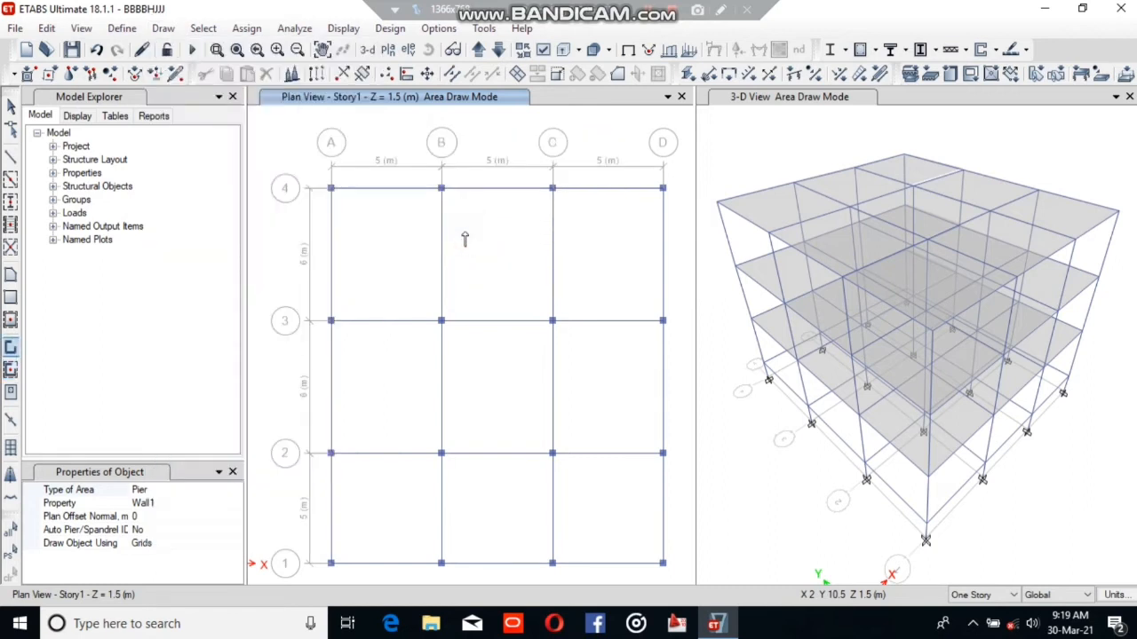
pyautogui.click(441, 188)
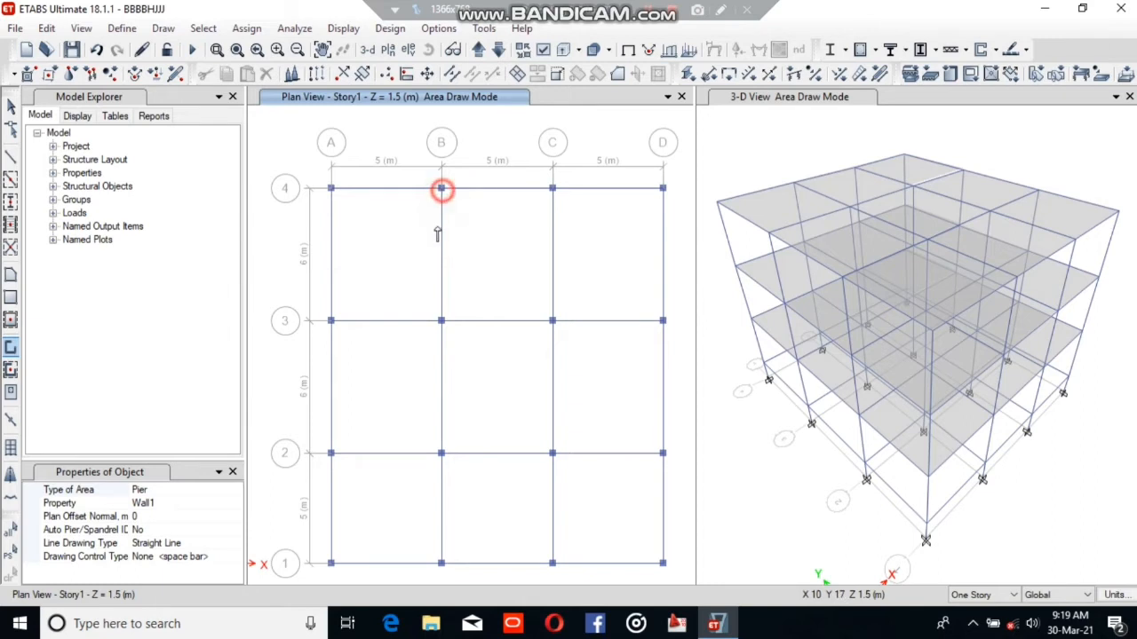
pyautogui.click(442, 321)
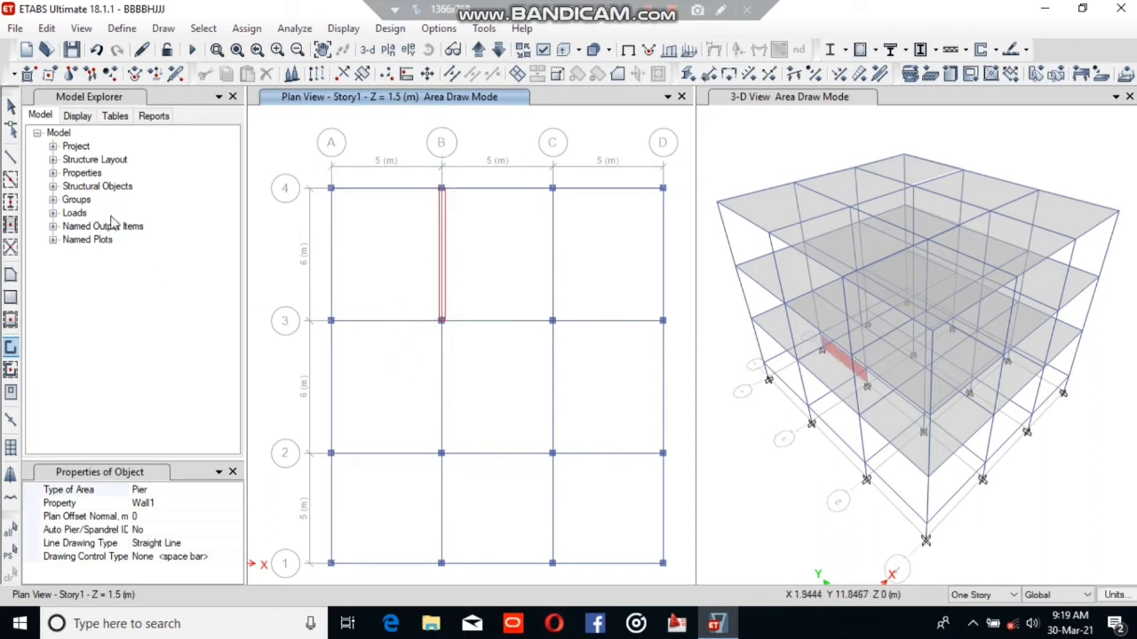
pyautogui.press('Escape')
# Examine the new grid B wall in plan and up close from a rotated 3-D view.
pyautogui.scroll(6, 453, 309)
pyautogui.click(556, 302)
pyautogui.moveTo(595, 284); pyautogui.dragTo(536, 363)
pyautogui.scroll(-5, 525, 366)
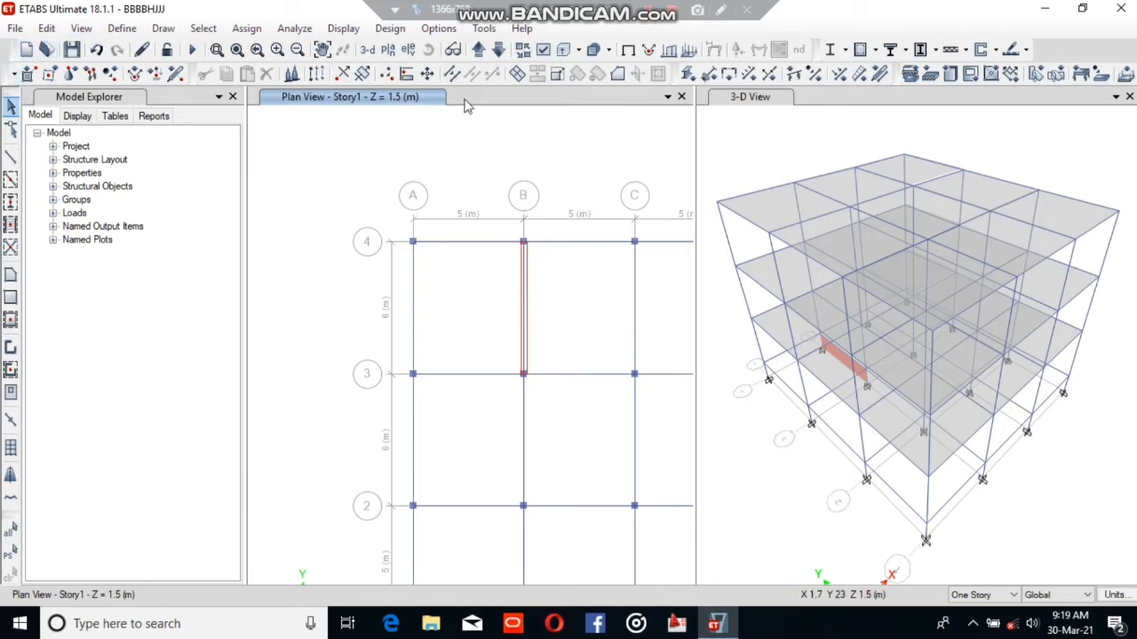
pyautogui.click(726, 98)
pyautogui.click(428, 49)
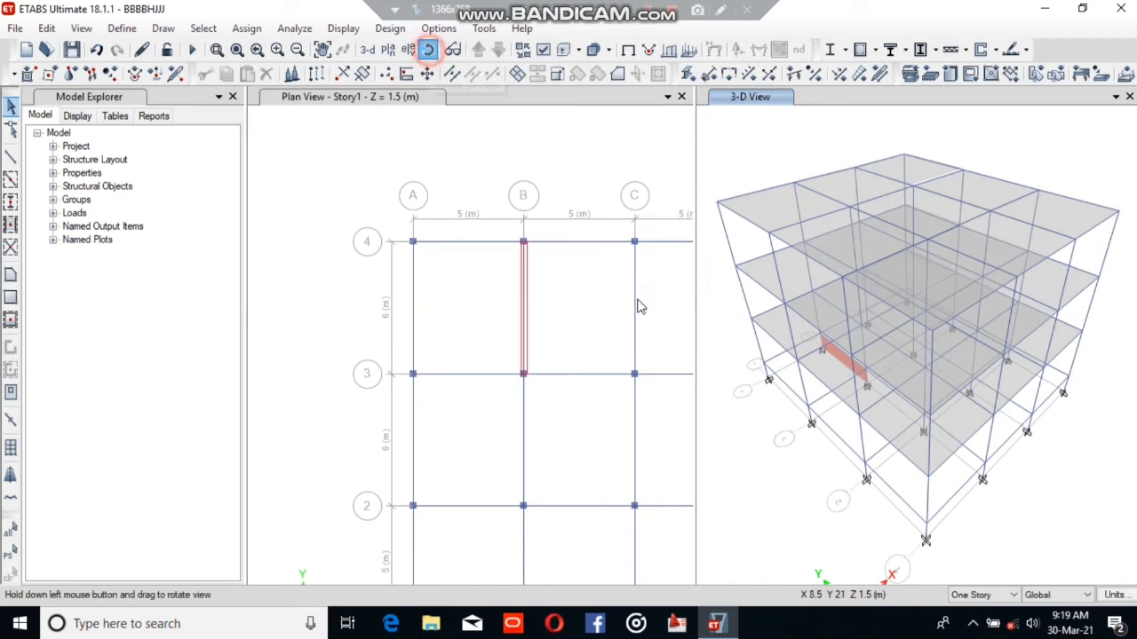
pyautogui.moveTo(813, 430)
pyautogui.mouseDown()
pyautogui.moveTo(820, 419)
pyautogui.moveTo(835, 432)
pyautogui.moveTo(823, 435)
pyautogui.mouseUp()
pyautogui.scroll(5, 821, 428)
pyautogui.scroll(-3, 823, 436)
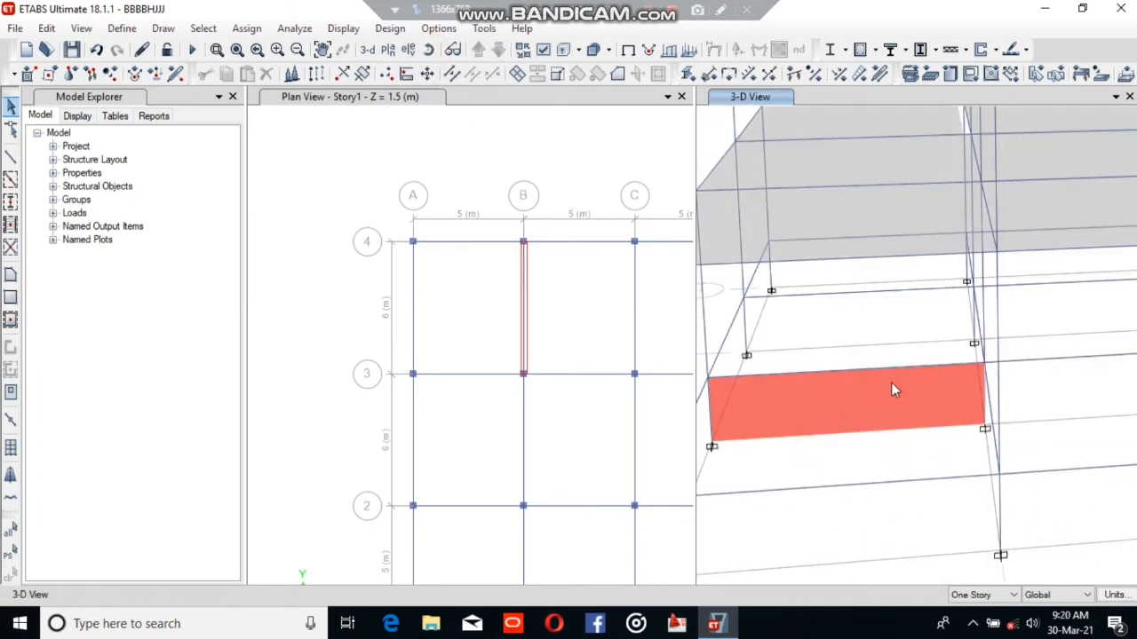
# Select only the wall shell on grid B between grids 3 and 4 in the 3-D view, leaving out the beam above it.
pyautogui.click(882, 376)
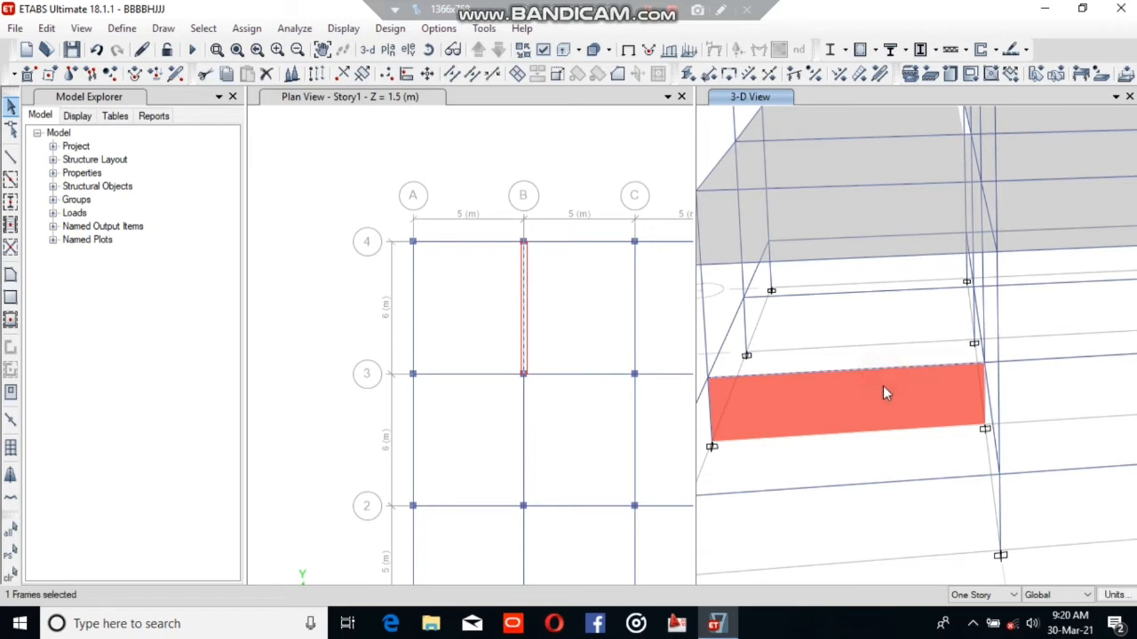
pyautogui.click(888, 429)
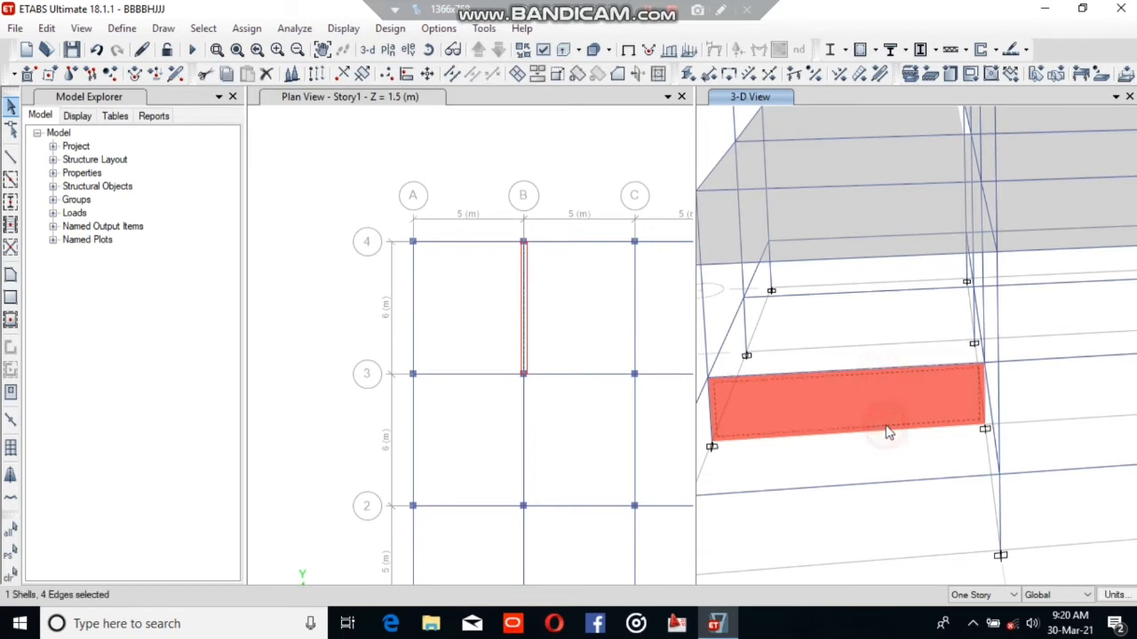
pyautogui.click(847, 397)
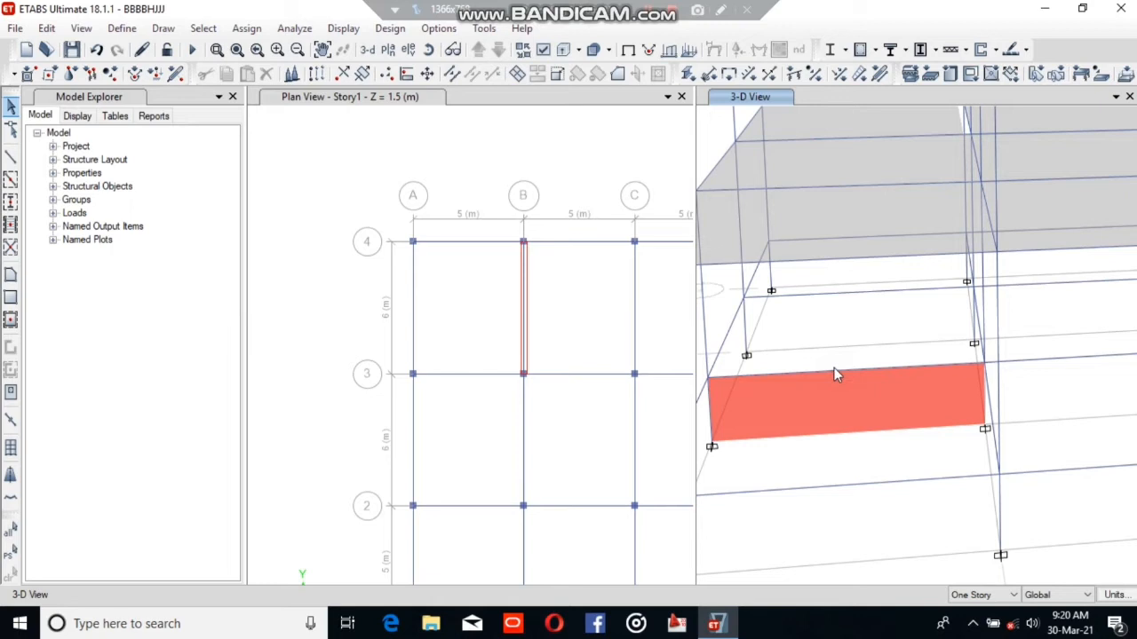
pyautogui.click(834, 373)
pyautogui.press('Escape')
pyautogui.click(795, 387)
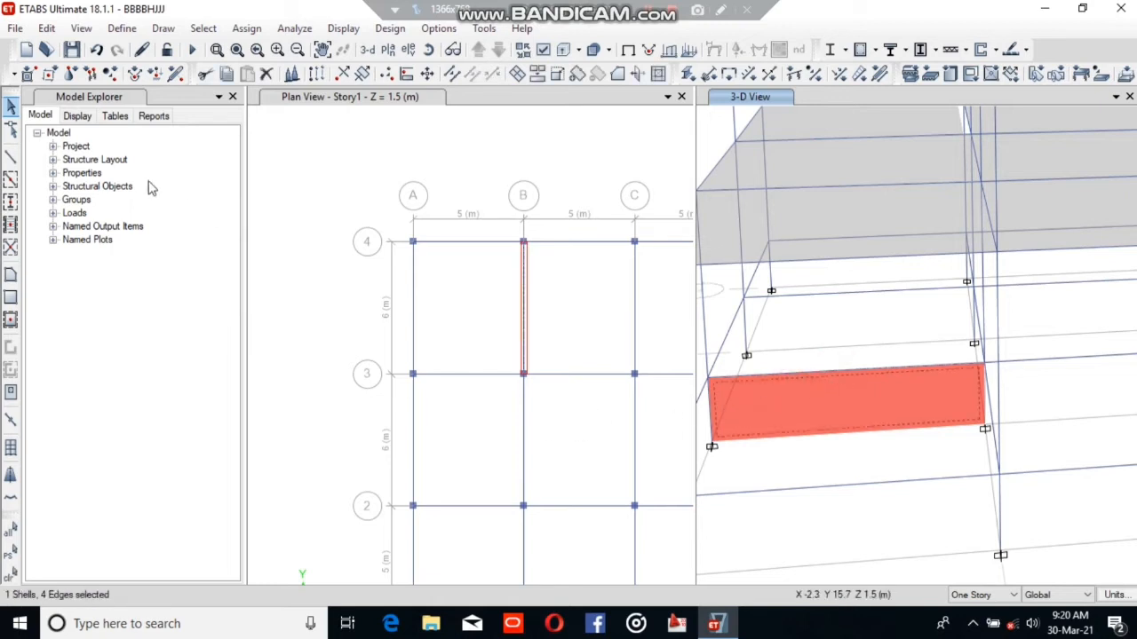
# Try to extrude the selected wall with a linear Extrude Joints to Frames, setting dy to 0 and dz to 3 m.
pyautogui.click(44, 29)
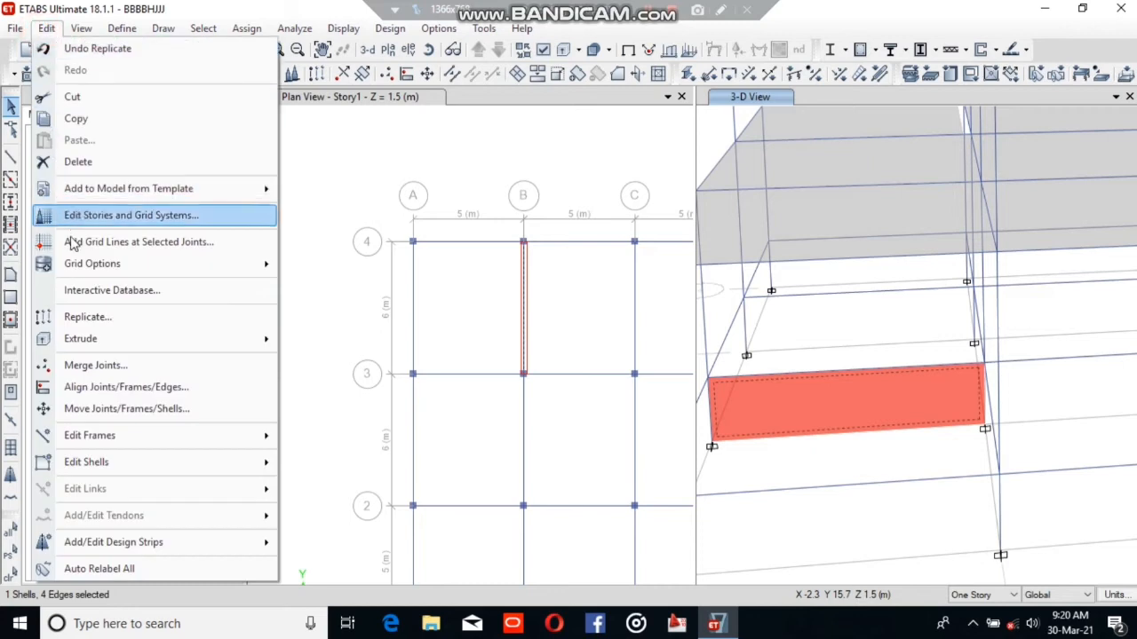
pyautogui.moveTo(102, 338)
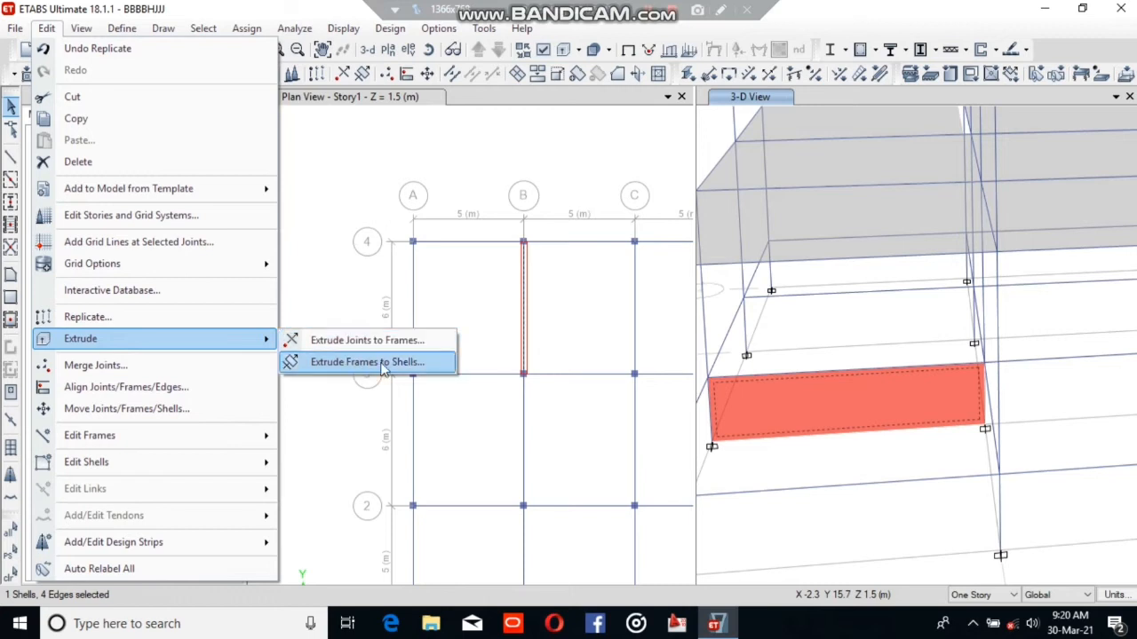
pyautogui.click(365, 340)
pyautogui.click(570, 249)
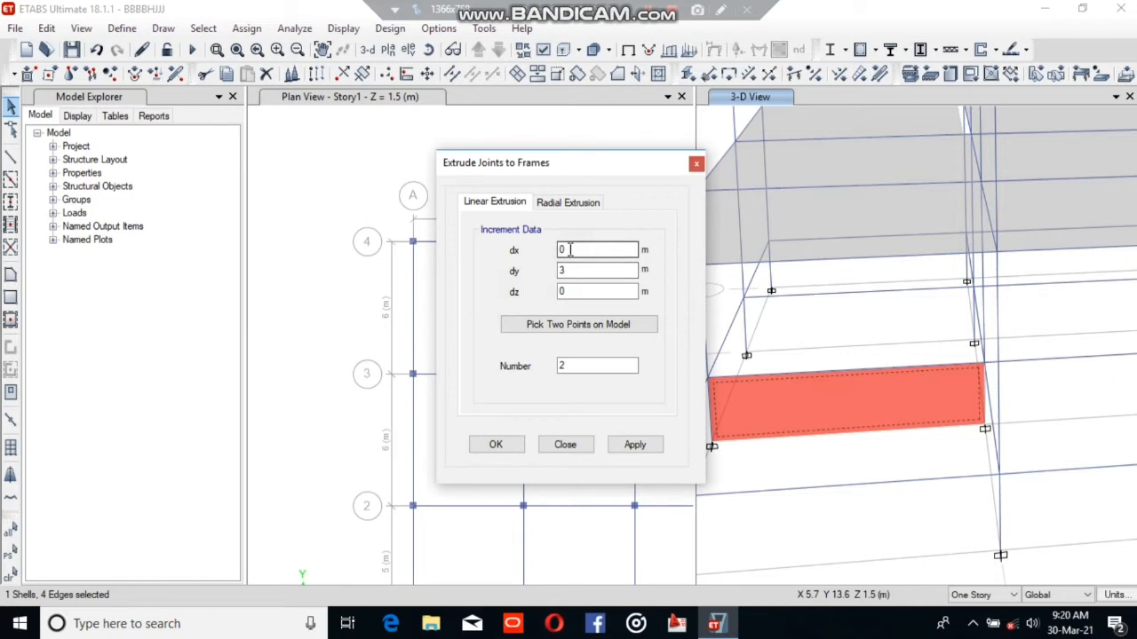
pyautogui.click(573, 270)
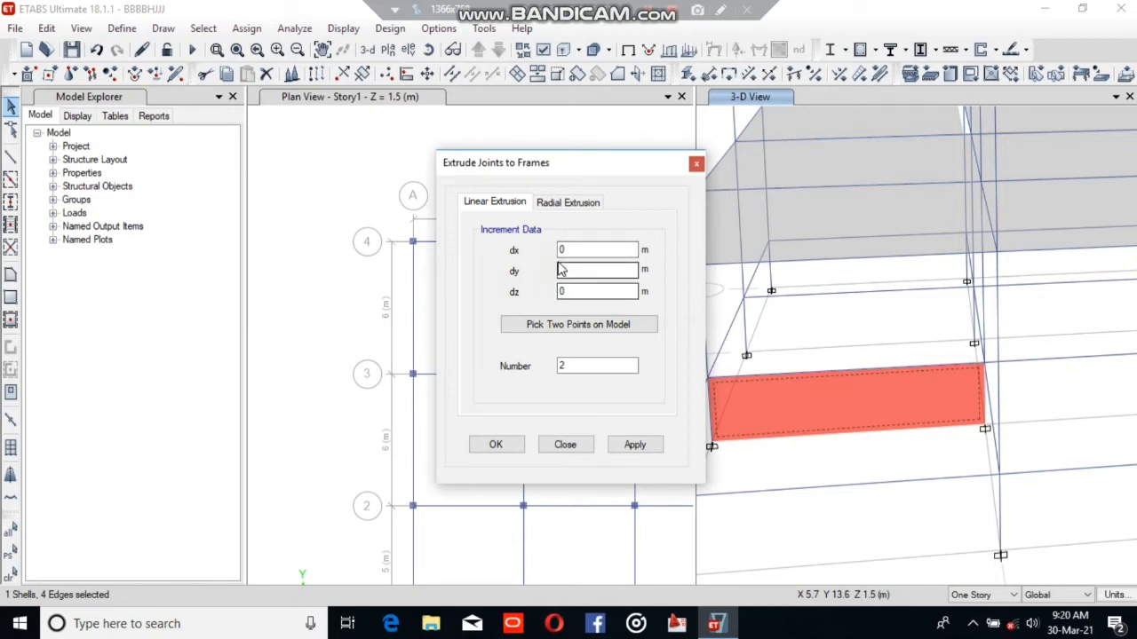
pyautogui.moveTo(574, 270); pyautogui.dragTo(559, 304)
pyautogui.write('0')
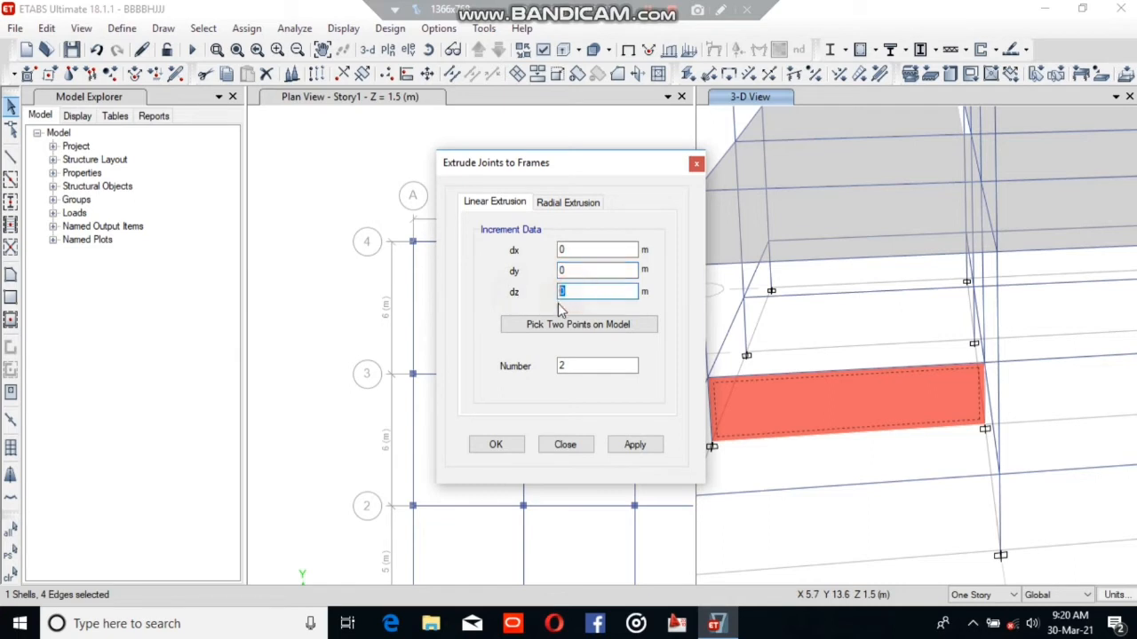
pyautogui.write('3')
pyautogui.moveTo(630, 162); pyautogui.dragTo(489, 156)
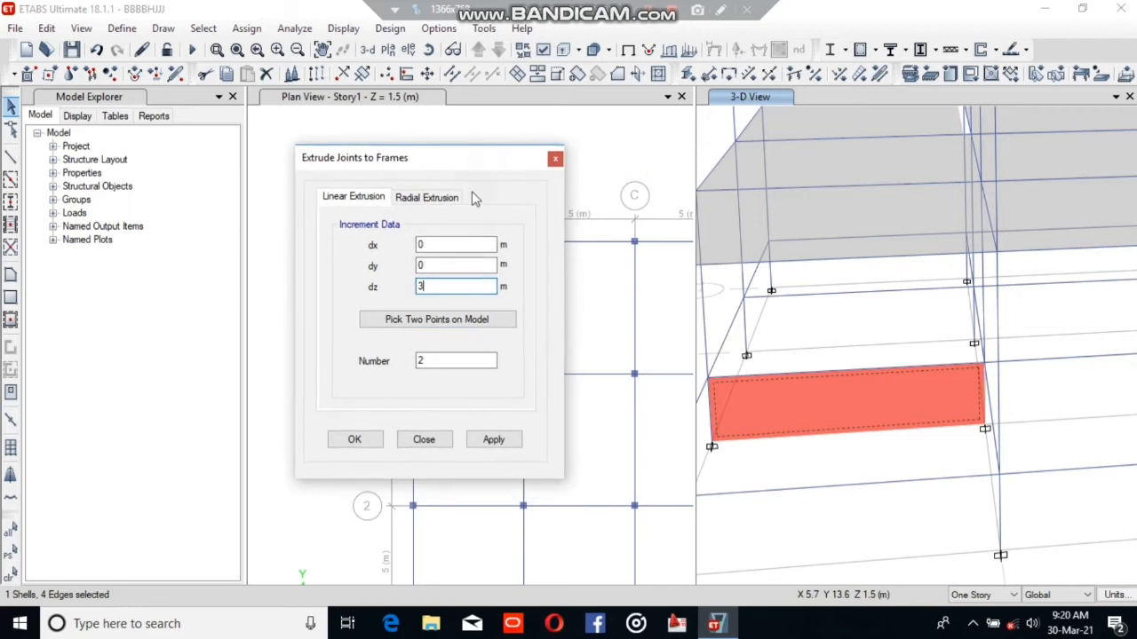
pyautogui.click(498, 441)
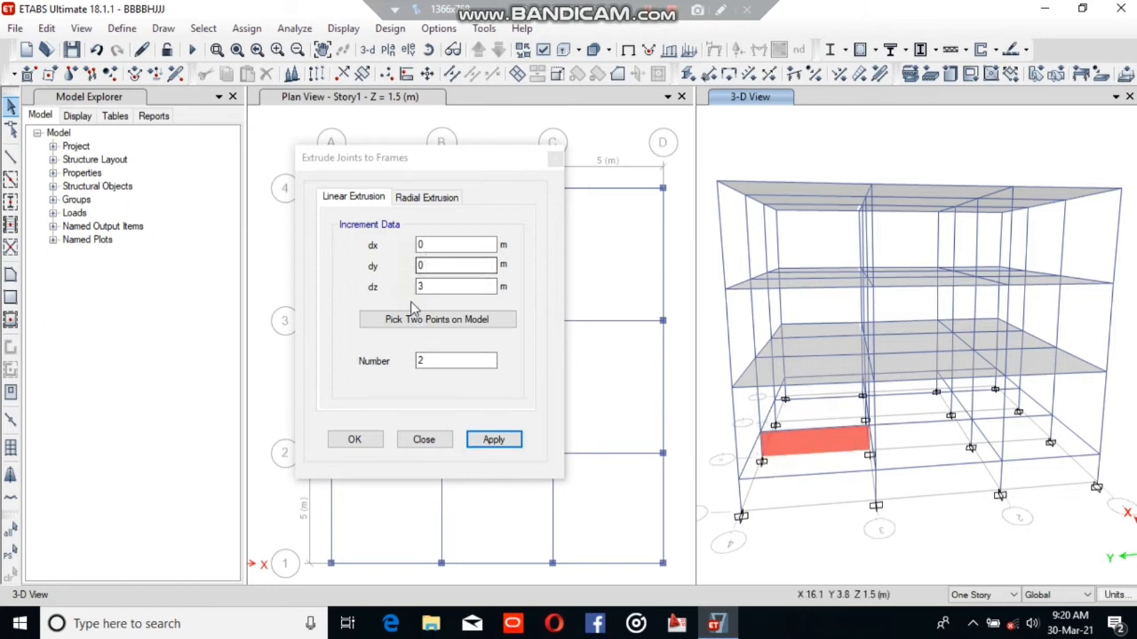
# Try the linear joint-to-frame extrusion again with dy set to 3 m.
pyautogui.doubleClick(426, 265)
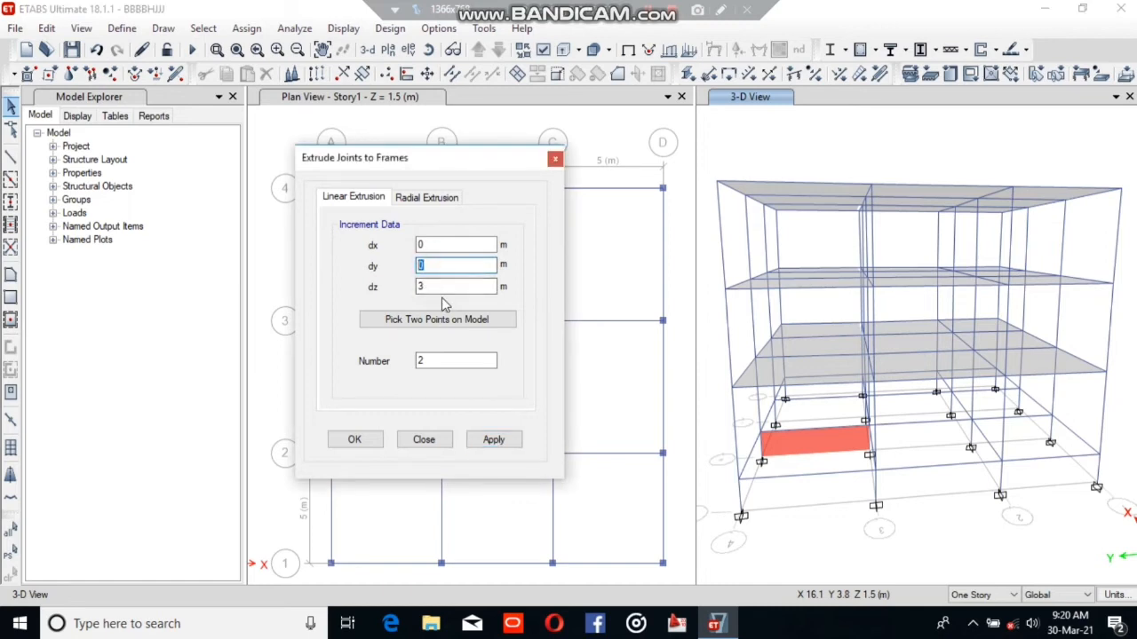
pyautogui.write('3')
pyautogui.click(494, 441)
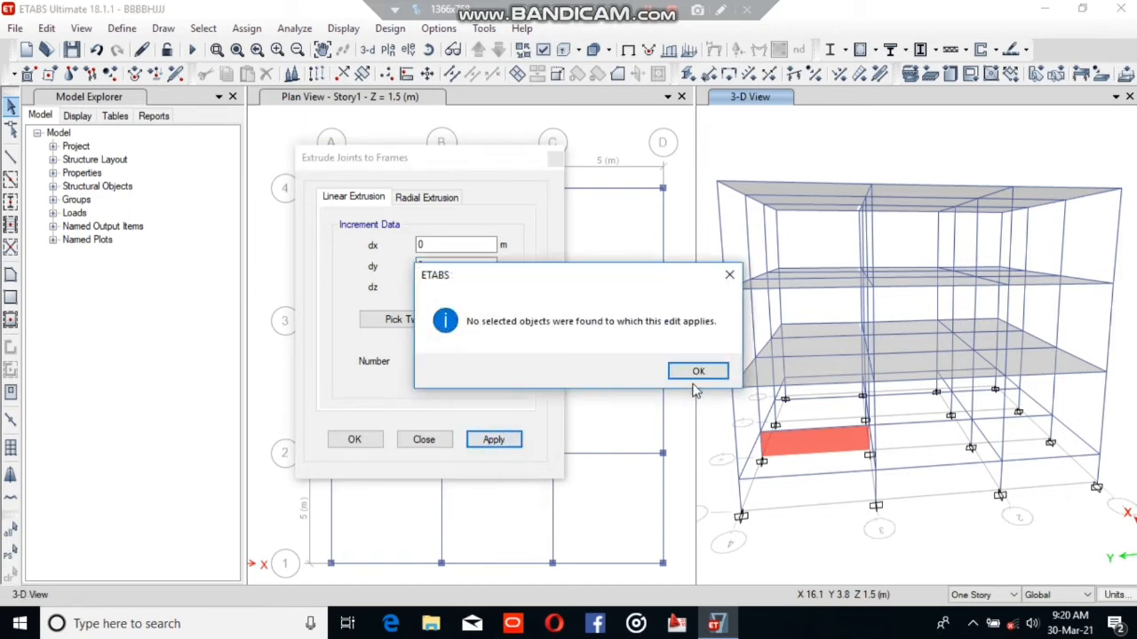
pyautogui.click(698, 372)
# Reselect the grid B wall and try the joint-to-frame extrusion with dx set to 2 m.
pyautogui.click(813, 439)
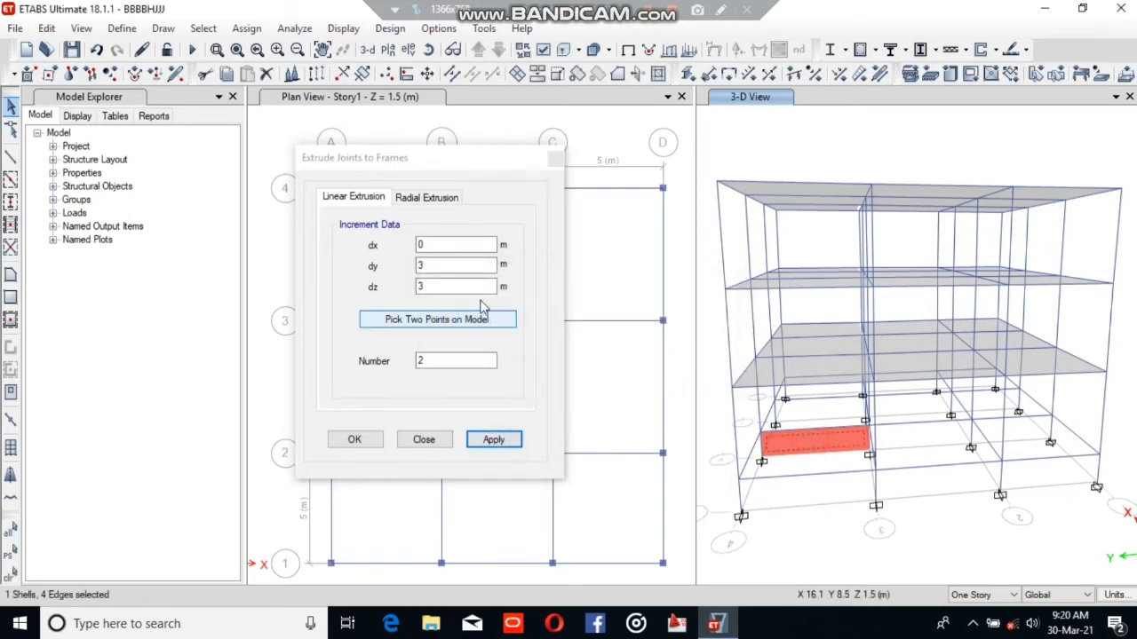
pyautogui.click(450, 244)
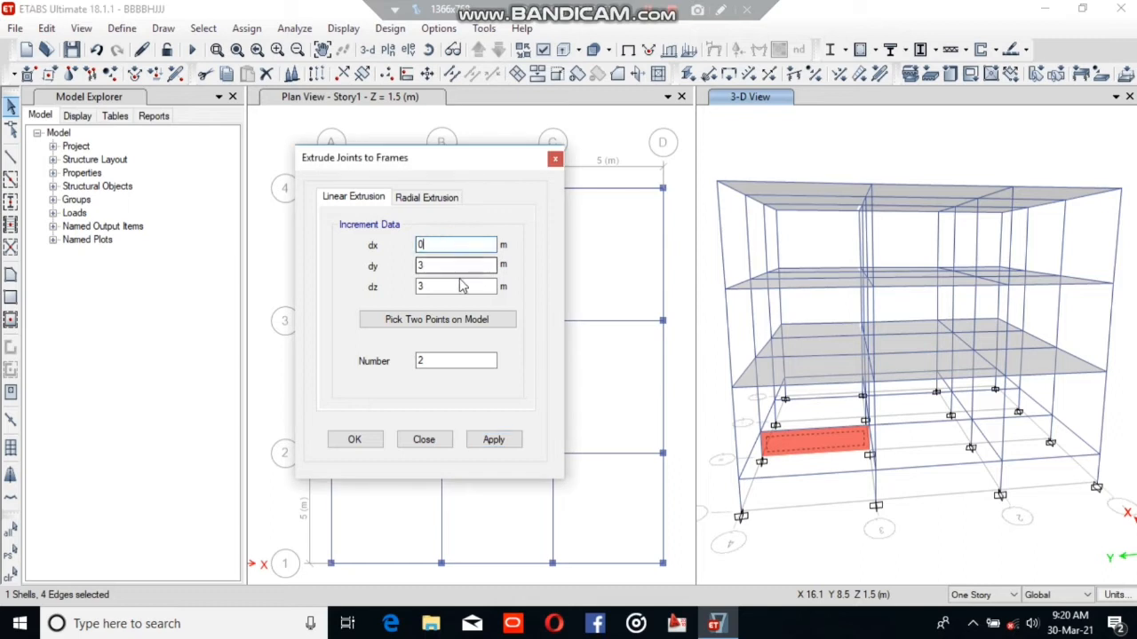
pyautogui.write('2')
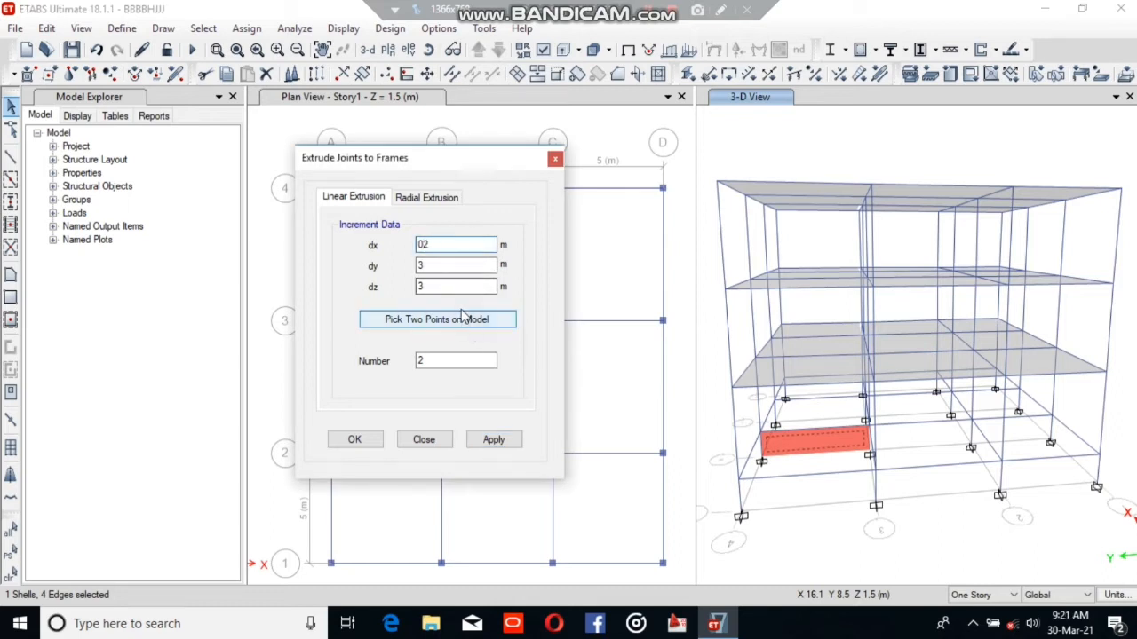
pyautogui.write('2')
pyautogui.click(493, 441)
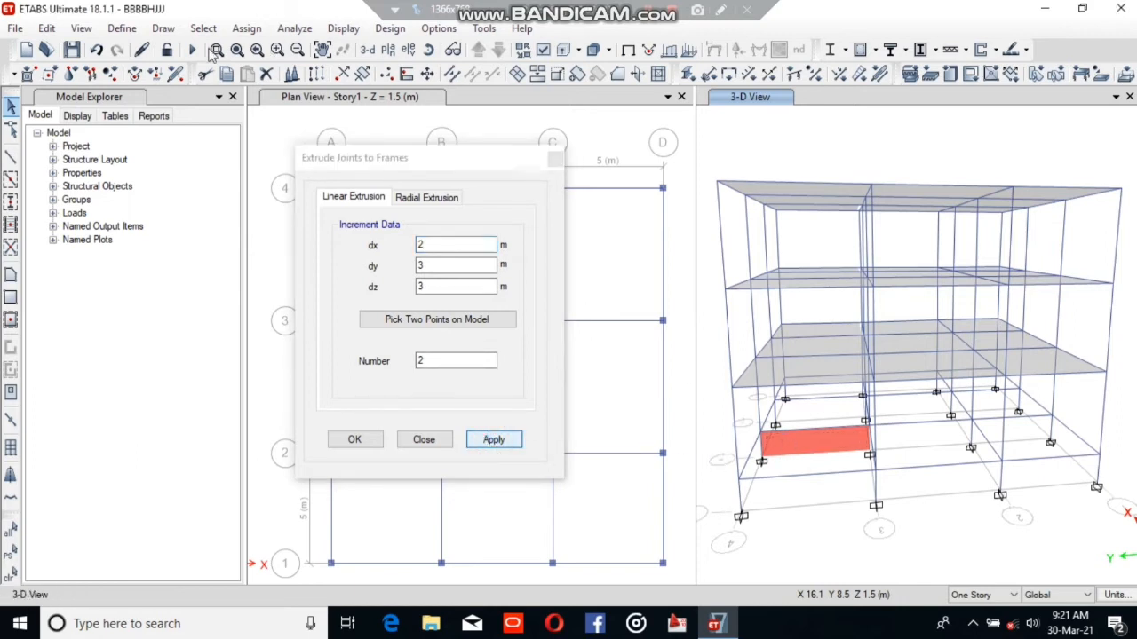
# View the Merge Joints settings and the Align Joints/Frames/Edges options, closing each without applying anything.
pyautogui.click(108, 370)
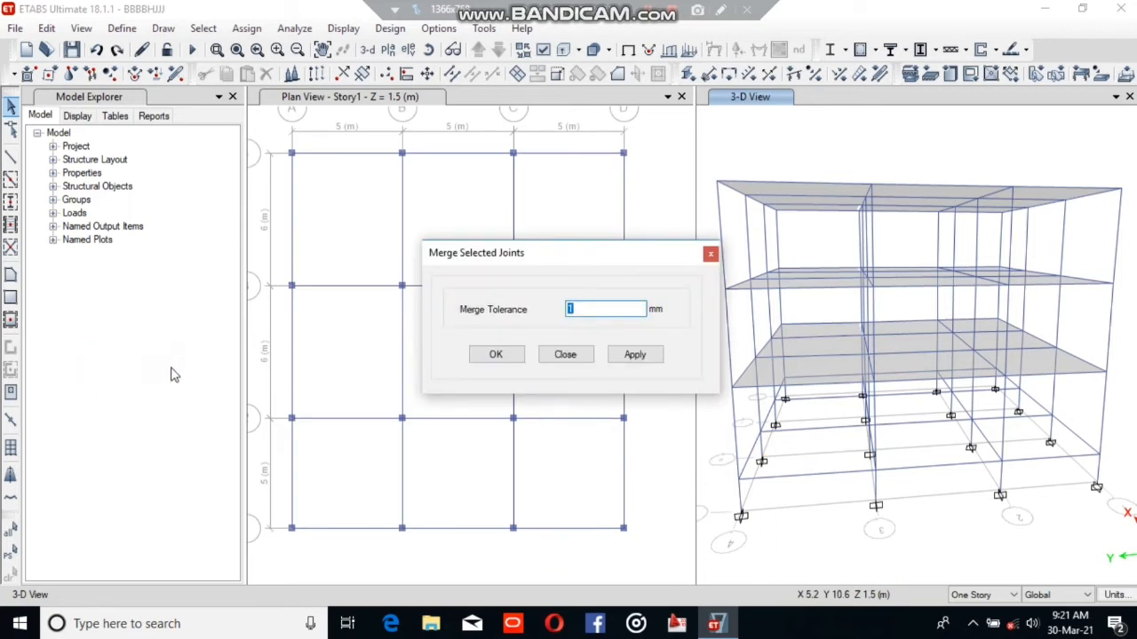
pyautogui.click(565, 355)
pyautogui.click(46, 27)
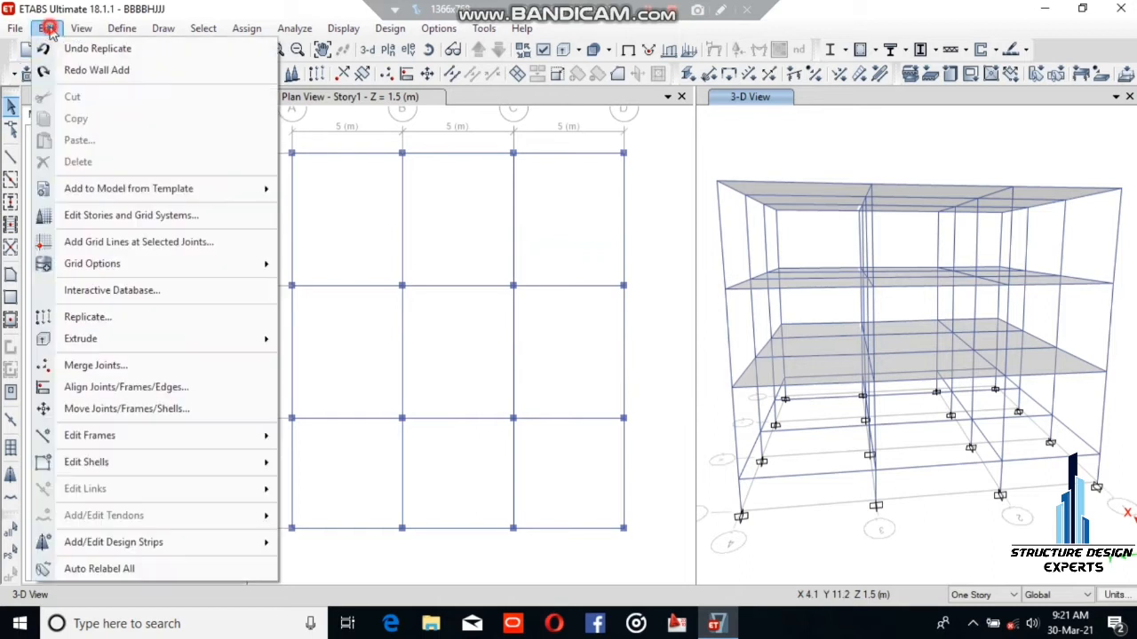
pyautogui.click(86, 399)
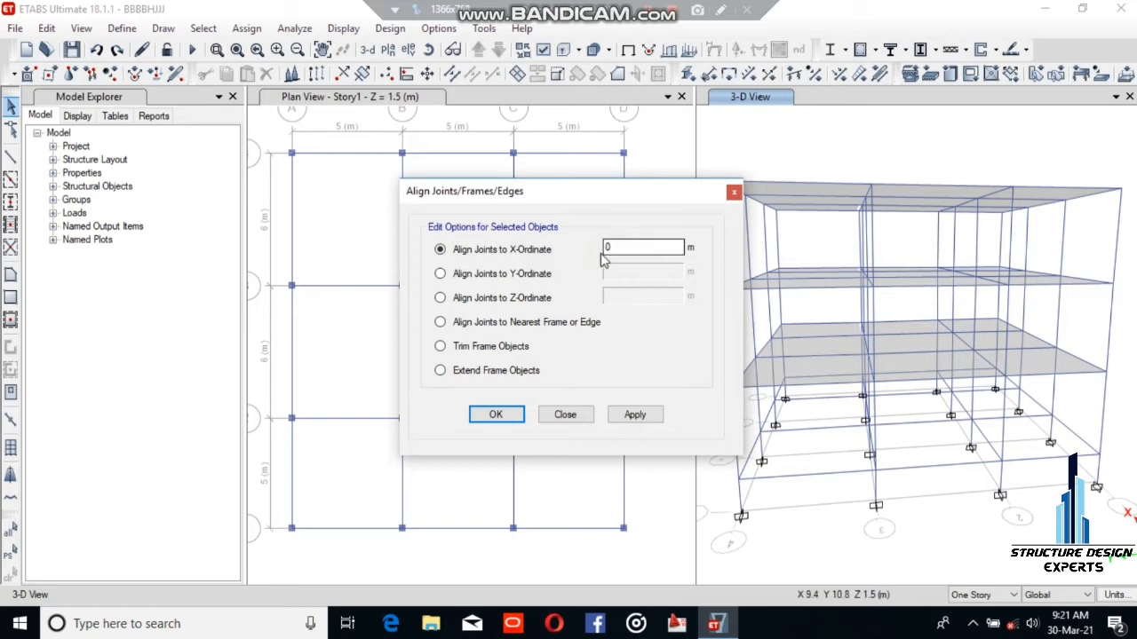
pyautogui.click(559, 415)
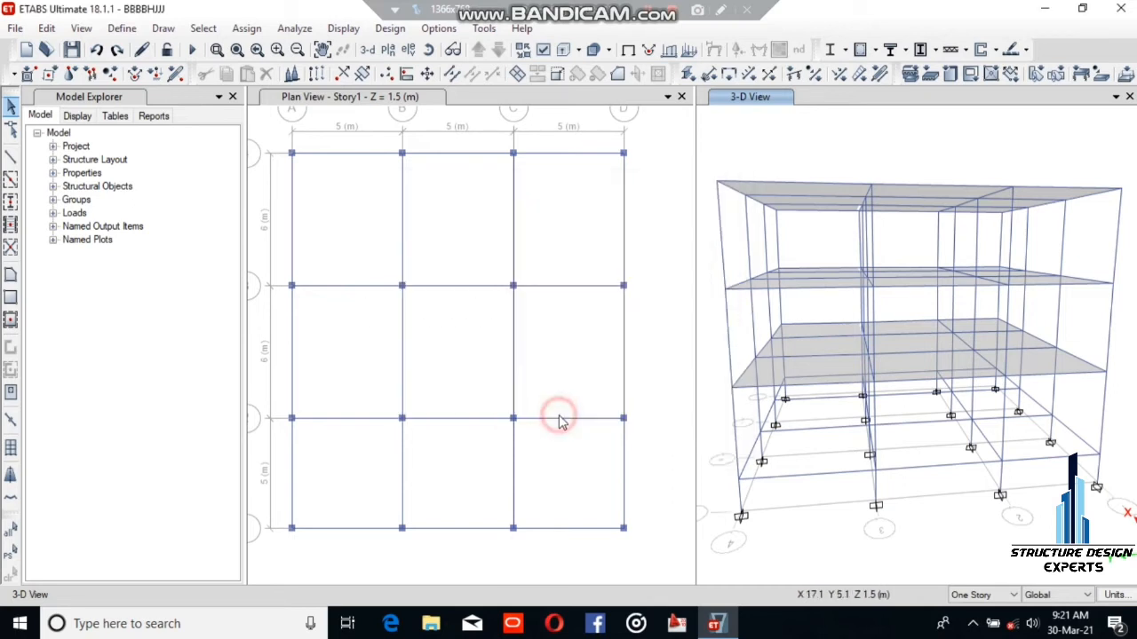
pyautogui.click(11, 157)
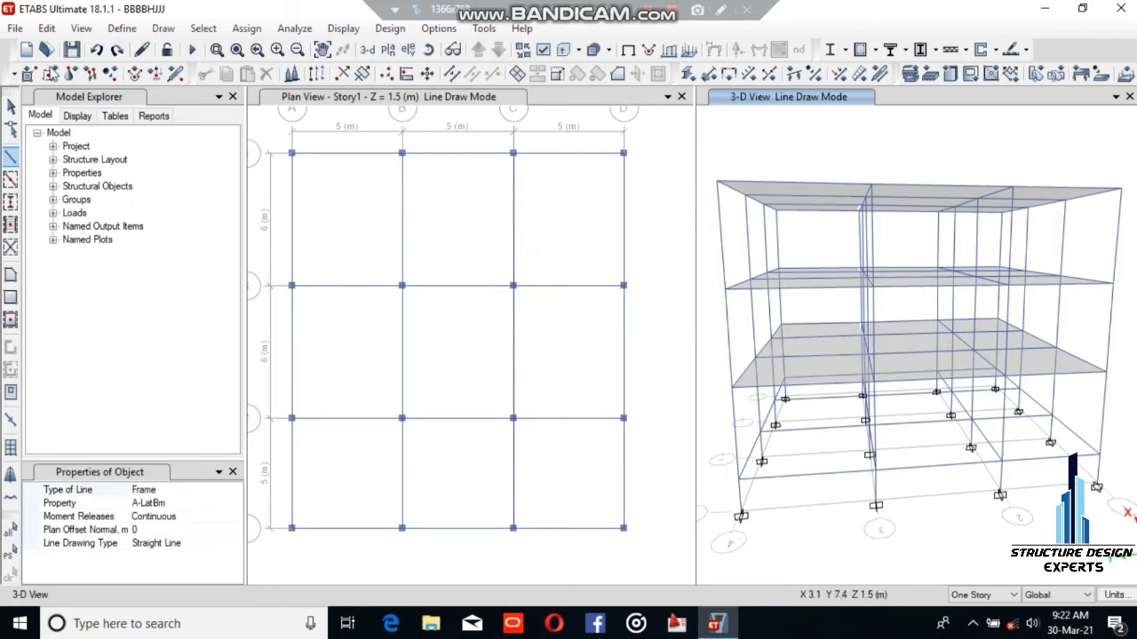
pyautogui.click(46, 27)
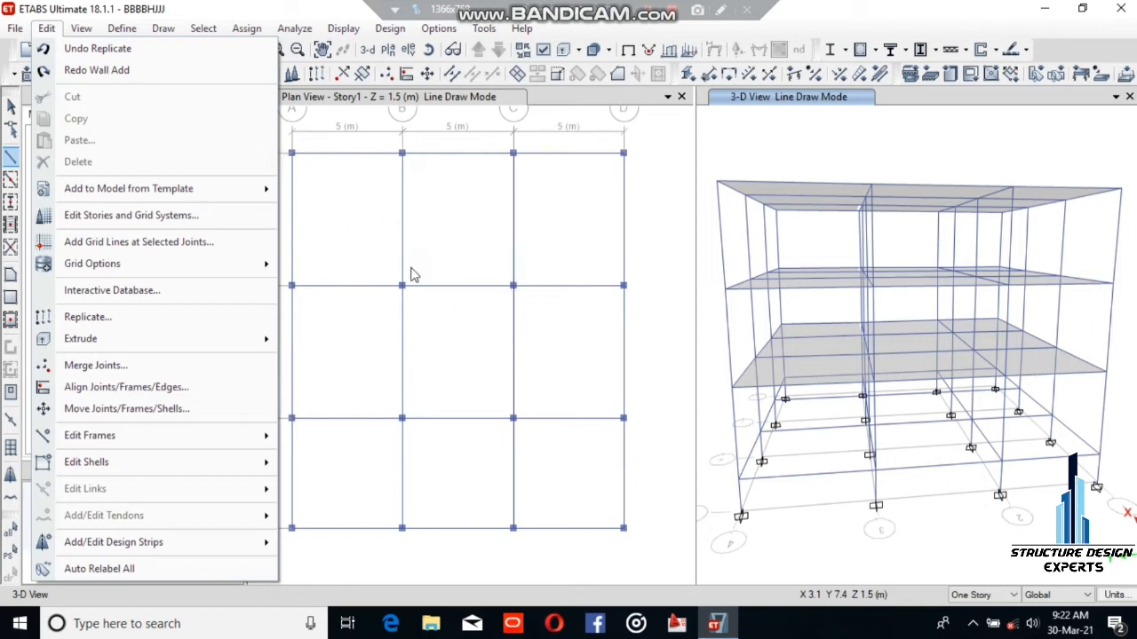
pyautogui.moveTo(169, 434)
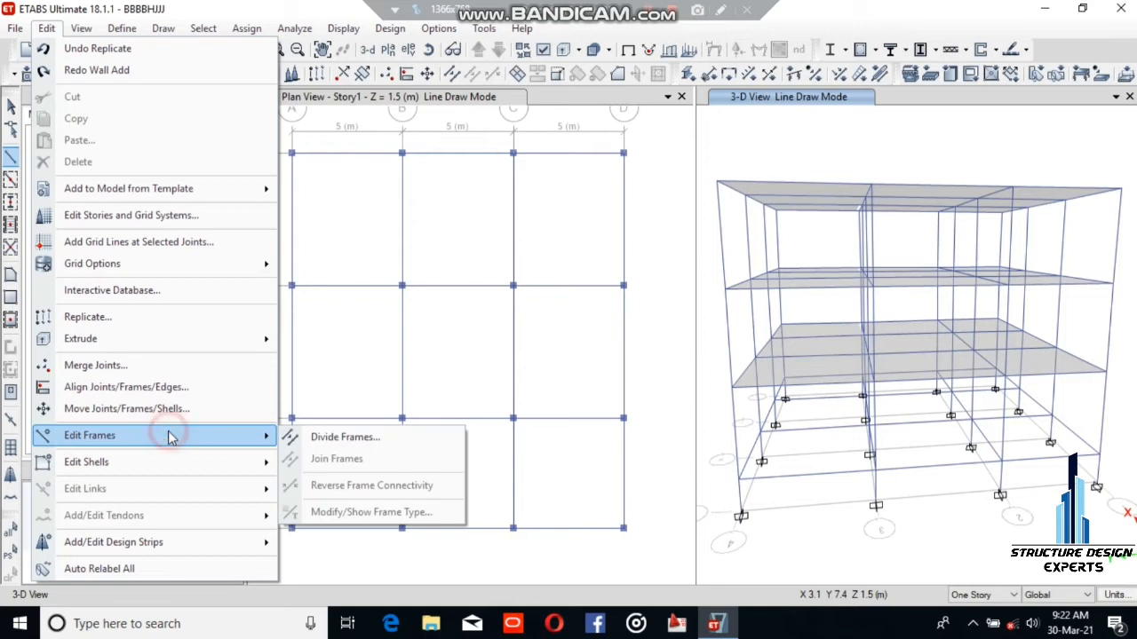
pyautogui.click(436, 293)
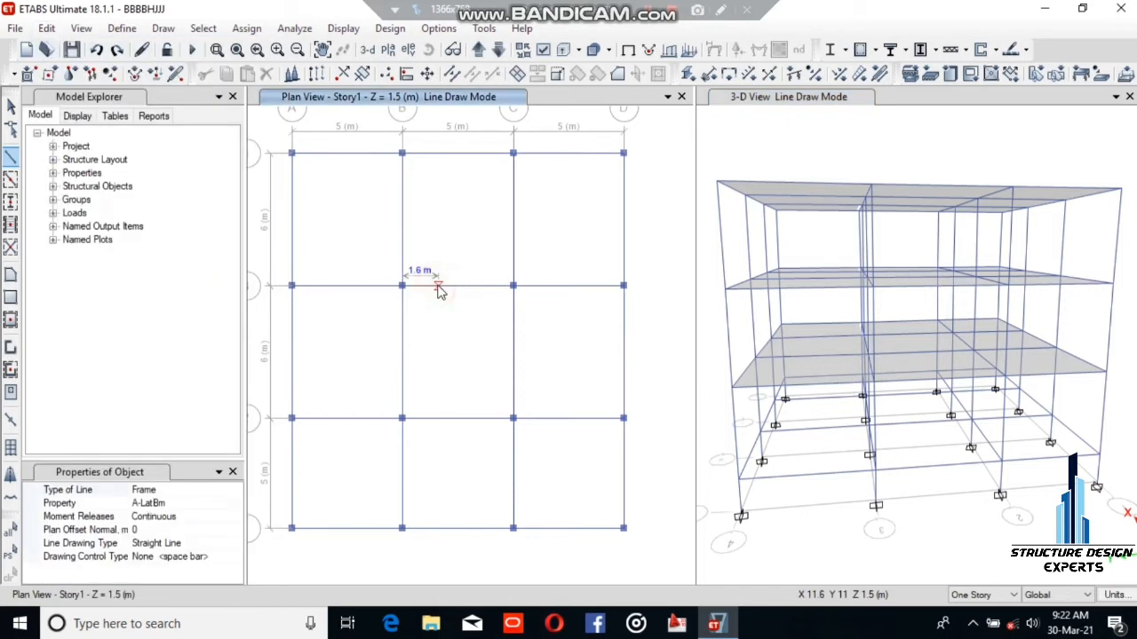
pyautogui.press('Escape')
# Divide the Story1 beam between grids B and C, on the second horizontal grid line from the plan's upper edge, into 2 frame objects.
pyautogui.click(457, 286)
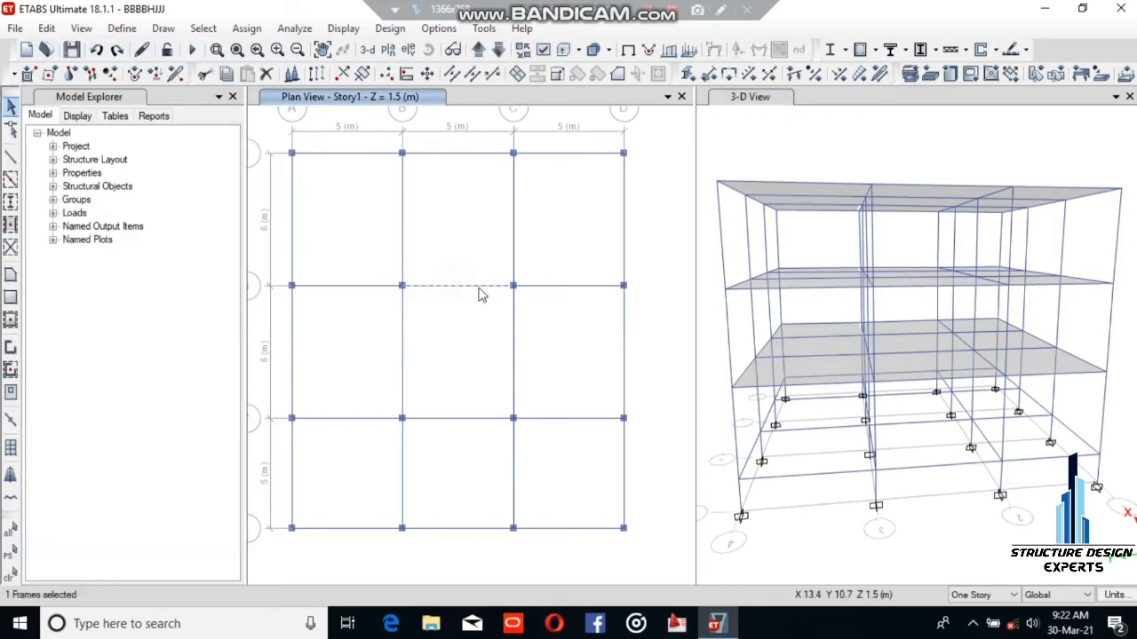
pyautogui.click(46, 28)
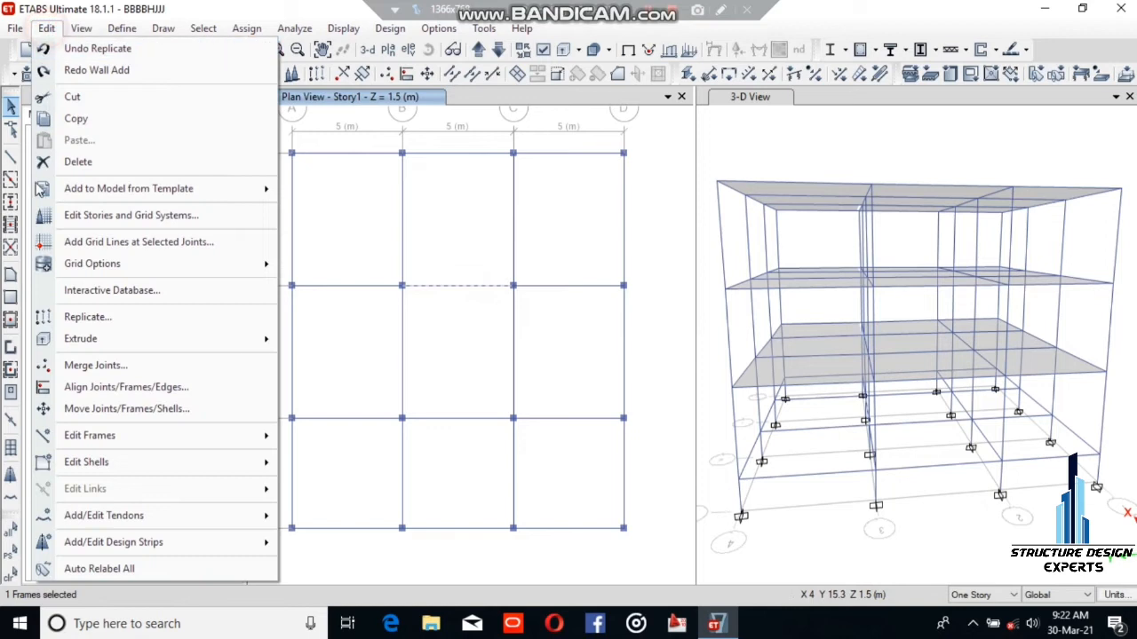
pyautogui.moveTo(81, 443)
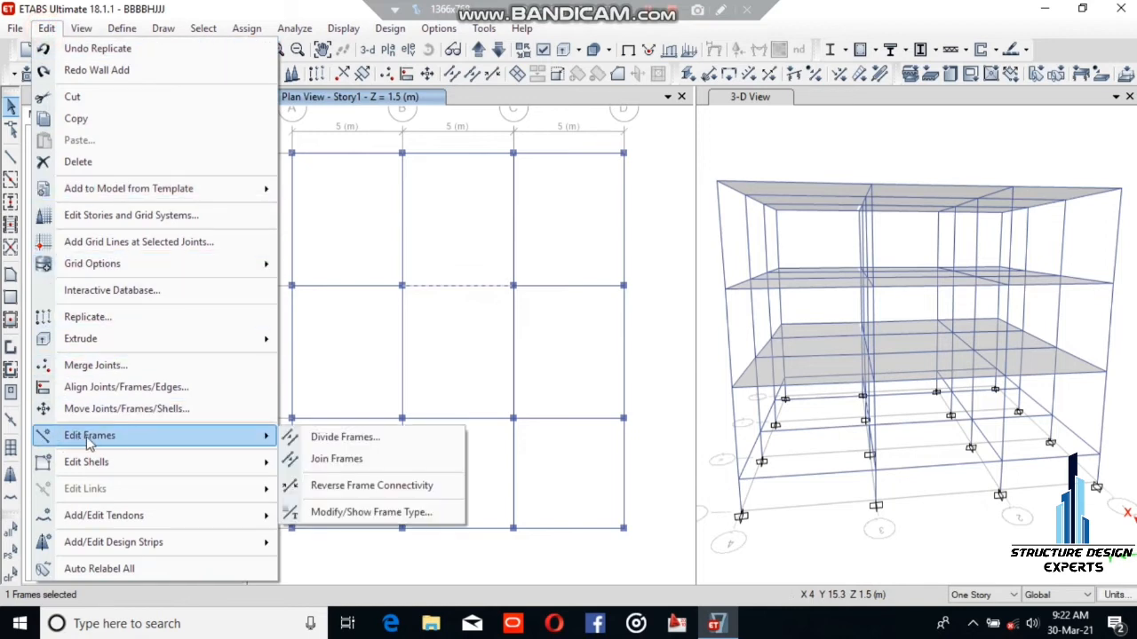
pyautogui.click(328, 442)
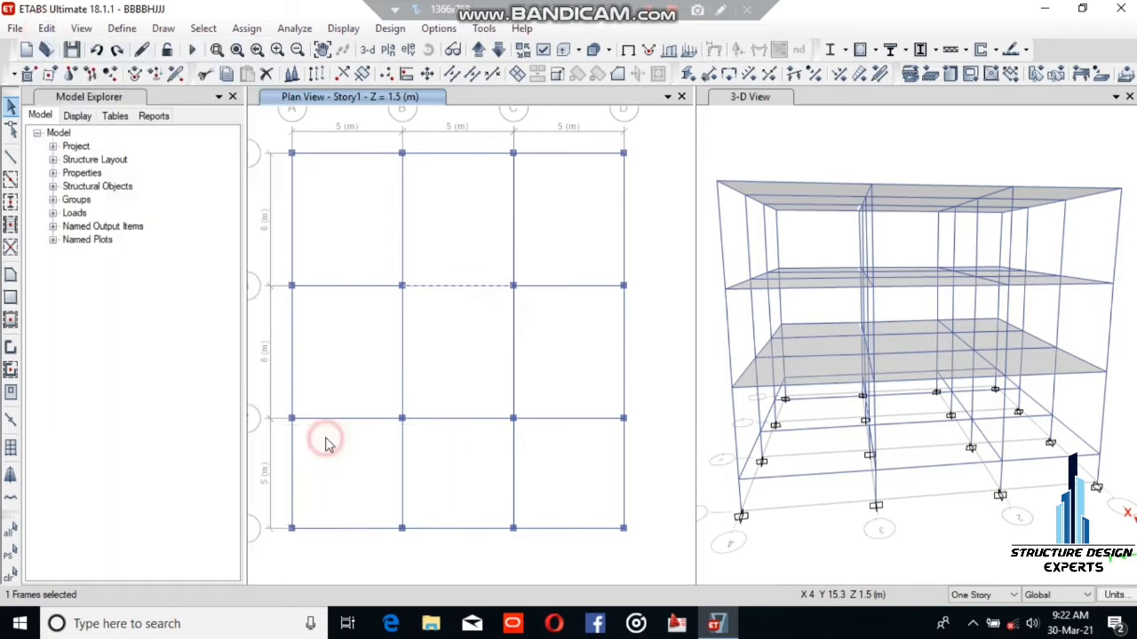
pyautogui.moveTo(544, 230); pyautogui.dragTo(444, 335)
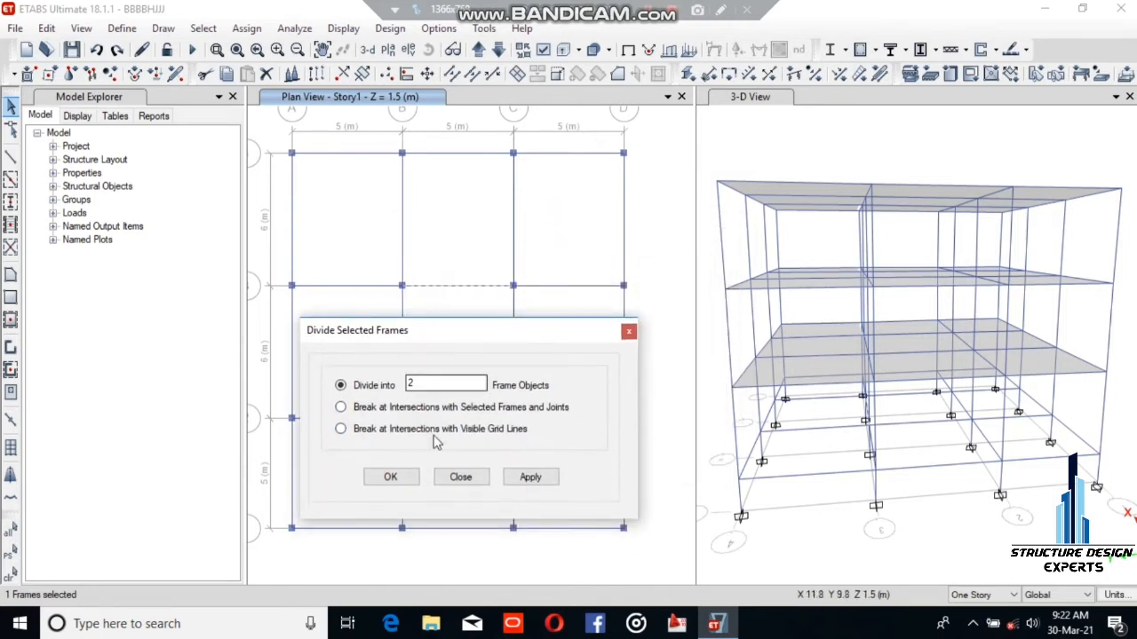
pyautogui.click(396, 479)
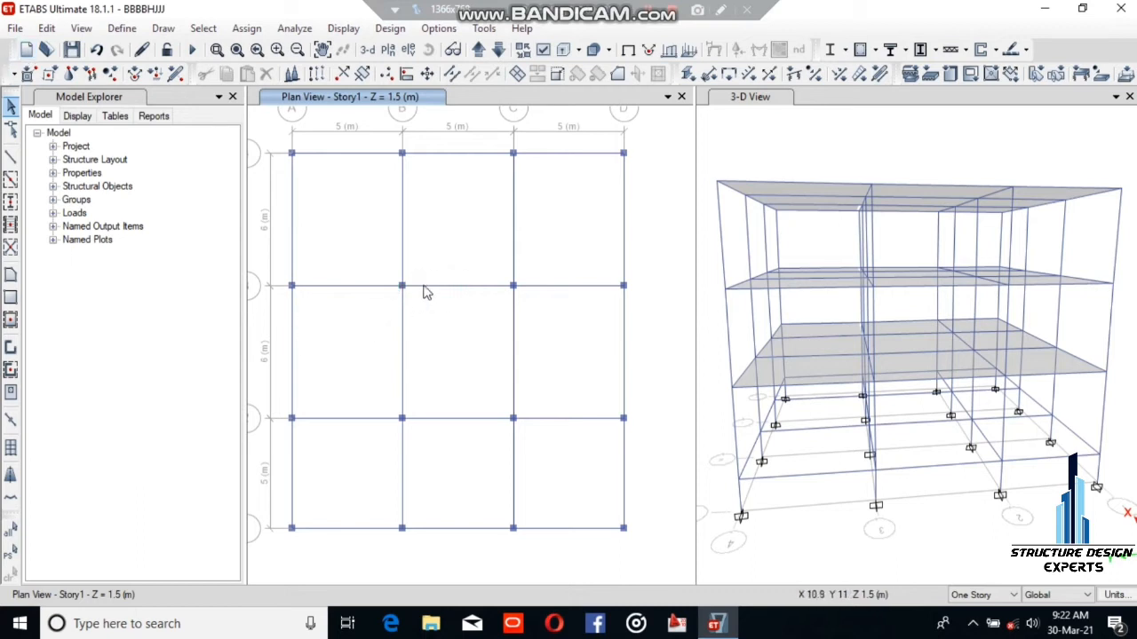
# Join the two halves of the divided beam between grids B and C back into one frame and check it by selecting it.
pyautogui.click(432, 291)
pyautogui.click(486, 286)
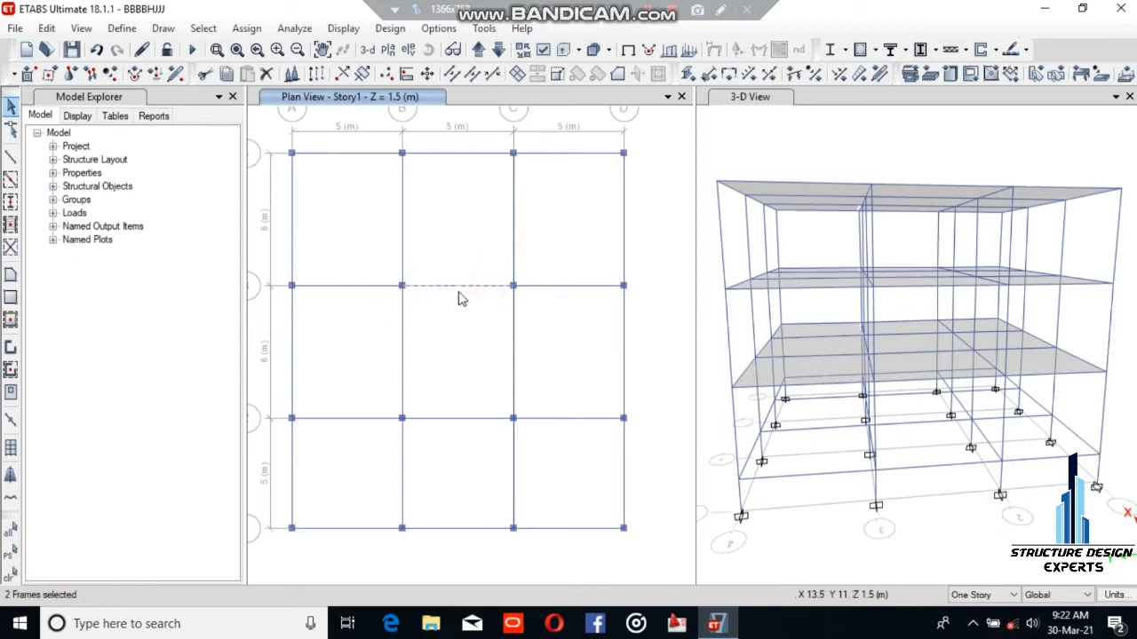
pyautogui.click(46, 29)
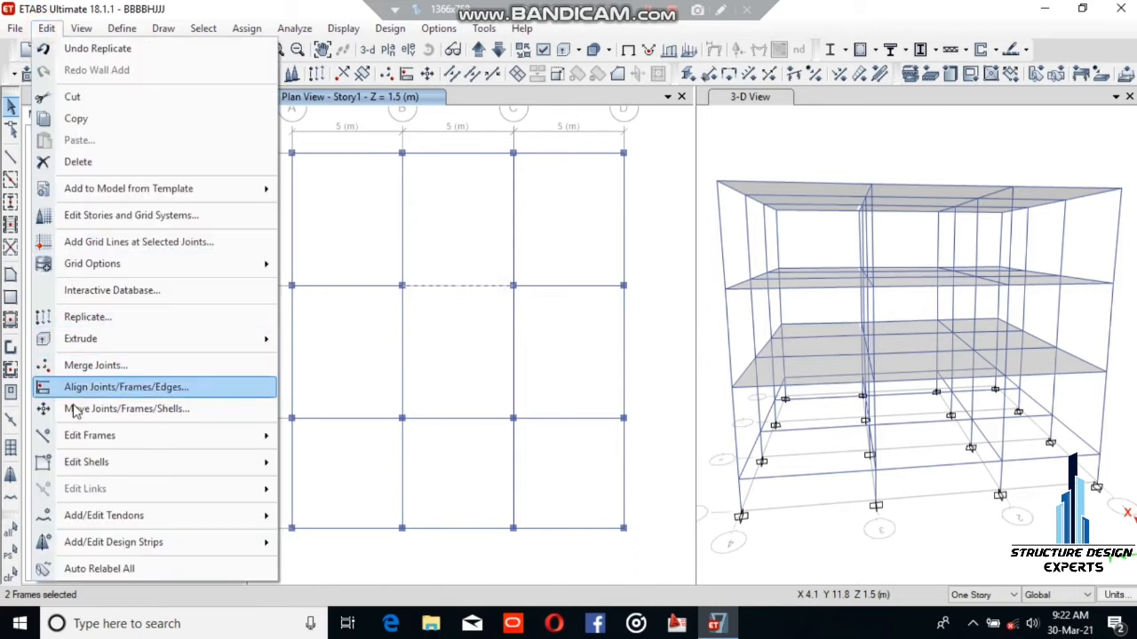
pyautogui.moveTo(89, 439)
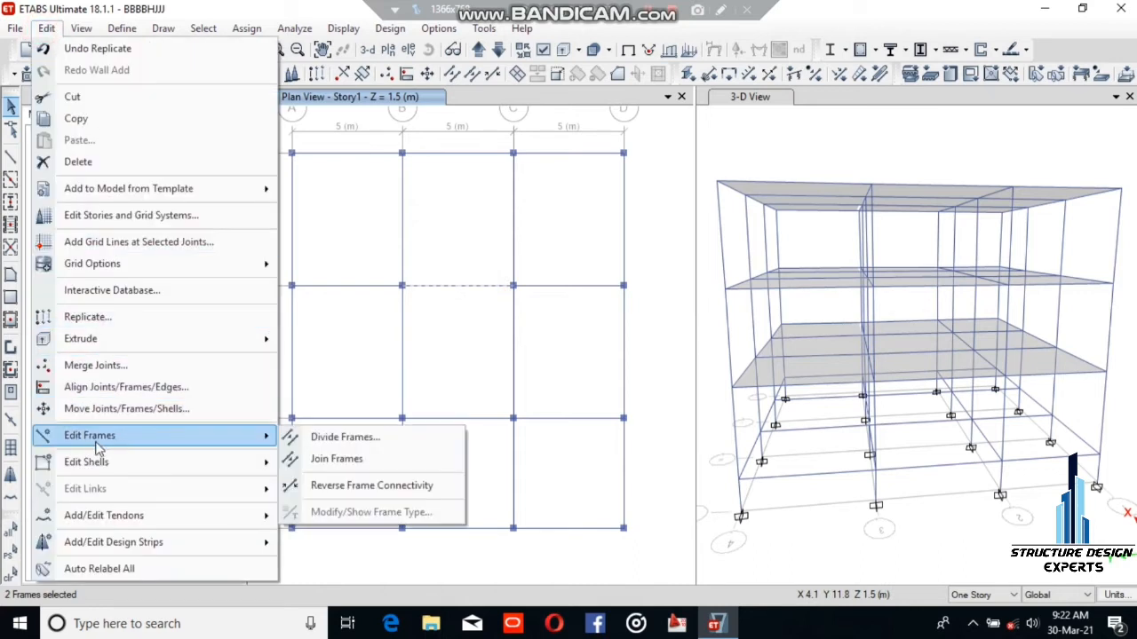
pyautogui.click(320, 459)
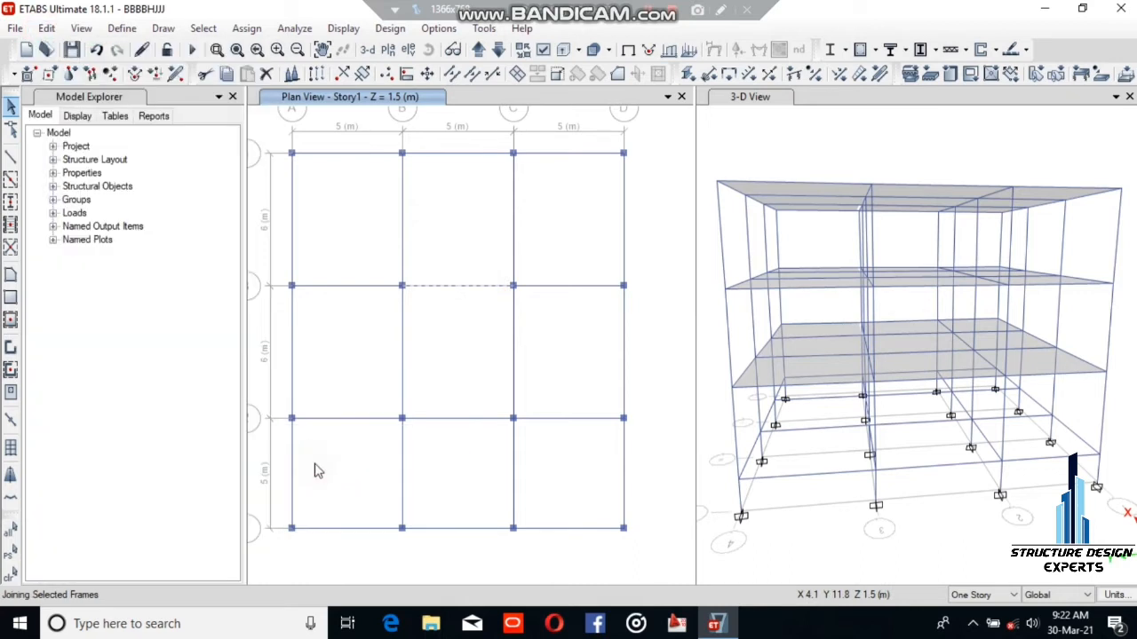
pyautogui.click(451, 286)
pyautogui.click(451, 287)
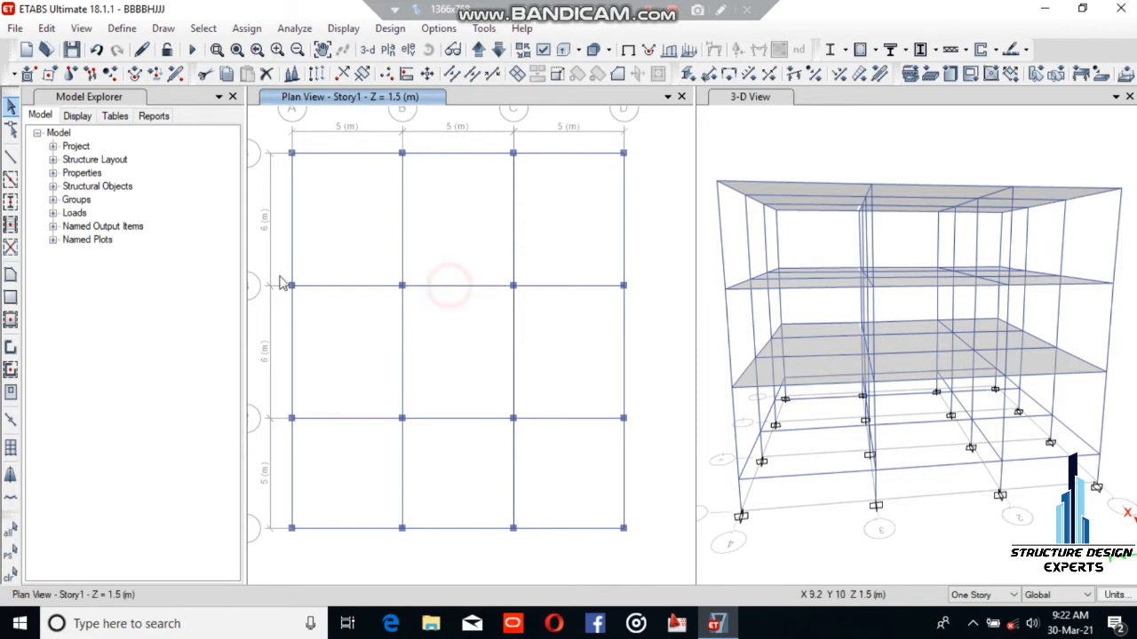
pyautogui.click(46, 28)
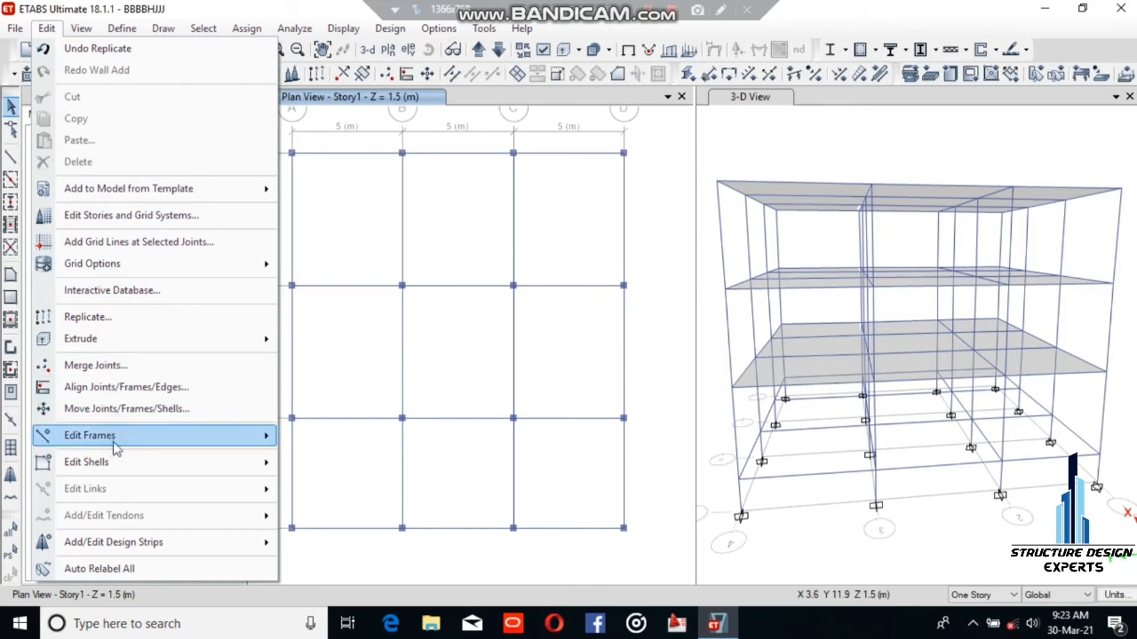
pyautogui.moveTo(127, 466)
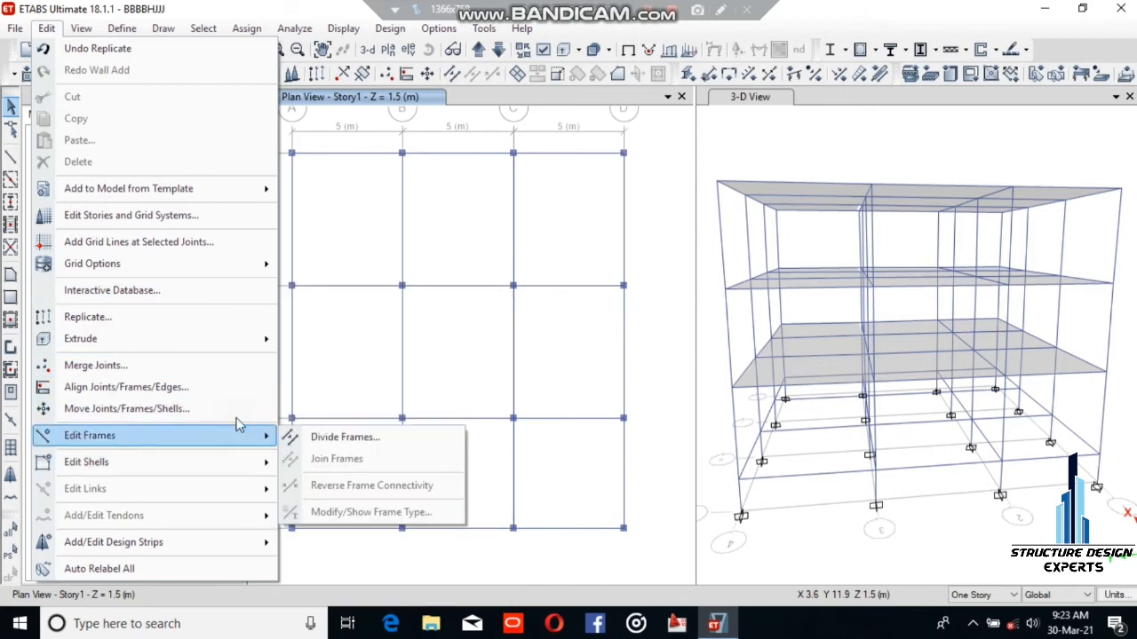
pyautogui.moveTo(193, 546)
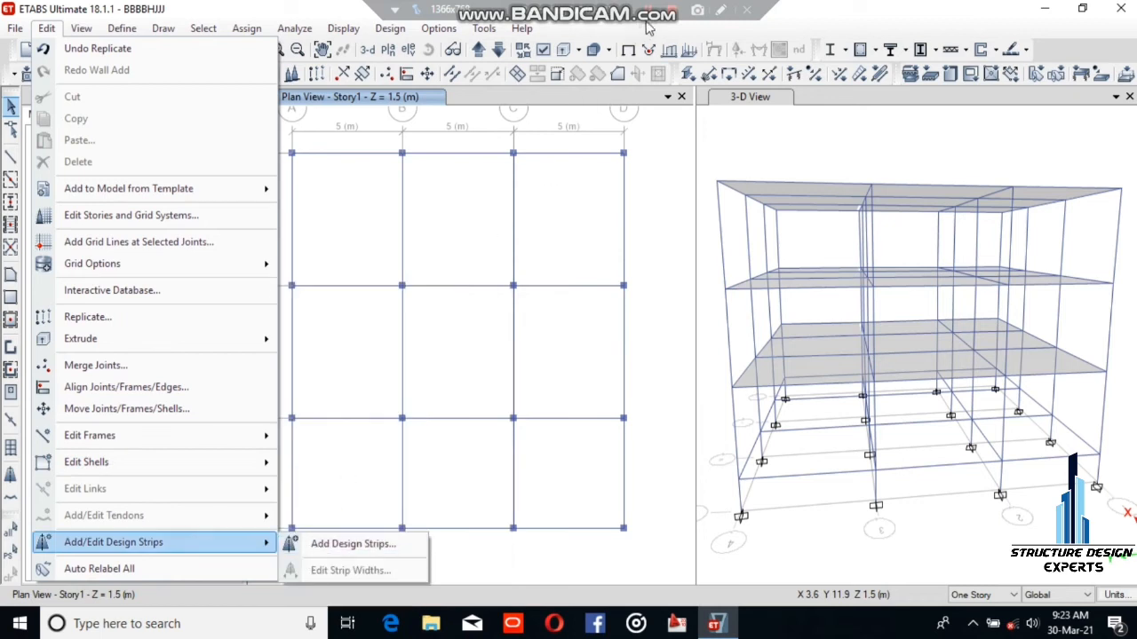
pyautogui.click(535, 154)
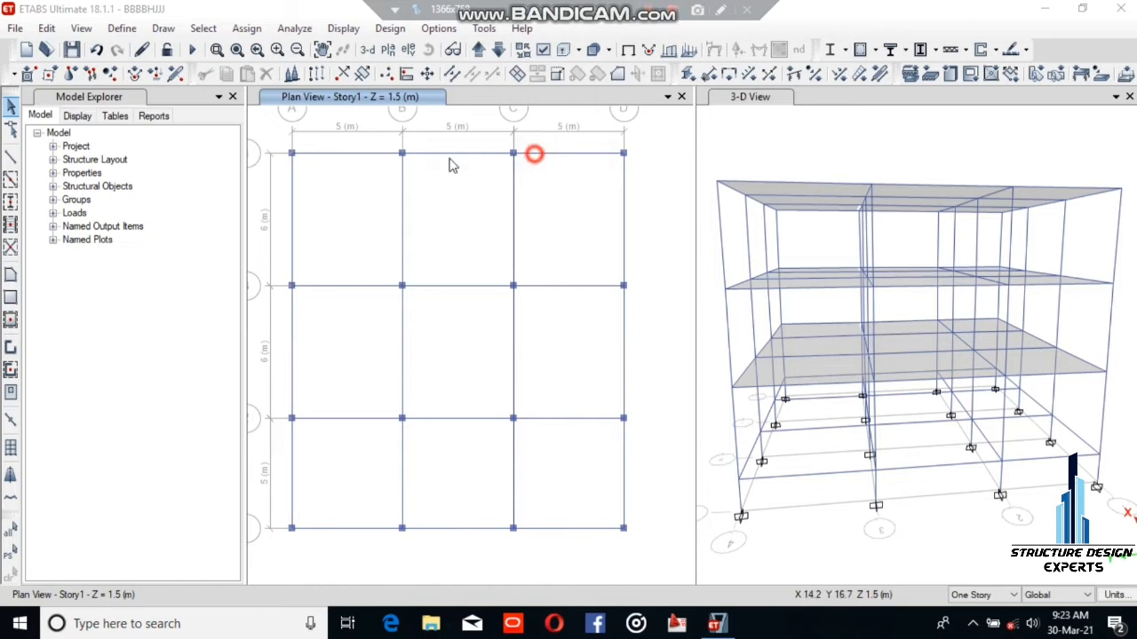
pyautogui.click(44, 30)
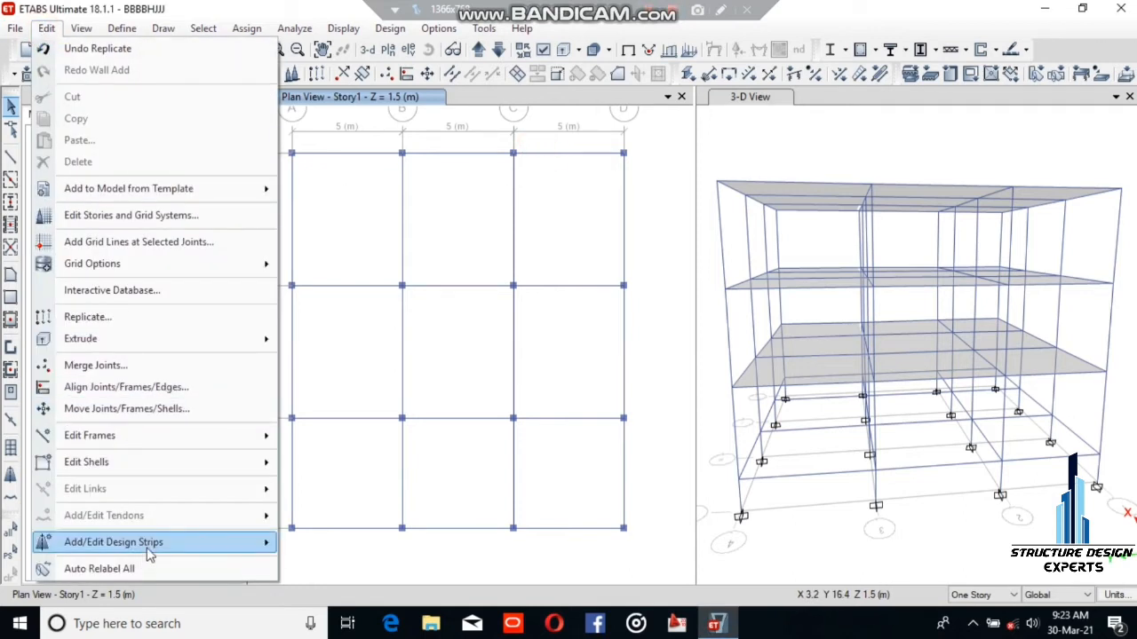
pyautogui.moveTo(149, 550)
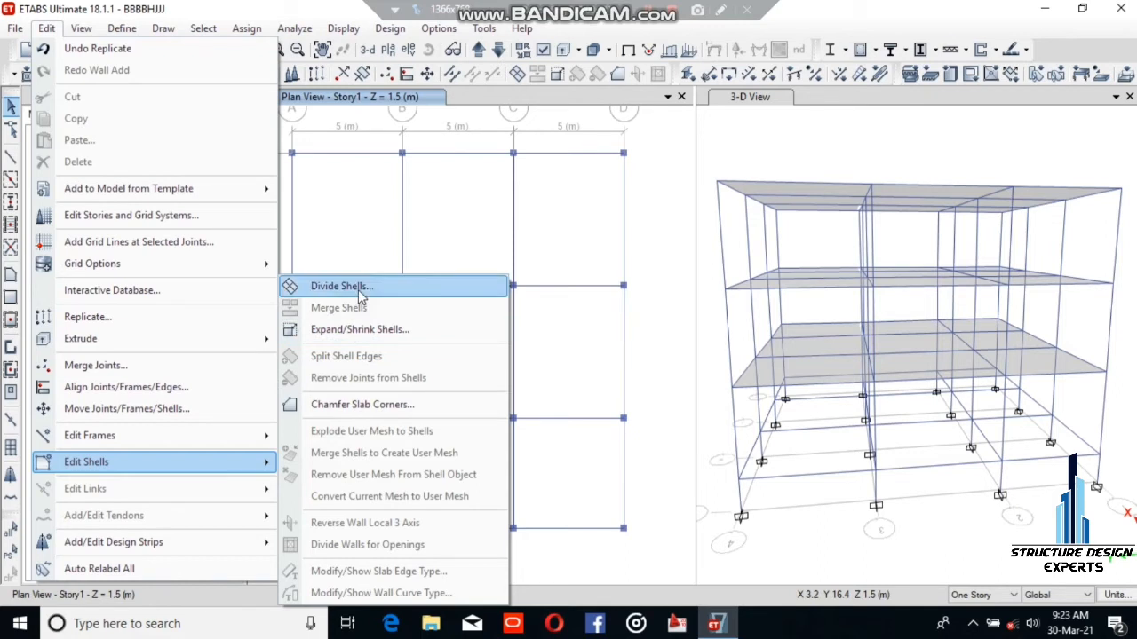
pyautogui.click(453, 230)
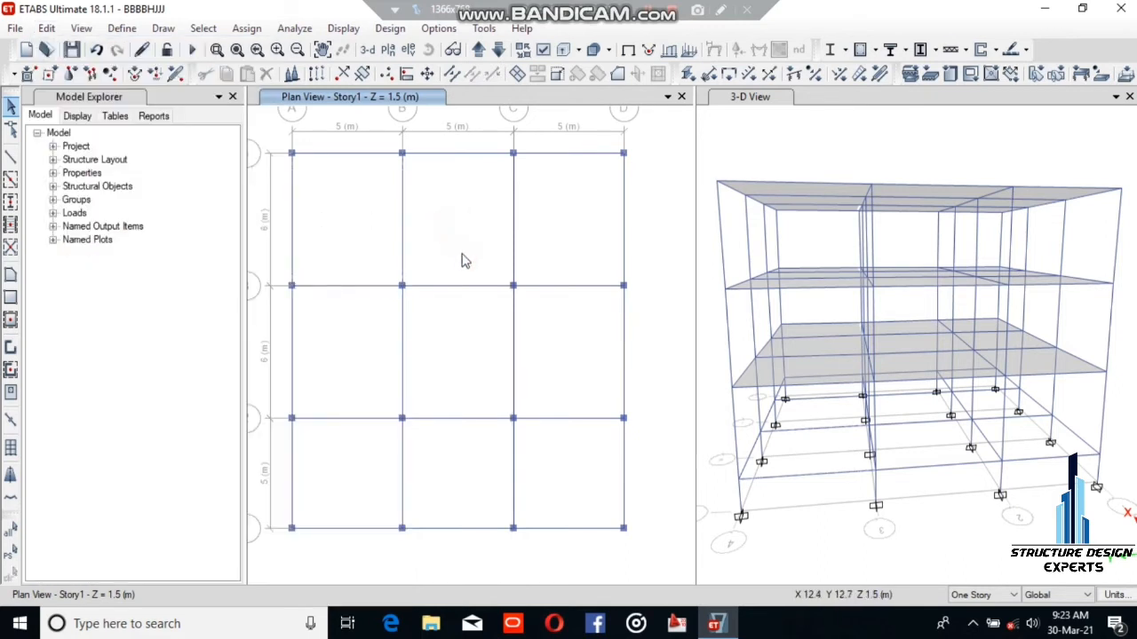
# Show the Story2 plan and divide the uppermost slab panel between grids C and D into 3 by 4 areas.
pyautogui.click(477, 51)
pyautogui.click(550, 247)
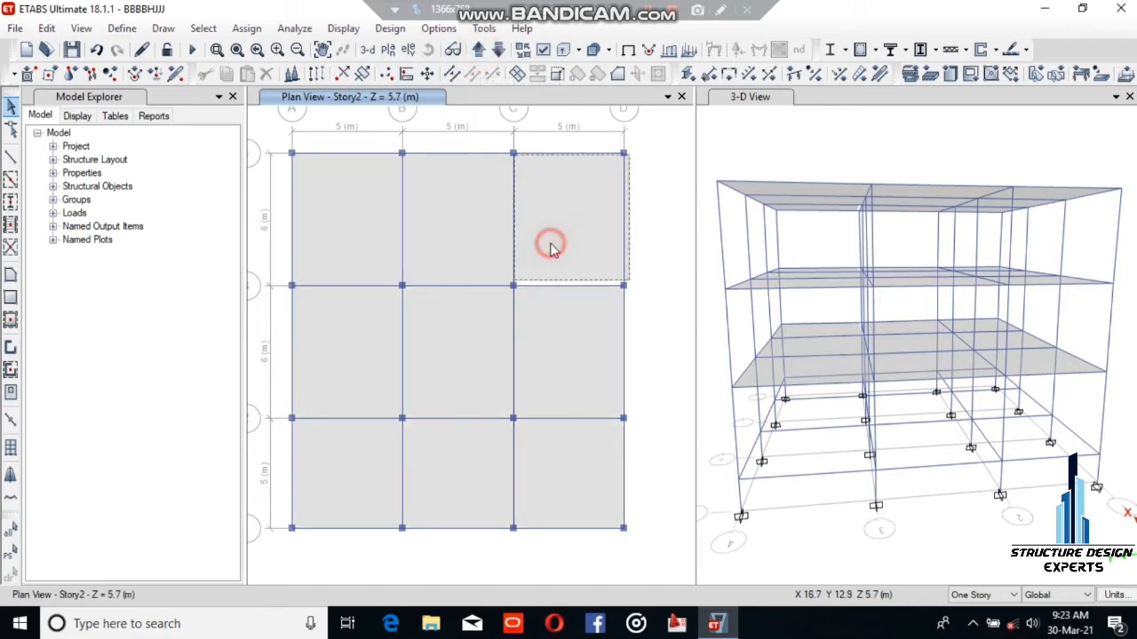
pyautogui.click(42, 29)
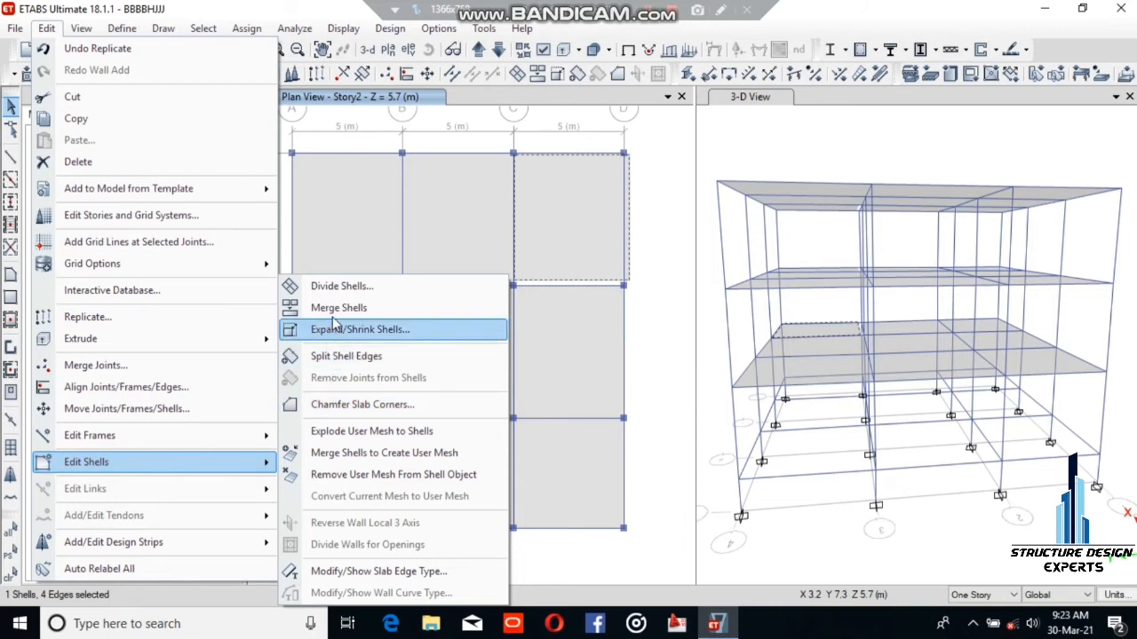
pyautogui.click(340, 285)
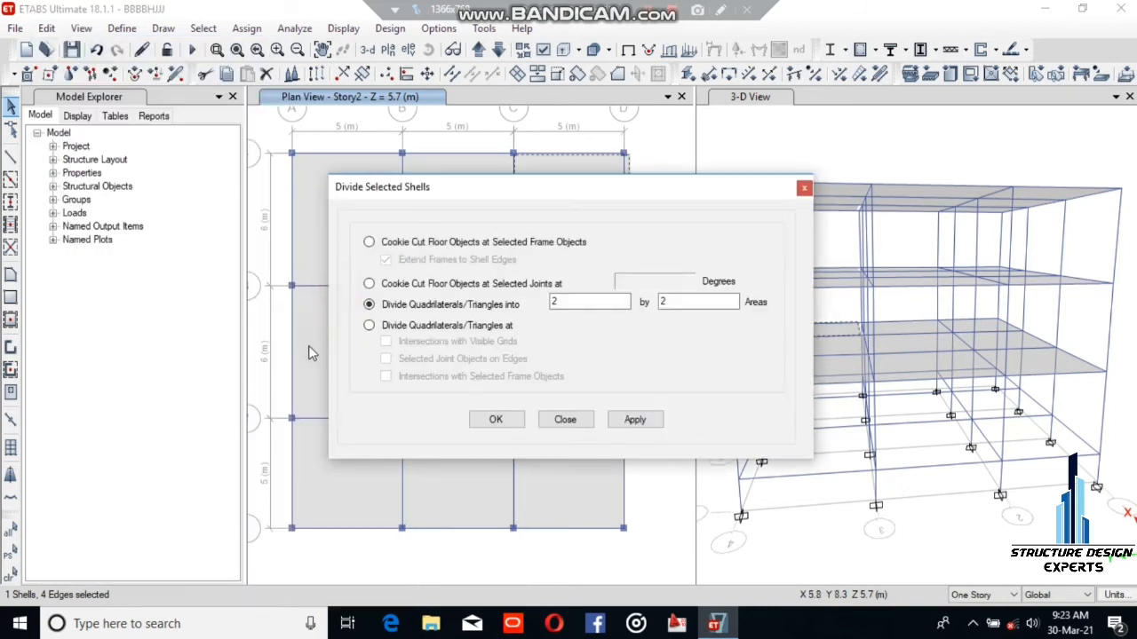
pyautogui.click(369, 304)
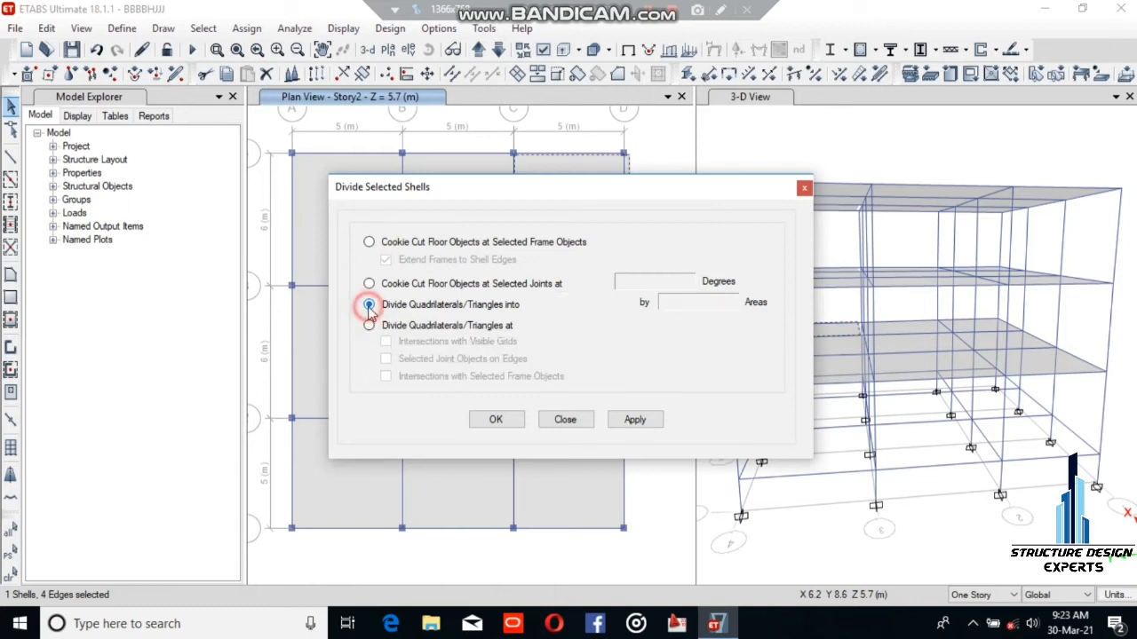
pyautogui.doubleClick(556, 302)
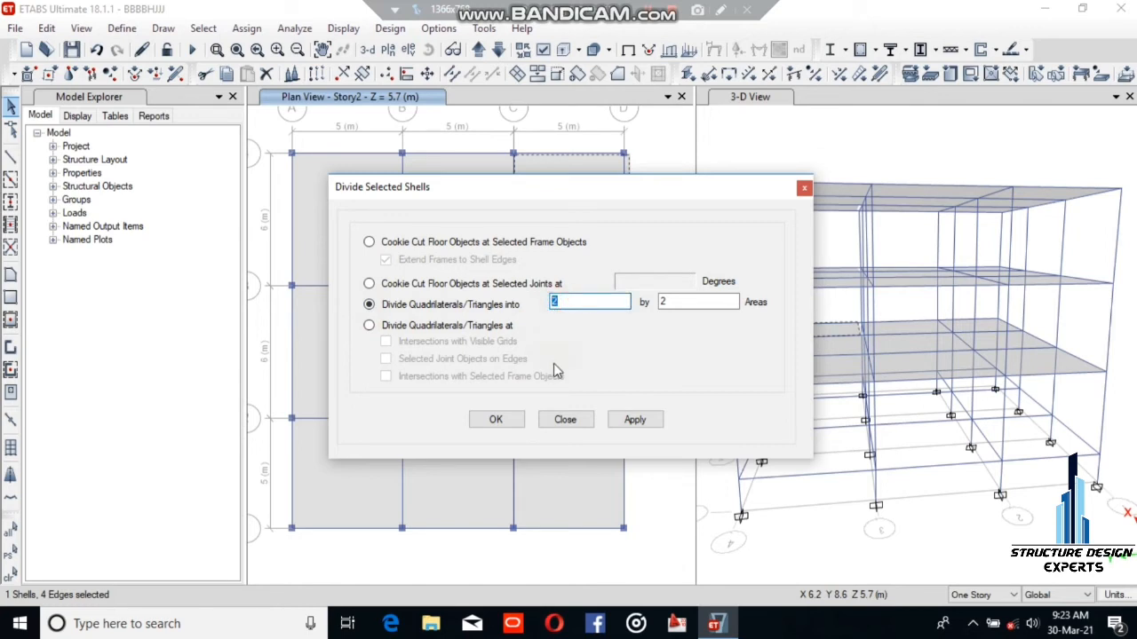
pyautogui.write('3')
pyautogui.doubleClick(665, 303)
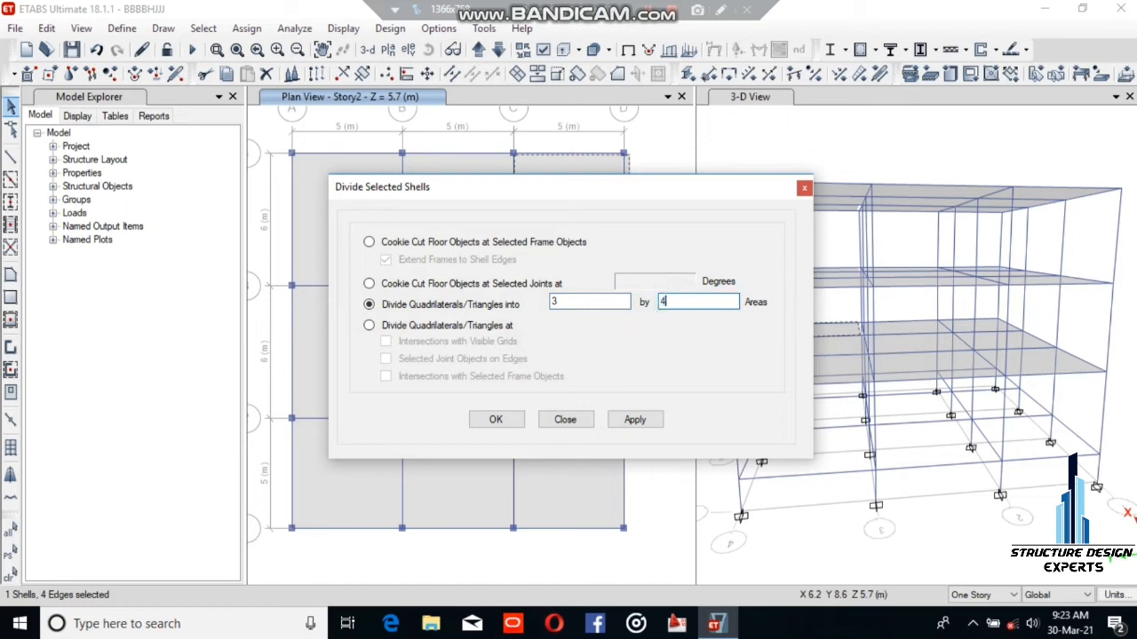
pyautogui.moveTo(604, 187); pyautogui.dragTo(585, 321)
pyautogui.click(617, 553)
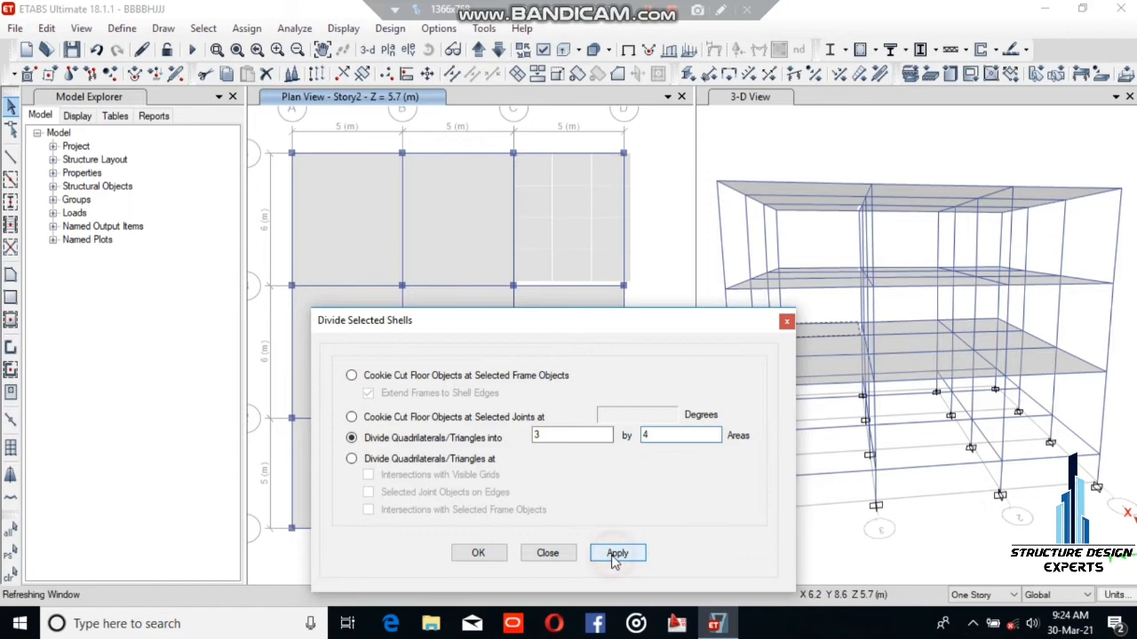
# Try to divide the already divided slab panel between grids C and D again, into 4 by 4 areas.
pyautogui.click(544, 437)
pyautogui.doubleClick(544, 435)
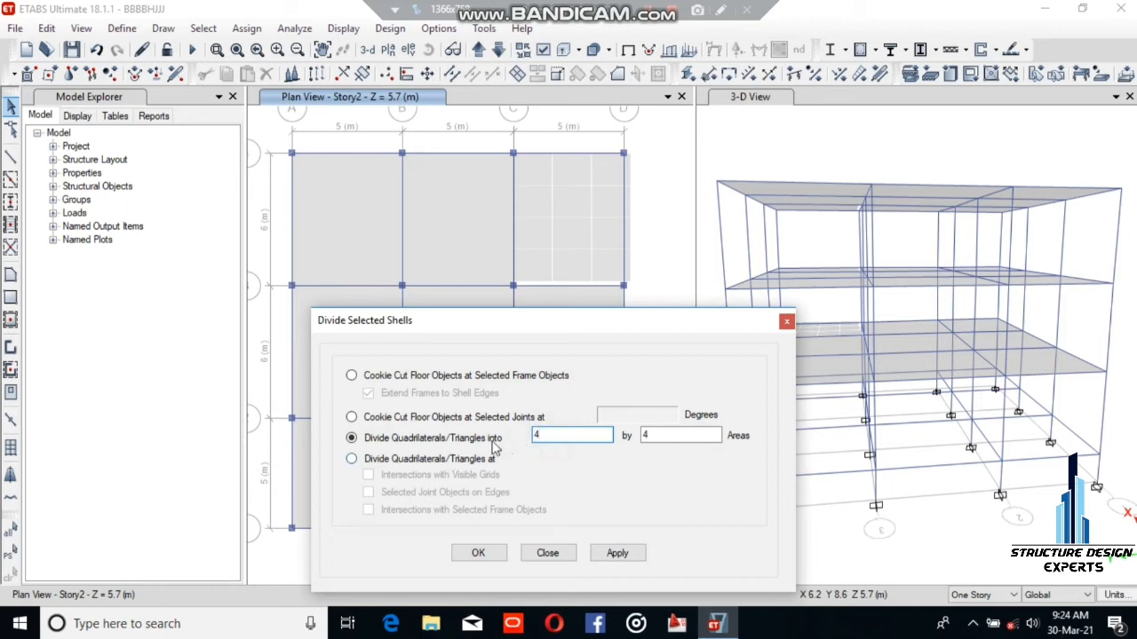
pyautogui.doubleClick(647, 435)
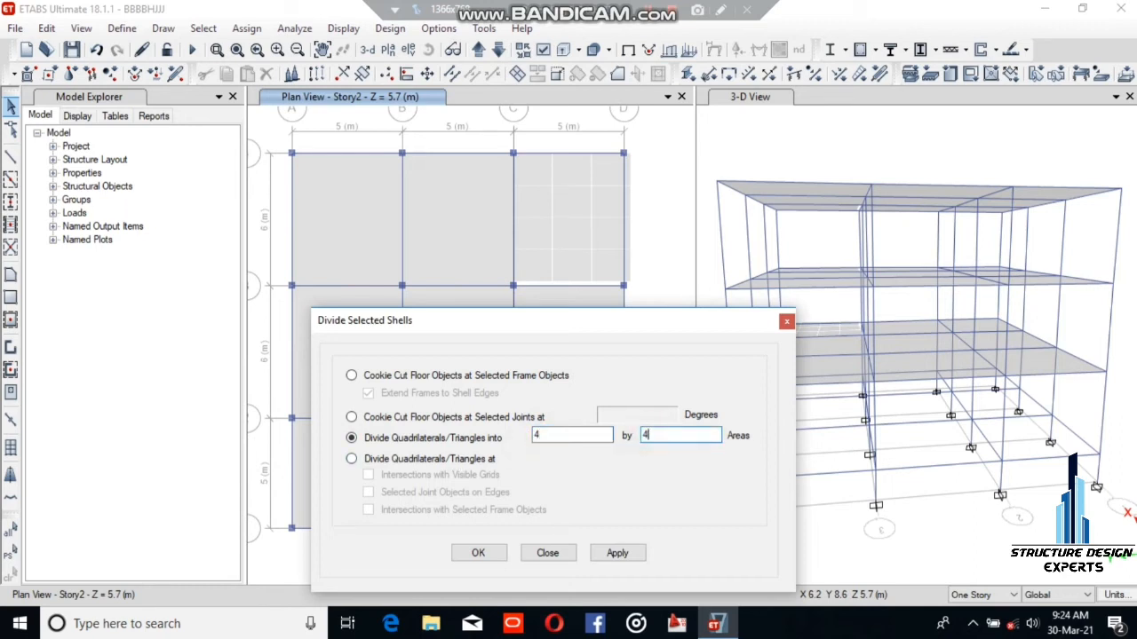
pyautogui.click(611, 553)
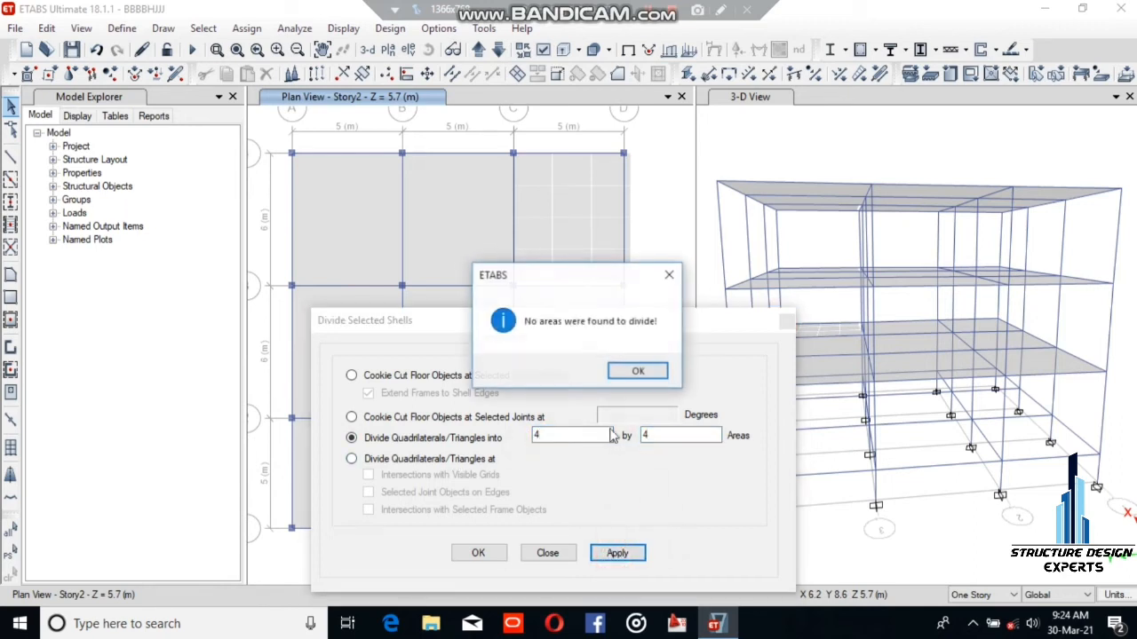
pyautogui.click(623, 371)
# Pick individual pieces of the divided slab panel between grids C and D to check the division, and clear the selection.
pyautogui.click(569, 248)
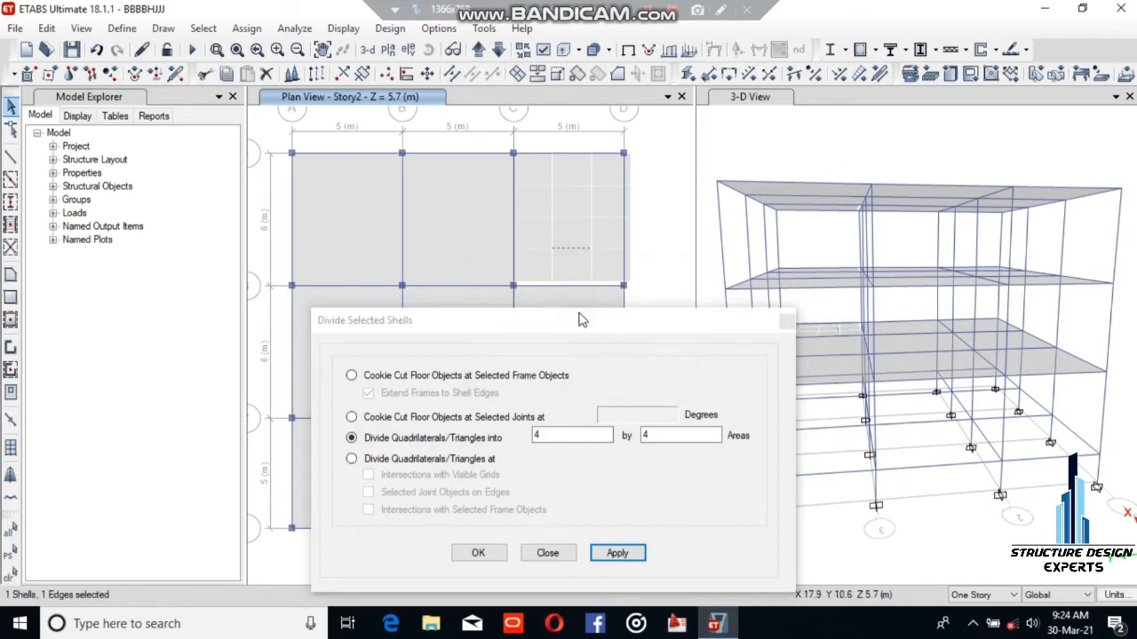
pyautogui.click(604, 174)
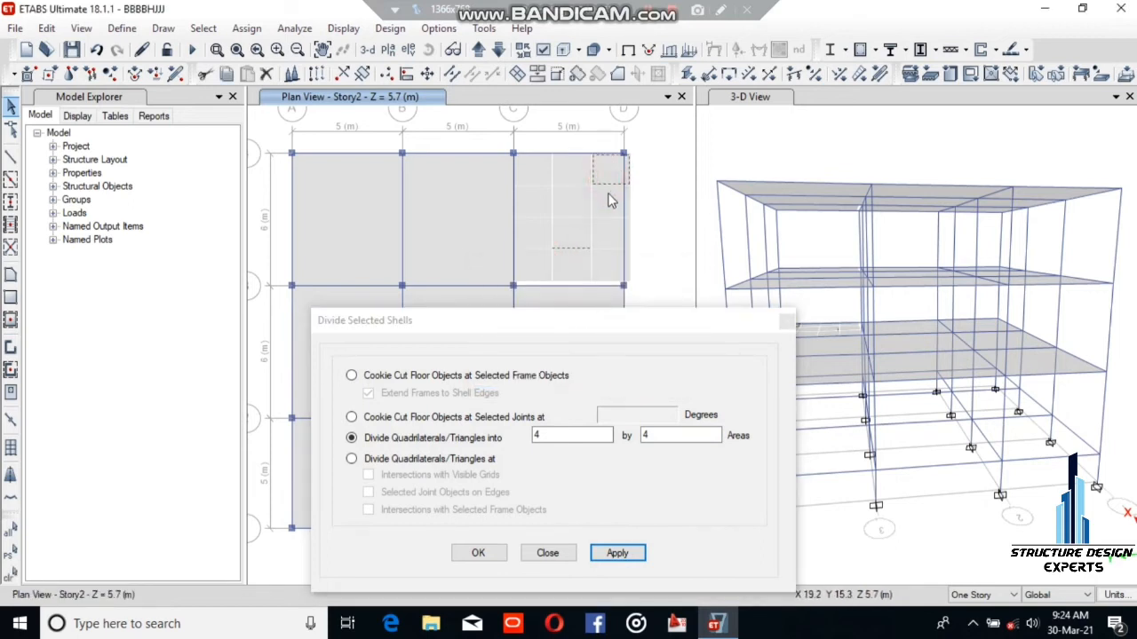
pyautogui.moveTo(610, 174); pyautogui.dragTo(518, 283)
pyautogui.press('Delete')
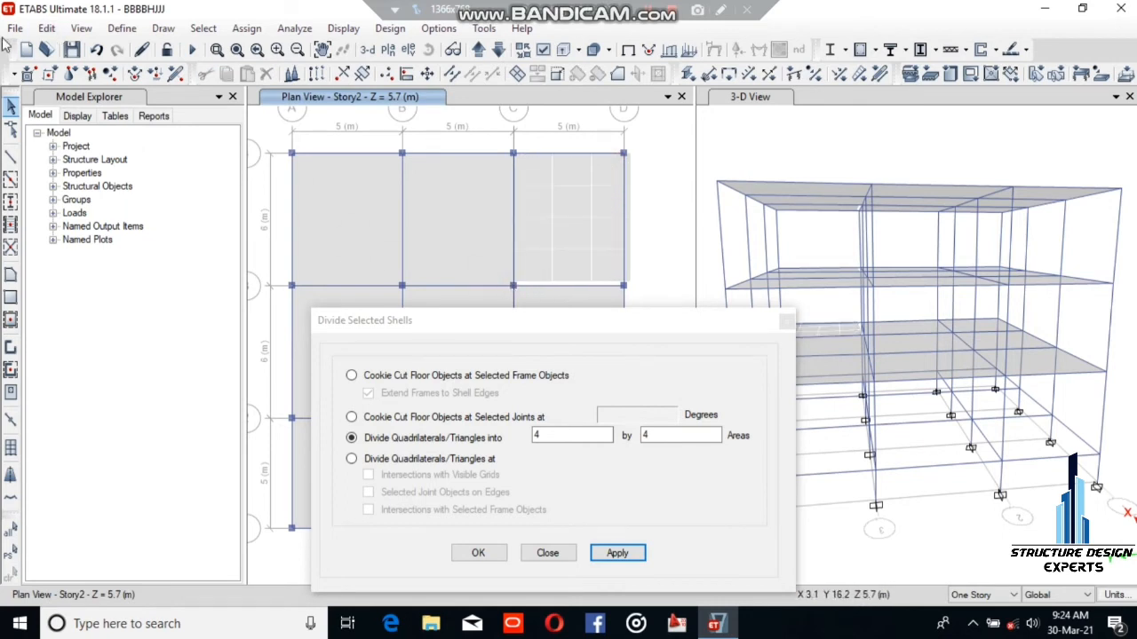
# Replace the divided slab panel between grids C and D with a 4 by 4 division, and undo that division as well.
pyautogui.click(96, 50)
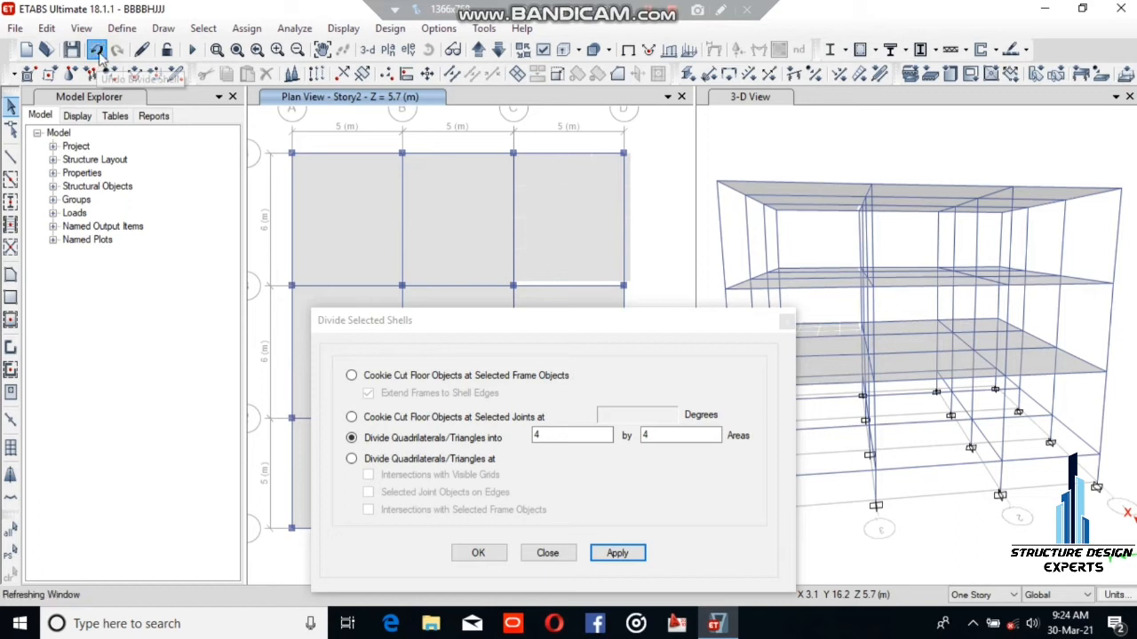
pyautogui.click(557, 224)
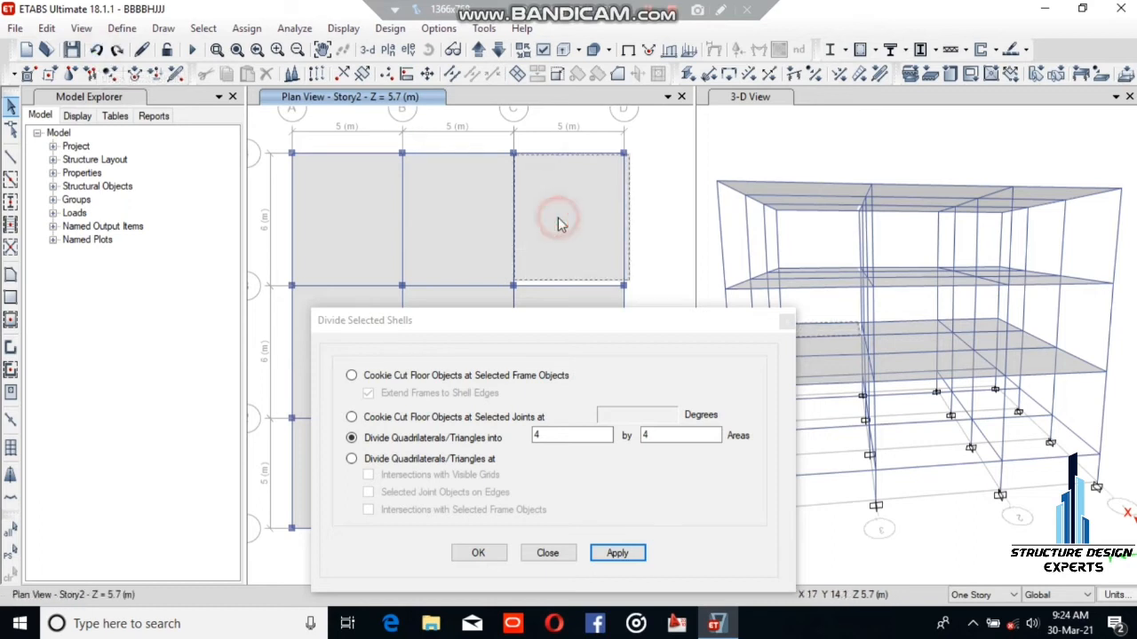
pyautogui.click(624, 553)
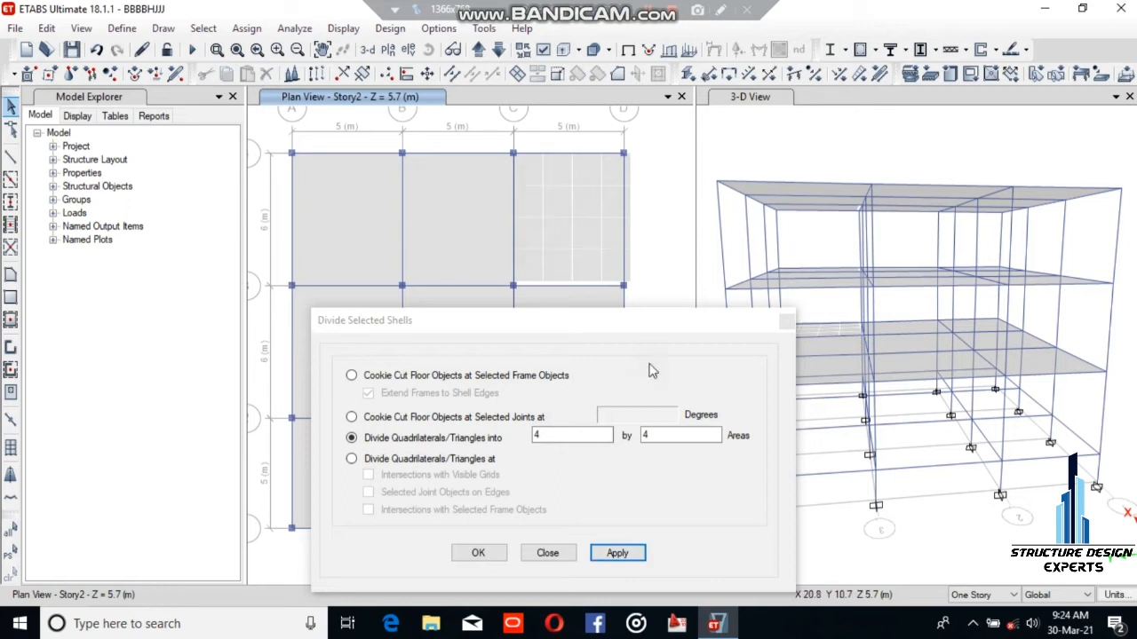
pyautogui.click(566, 554)
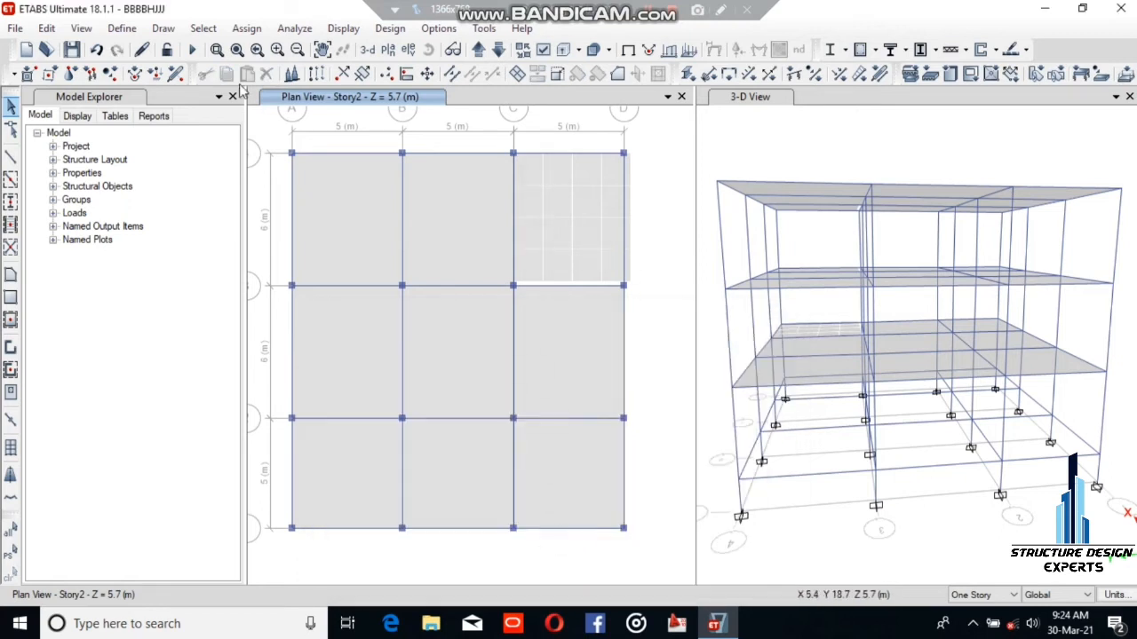
pyautogui.click(96, 50)
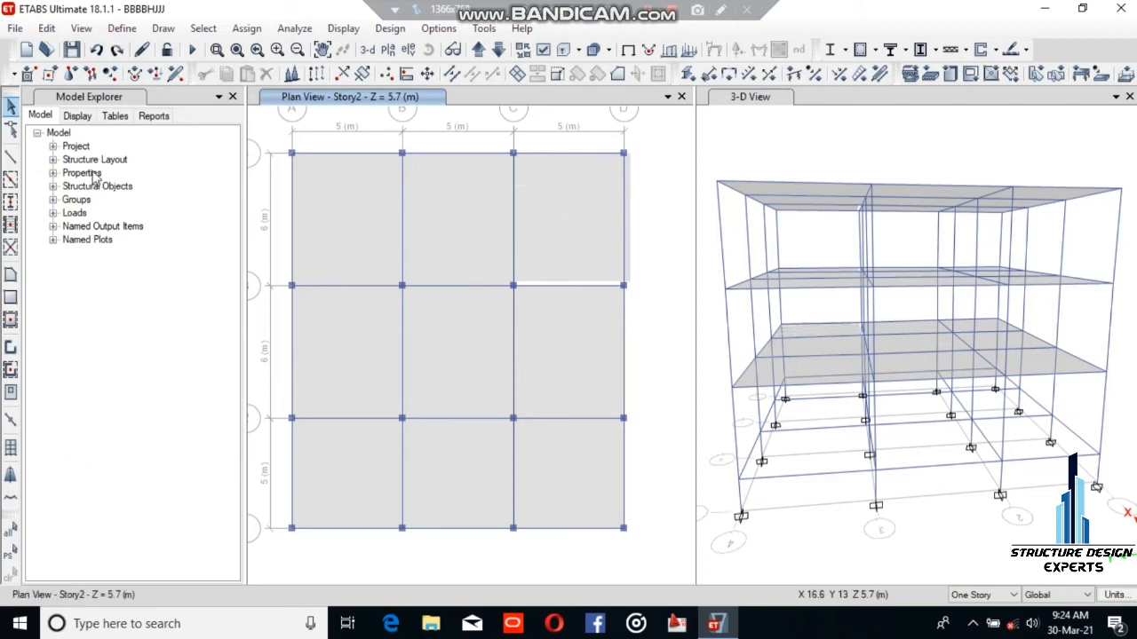
# Select the Story2 slab panels and add Story4 design strips along the X-direction grid lines in strip layer A with automatic width.
pyautogui.click(46, 29)
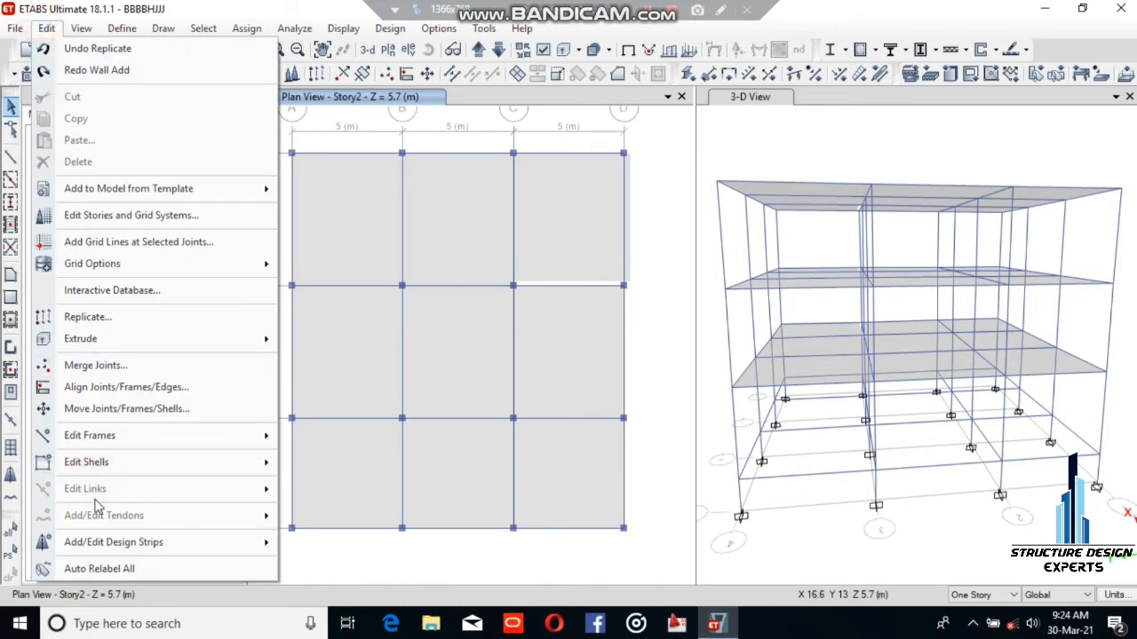
pyautogui.moveTo(103, 553)
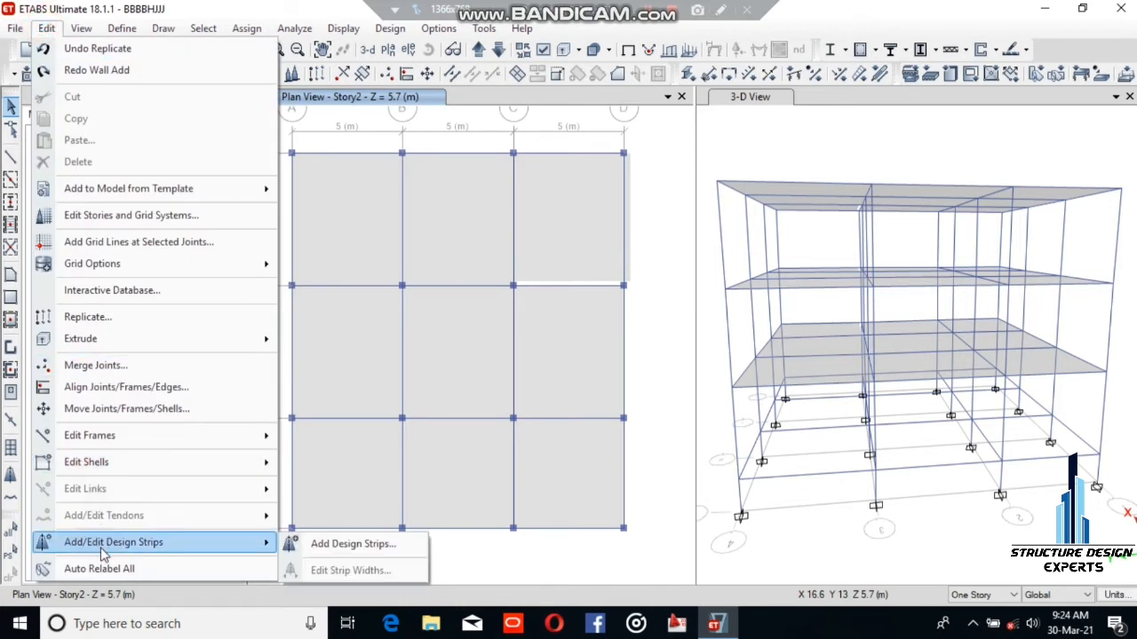
pyautogui.click(331, 548)
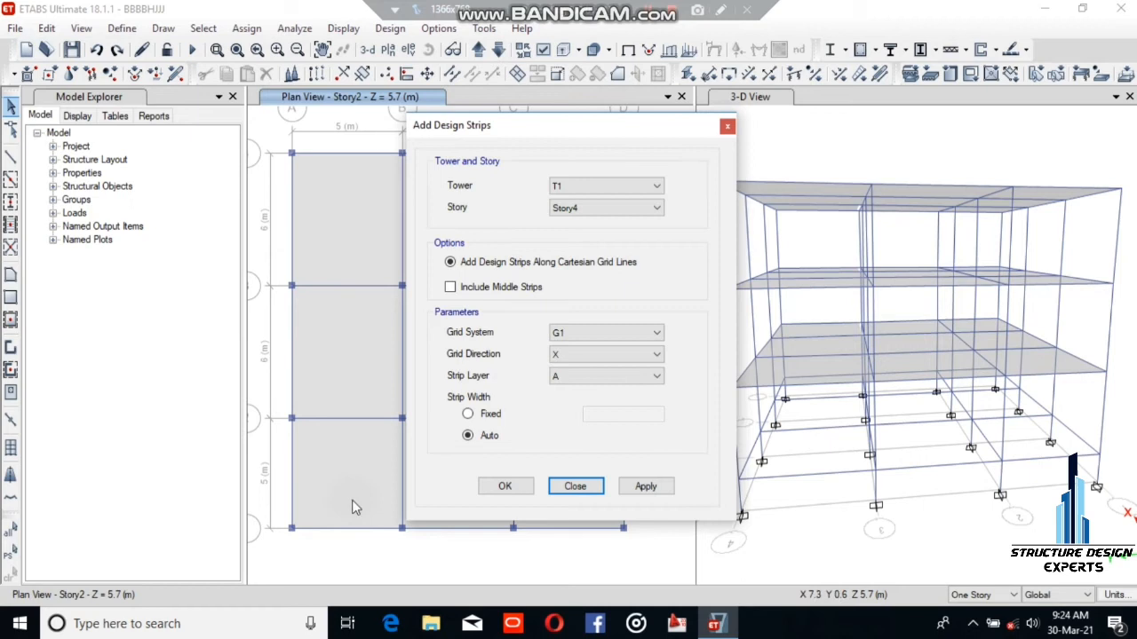
pyautogui.moveTo(530, 127); pyautogui.dragTo(810, 136)
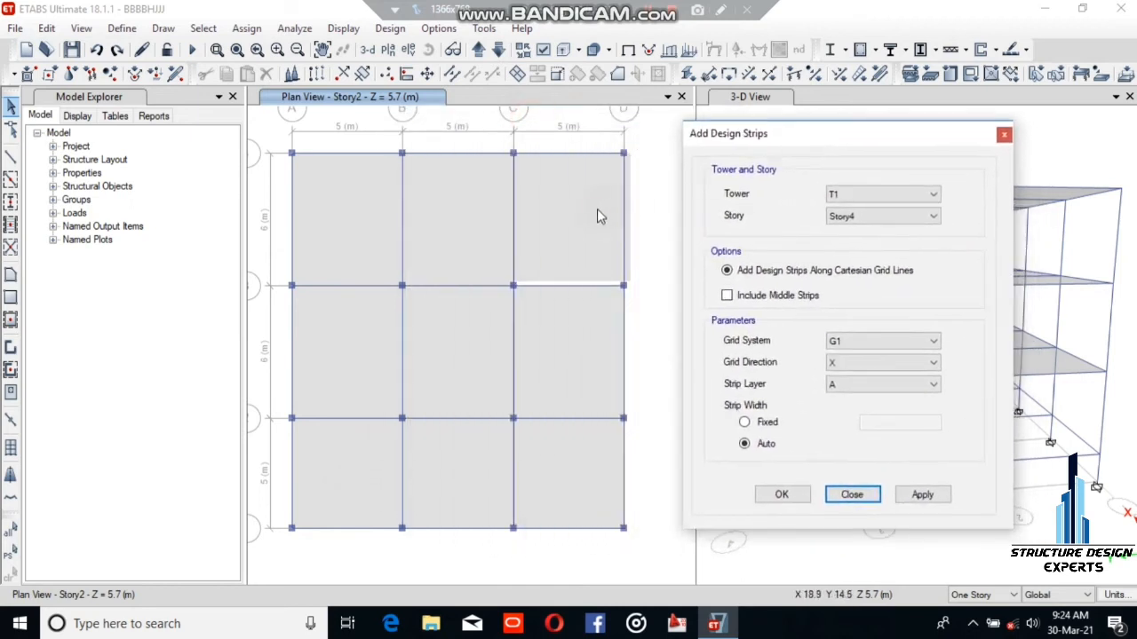
pyautogui.click(596, 216)
pyautogui.click(418, 229)
pyautogui.click(349, 225)
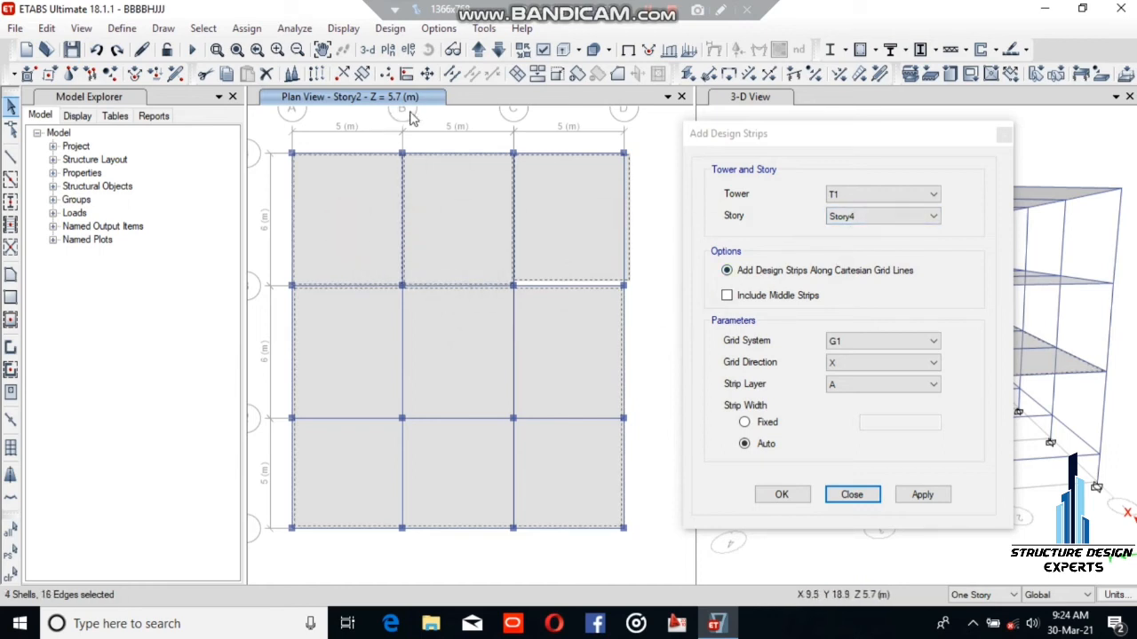
pyautogui.click(902, 218)
pyautogui.click(899, 217)
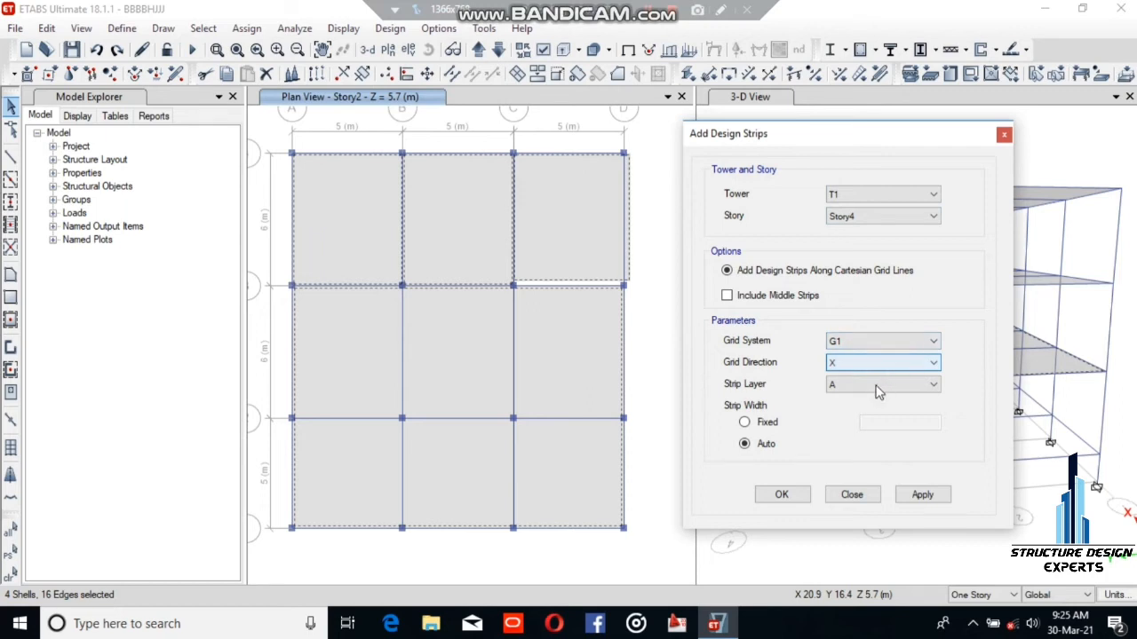
pyautogui.click(923, 497)
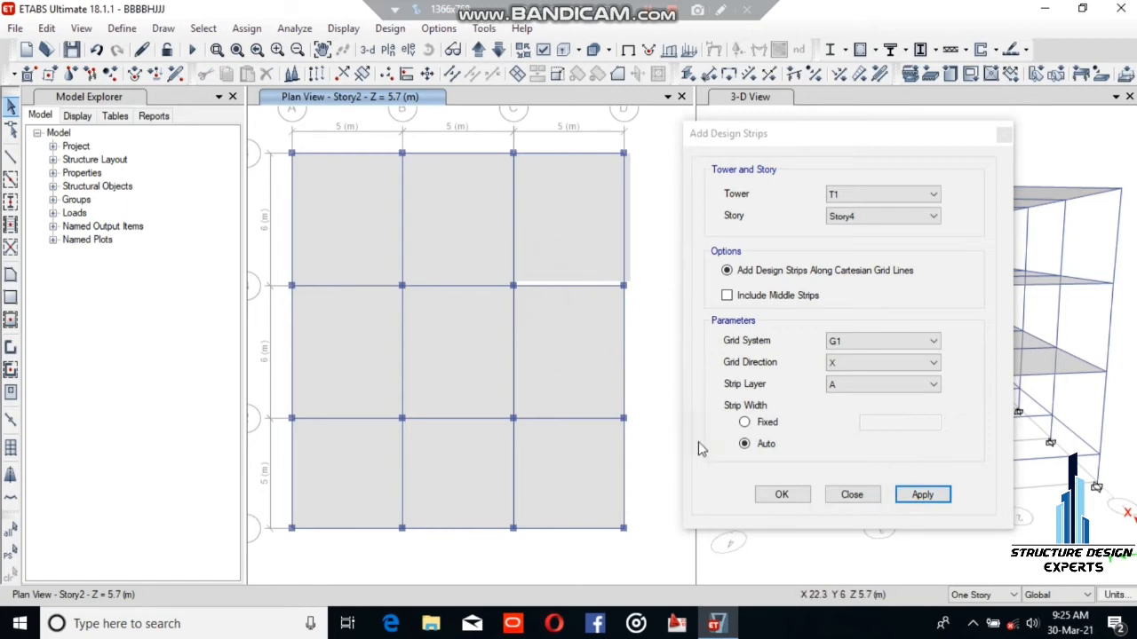
# Add Story4 design strips along grid system G1 in the Y direction, in strip layer B with a fixed width of 3.6576 m.
pyautogui.click(855, 340)
pyautogui.click(855, 340)
pyautogui.click(855, 363)
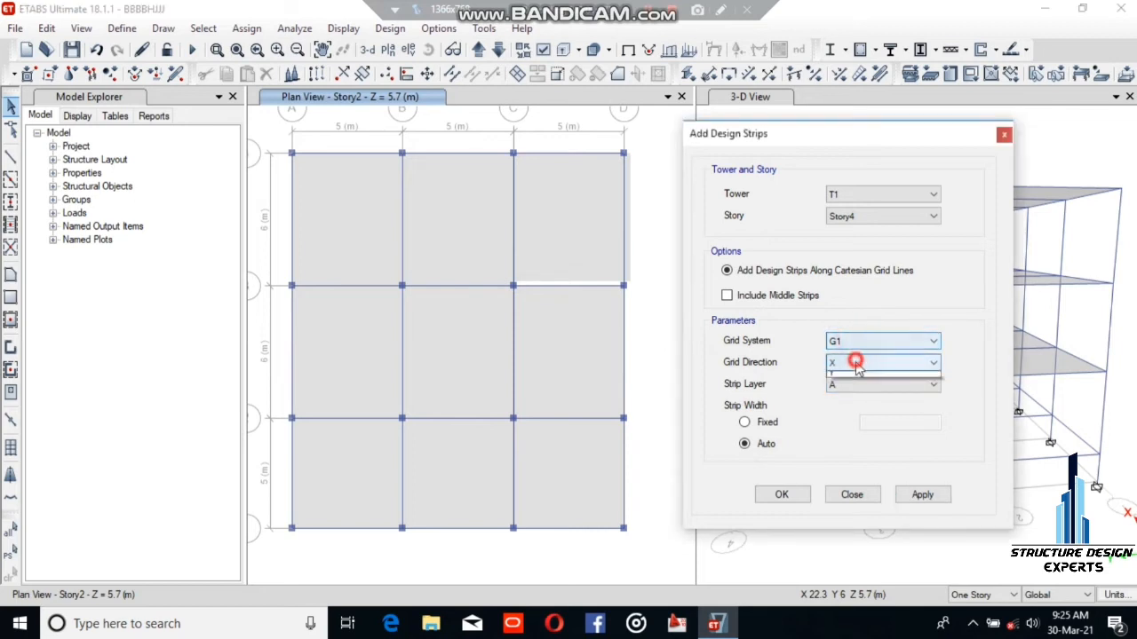
pyautogui.click(855, 374)
pyautogui.click(856, 384)
pyautogui.click(846, 412)
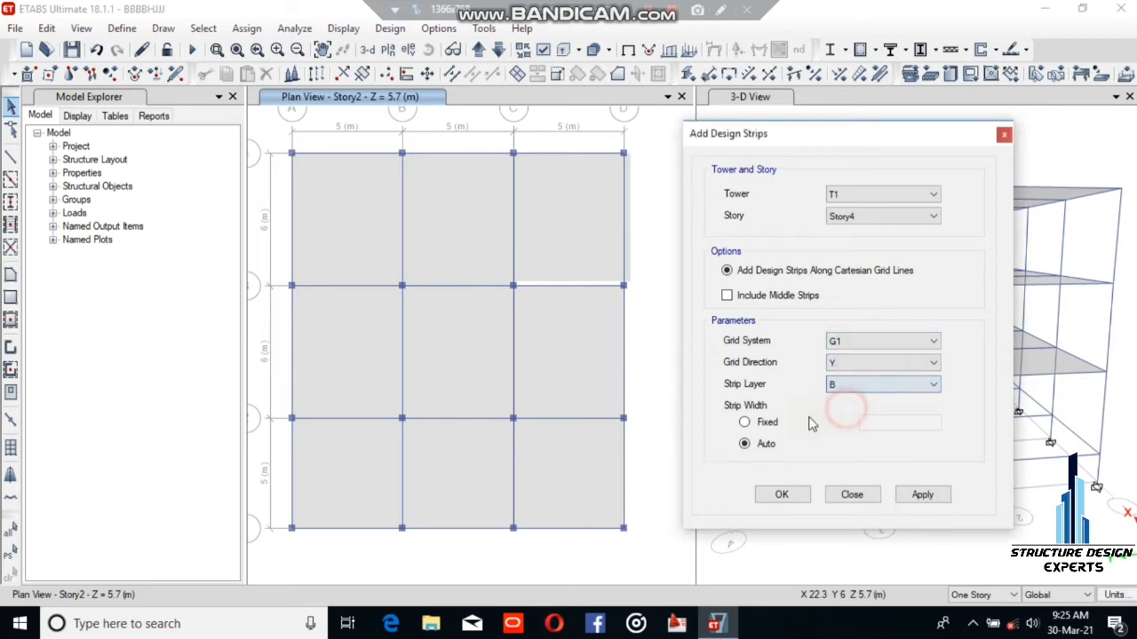
pyautogui.click(745, 424)
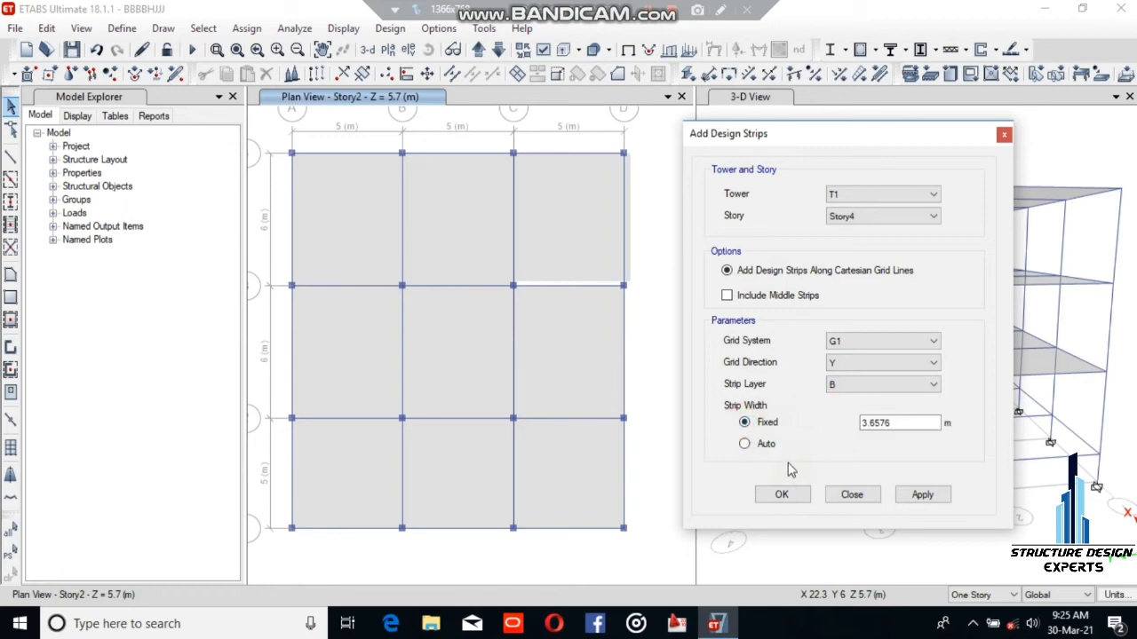
pyautogui.click(916, 499)
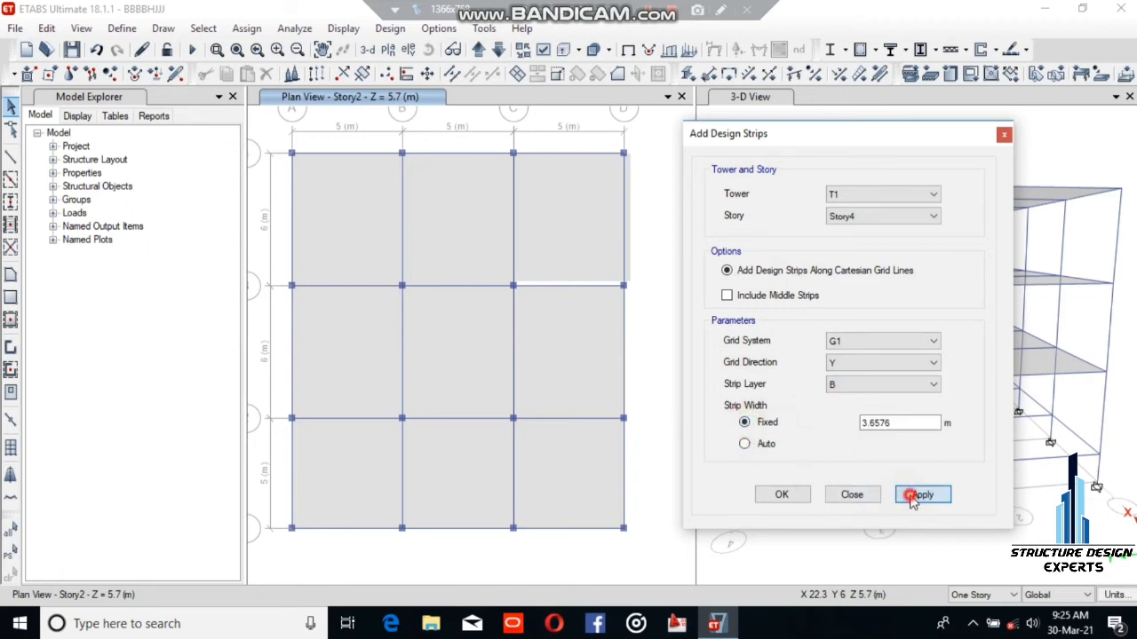
# Include middle strips in the Y-direction layer B design strips on Story4 and finish adding strips.
pyautogui.click(728, 296)
pyautogui.click(931, 497)
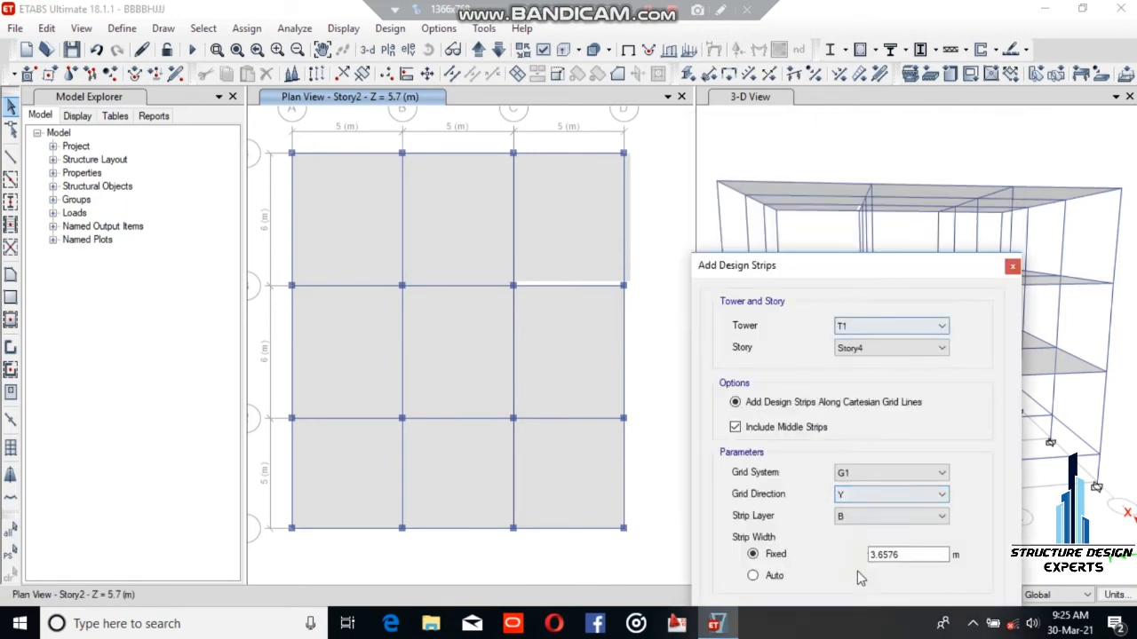
pyautogui.click(923, 278)
pyautogui.click(773, 517)
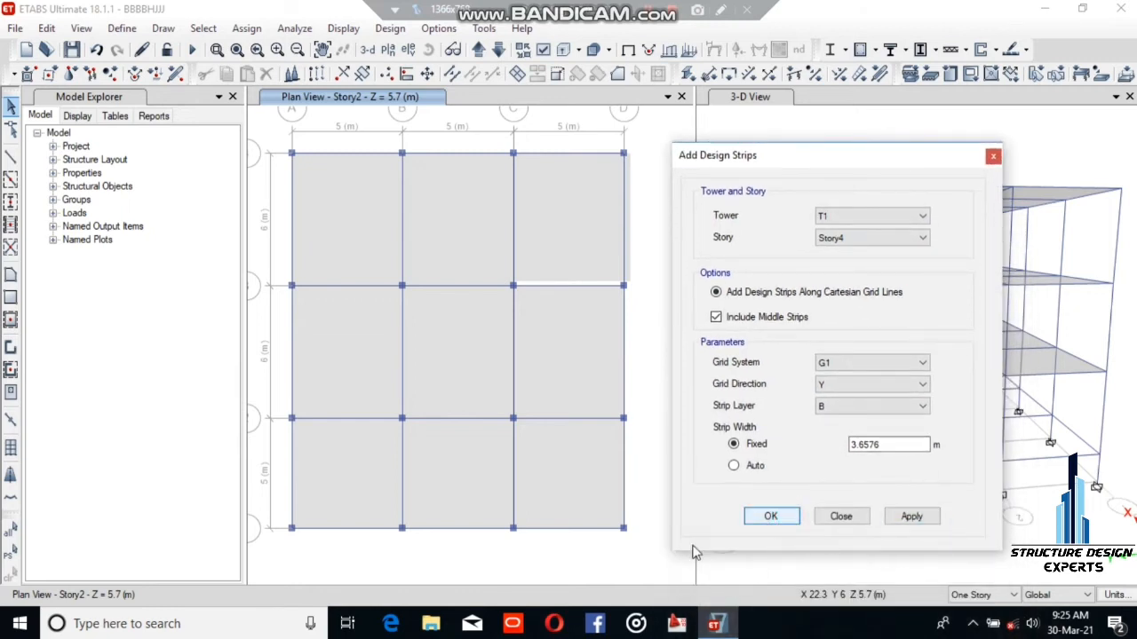
pyautogui.click(771, 518)
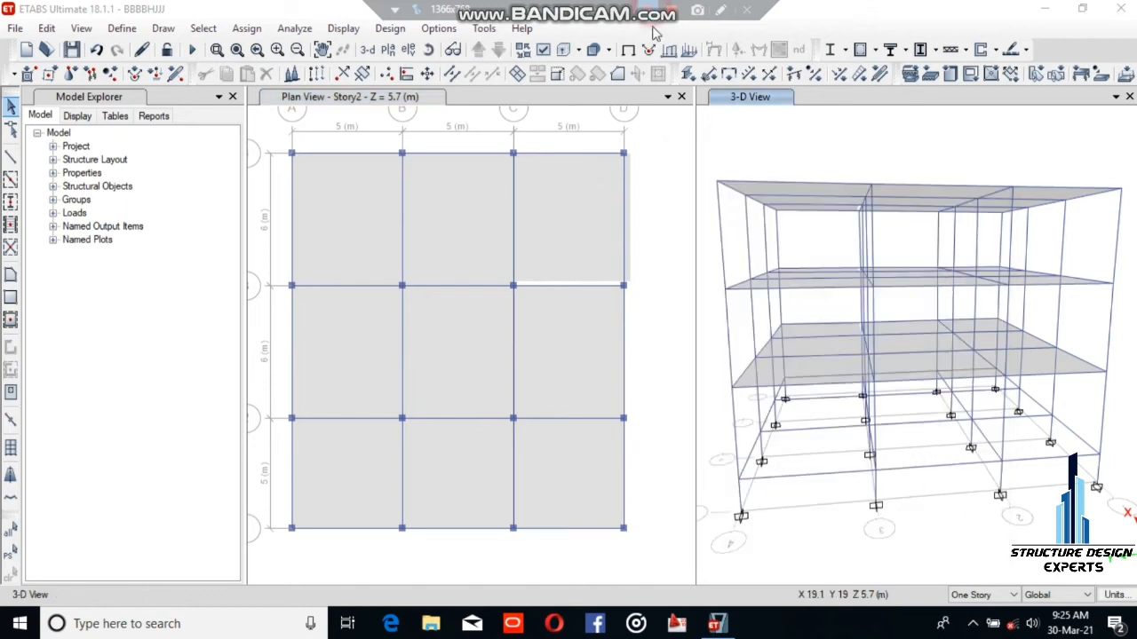
# Display design strip layers A and B in all windows and inspect the strips on the top story in 3D.
pyautogui.click(548, 55)
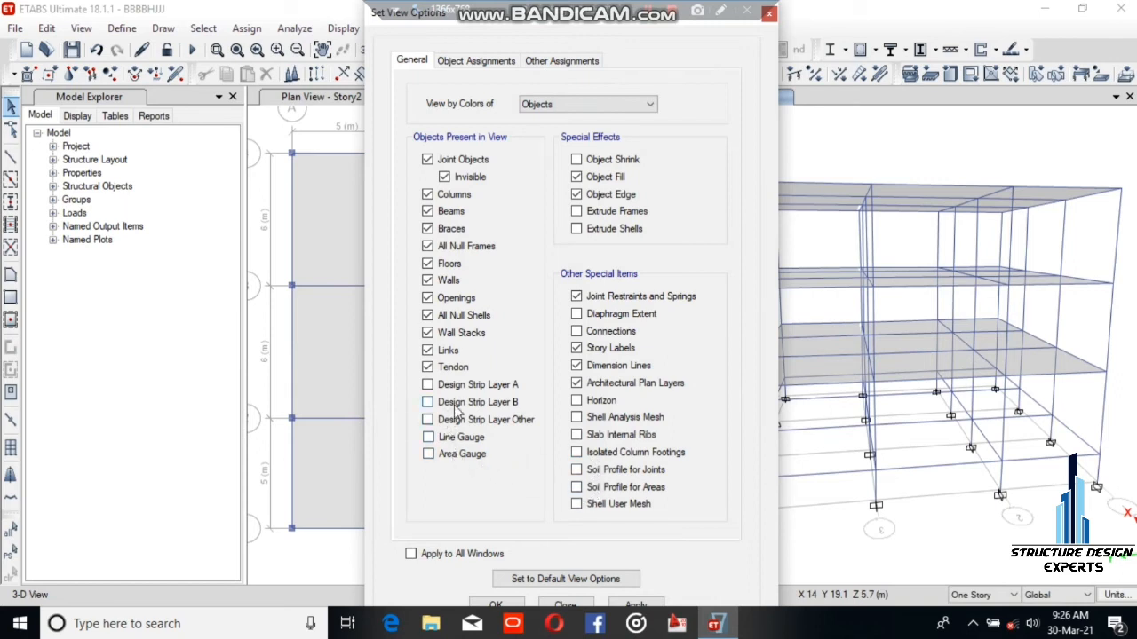
pyautogui.click(428, 402)
pyautogui.click(428, 385)
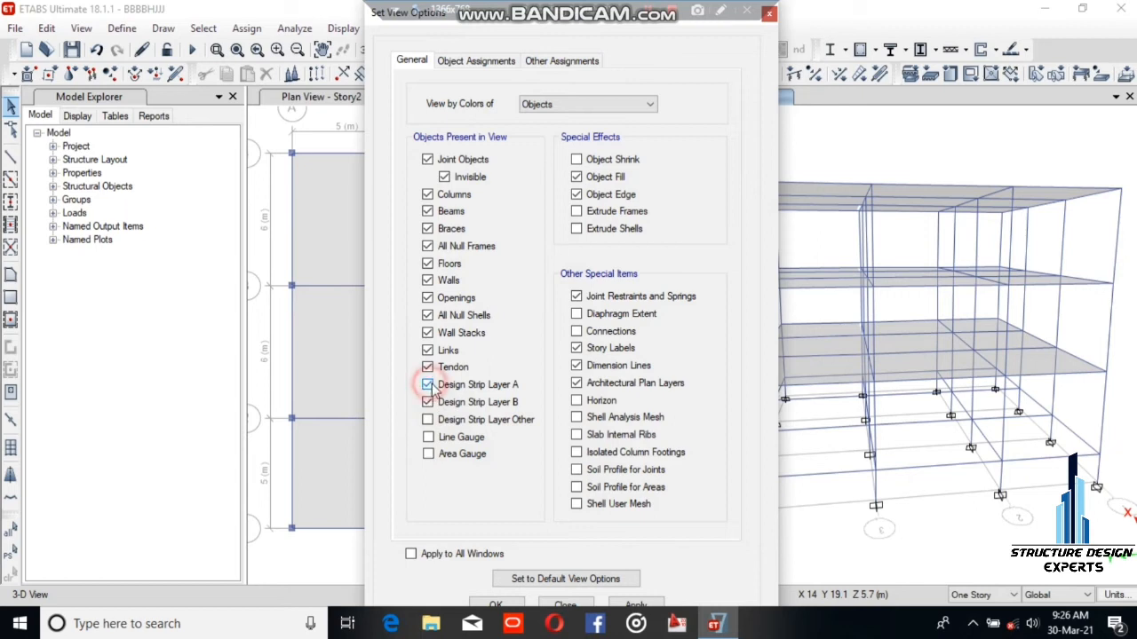
pyautogui.click(410, 554)
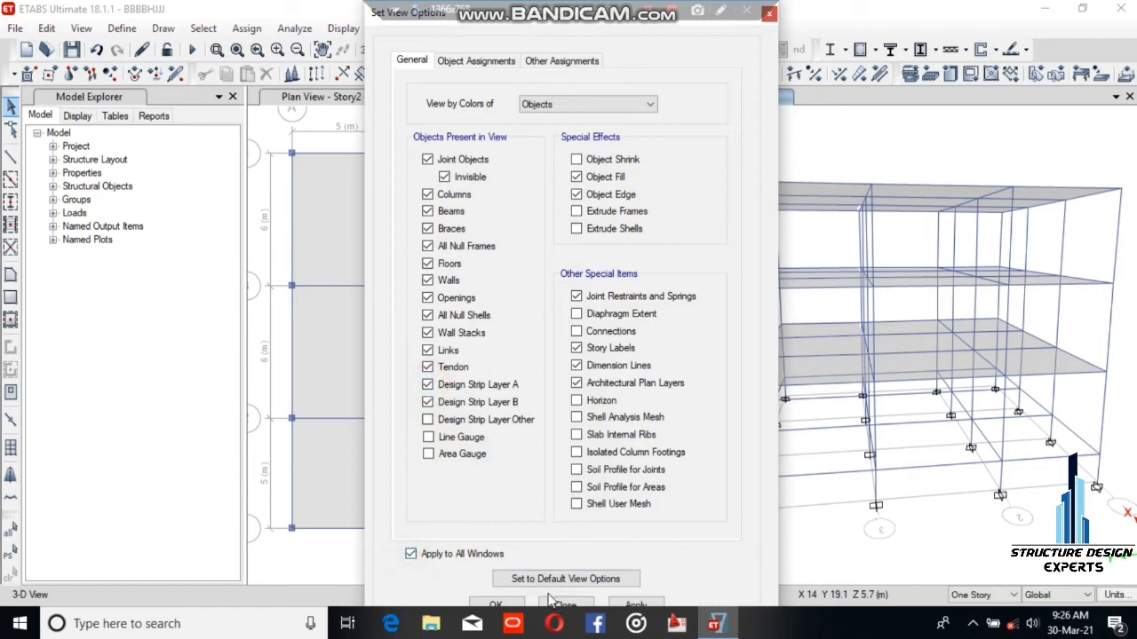
pyautogui.click(508, 605)
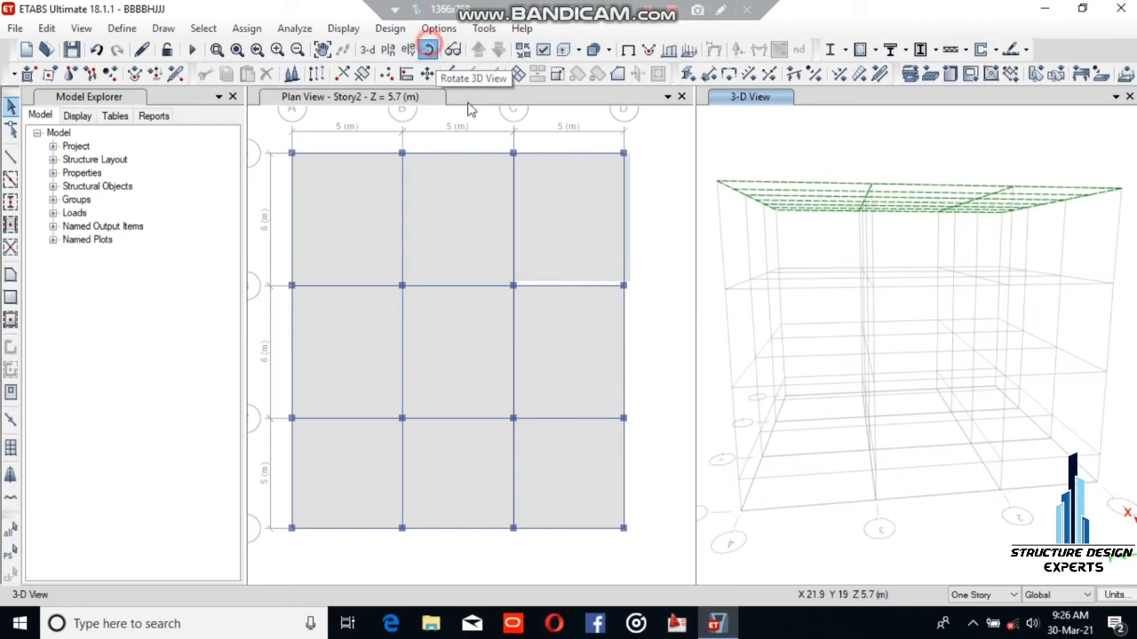
pyautogui.click(428, 49)
pyautogui.moveTo(800, 260); pyautogui.dragTo(770, 324)
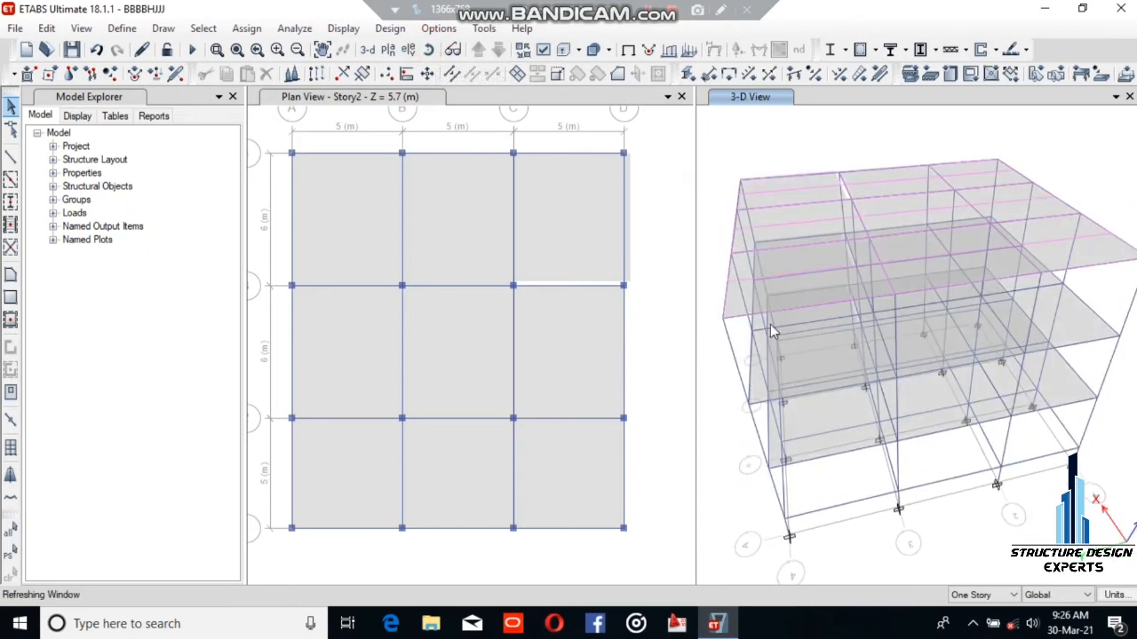
pyautogui.click(430, 50)
pyautogui.moveTo(709, 411); pyautogui.dragTo(711, 410)
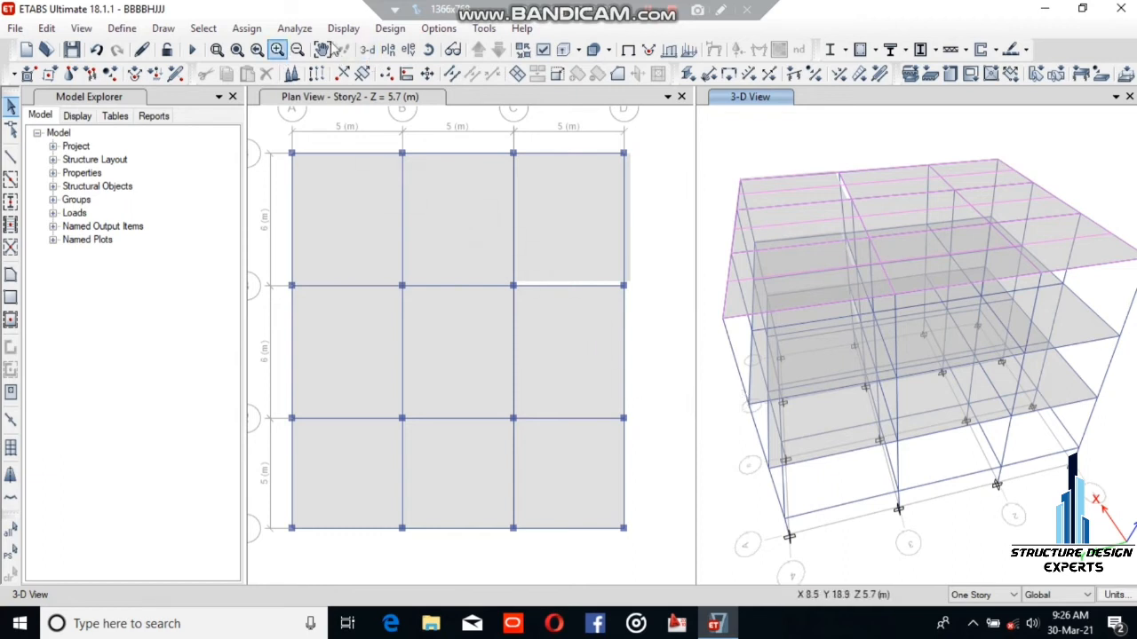
pyautogui.click(427, 51)
pyautogui.moveTo(1023, 447); pyautogui.dragTo(826, 180)
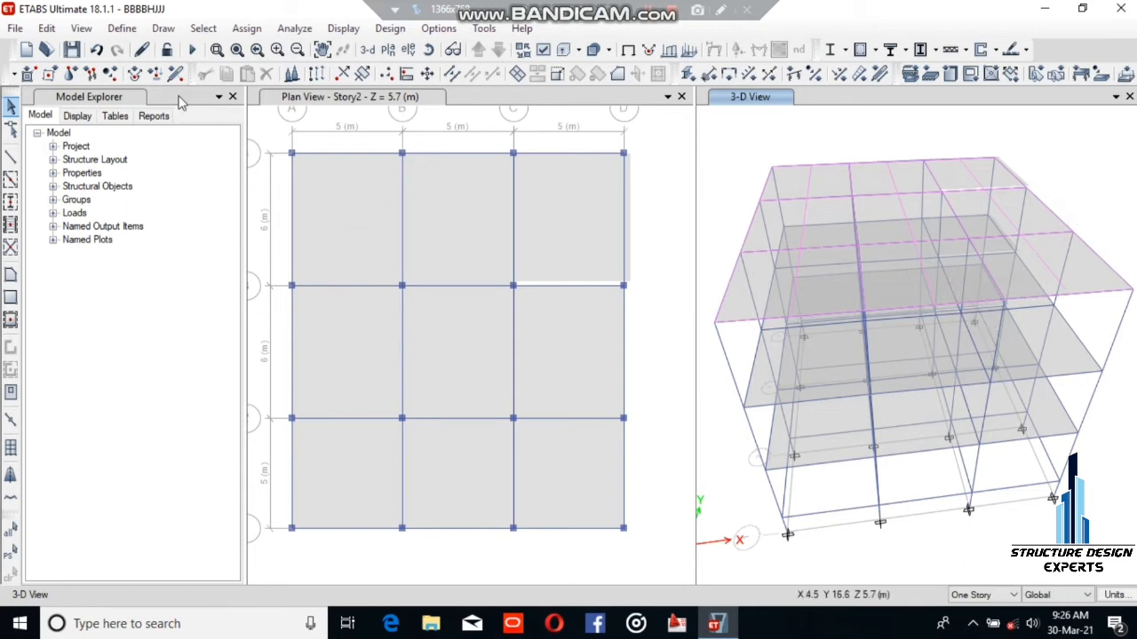
# Undo the most recent additions of design strips.
pyautogui.click(96, 49)
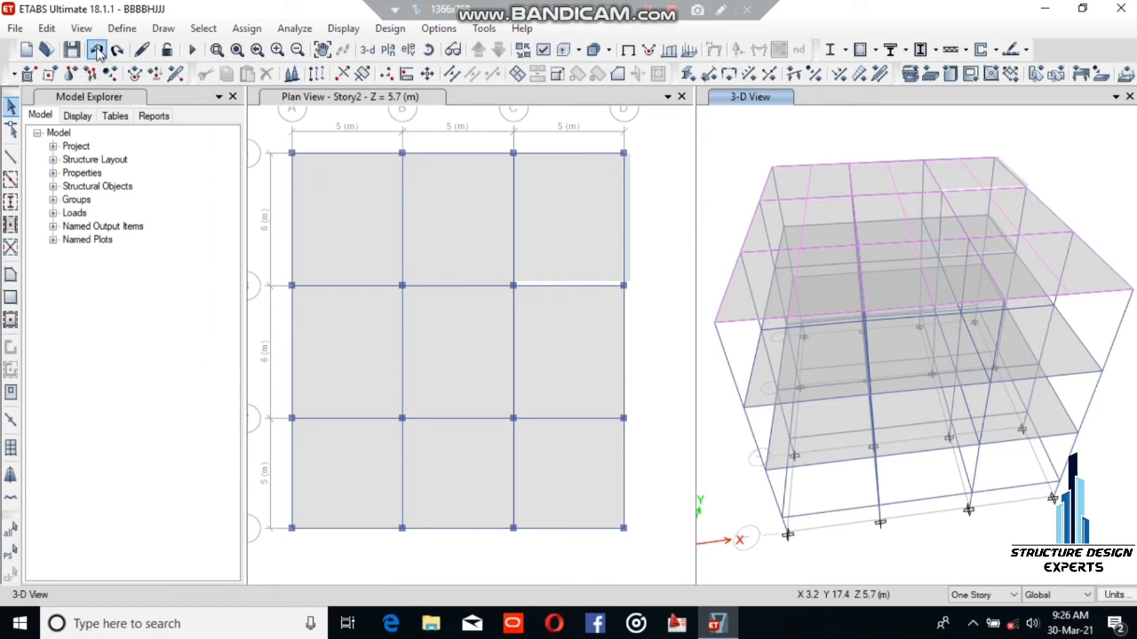
pyautogui.click(97, 52)
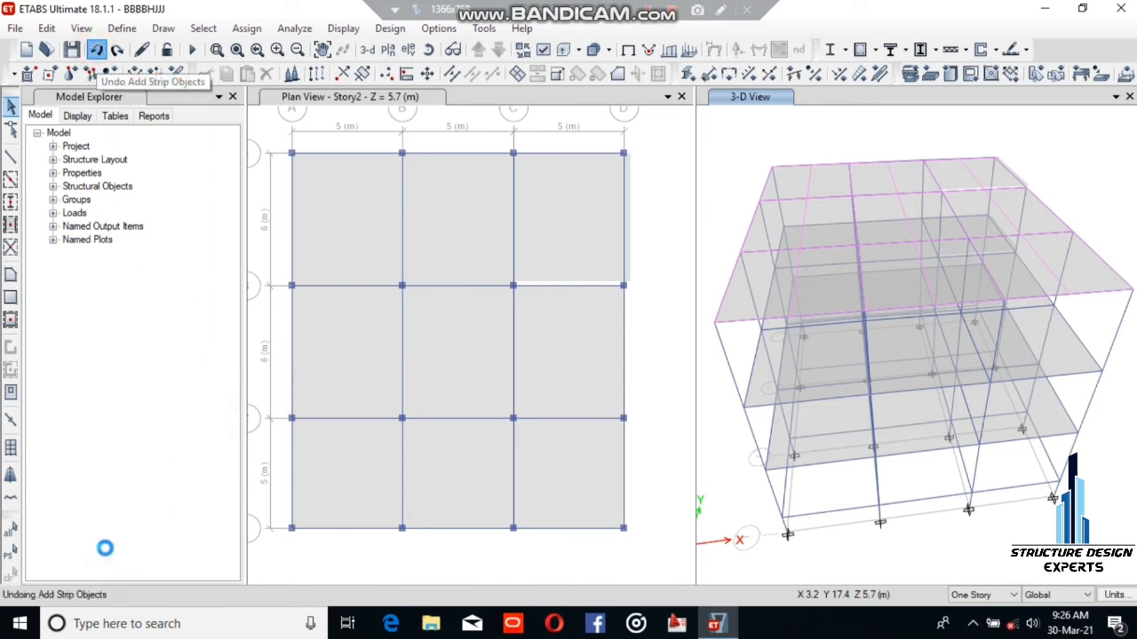
pyautogui.click(46, 28)
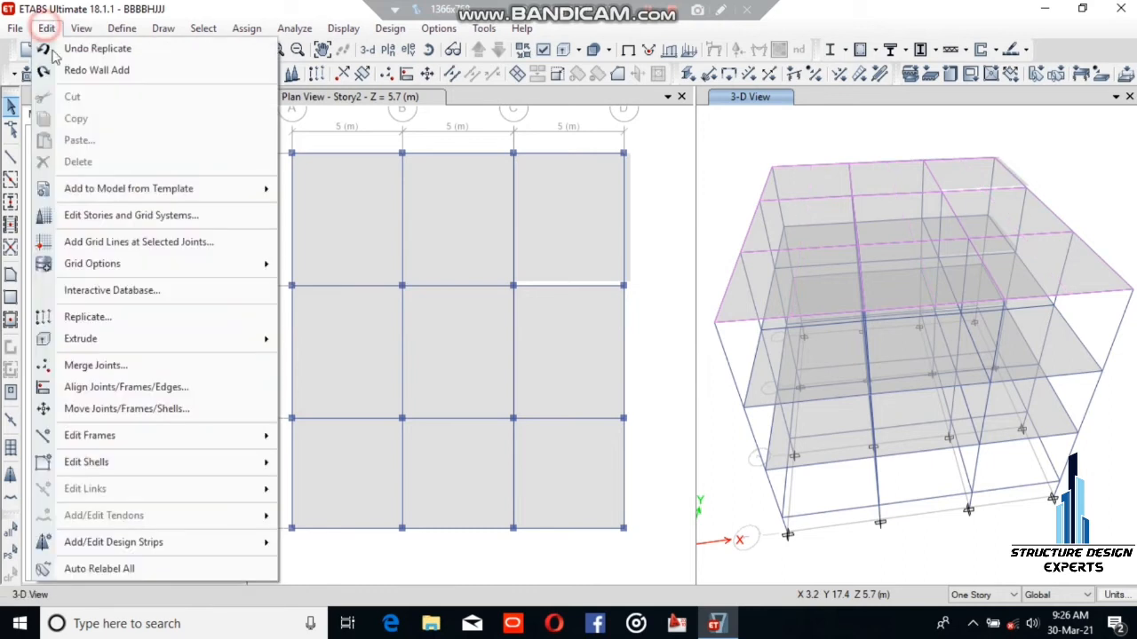
pyautogui.click(99, 573)
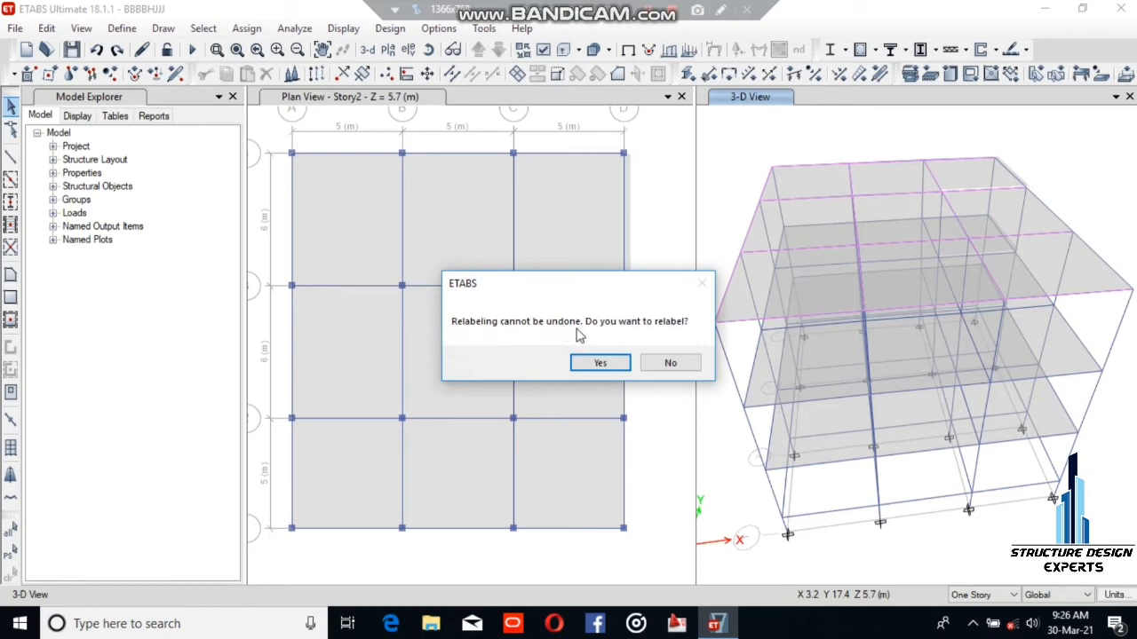
pyautogui.click(670, 363)
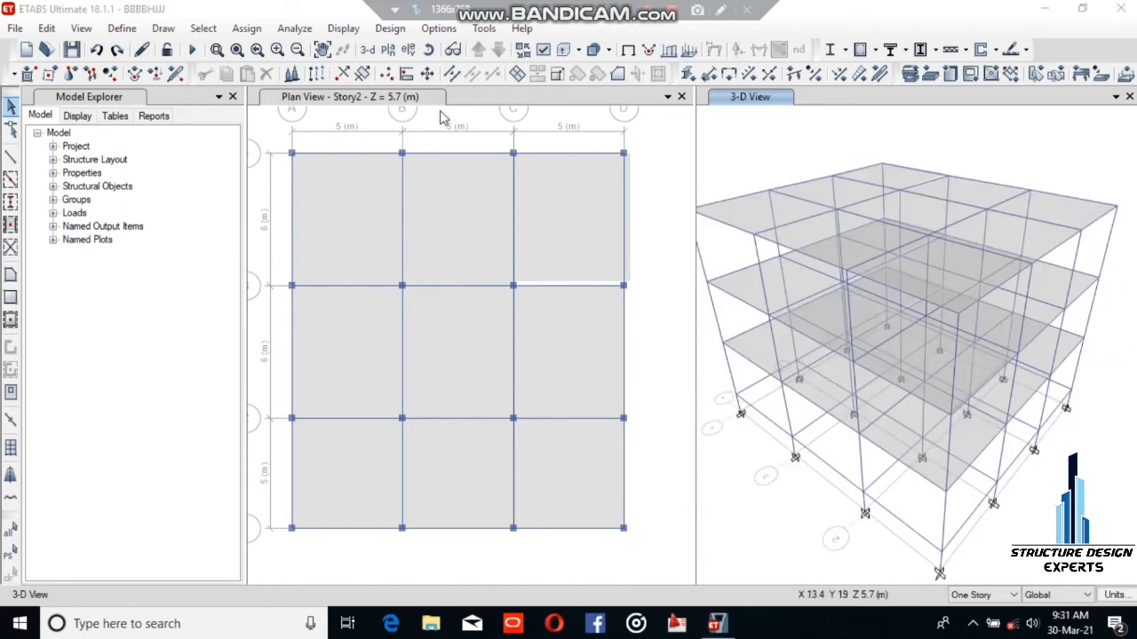
# Show the elevation along grid B in place of the 3D view.
pyautogui.click(82, 29)
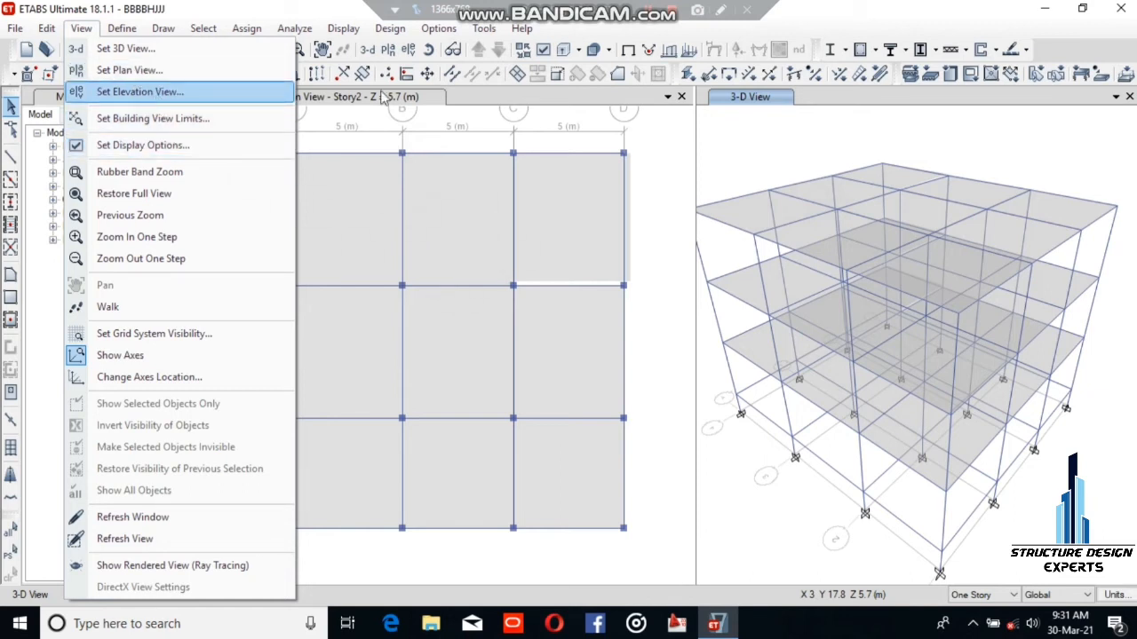
pyautogui.click(224, 95)
pyautogui.click(414, 228)
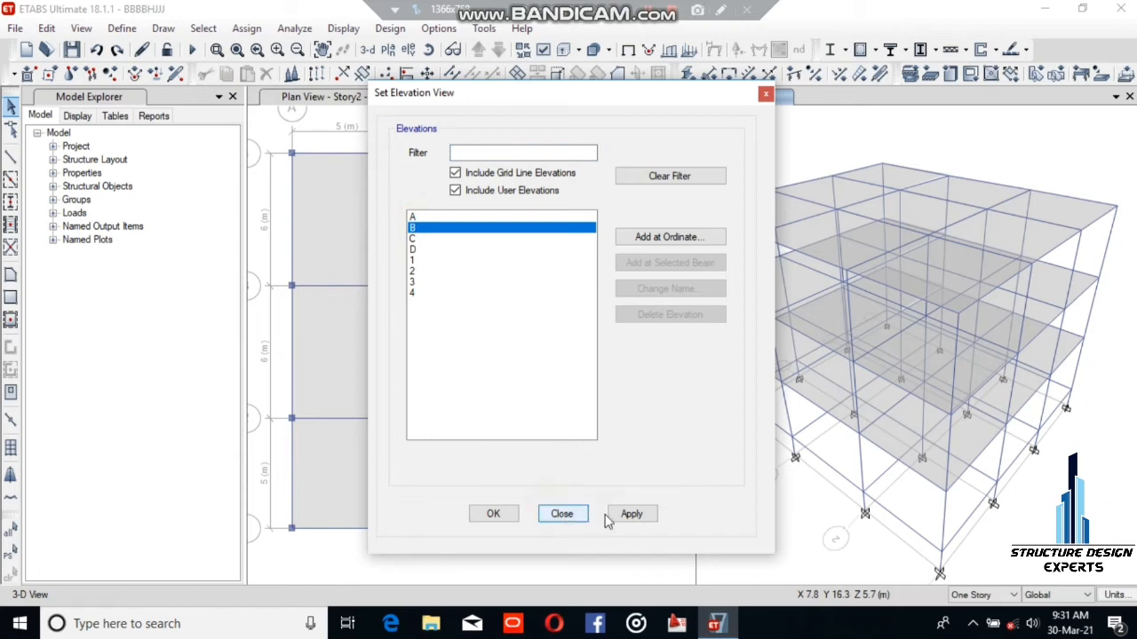
pyautogui.click(491, 511)
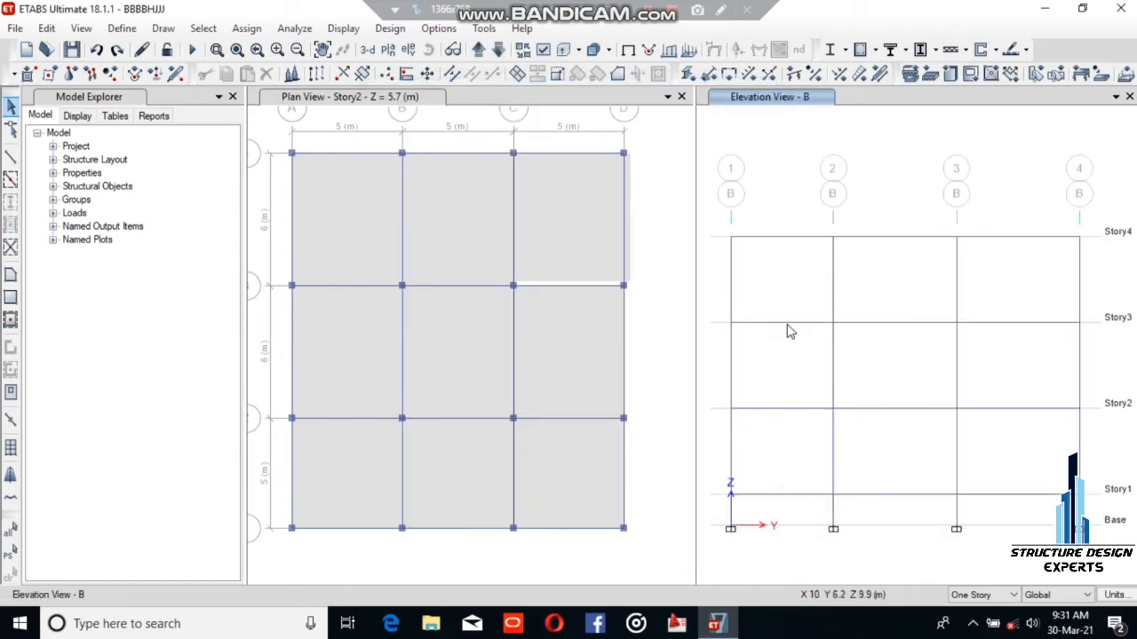
# Show the elevation along grid 4 in place of the grid B elevation.
pyautogui.click(408, 49)
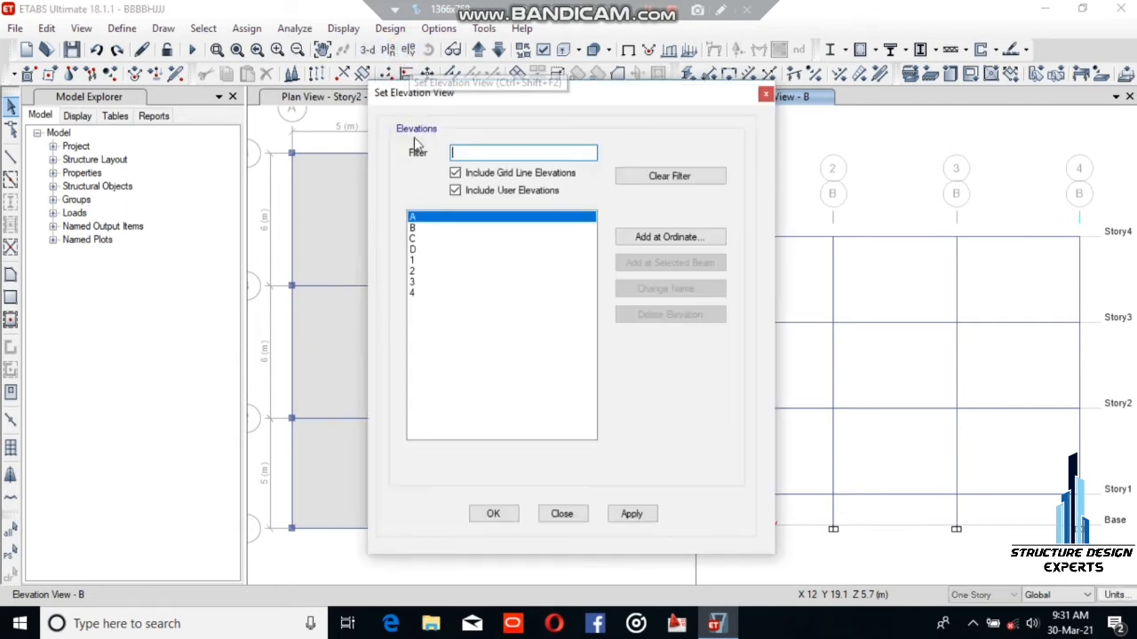
pyautogui.click(412, 293)
pyautogui.click(633, 513)
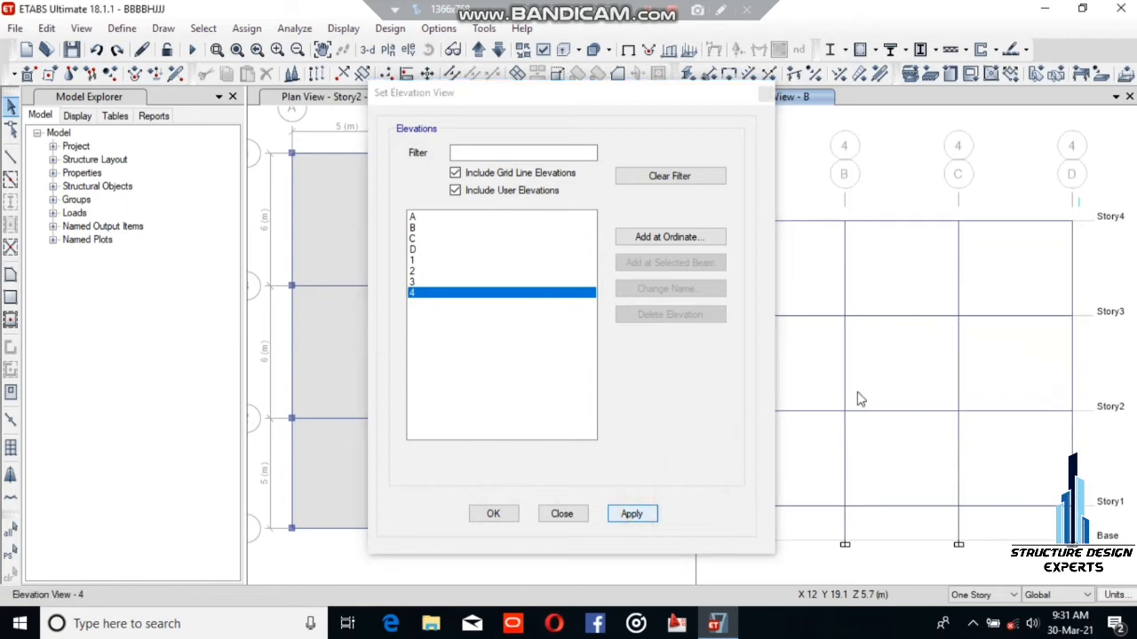
pyautogui.click(562, 513)
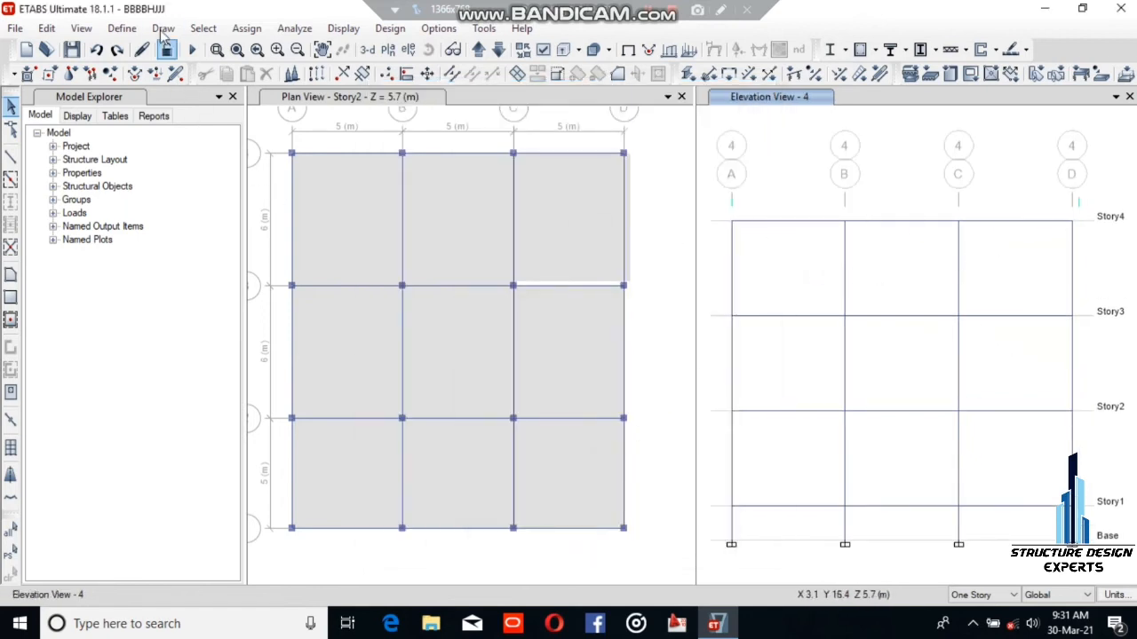
# Review the general display options for the elevation view and close them without changes.
pyautogui.click(84, 29)
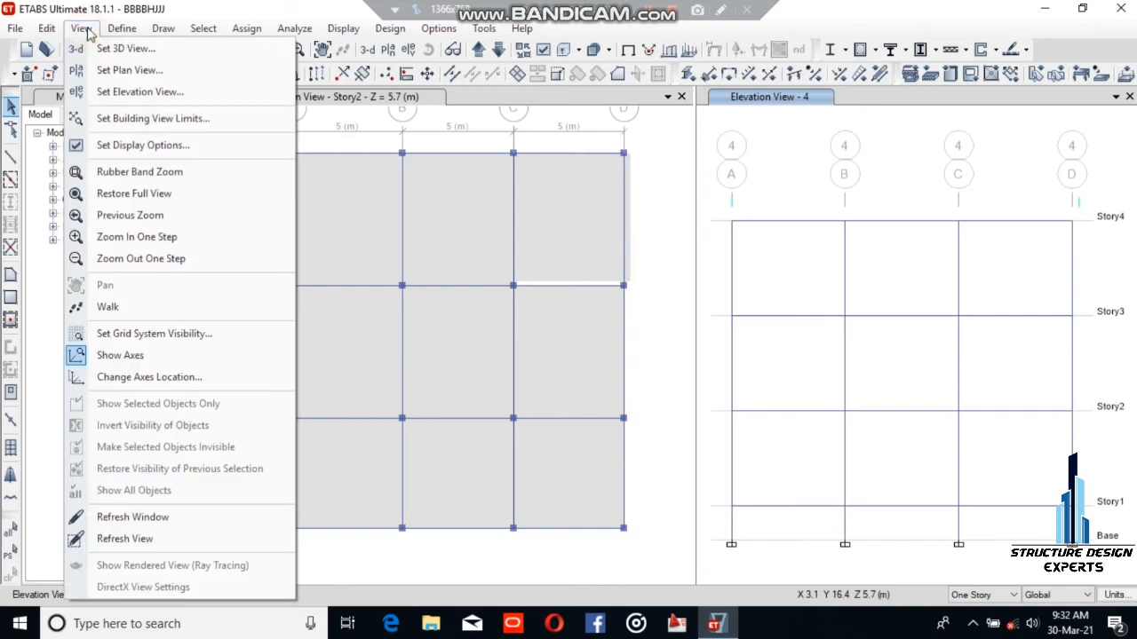
pyautogui.click(113, 151)
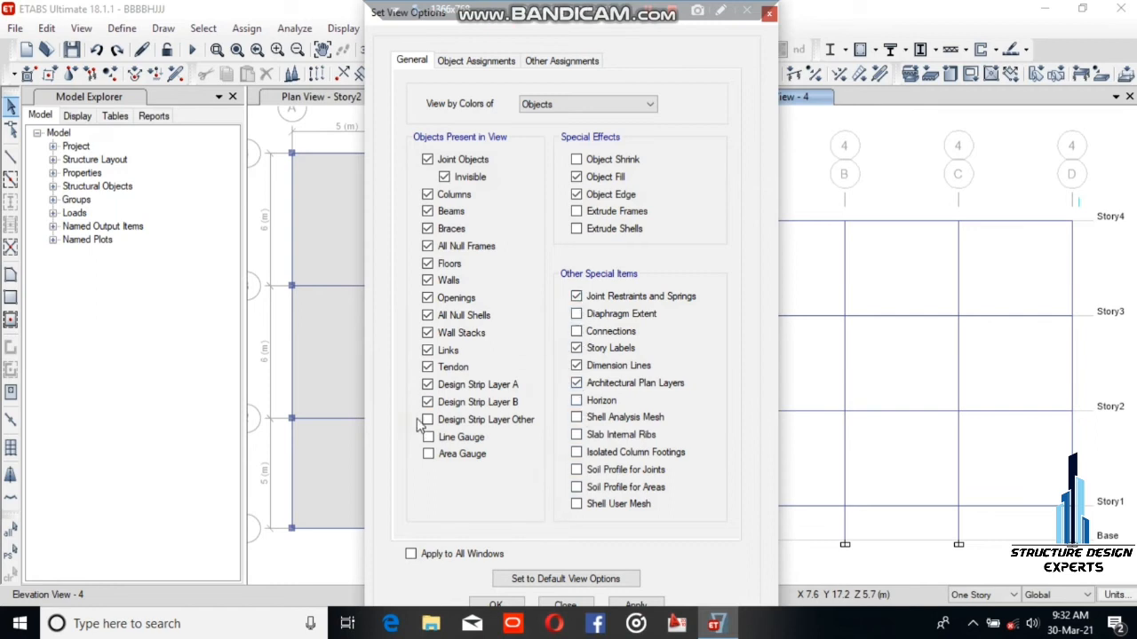
pyautogui.click(566, 605)
# Hide the grid system in the grid 4 elevation, compare it with the plan view, and make the grids visible again.
pyautogui.click(81, 28)
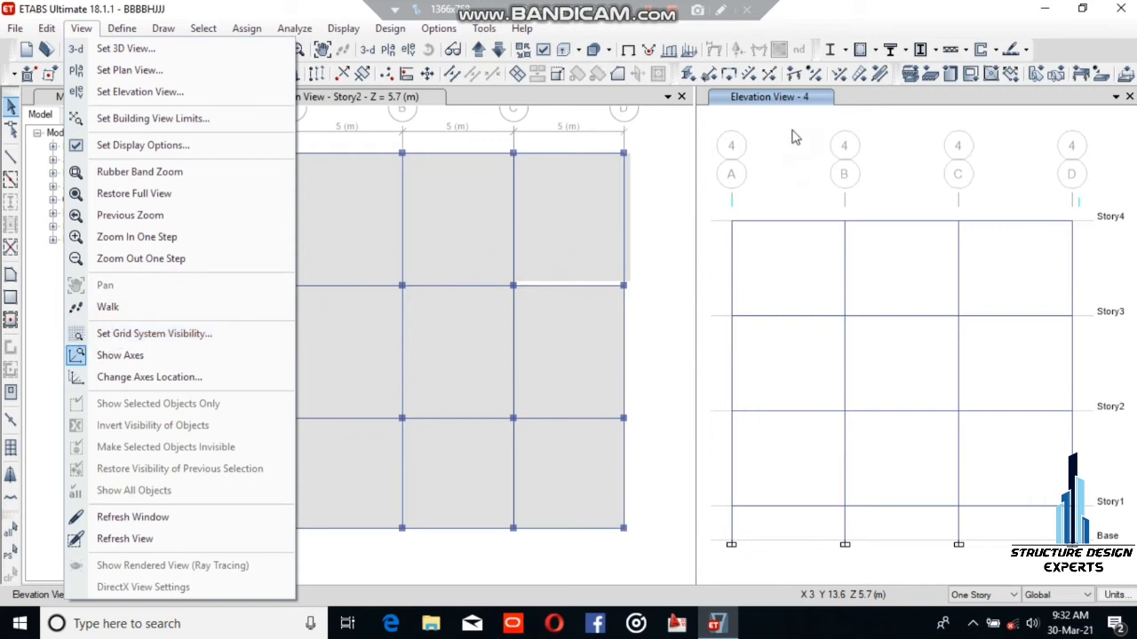
pyautogui.click(154, 336)
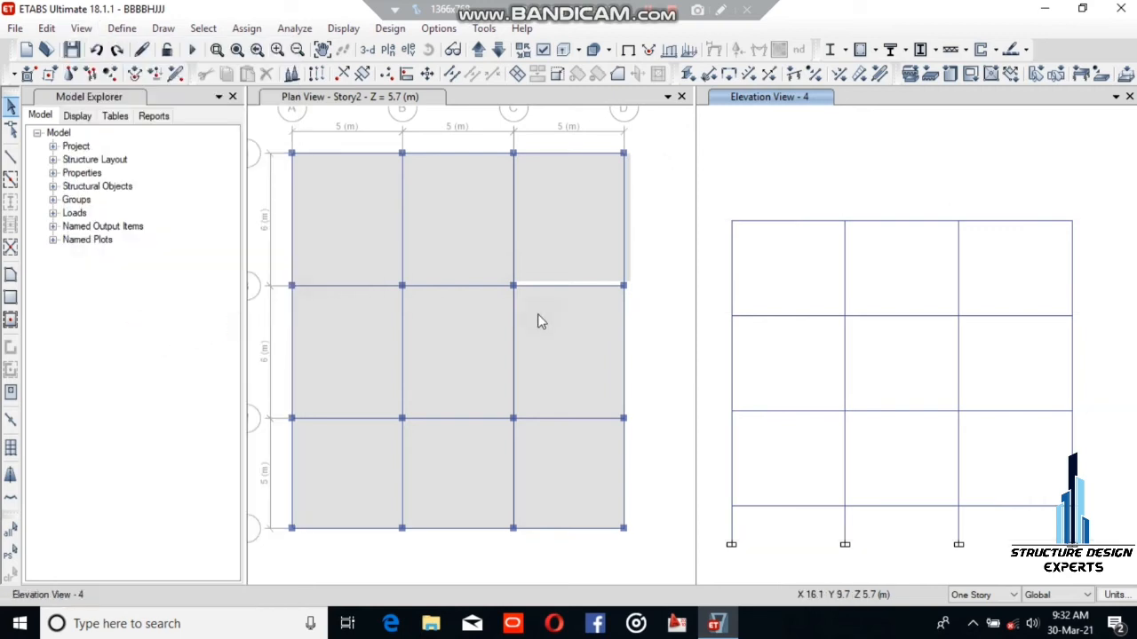
pyautogui.scroll(-3, 546, 323)
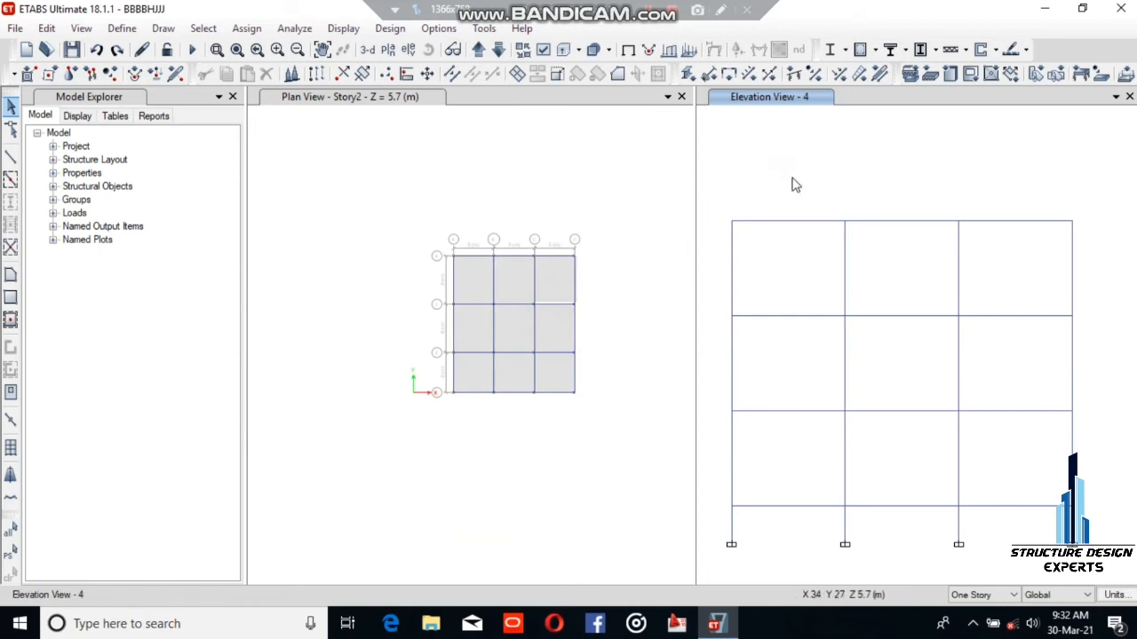
pyautogui.scroll(-3, 795, 184)
pyautogui.scroll(3, 795, 184)
pyautogui.scroll(-3, 796, 185)
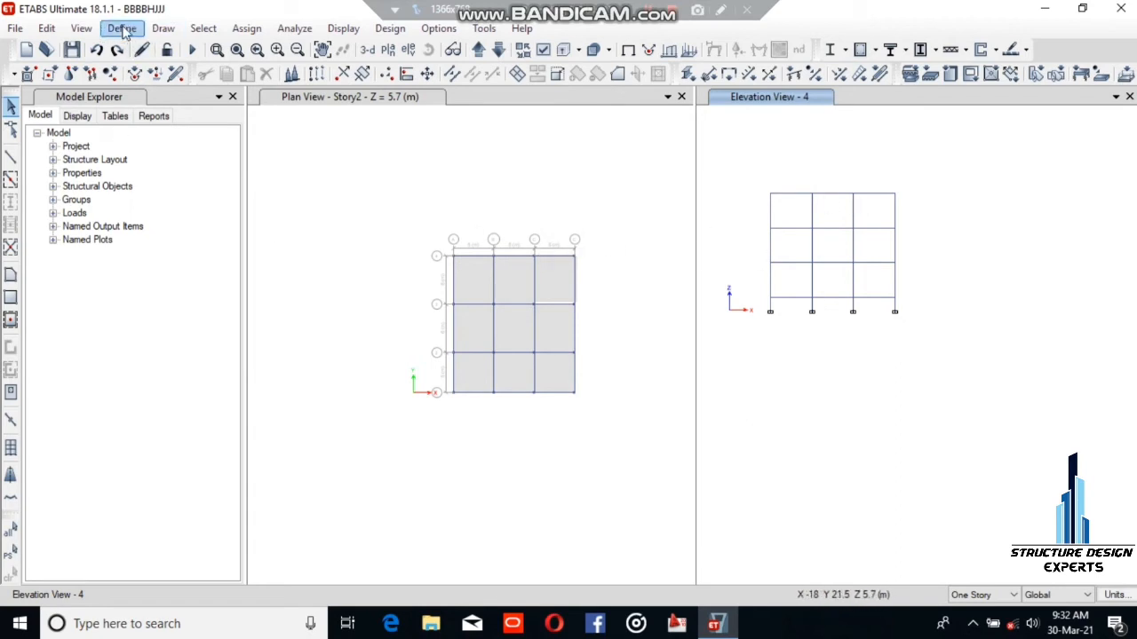
pyautogui.click(83, 28)
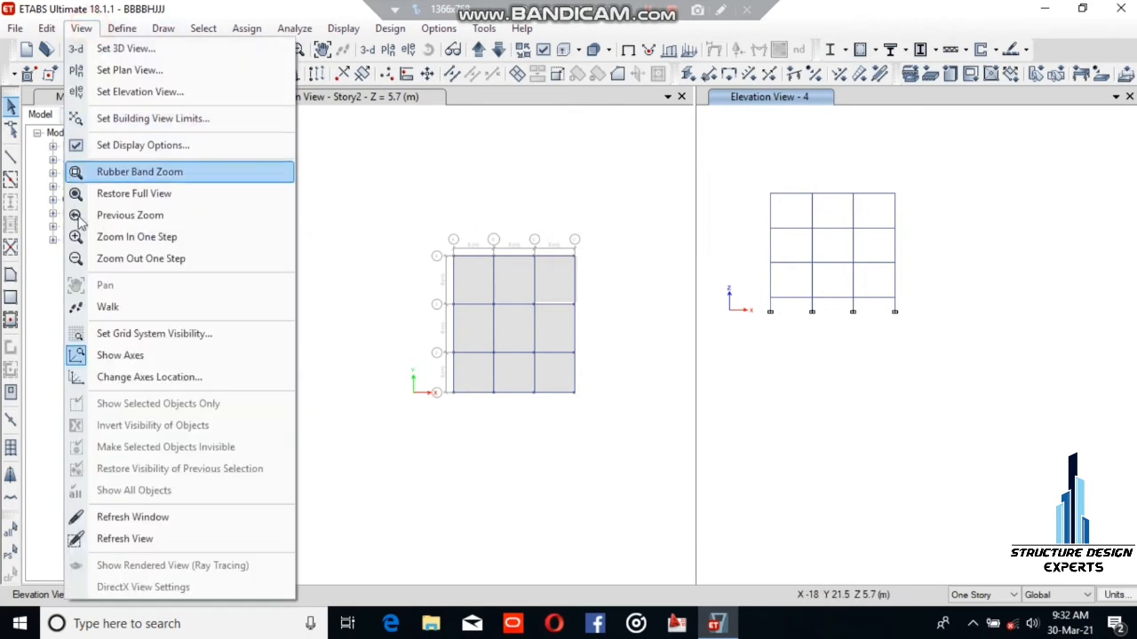
pyautogui.click(106, 336)
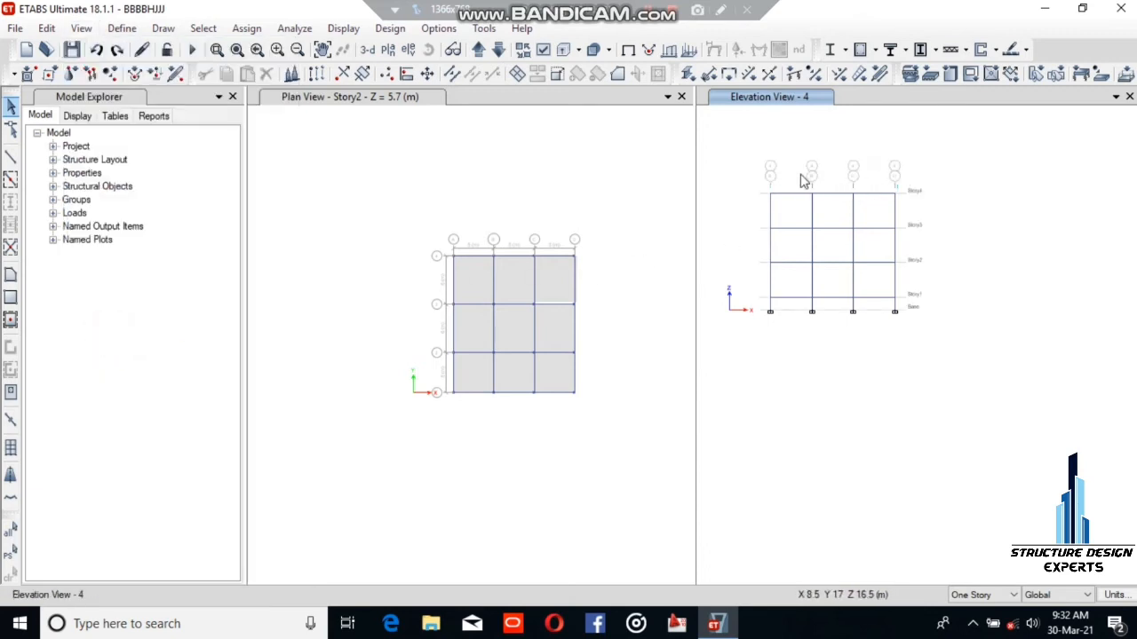
# Turn off the axes display in the grid 4 elevation and turn it back on.
pyautogui.click(82, 28)
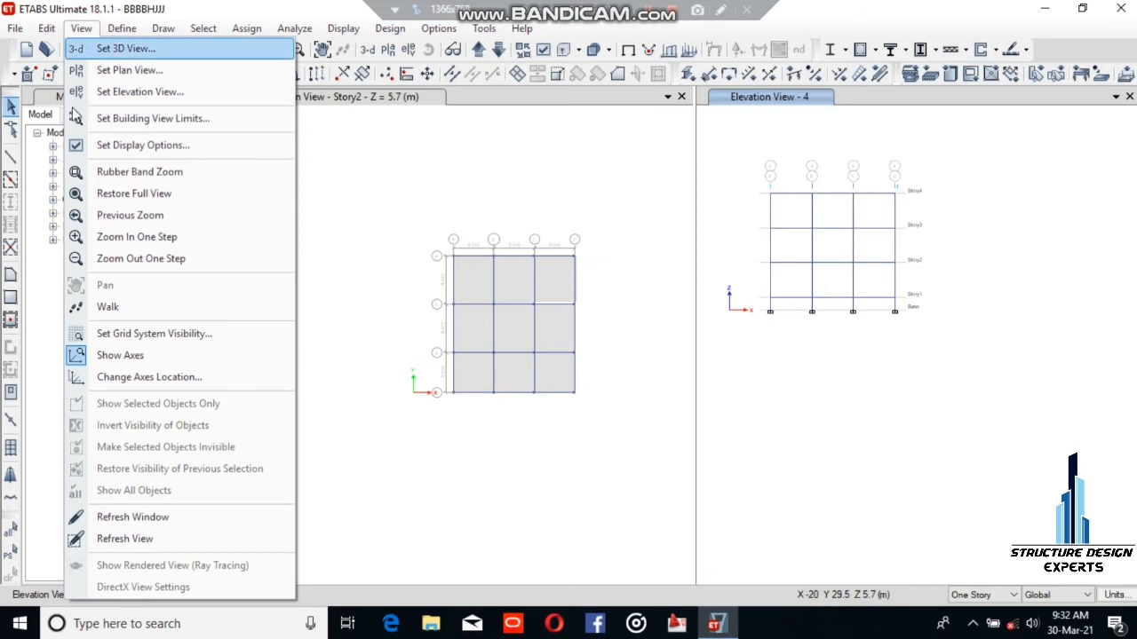
pyautogui.click(122, 358)
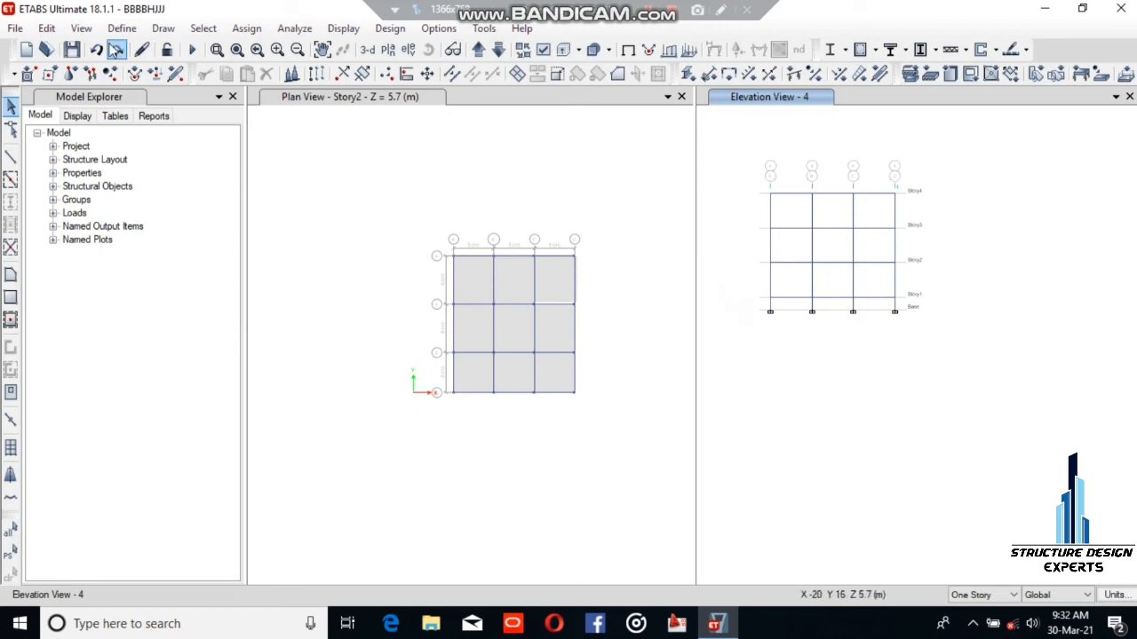
pyautogui.click(81, 27)
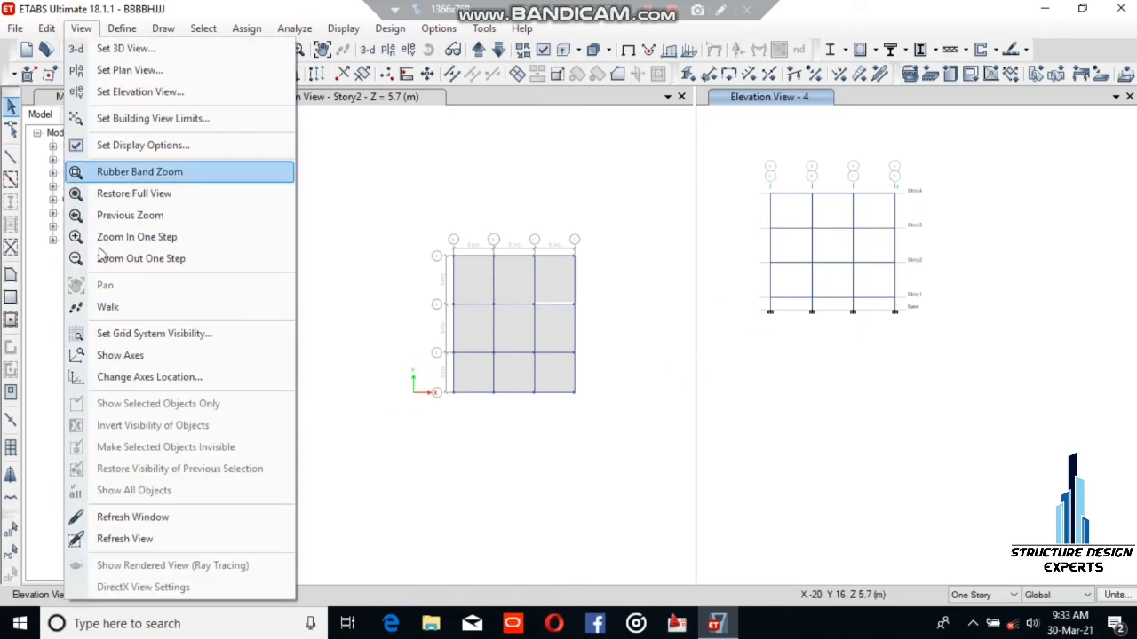
pyautogui.click(109, 356)
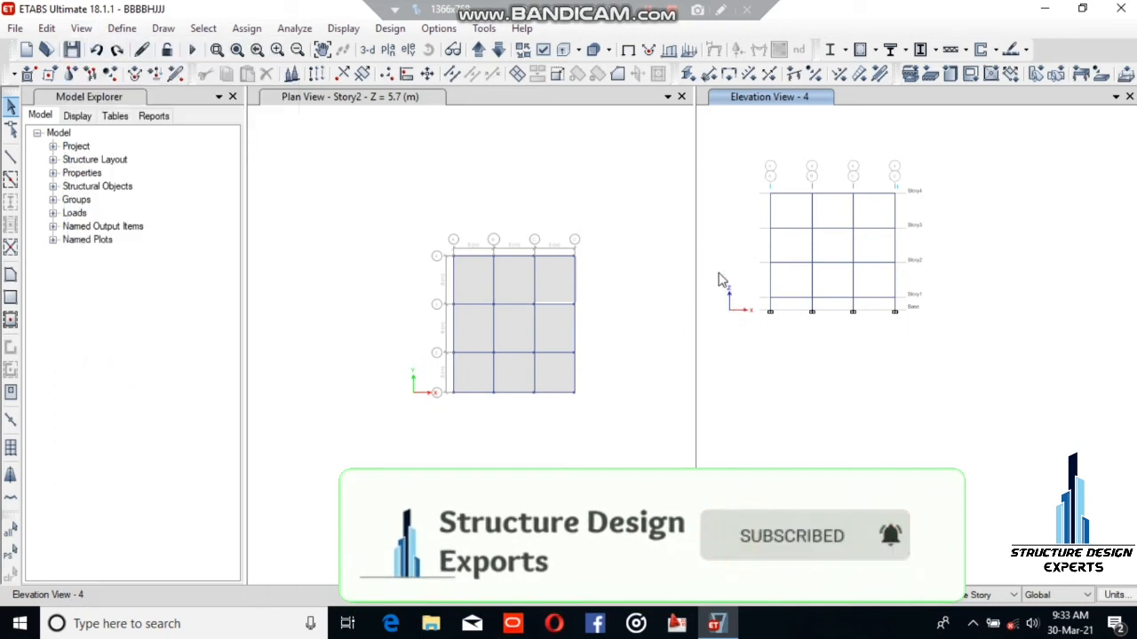
# Review the ordinate settings for changing the axes location and leave them unchanged.
pyautogui.click(81, 27)
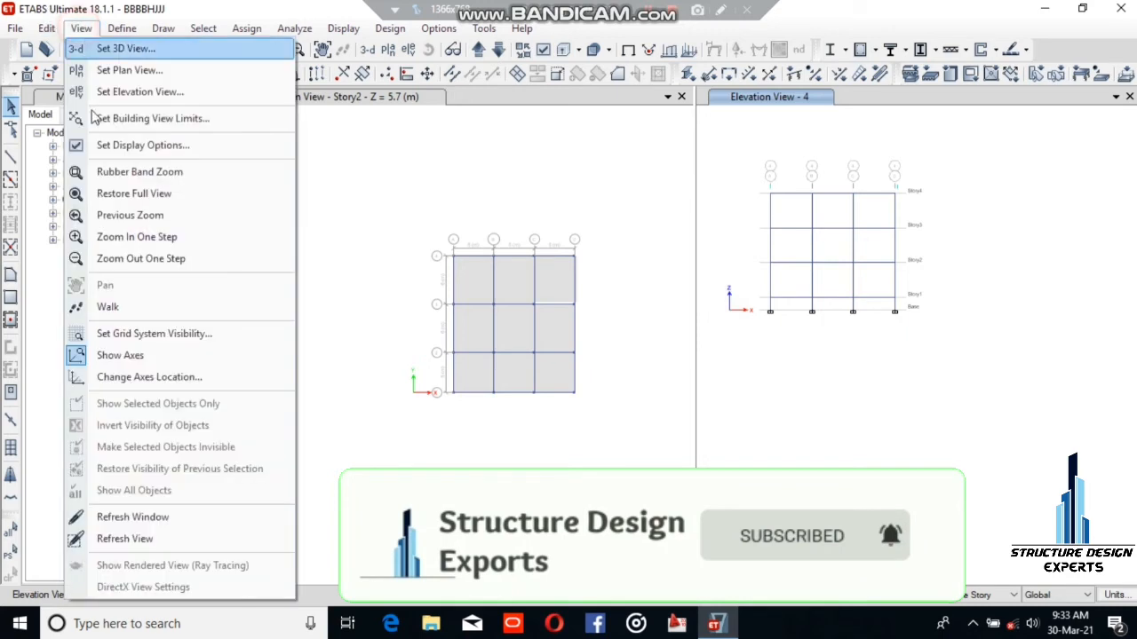
pyautogui.click(121, 377)
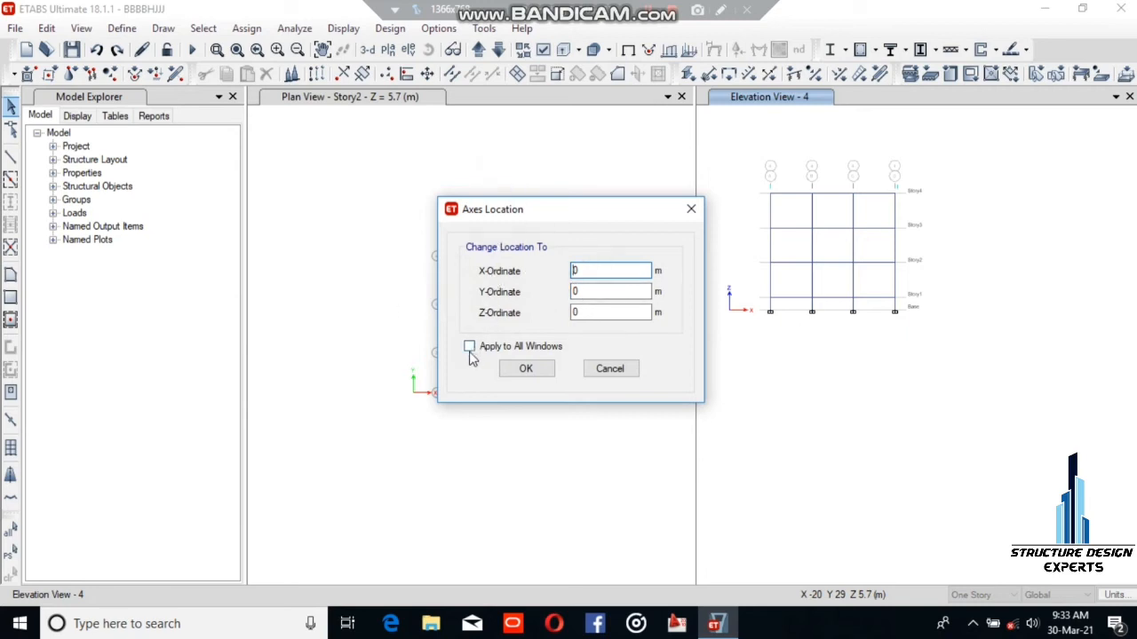
pyautogui.click(605, 371)
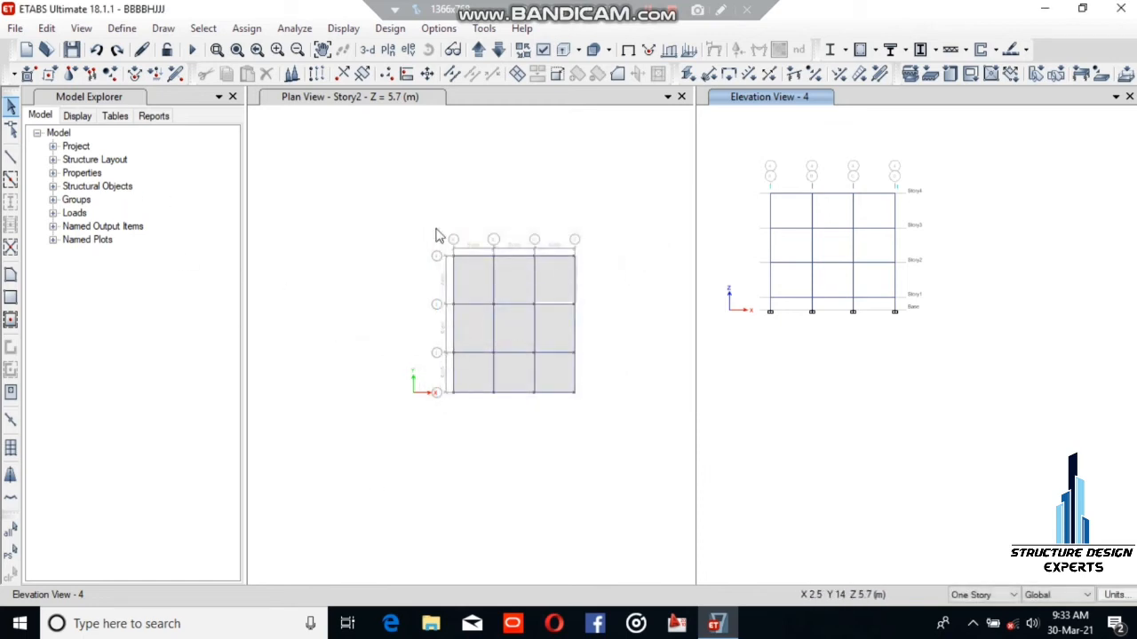
# Show the 3D view of the building in place of the grid 4 elevation.
pyautogui.click(81, 28)
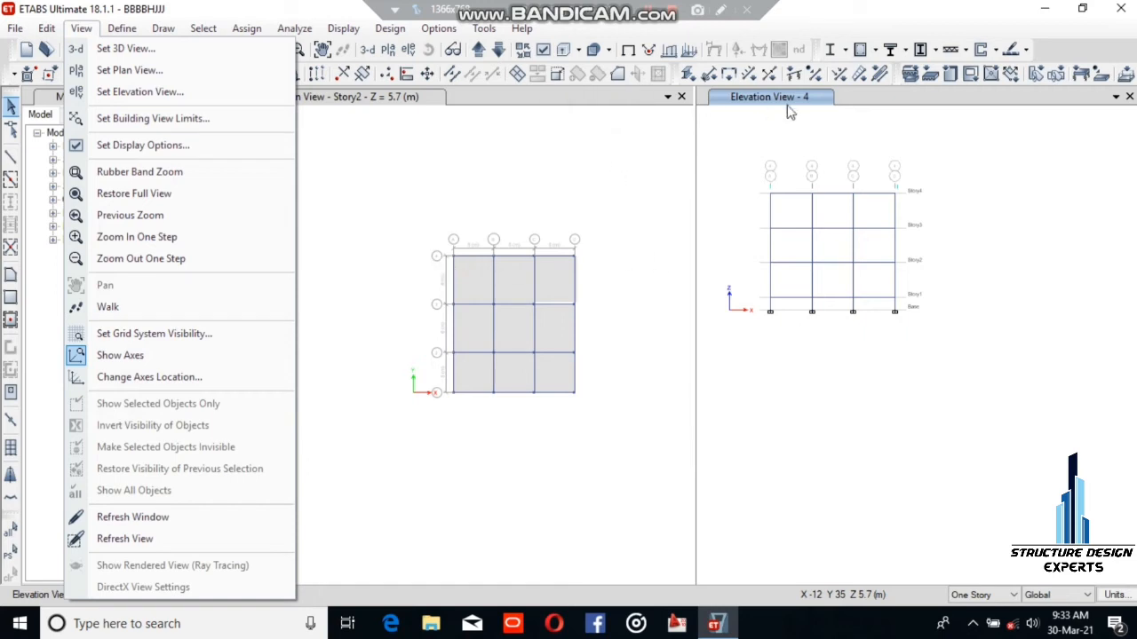
pyautogui.click(404, 55)
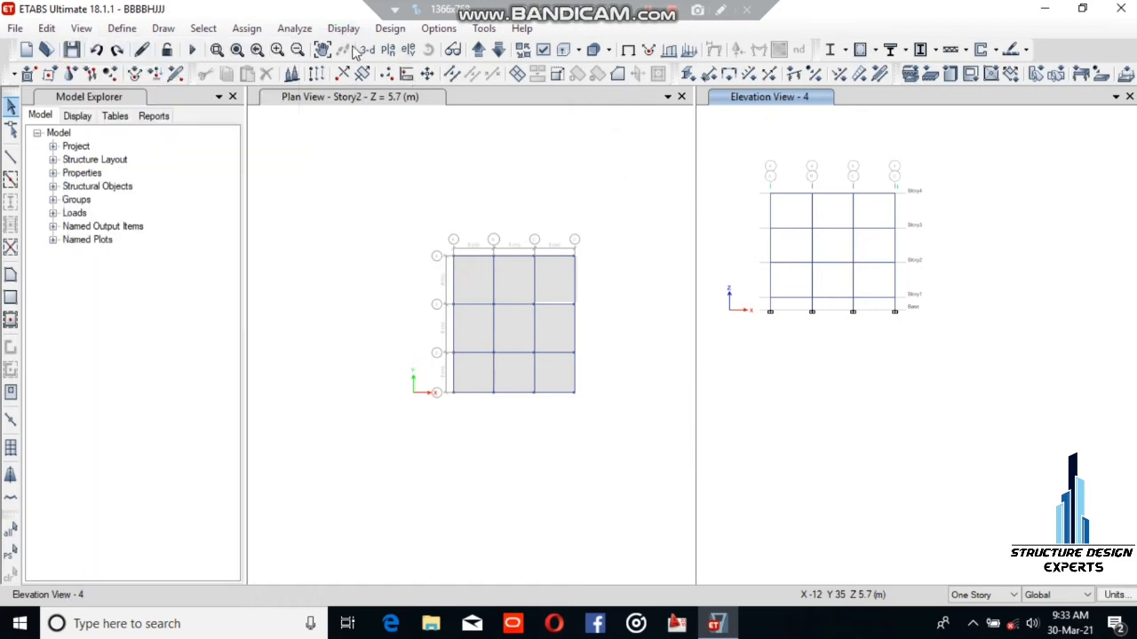
pyautogui.click(367, 48)
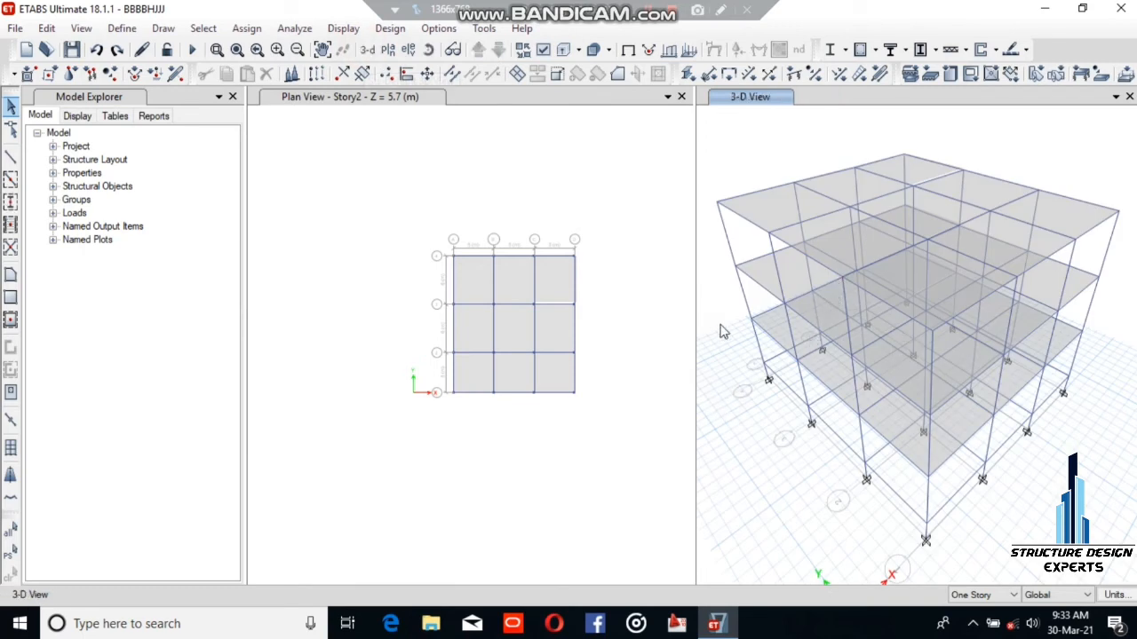
# Select the objects in the upper and lower bays of the Story2 plan and show only the selected objects.
pyautogui.click(788, 245)
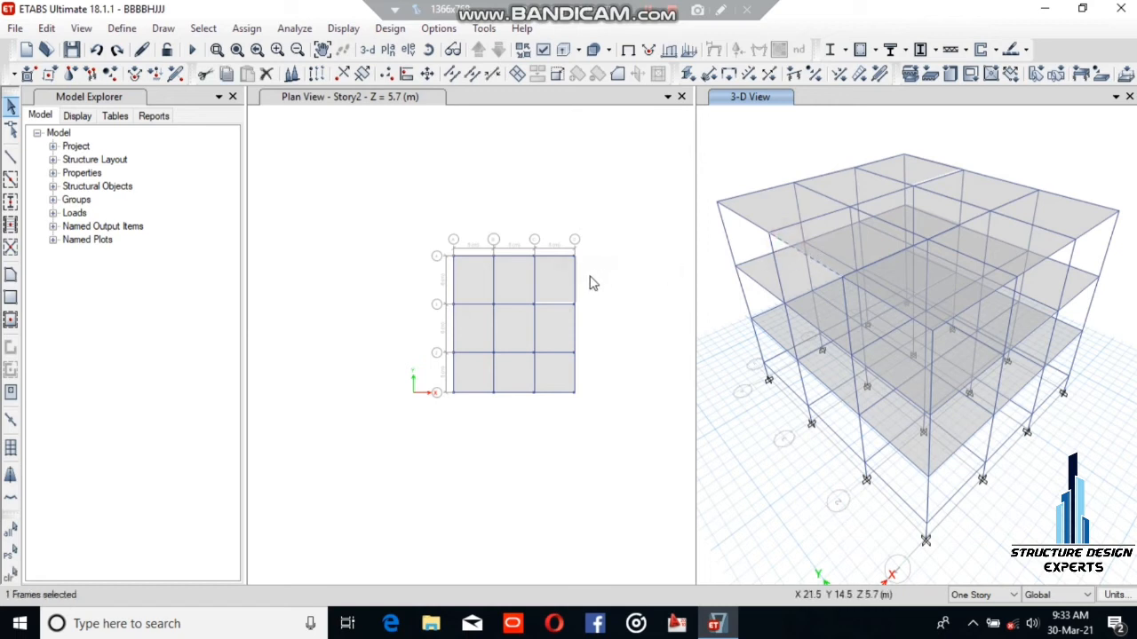
pyautogui.moveTo(647, 258); pyautogui.dragTo(399, 287)
pyautogui.moveTo(641, 355); pyautogui.dragTo(406, 432)
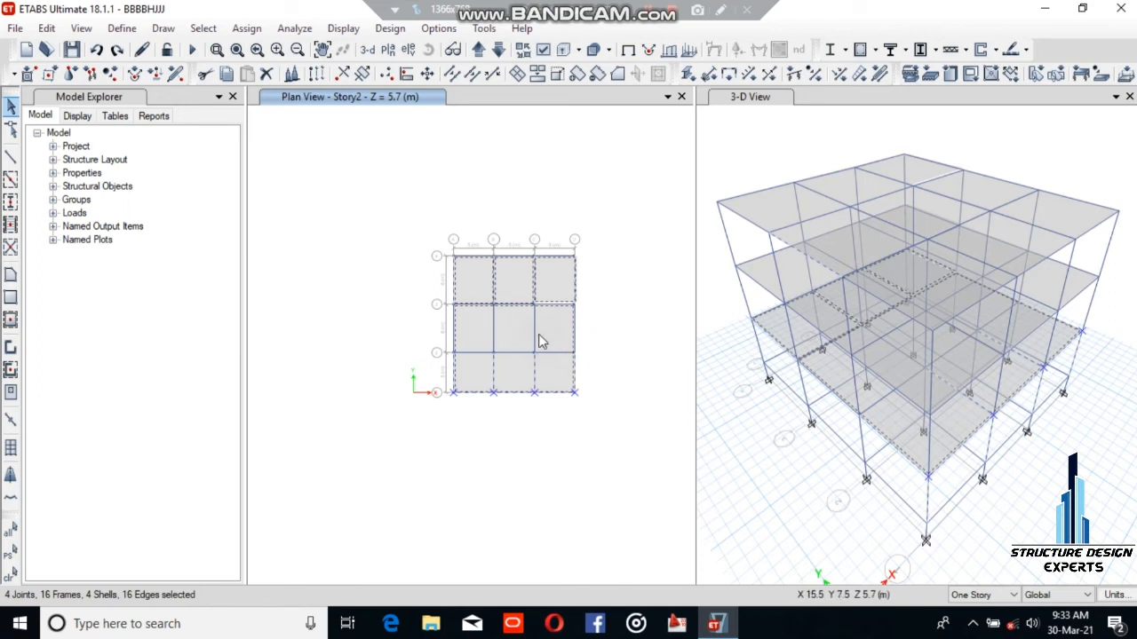
pyautogui.click(81, 27)
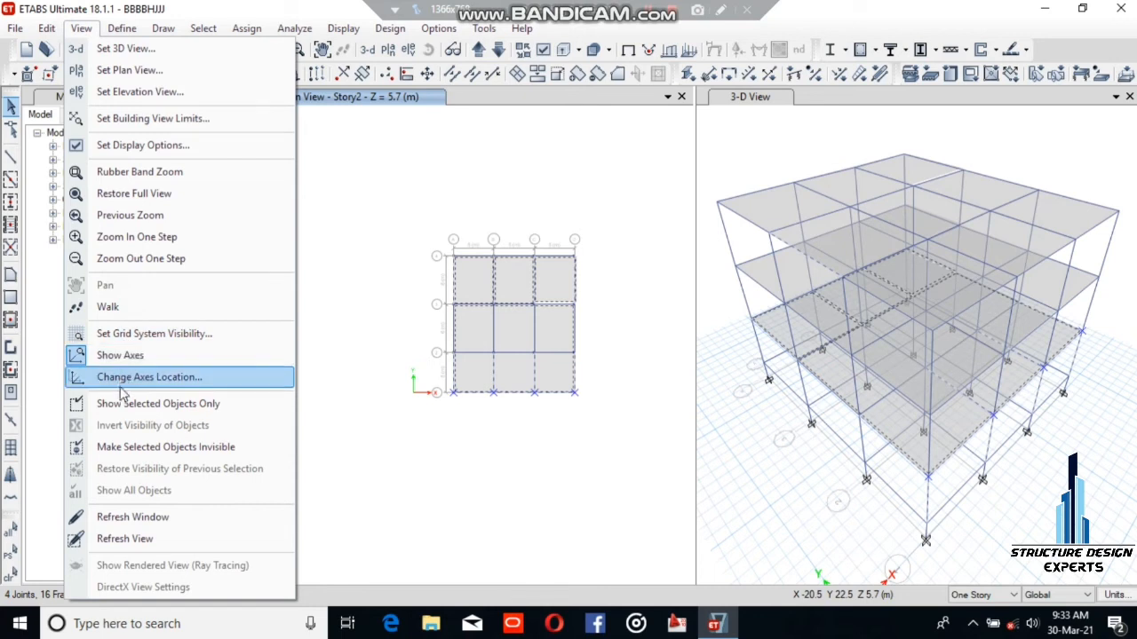
pyautogui.click(189, 404)
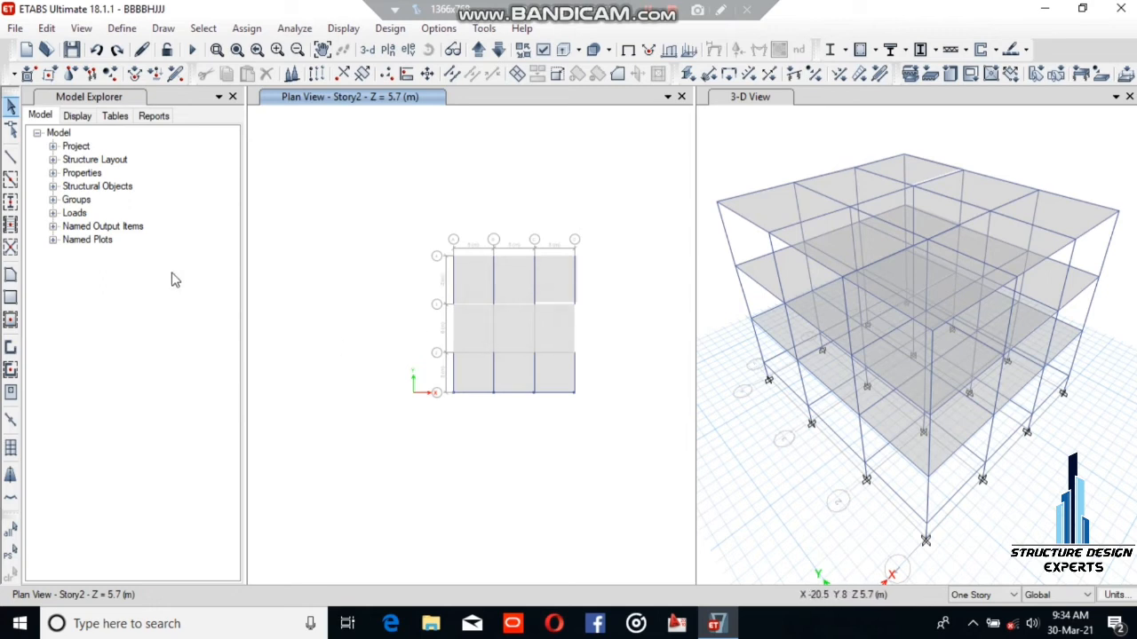
# Show all objects in the Story2 plan view and refresh the window.
pyautogui.click(82, 28)
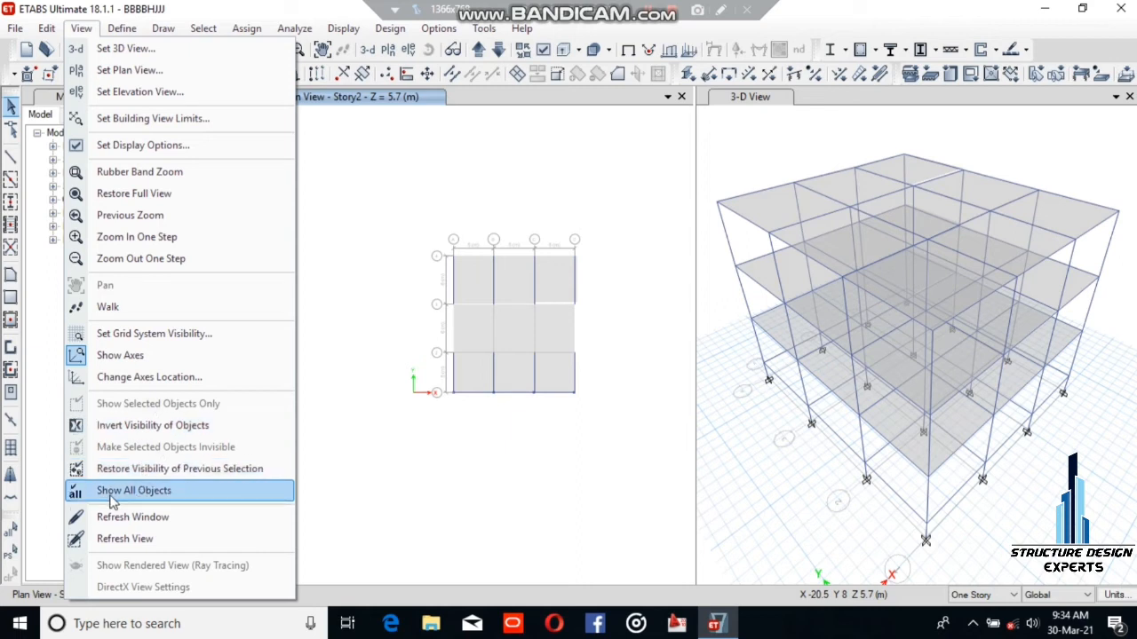
pyautogui.click(163, 497)
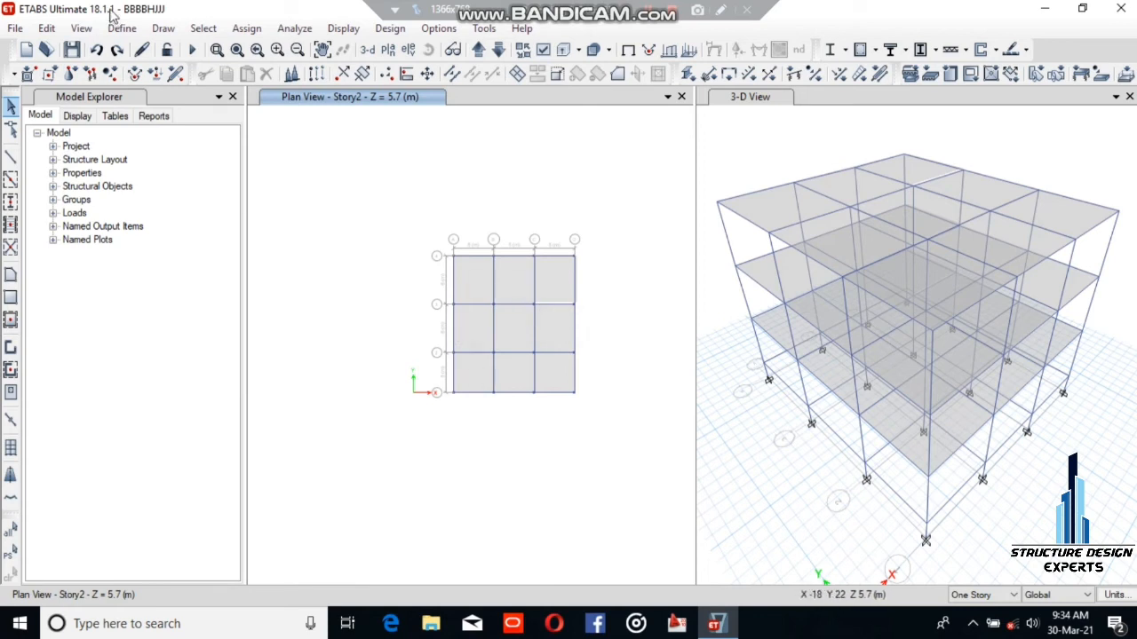
pyautogui.click(81, 28)
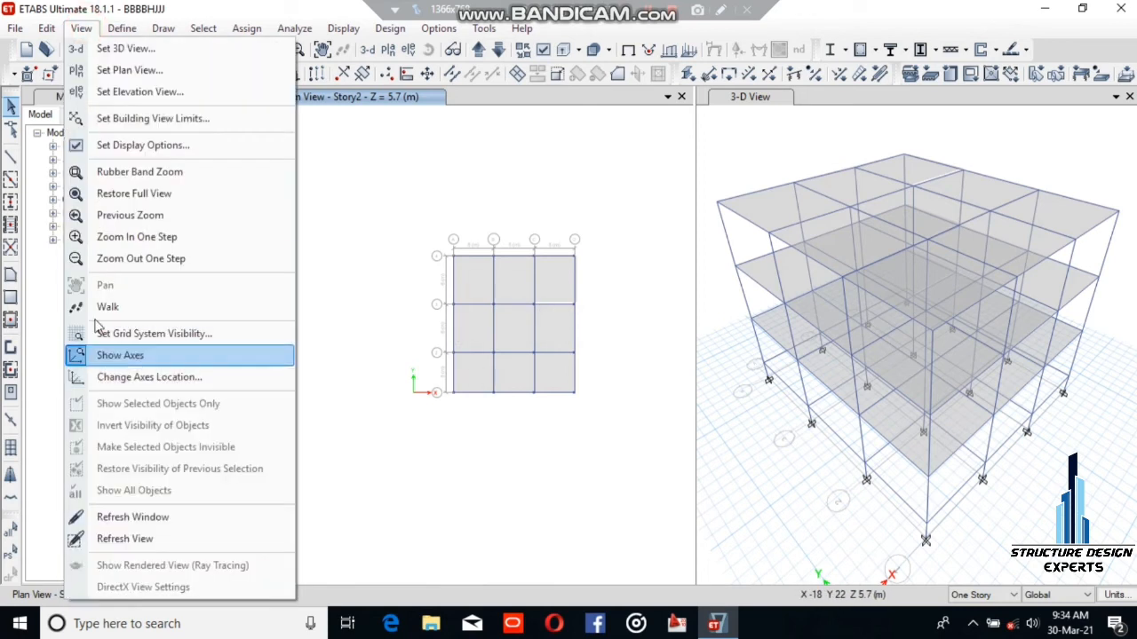
pyautogui.click(144, 521)
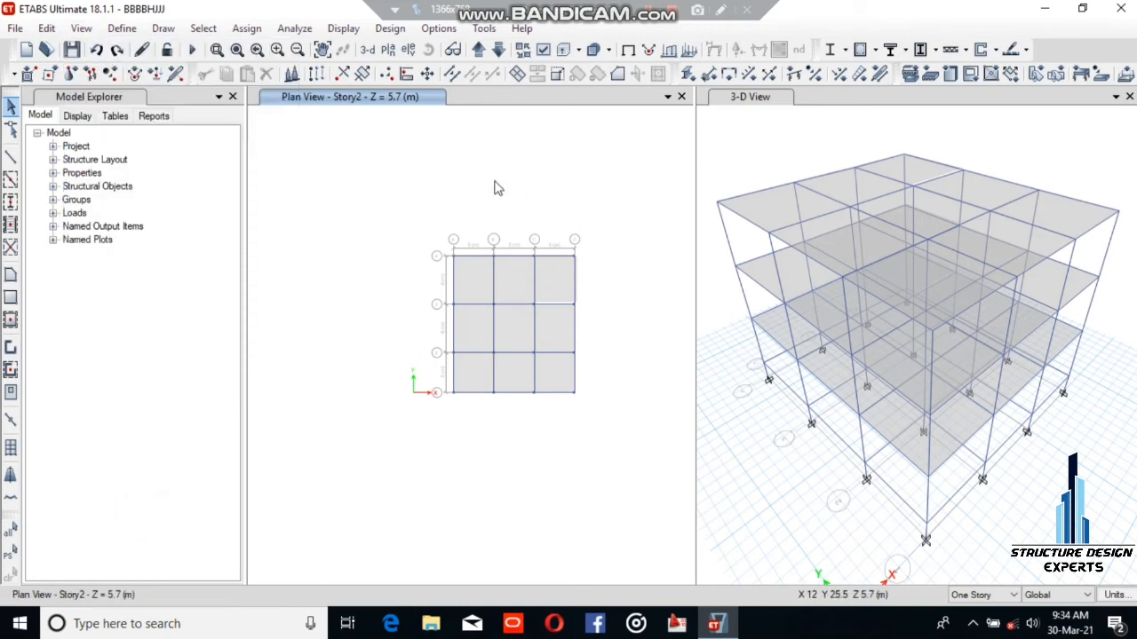
pyautogui.click(80, 30)
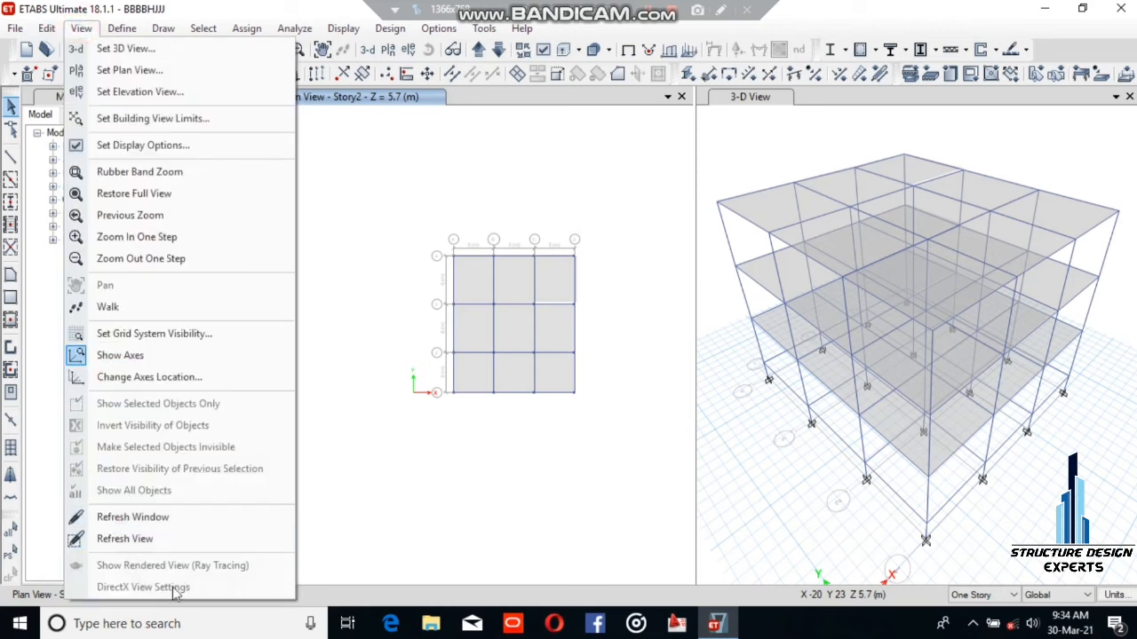
pyautogui.click(609, 321)
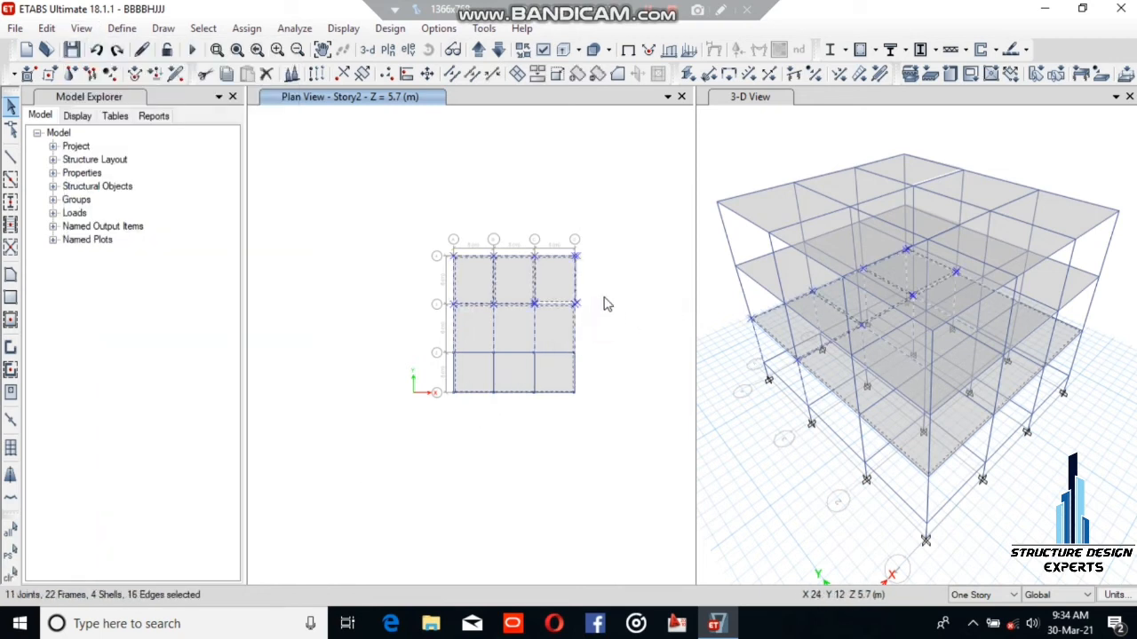
pyautogui.press('Escape')
# Open the ray-traced rendered view of the 3D model and enable Use Texture.
pyautogui.click(778, 171)
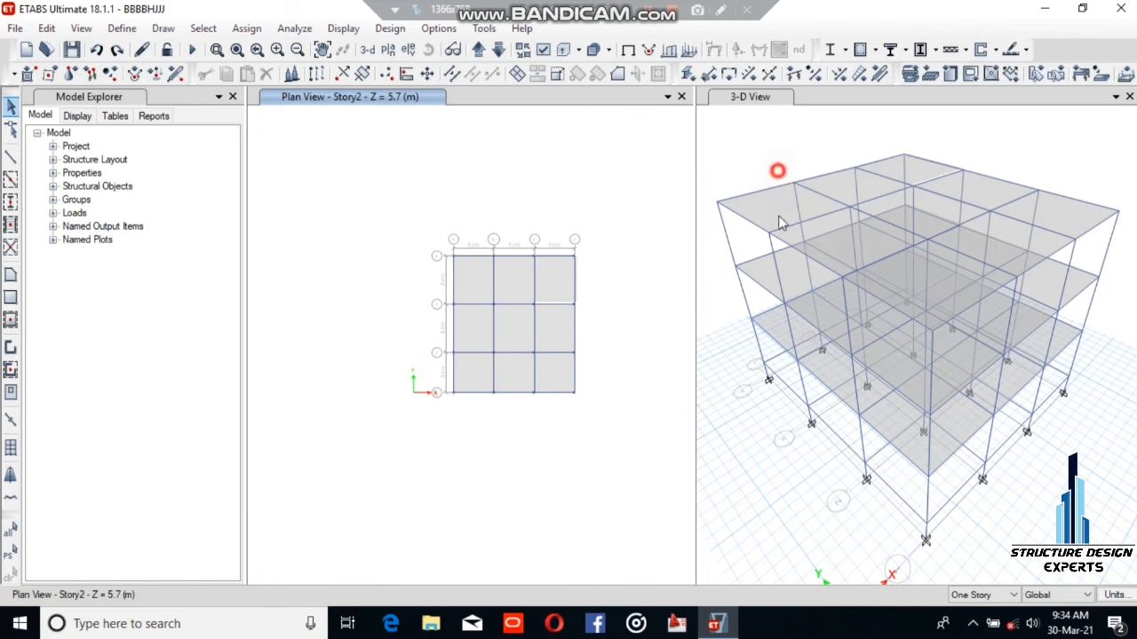
pyautogui.moveTo(778, 222); pyautogui.dragTo(800, 267)
pyautogui.click(47, 29)
pyautogui.click(81, 28)
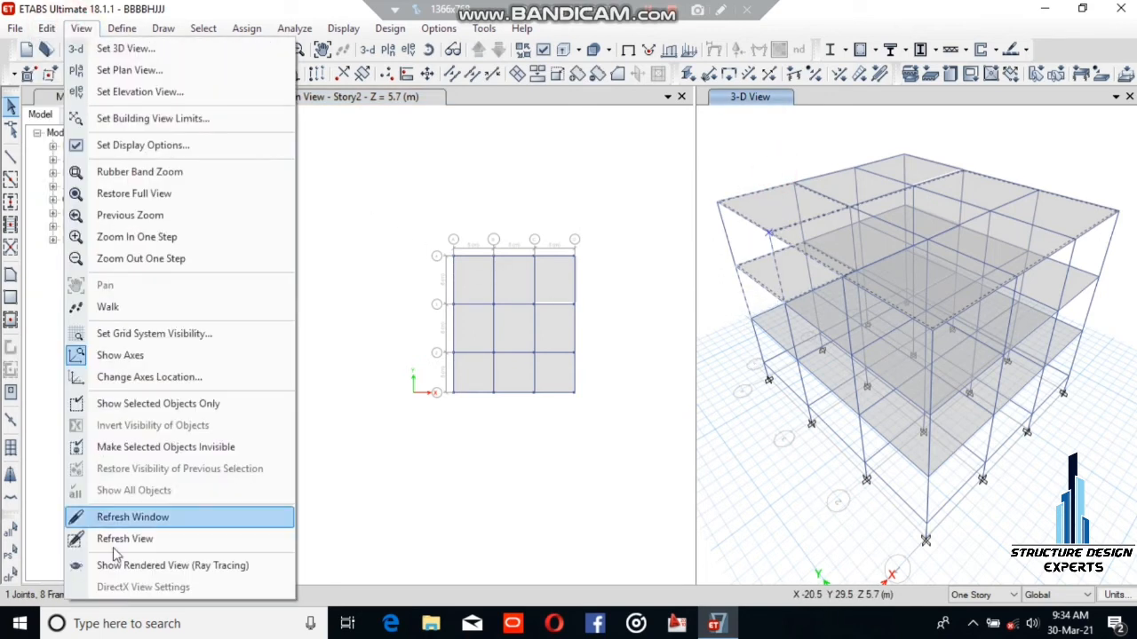
pyautogui.click(179, 565)
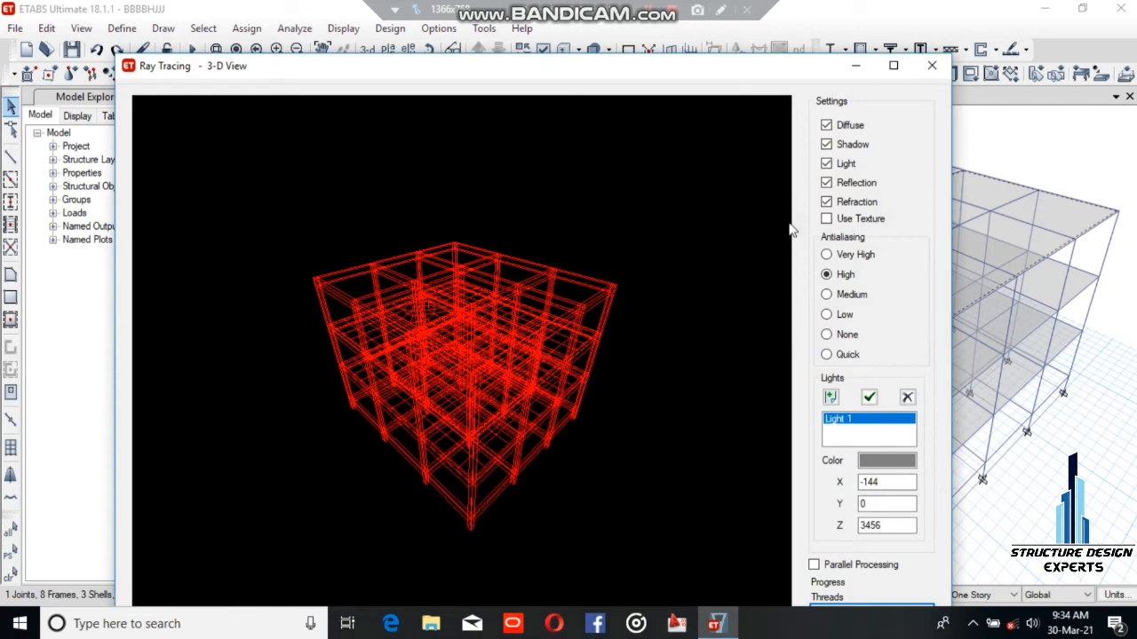
pyautogui.click(826, 220)
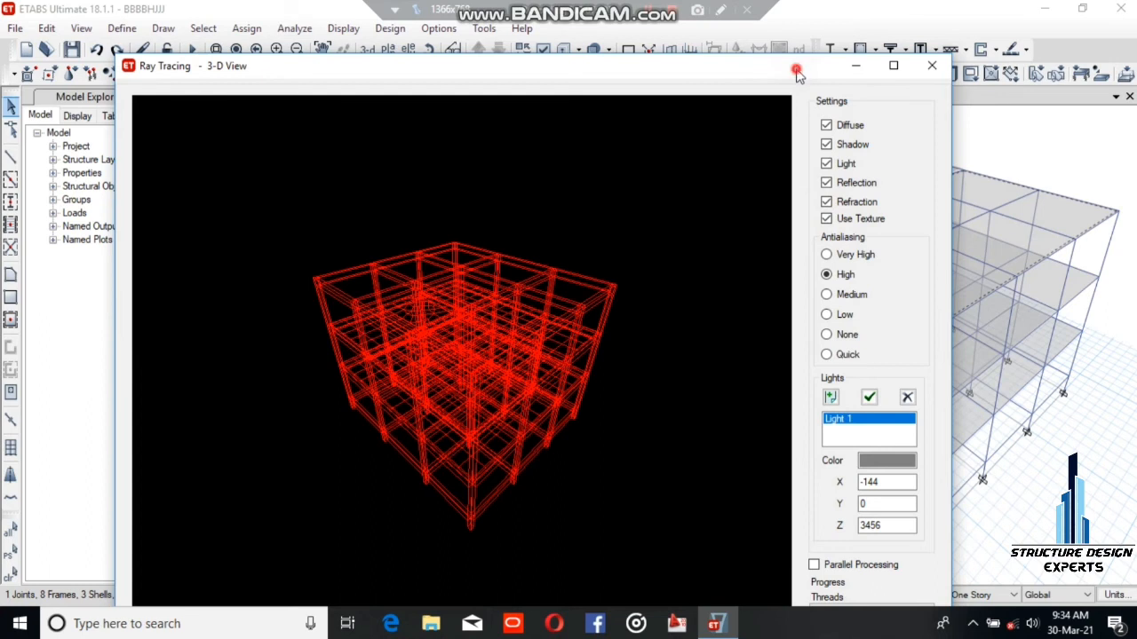
# Move the Ray Tracing window up to bring its lower rendering settings into view.
pyautogui.moveTo(796, 73); pyautogui.dragTo(785, 21)
pyautogui.click(860, 560)
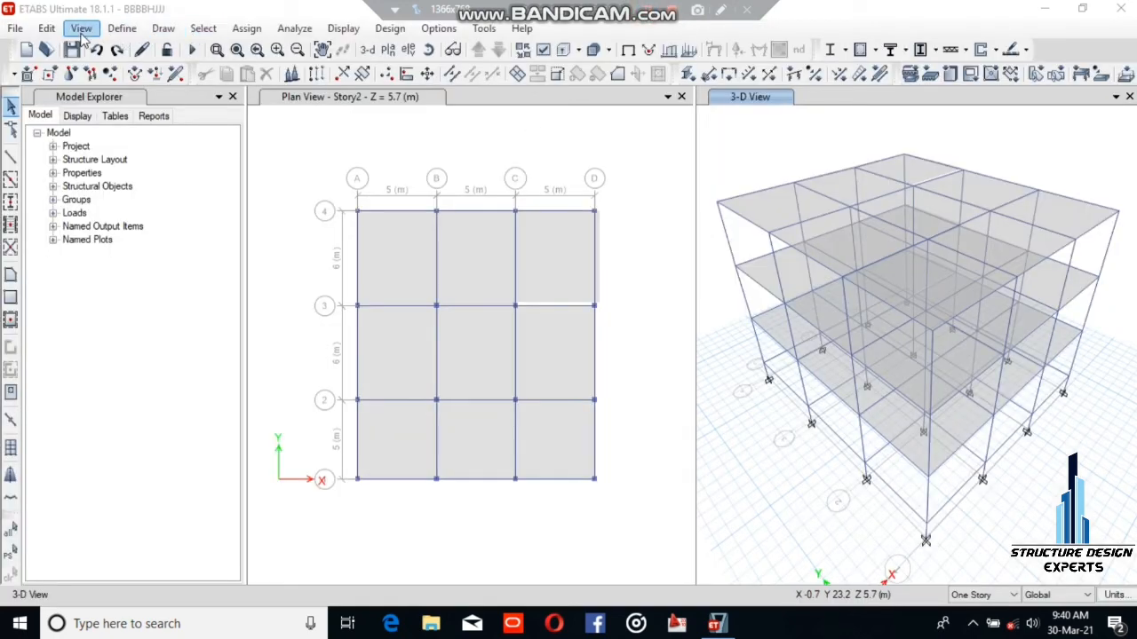
pyautogui.click(81, 29)
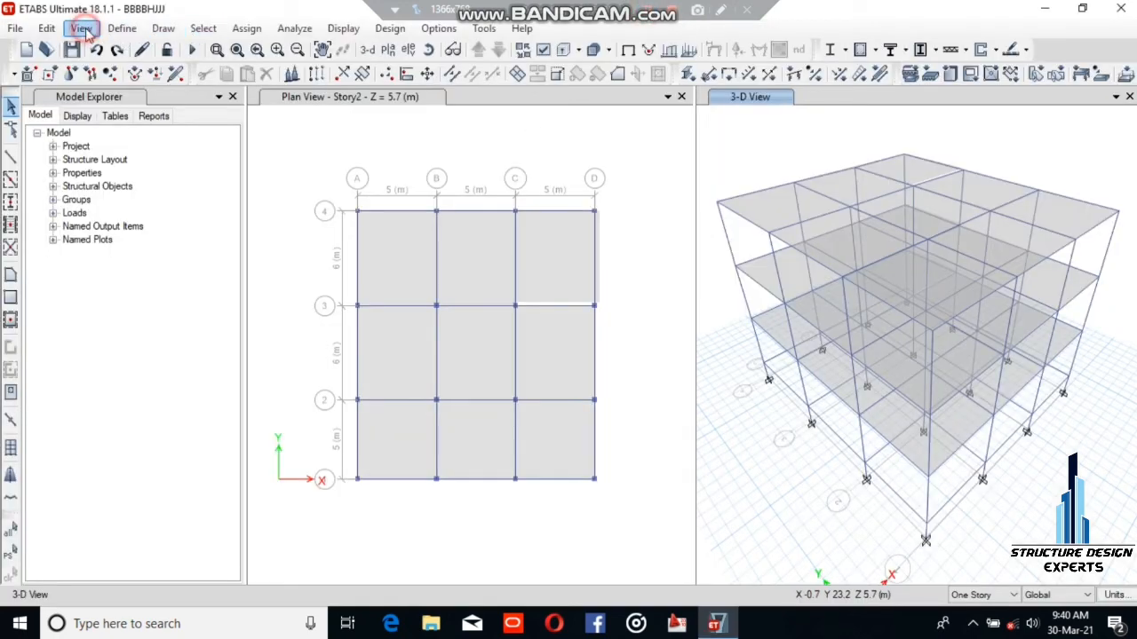
pyautogui.click(85, 30)
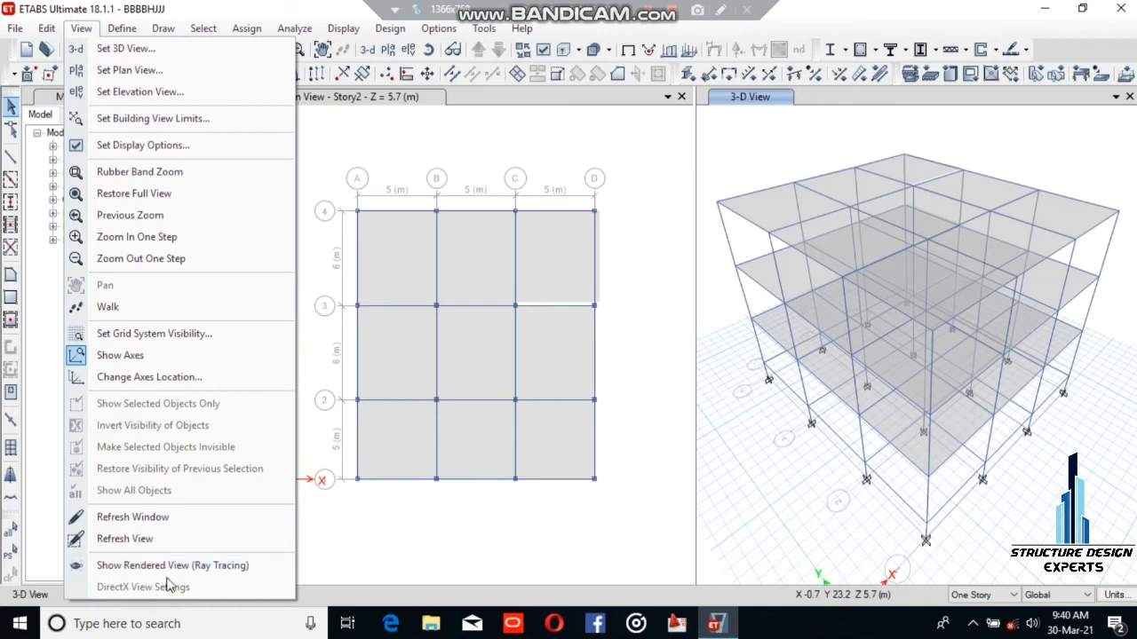
# Look through the list of defined materials and leave it without changes.
pyautogui.click(128, 32)
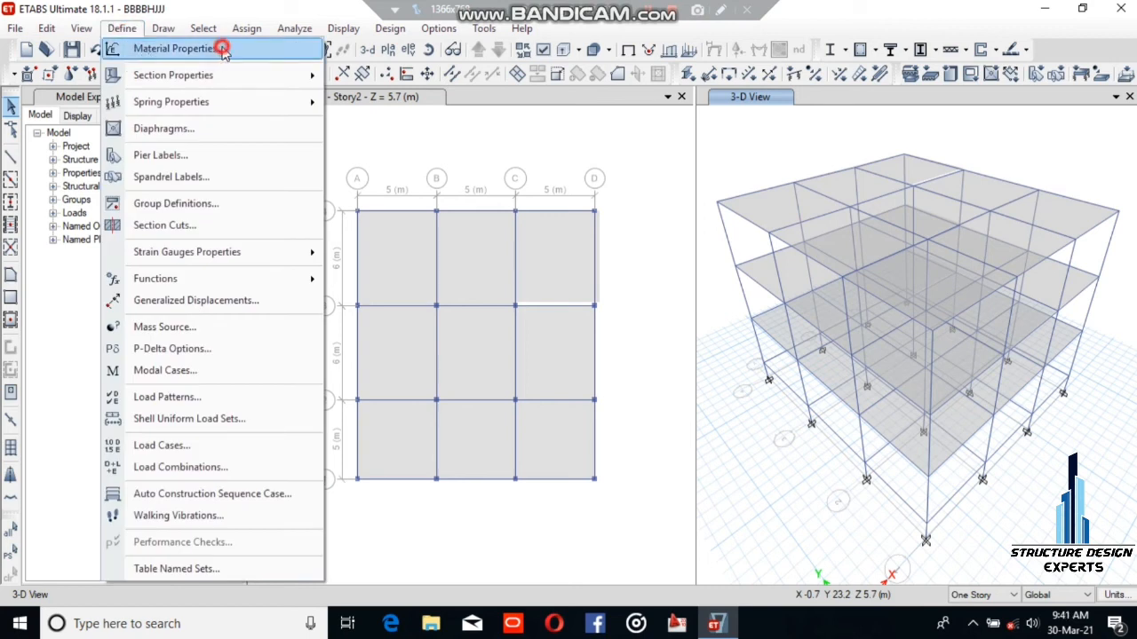
pyautogui.click(174, 49)
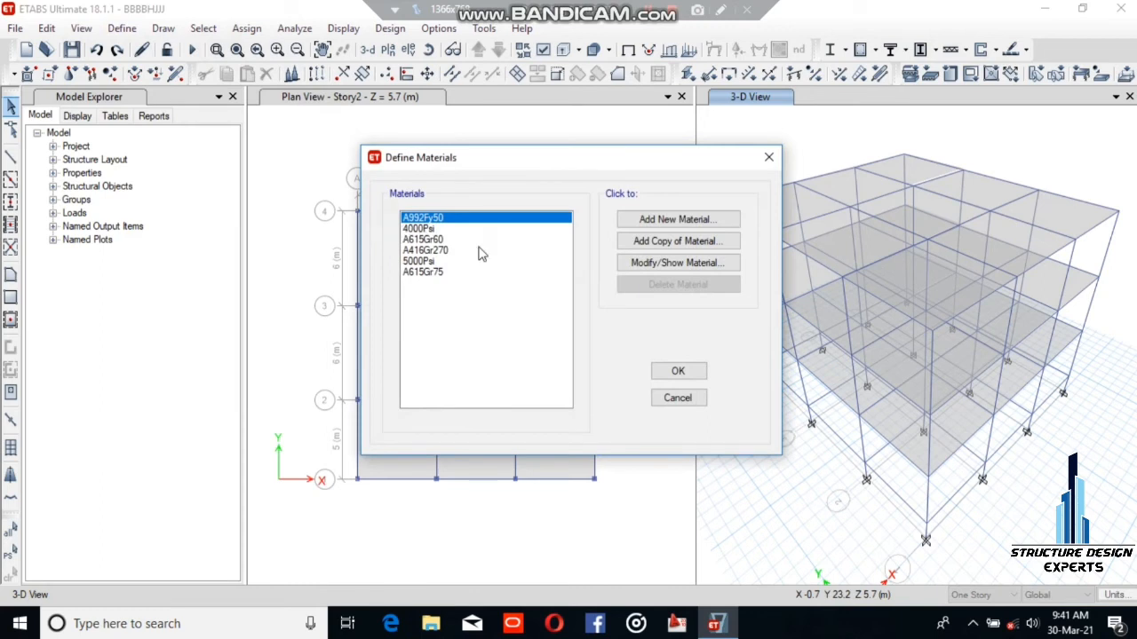
pyautogui.click(677, 398)
# Examine the property data of the Deck1 deck section and leave the deck properties without changes.
pyautogui.click(122, 29)
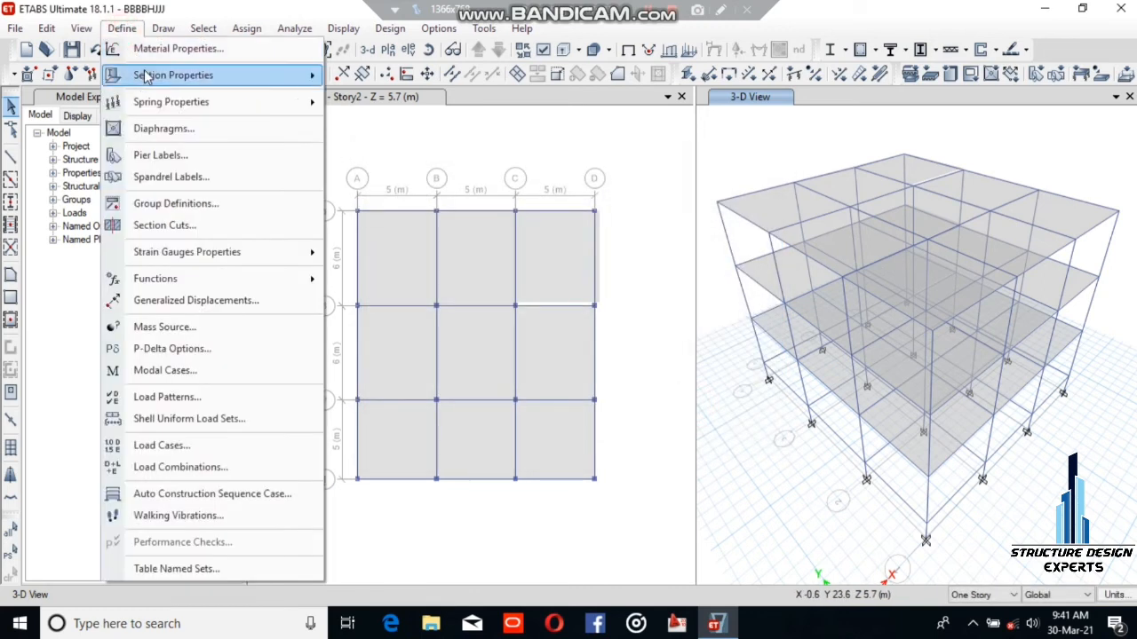
pyautogui.moveTo(142, 74)
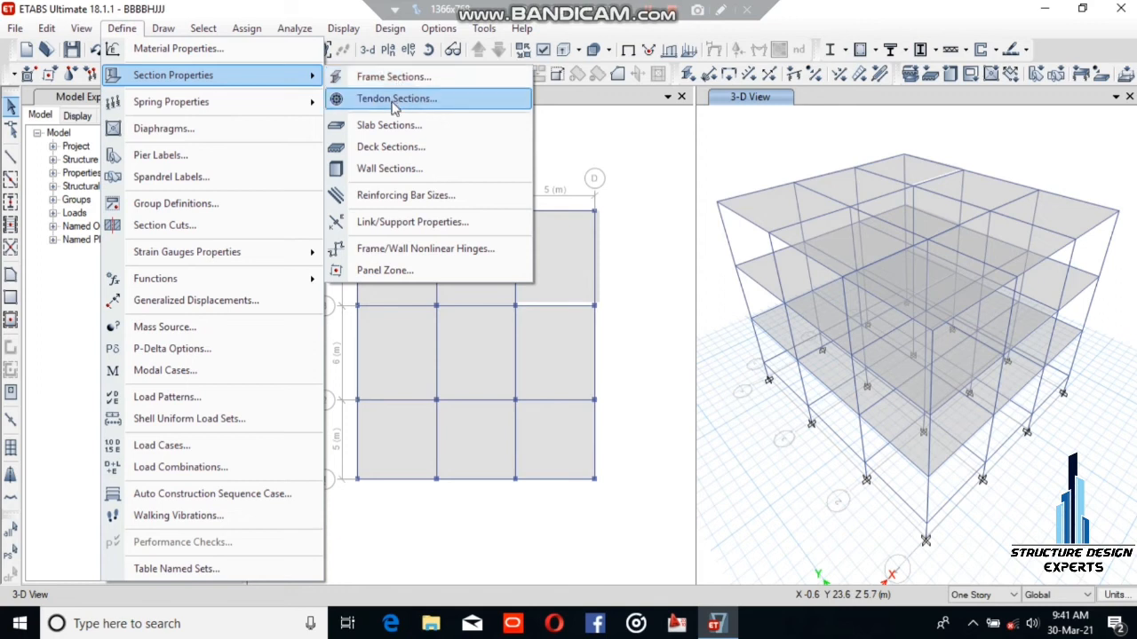
pyautogui.click(383, 151)
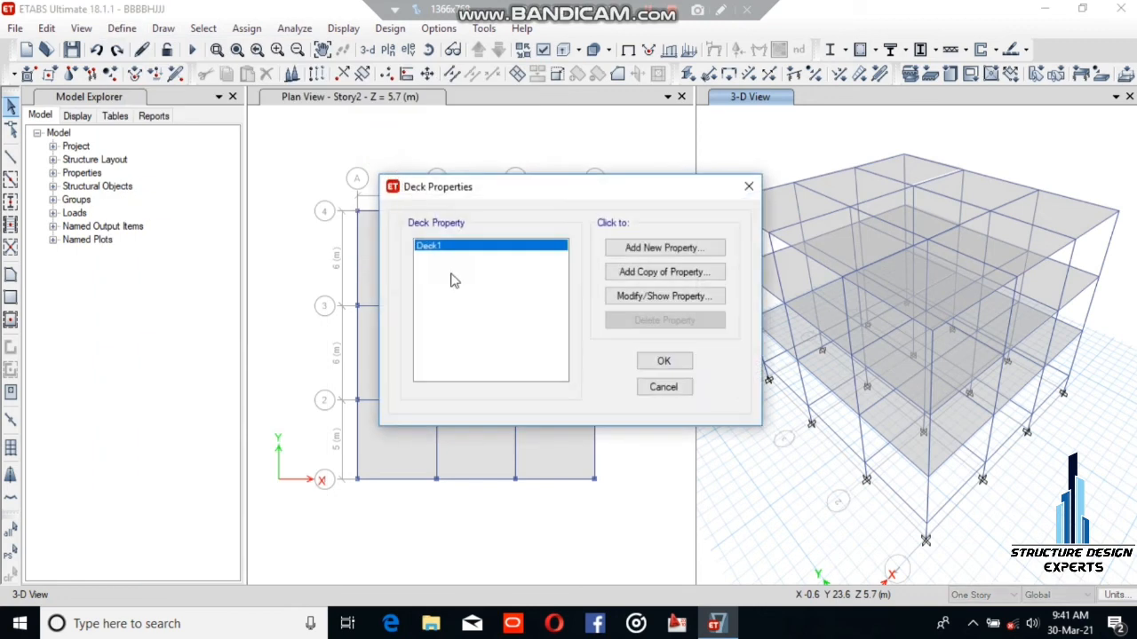
pyautogui.click(641, 298)
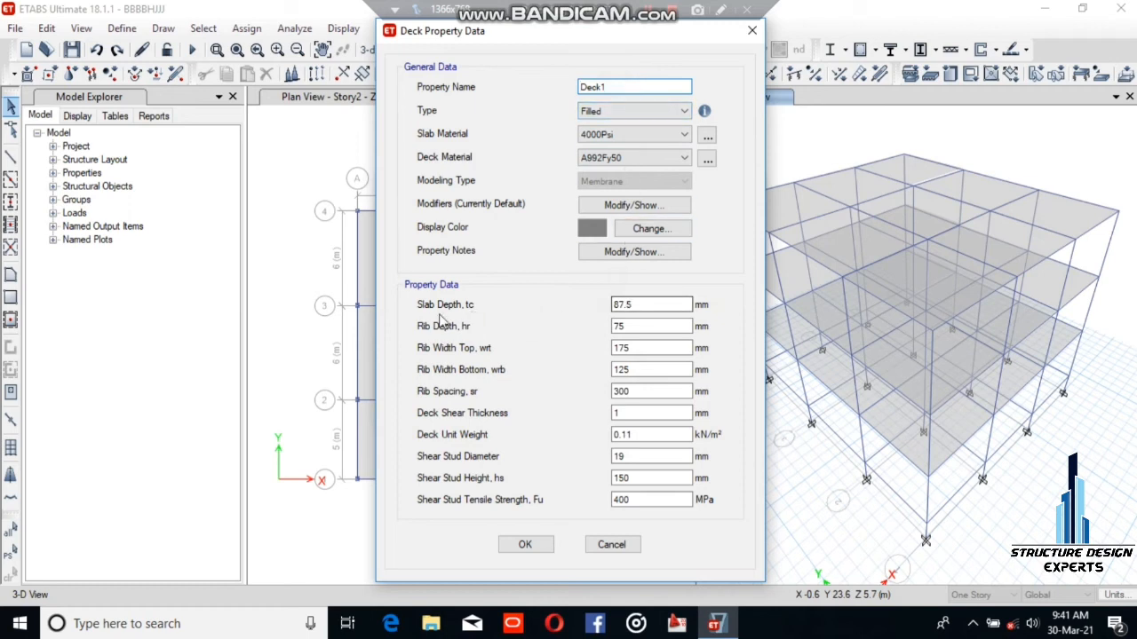
pyautogui.click(611, 544)
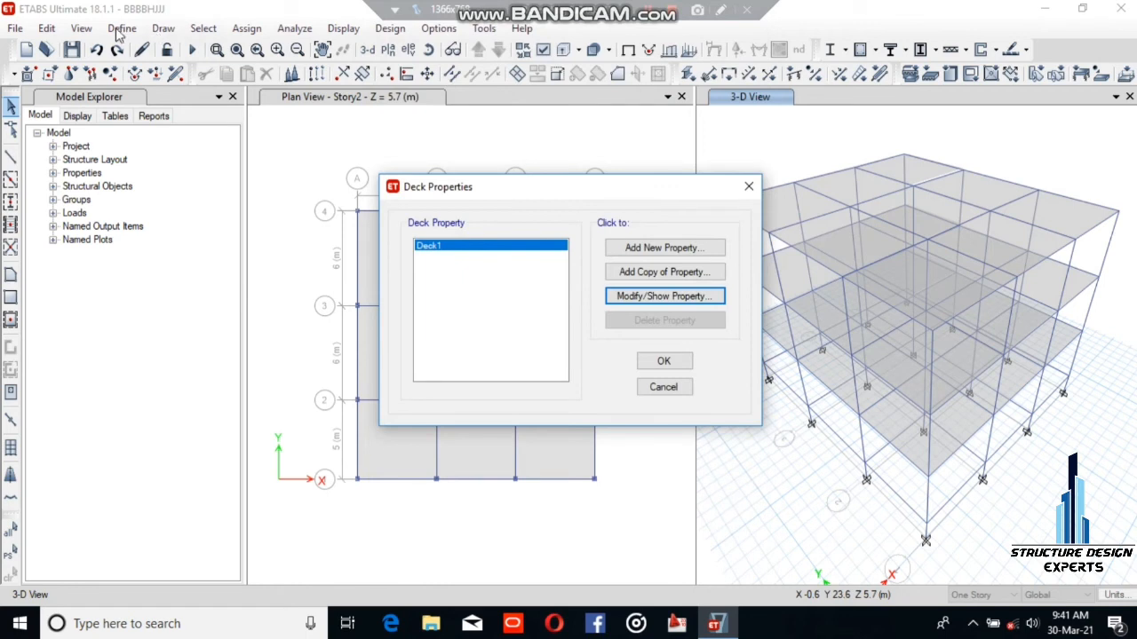
pyautogui.click(663, 387)
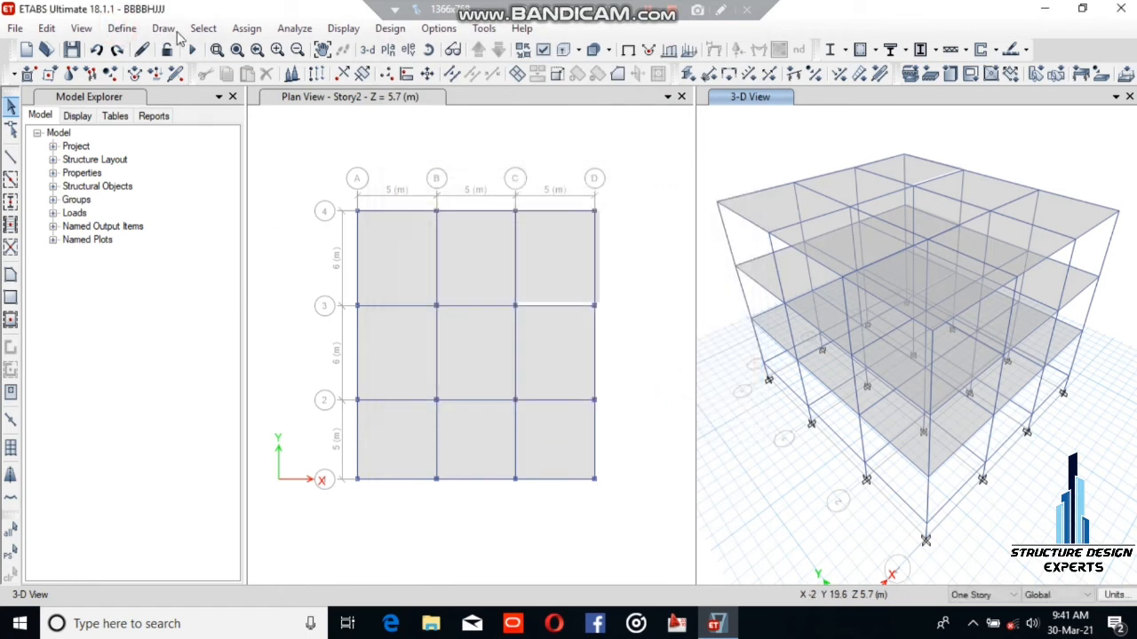
# Try adding a wall pier label named P2 and cancel the pier label changes.
pyautogui.click(122, 29)
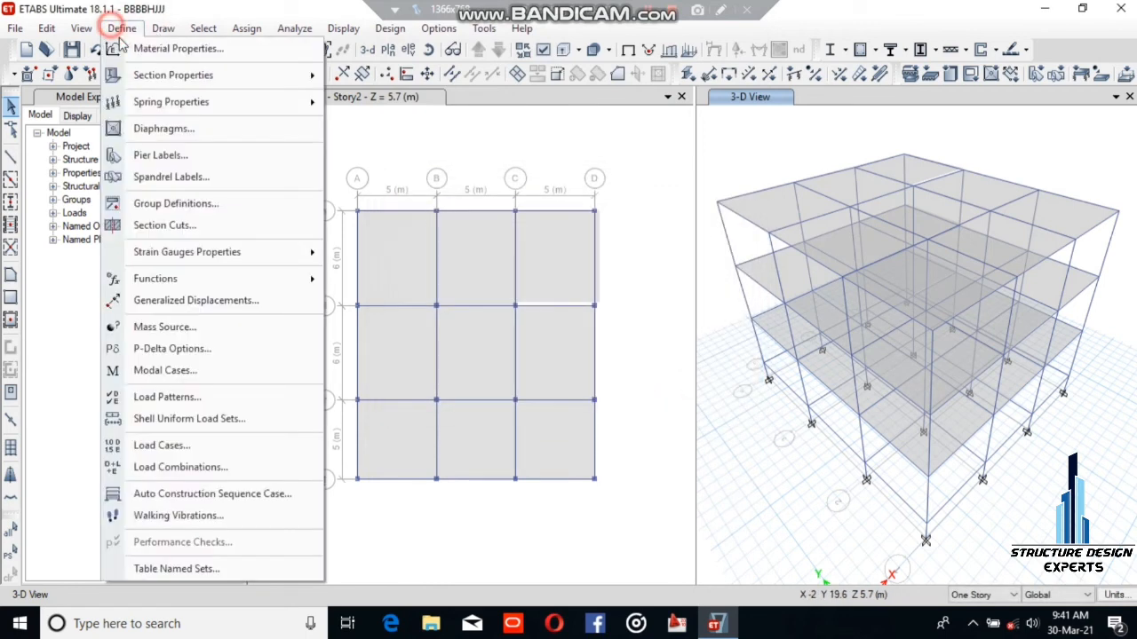
pyautogui.click(144, 155)
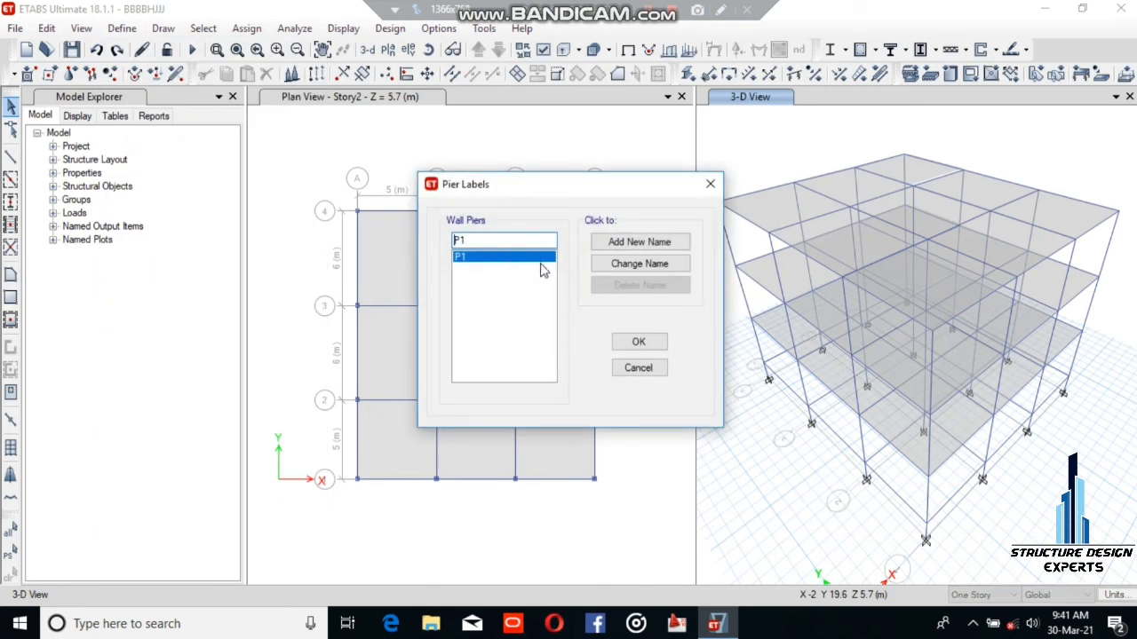
pyautogui.click(636, 243)
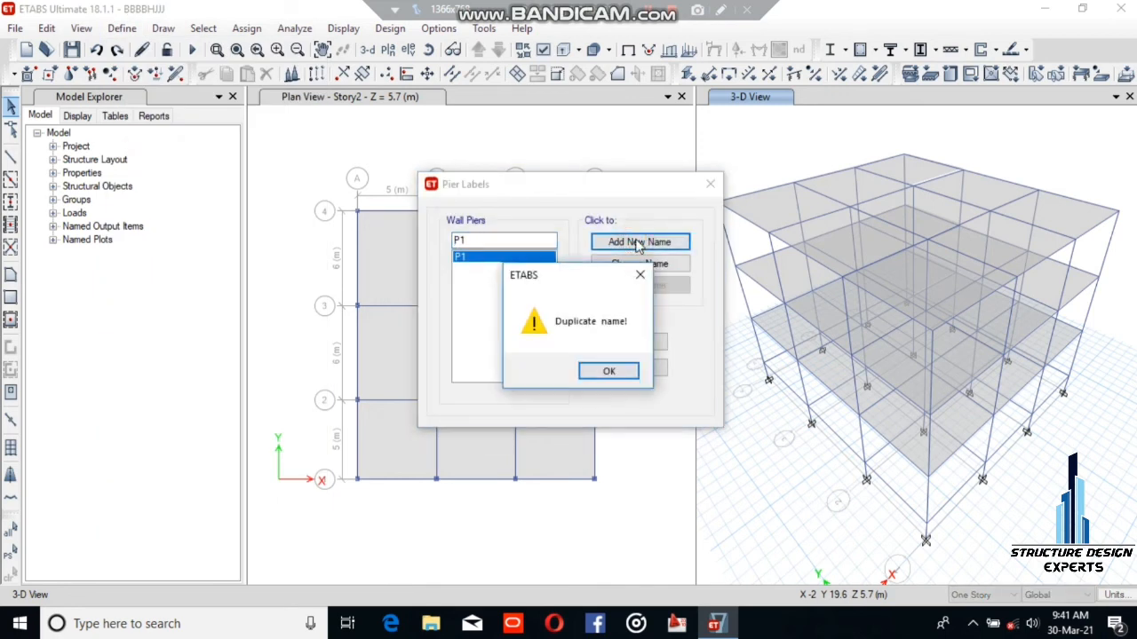
pyautogui.click(612, 371)
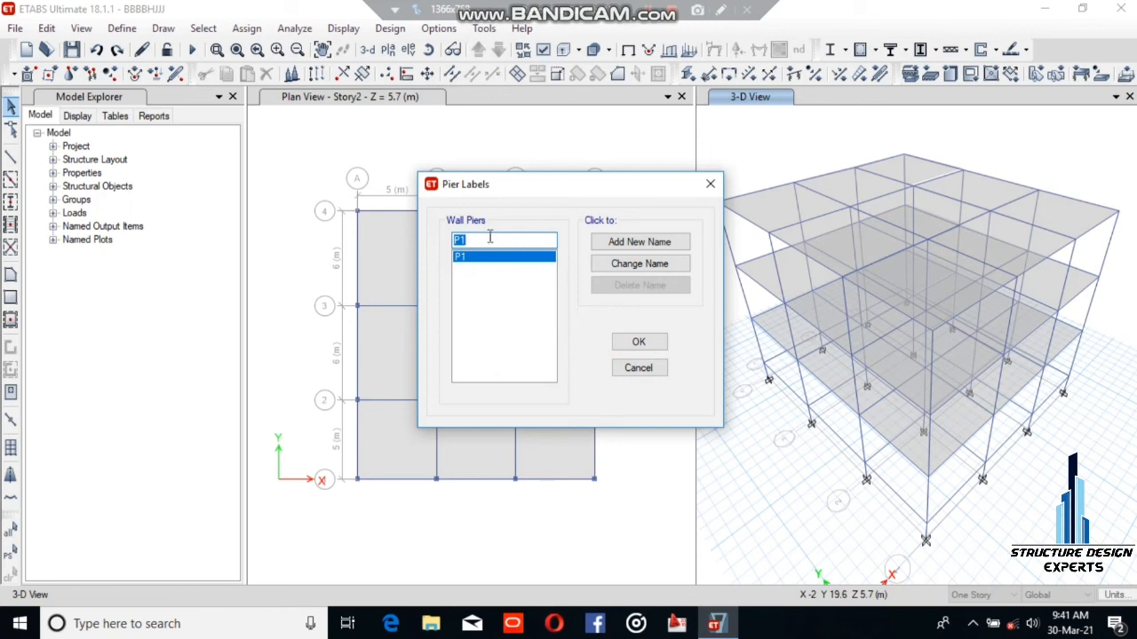
pyautogui.click(462, 240)
pyautogui.write('2')
pyautogui.click(662, 241)
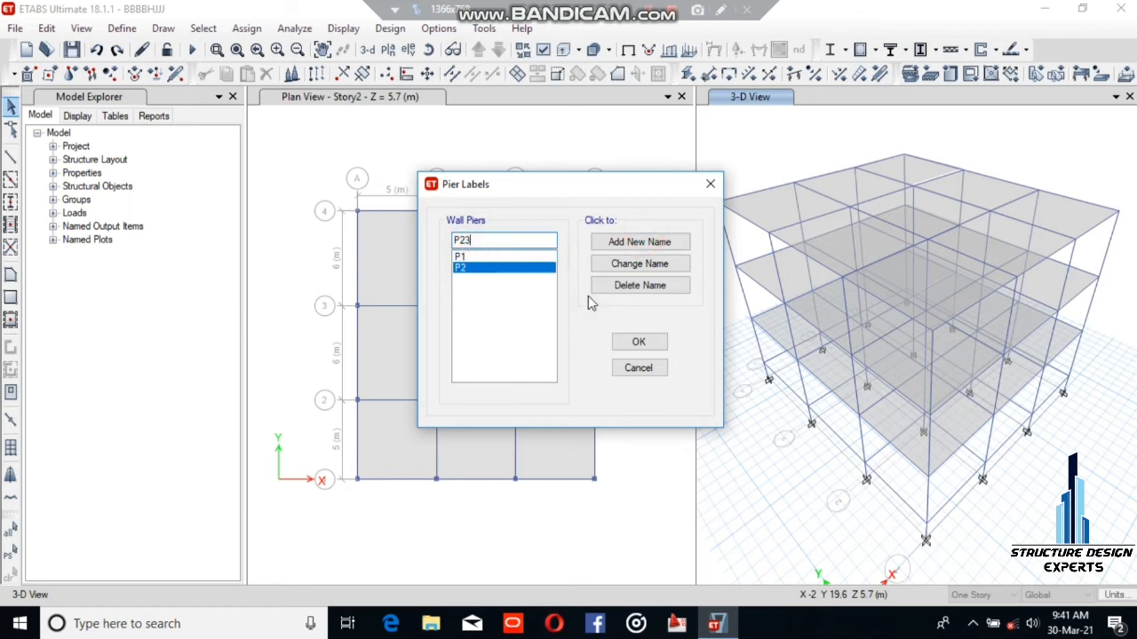
pyautogui.click(639, 368)
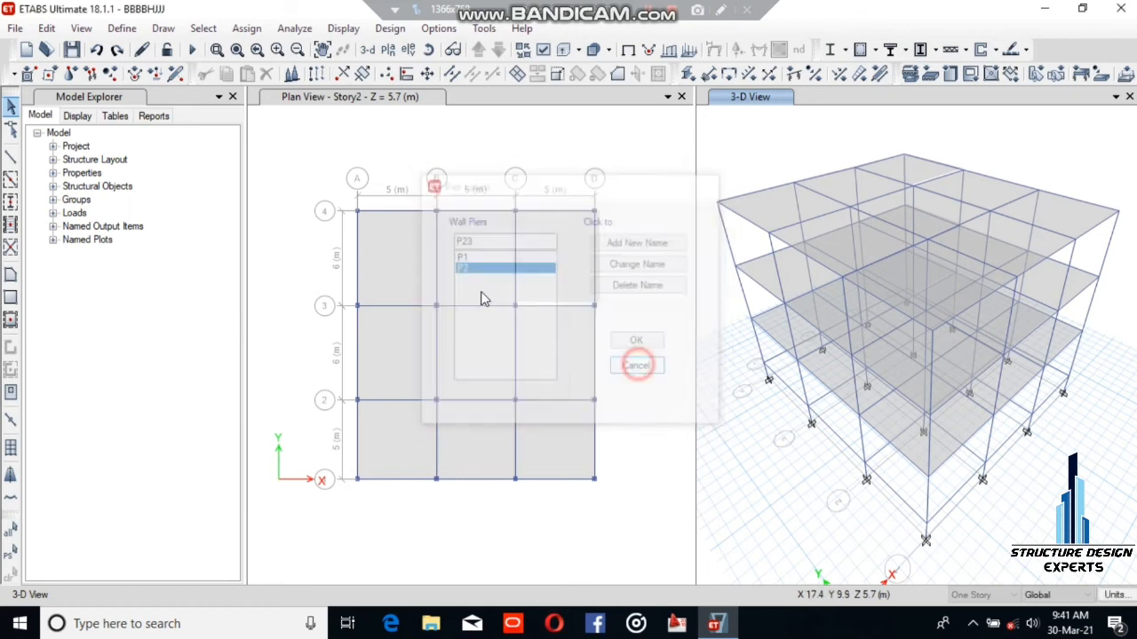
# Look at the generalized displacements definition and leave it without changes.
pyautogui.click(123, 28)
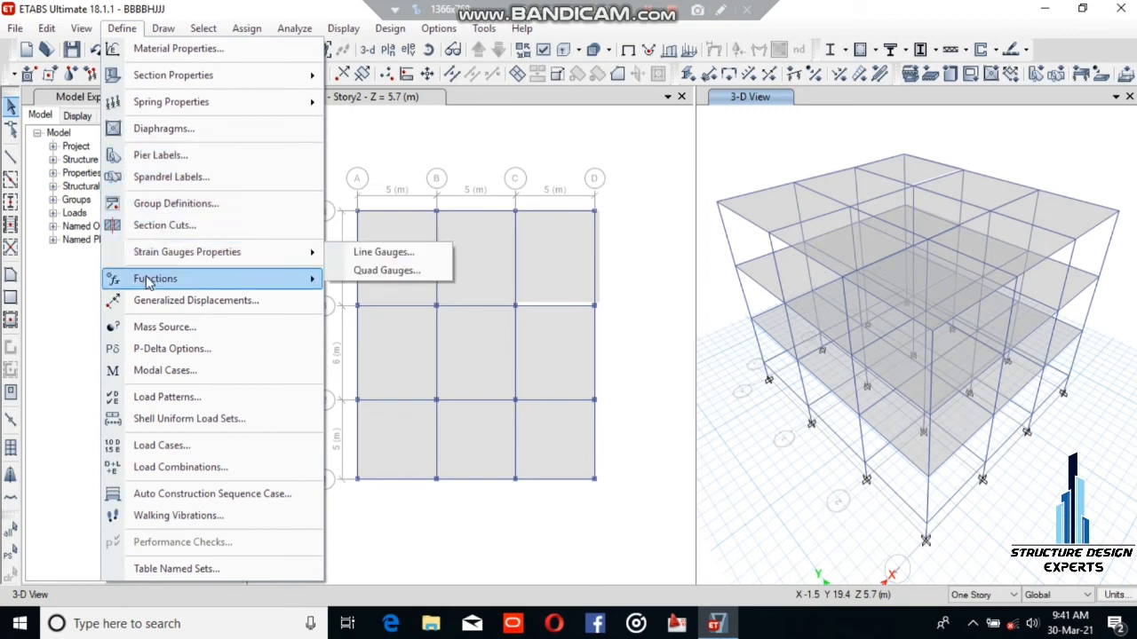
pyautogui.moveTo(162, 283)
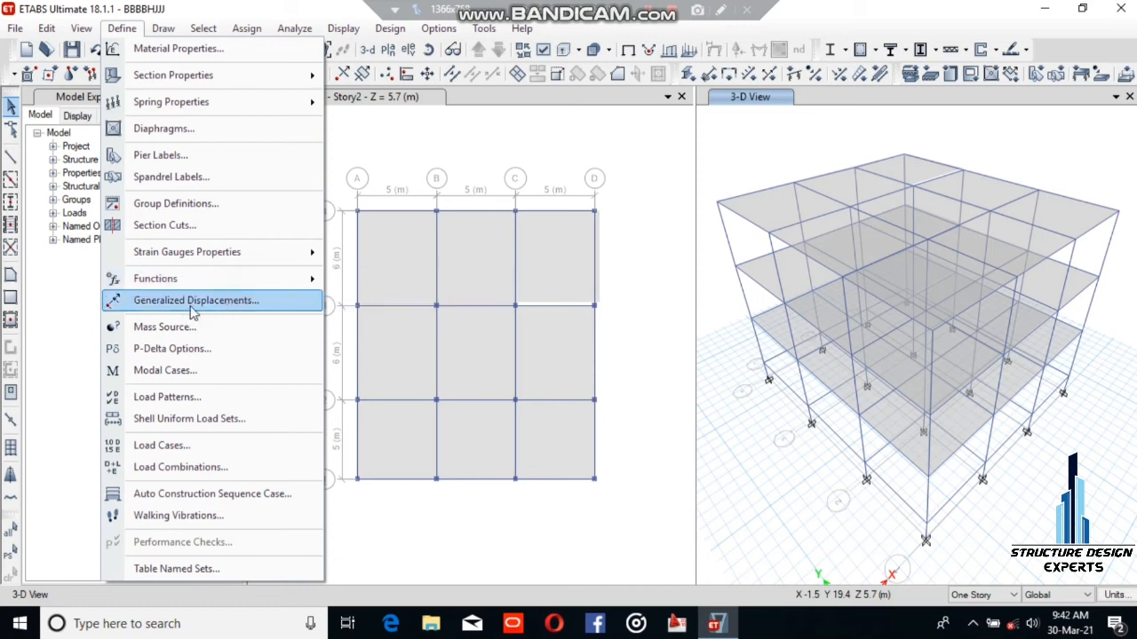
pyautogui.click(229, 304)
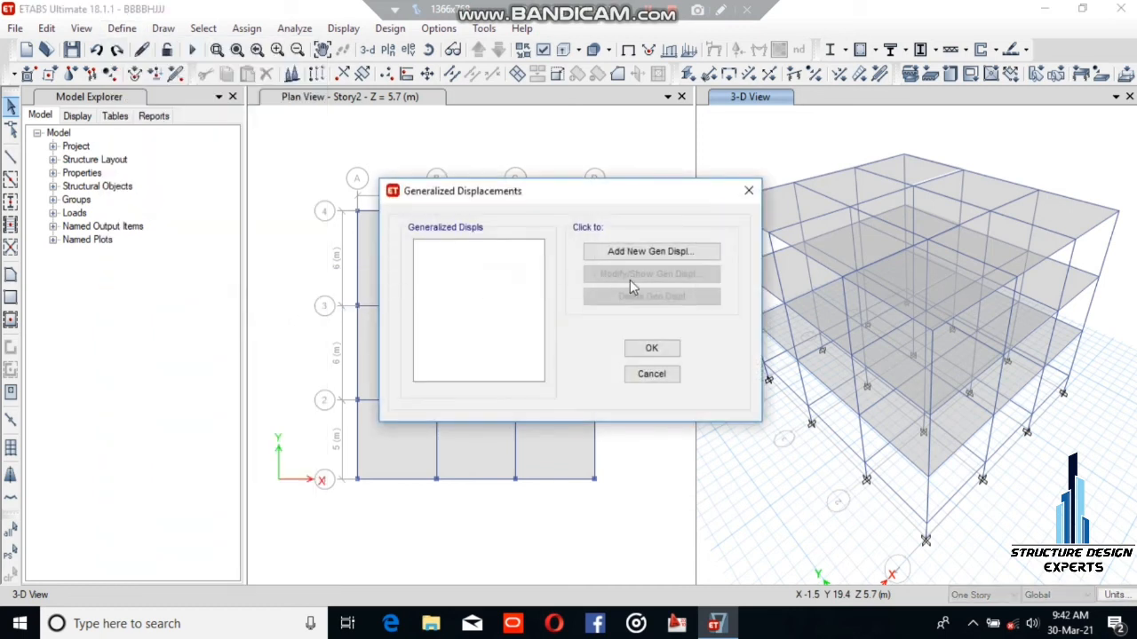
pyautogui.click(651, 374)
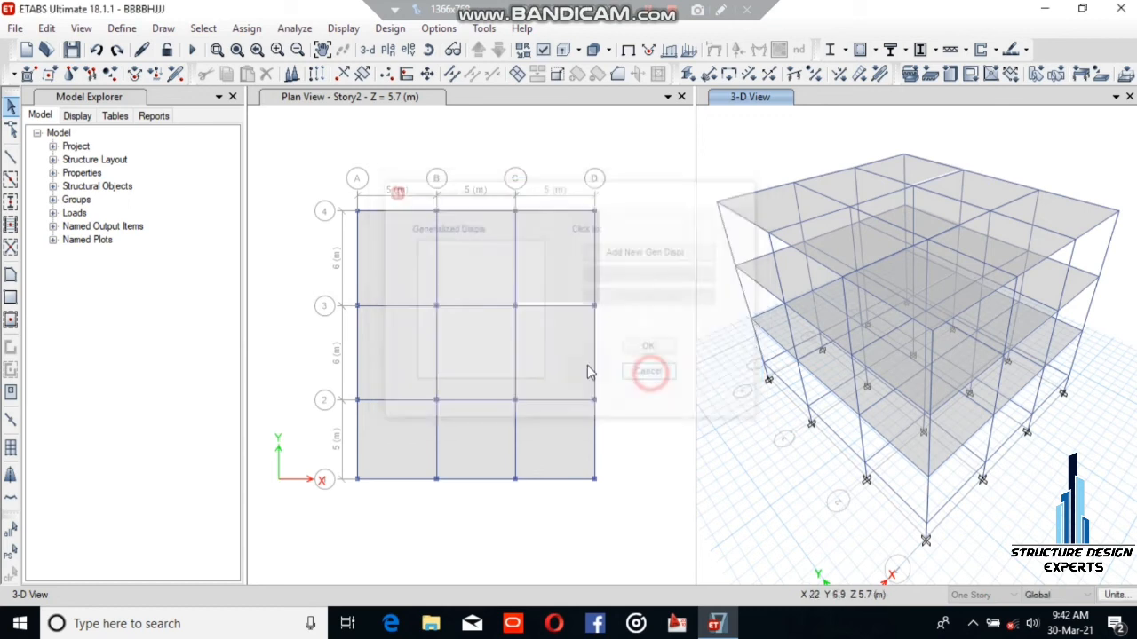
pyautogui.click(123, 29)
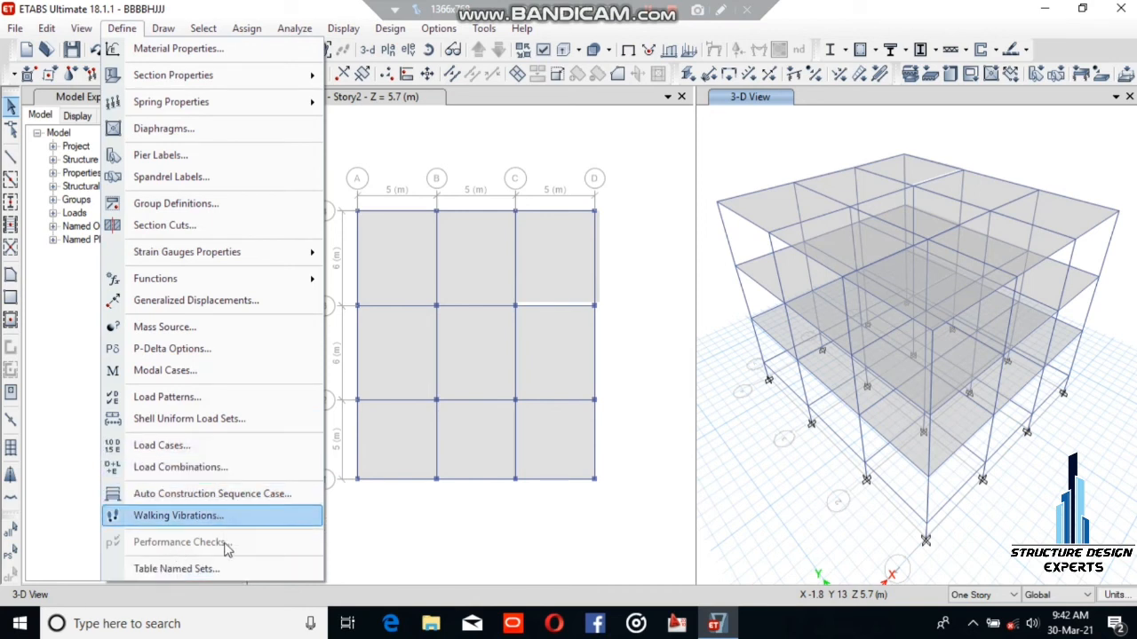
pyautogui.click(162, 30)
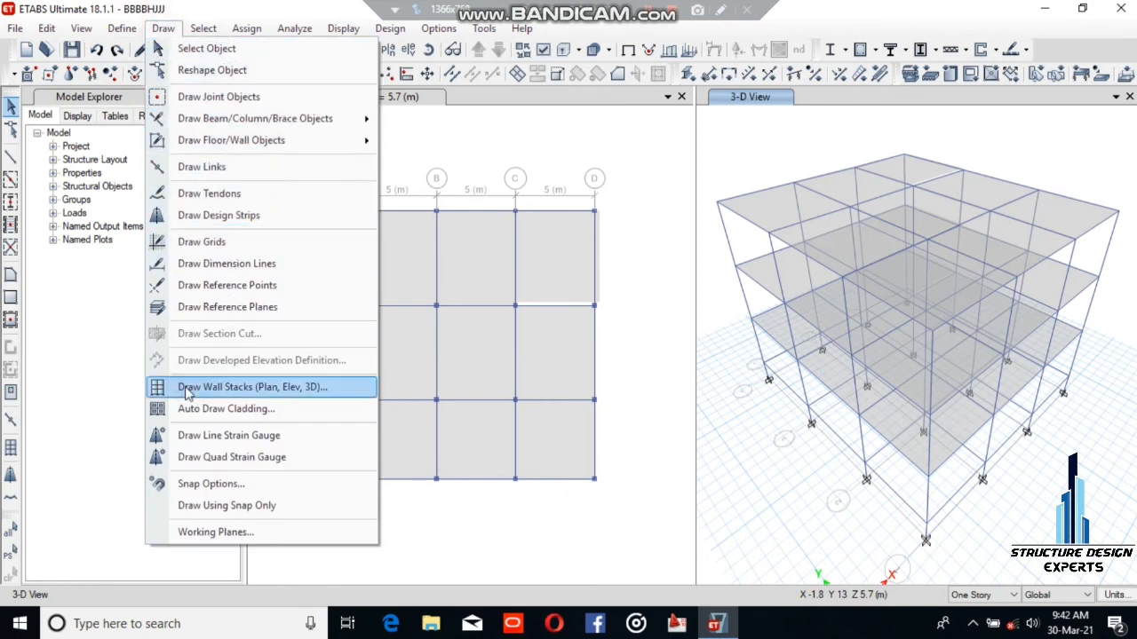
# Select the objects around the bay between grids A–B and 3–4 in the Story2 plan and clear the selection.
pyautogui.click(423, 160)
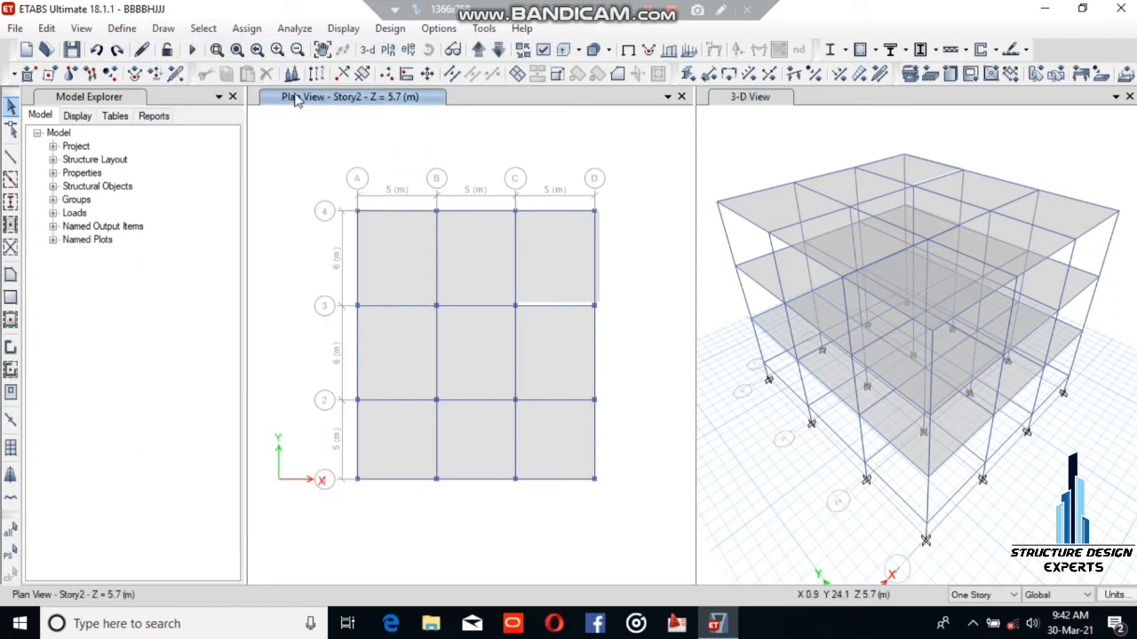
pyautogui.click(248, 29)
pyautogui.click(203, 29)
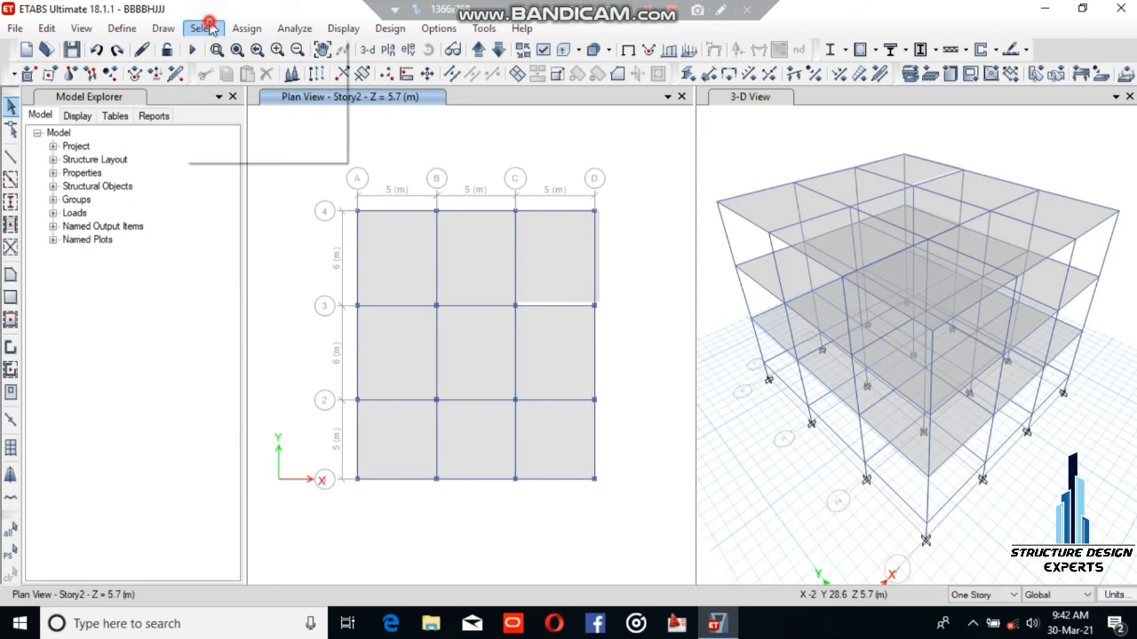
pyautogui.moveTo(267, 48)
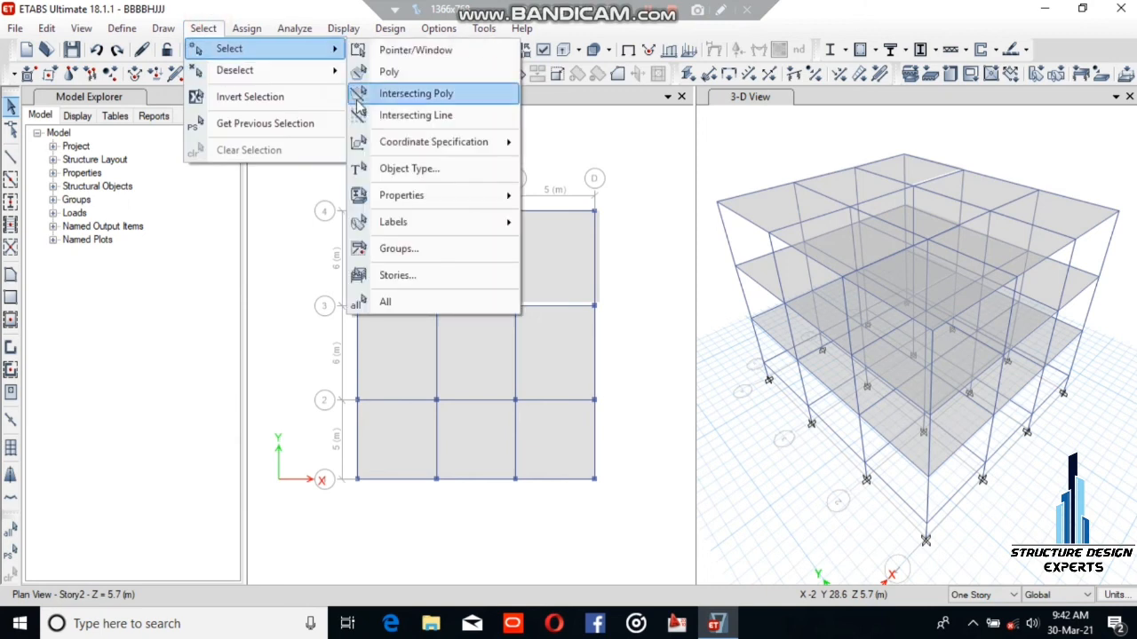
pyautogui.click(484, 302)
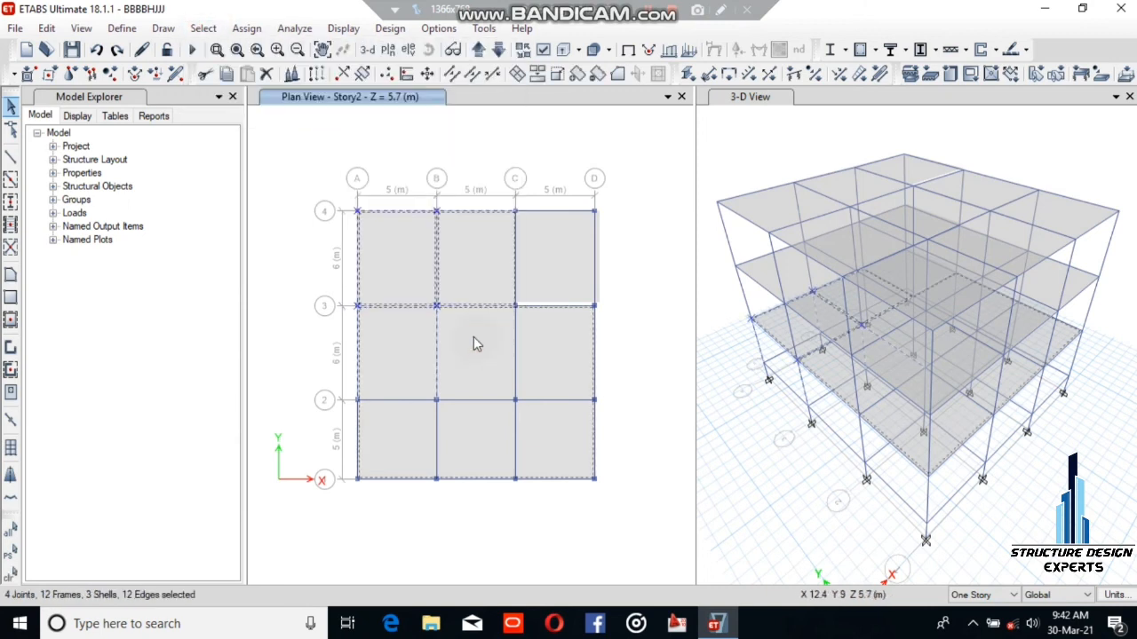
pyautogui.press('Escape')
pyautogui.click(255, 34)
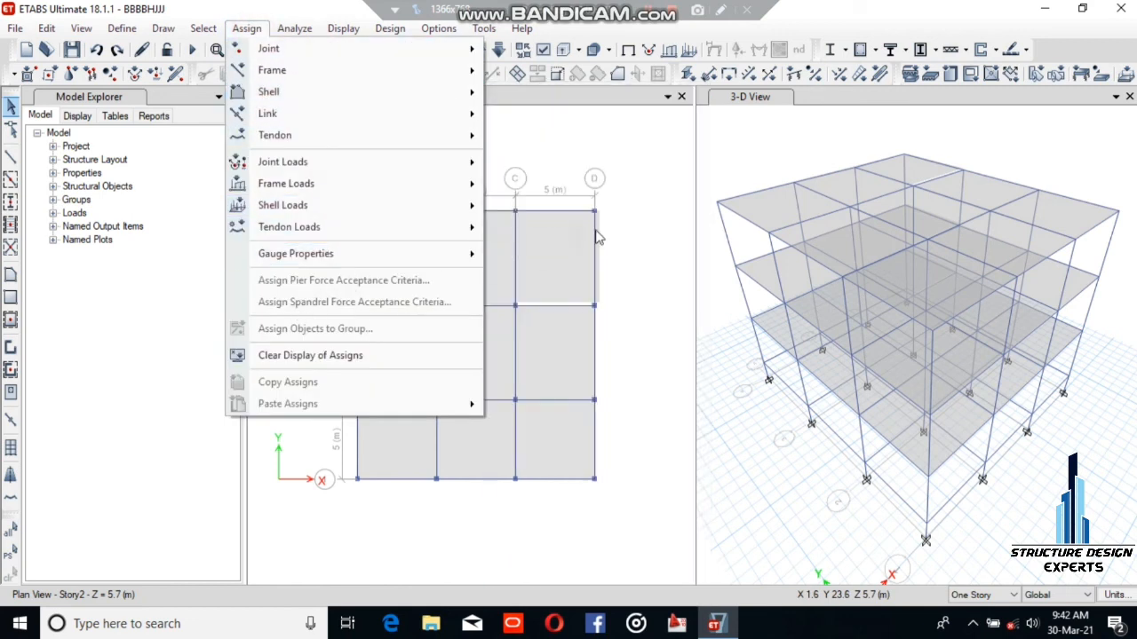
pyautogui.click(618, 214)
pyautogui.press('Escape')
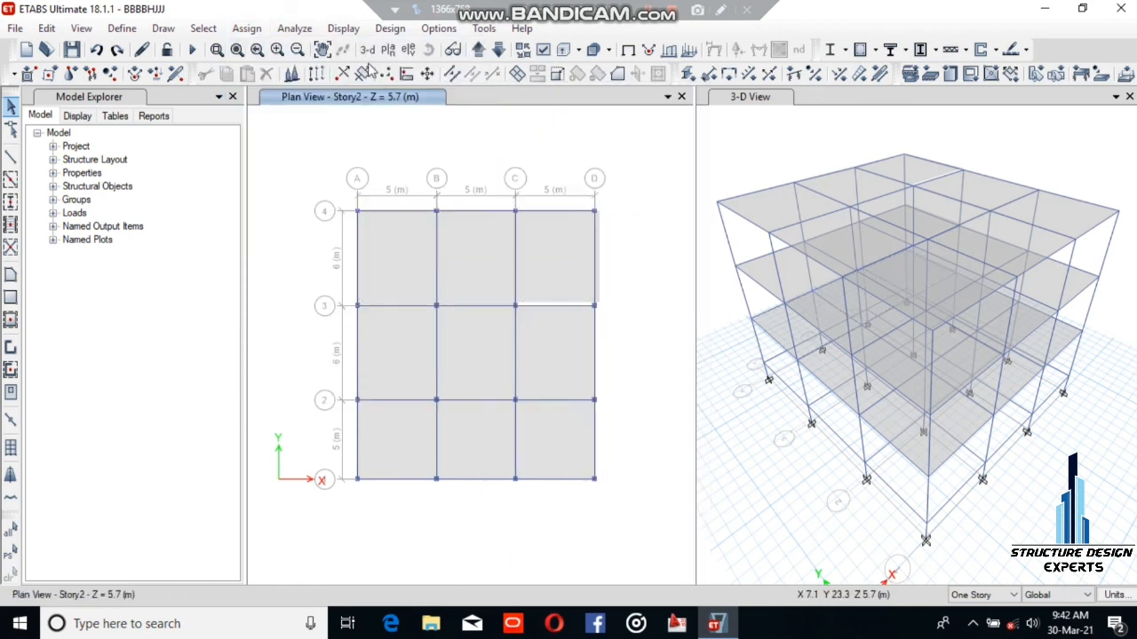
# Step the plan view down from Story2 to the Base level and select all its joints.
pyautogui.click(500, 51)
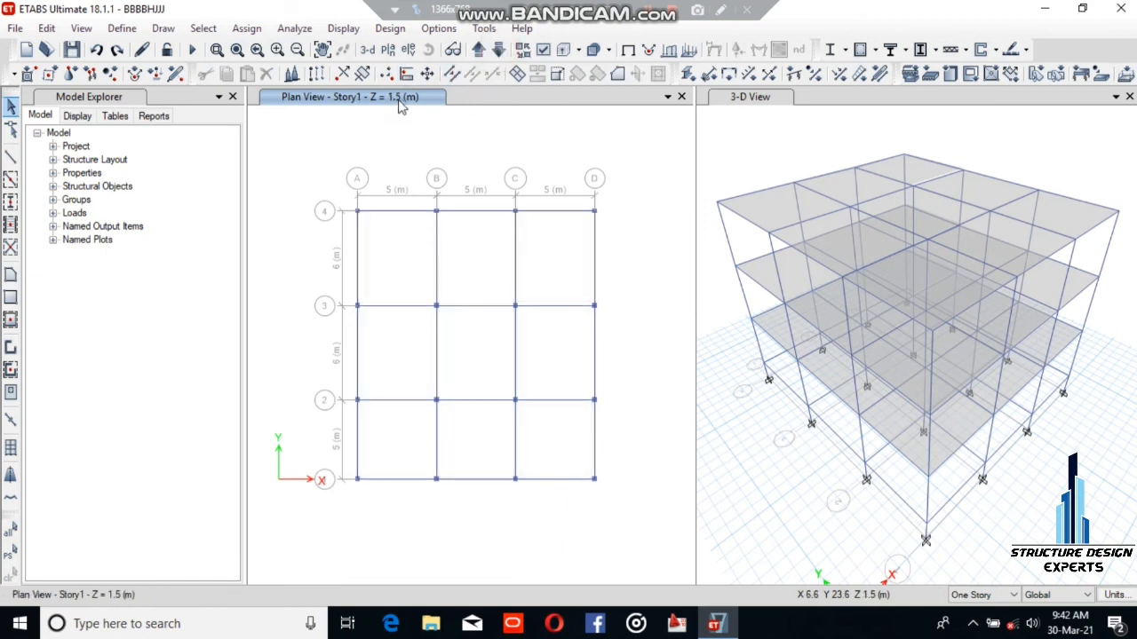
pyautogui.click(500, 51)
pyautogui.moveTo(655, 154); pyautogui.dragTo(304, 526)
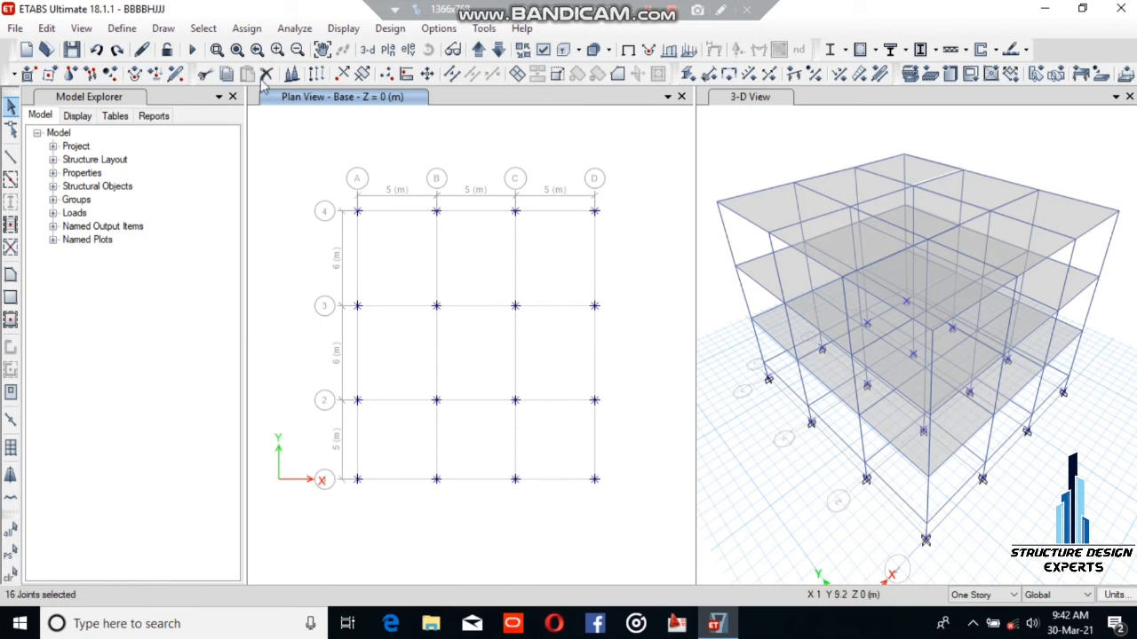
# Assign fixed restraints to the selected Base joints, restraining translation and rotation in X, Y and Z.
pyautogui.click(247, 28)
pyautogui.moveTo(436, 50)
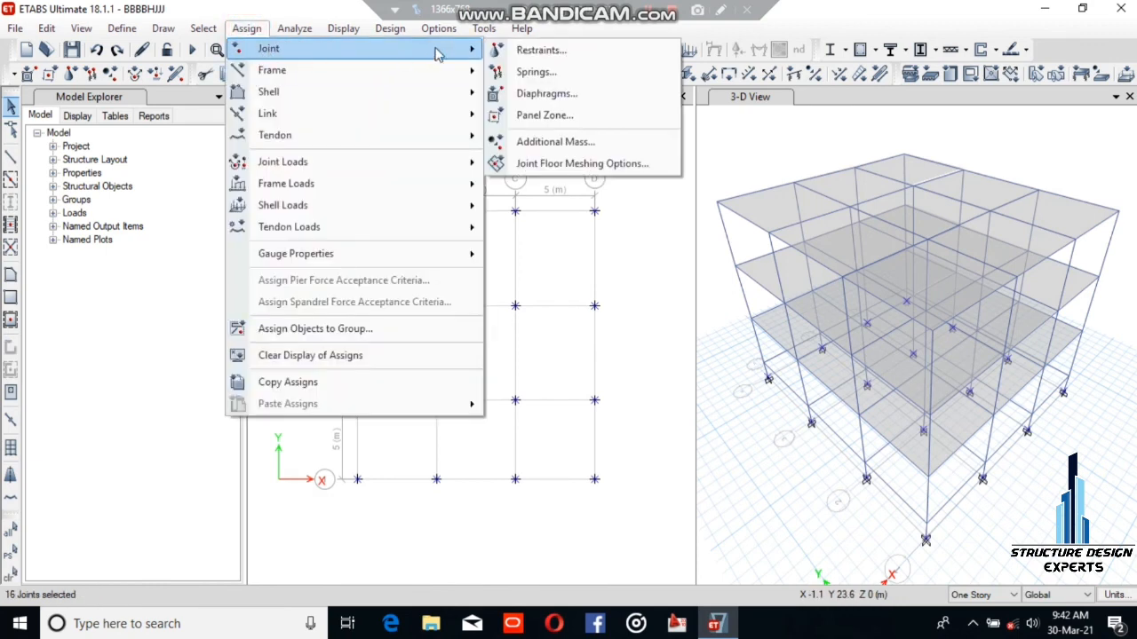
pyautogui.click(535, 51)
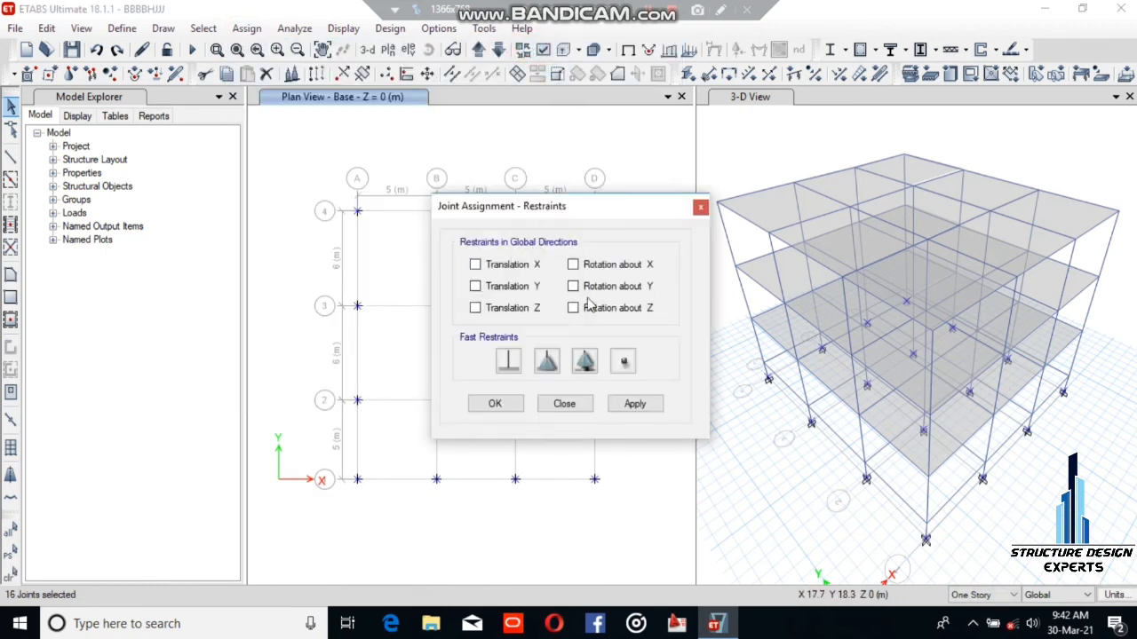
pyautogui.click(547, 362)
pyautogui.click(593, 364)
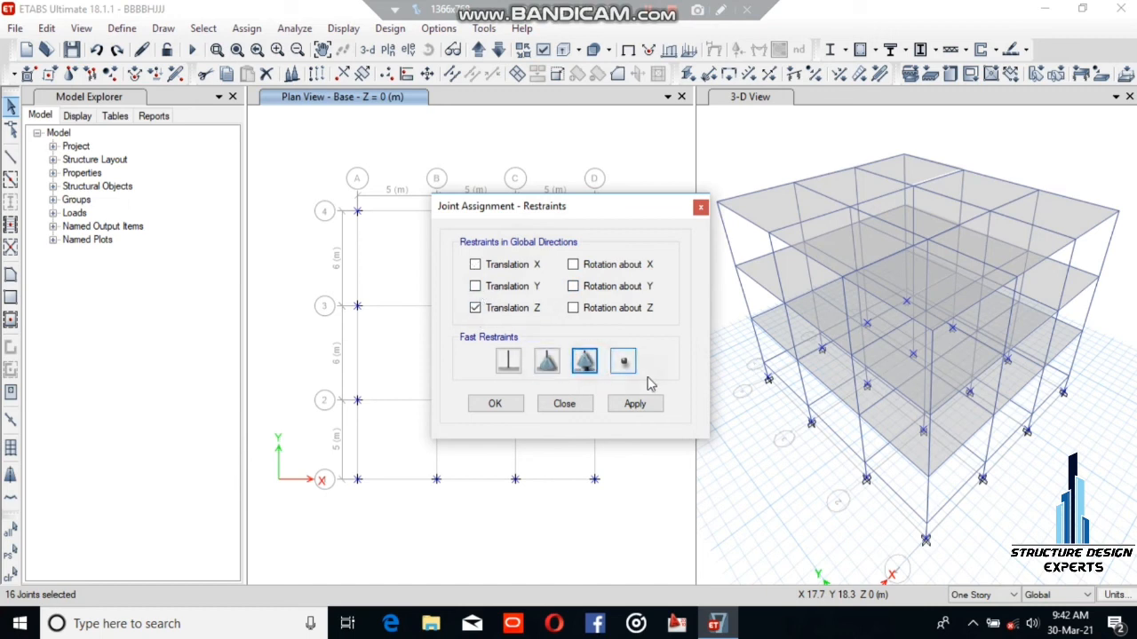
pyautogui.click(623, 367)
pyautogui.click(508, 360)
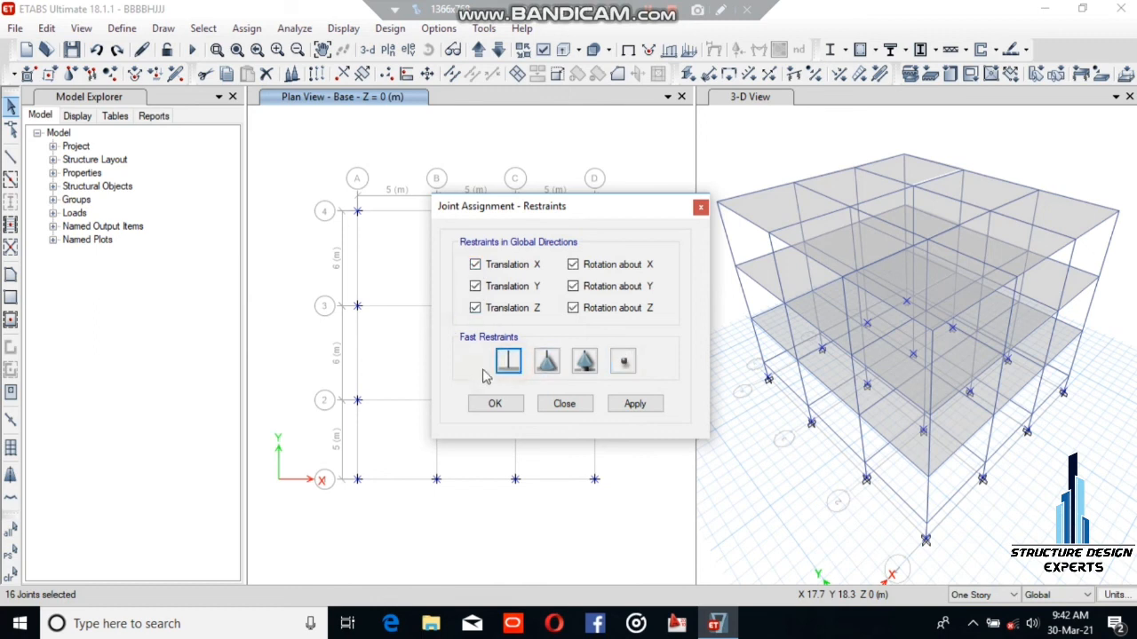
pyautogui.click(495, 403)
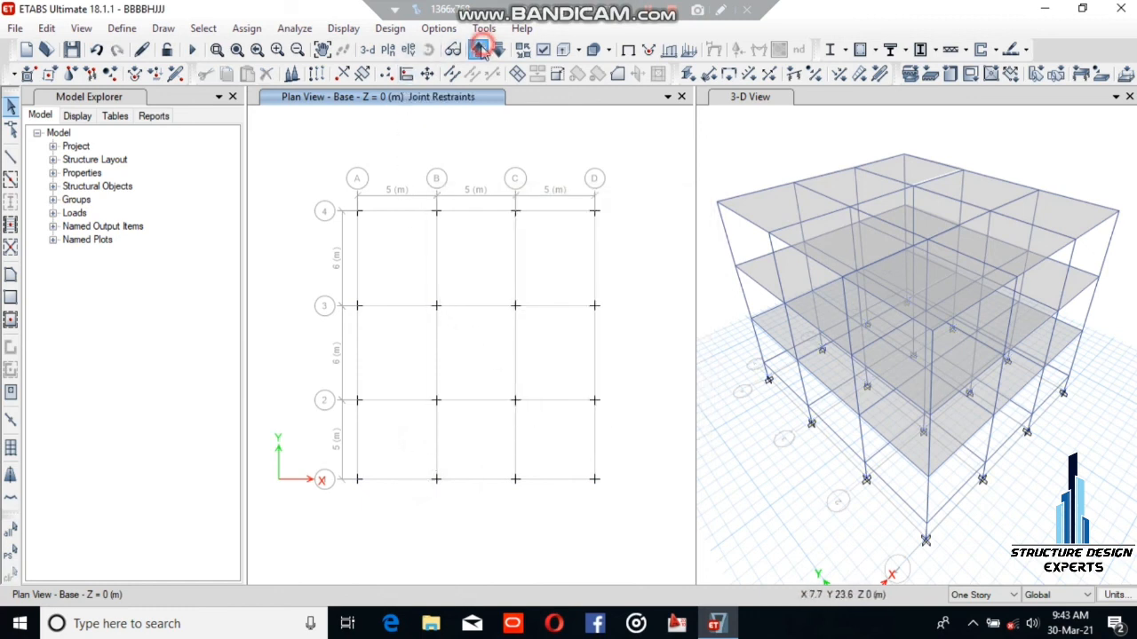
# Move the plan view up from Base to Story1 and clear the display of assigns.
pyautogui.click(478, 49)
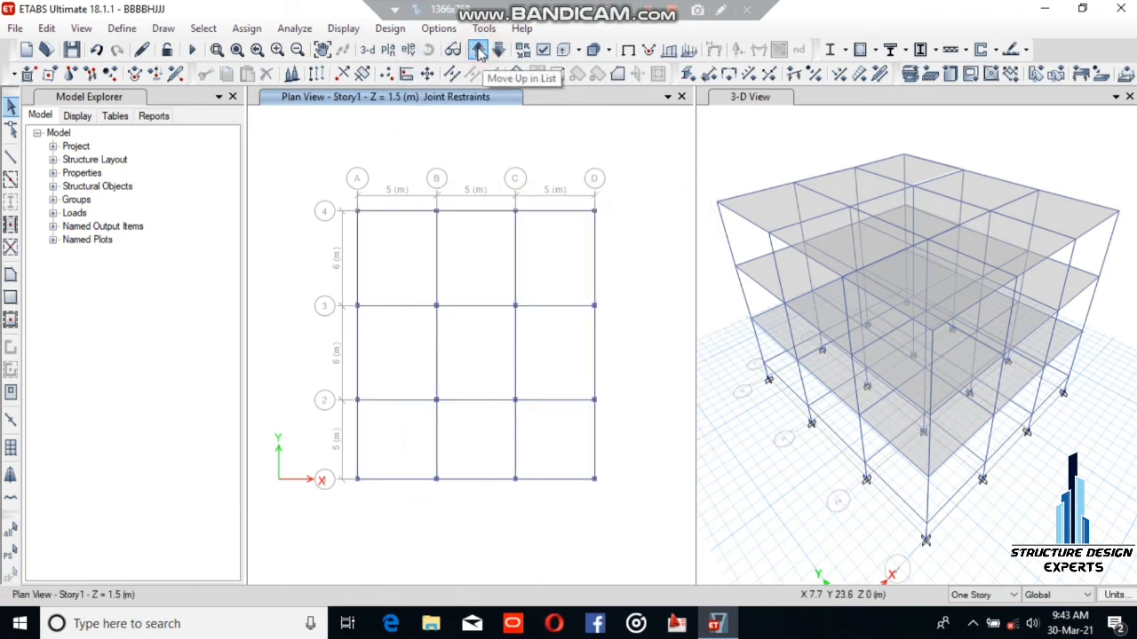
pyautogui.click(247, 28)
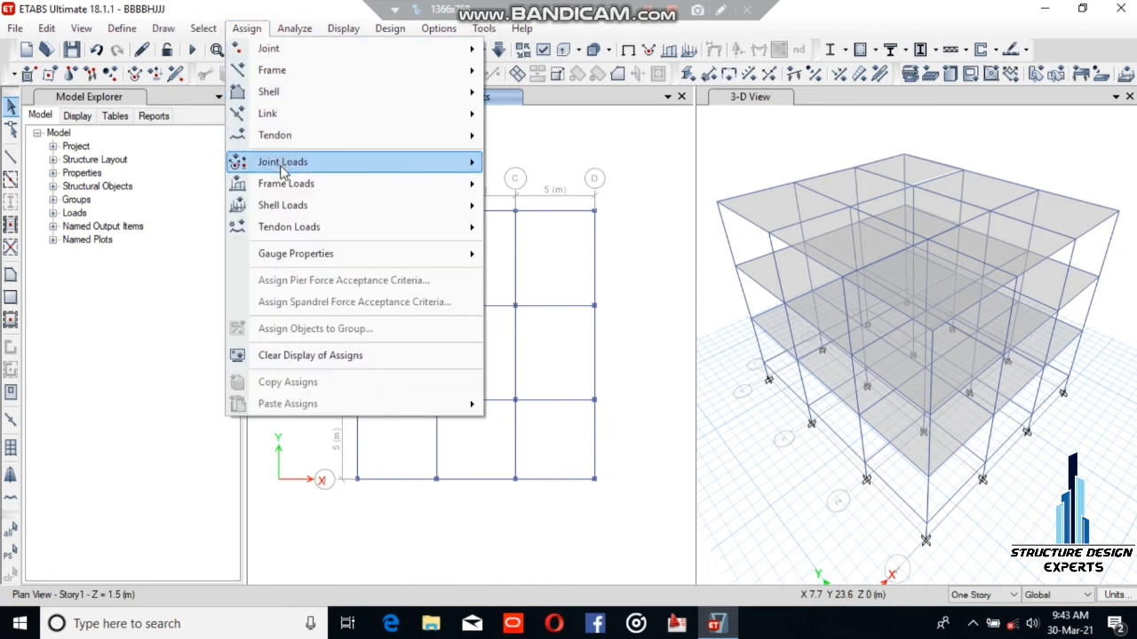
pyautogui.moveTo(287, 169)
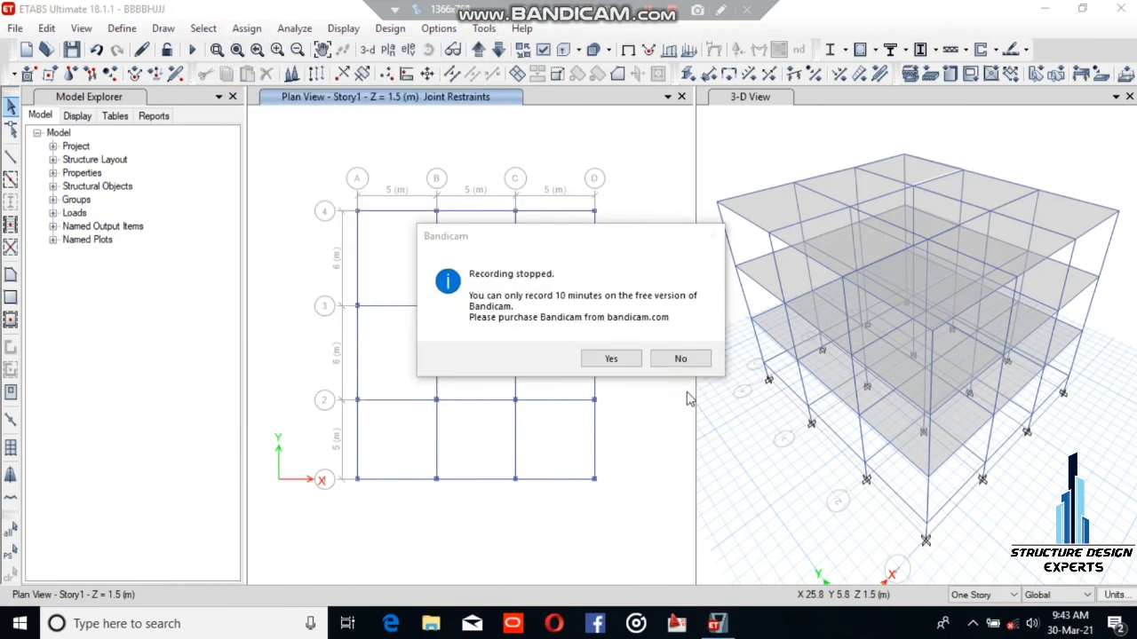
pyautogui.click(681, 356)
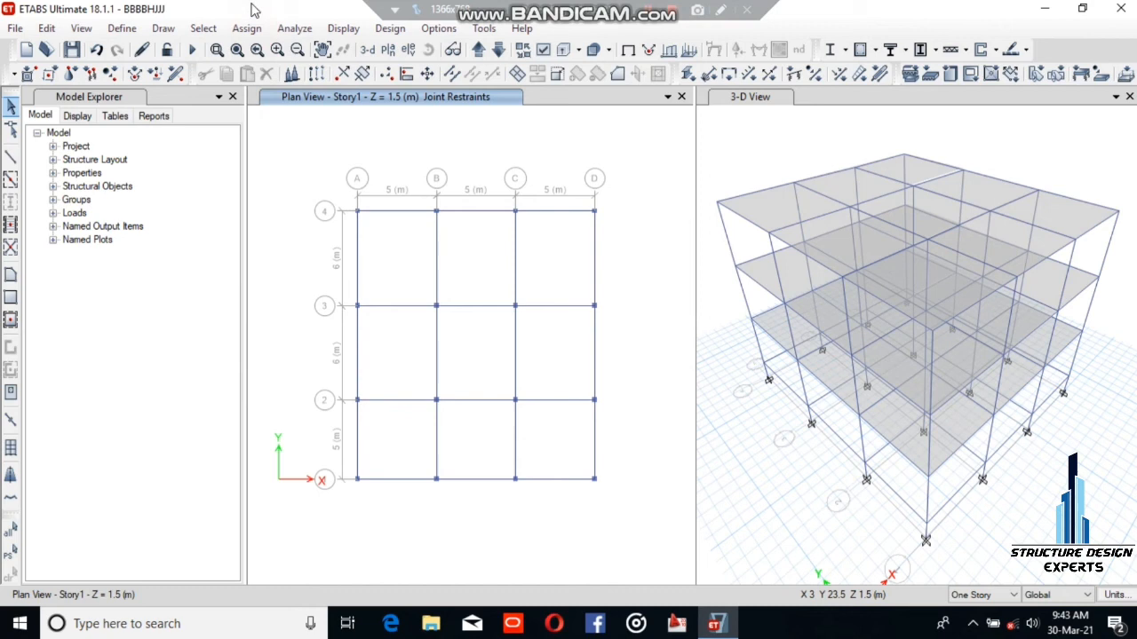
pyautogui.click(247, 29)
pyautogui.moveTo(368, 235)
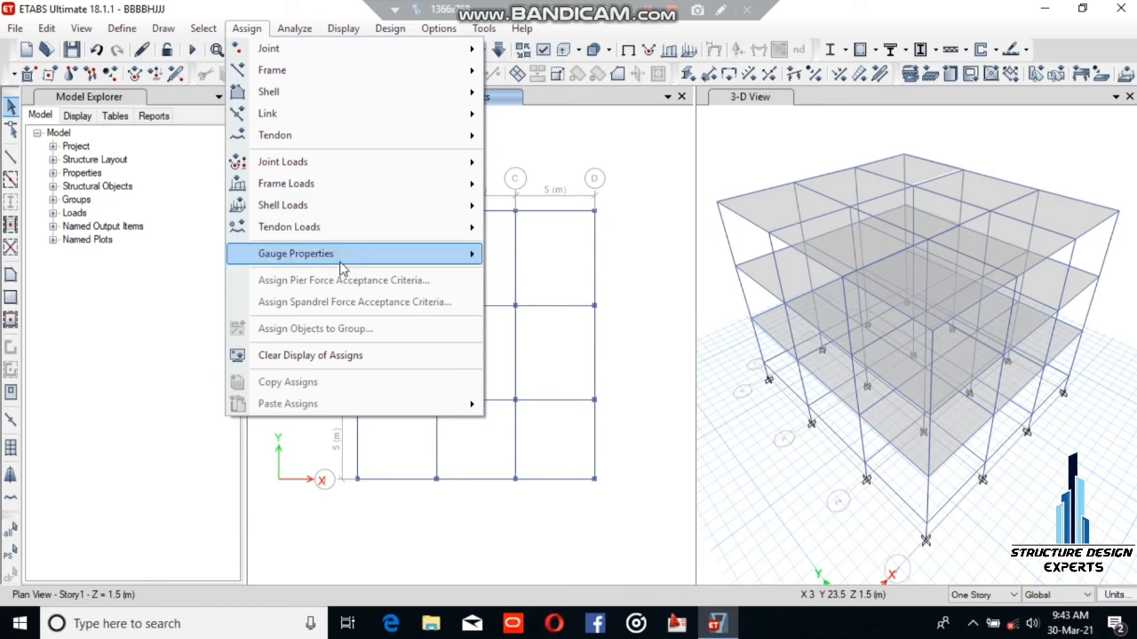
pyautogui.click(360, 357)
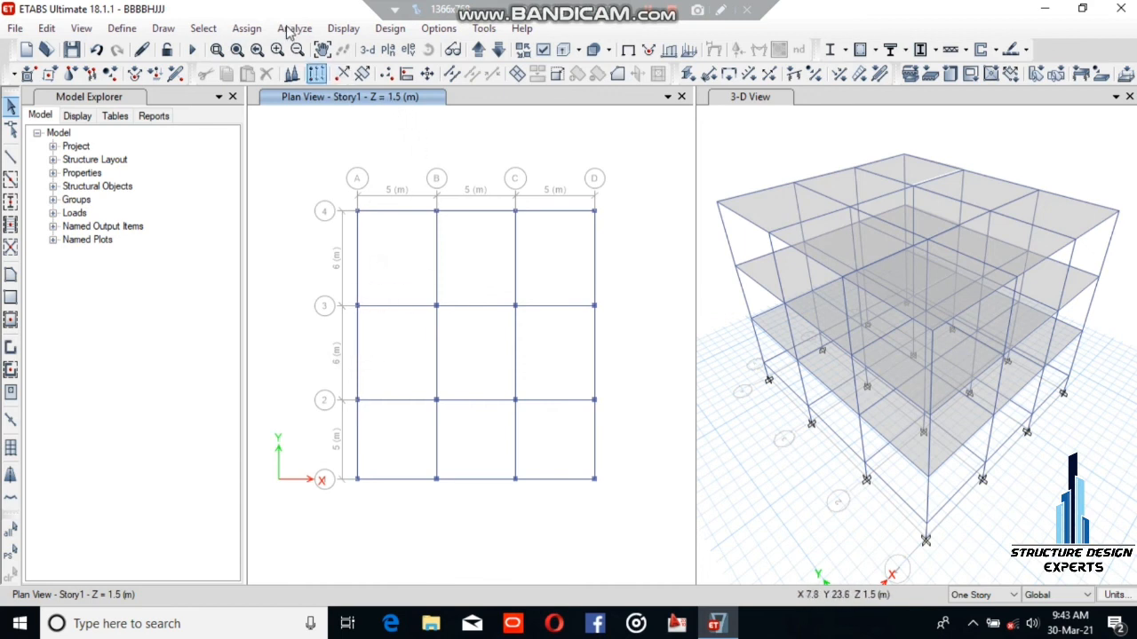
# Set the Dead, Live and WIND LOAD cases to Do Not Run in the load cases to run.
pyautogui.click(248, 28)
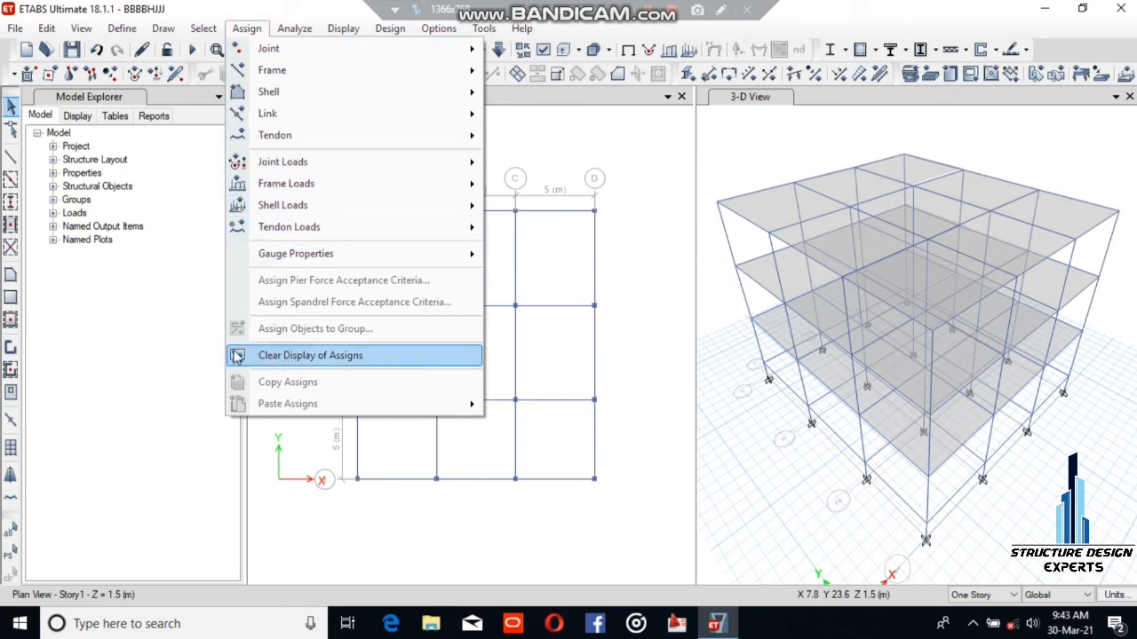
pyautogui.click(294, 30)
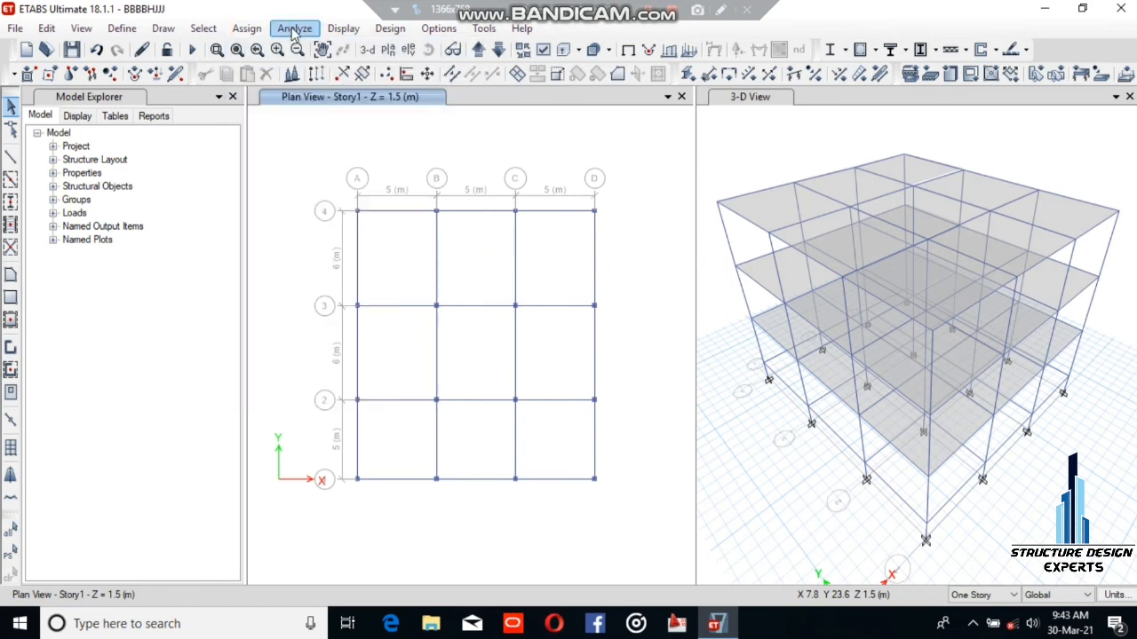
pyautogui.click(292, 31)
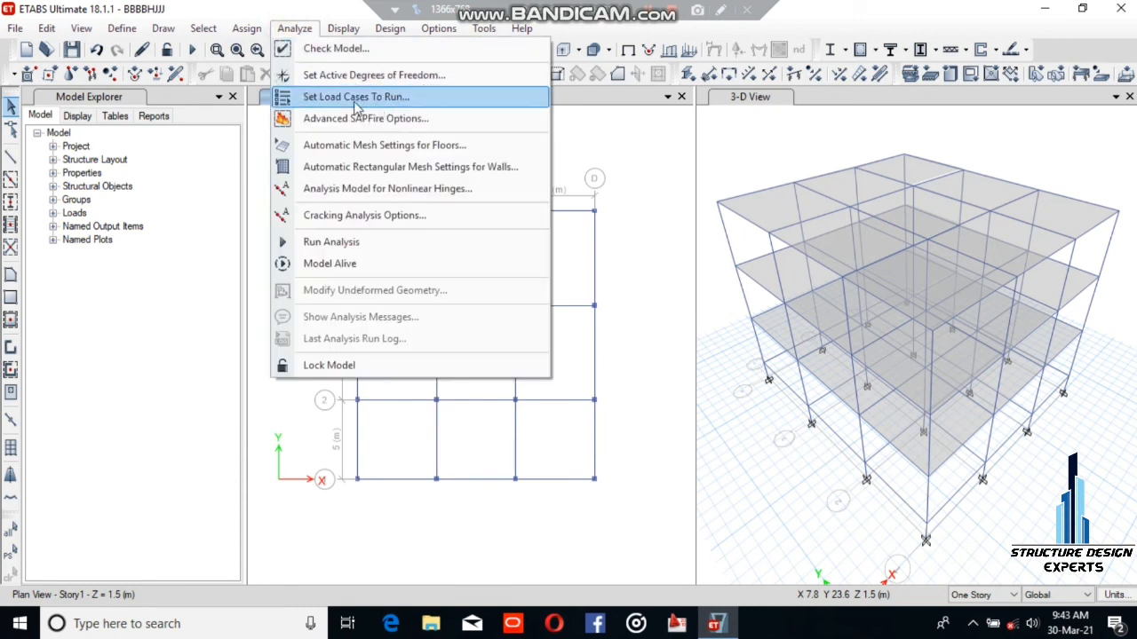
pyautogui.click(376, 99)
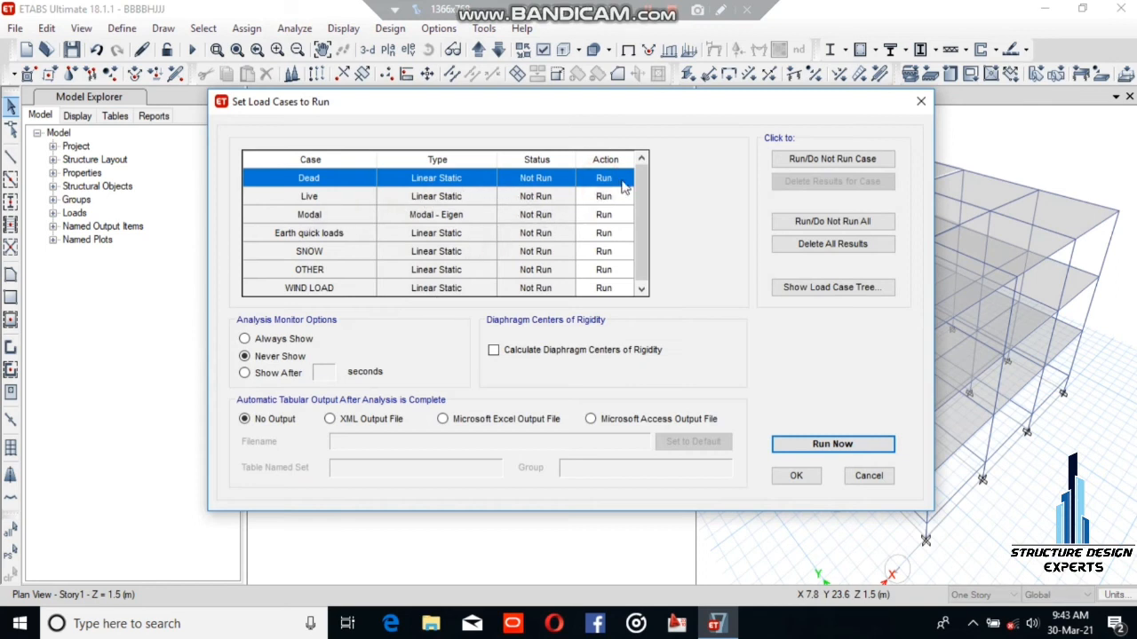
pyautogui.click(817, 166)
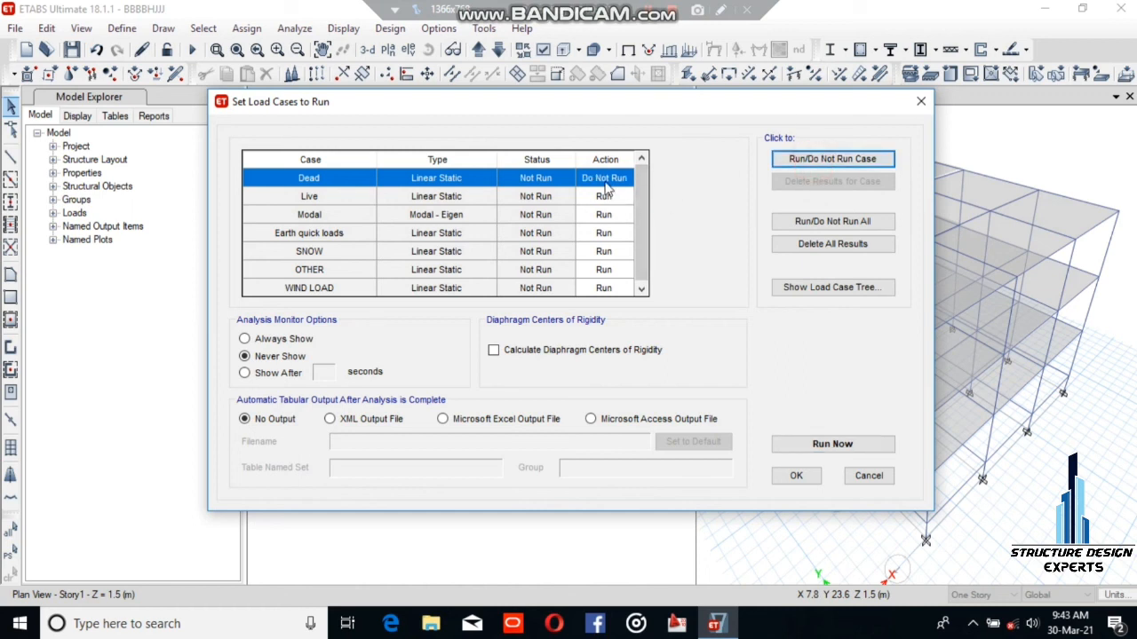
pyautogui.click(609, 199)
pyautogui.click(786, 160)
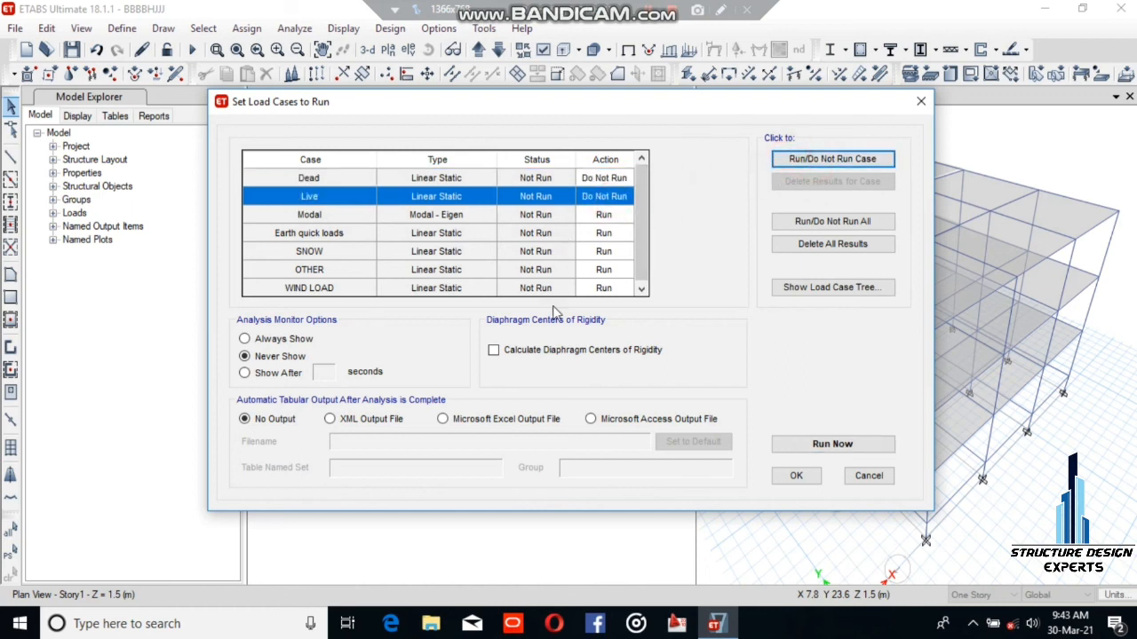
pyautogui.click(599, 293)
pyautogui.click(804, 158)
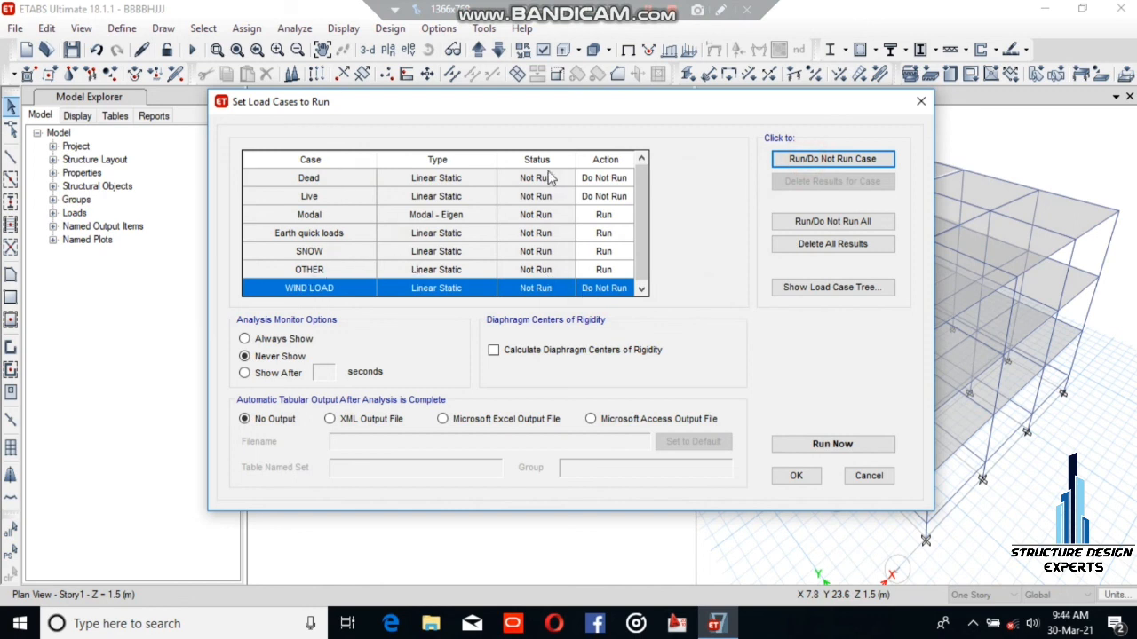
# Set the Dead, Live and WIND LOAD cases back to Run and cancel the load case run settings.
pyautogui.click(594, 180)
pyautogui.click(801, 158)
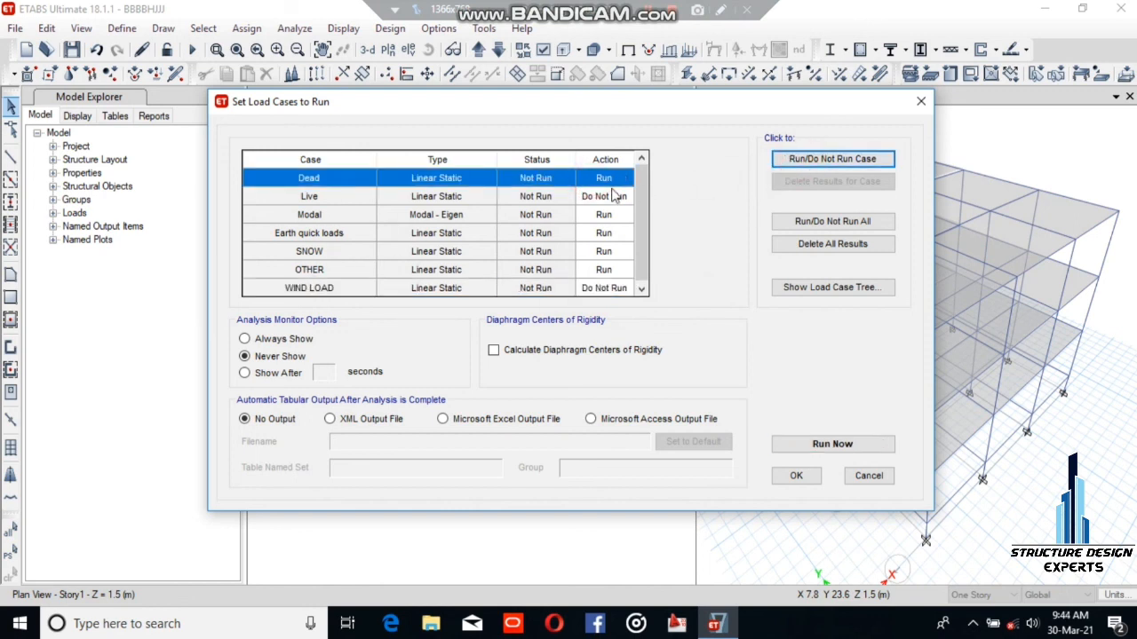
pyautogui.click(609, 199)
pyautogui.click(799, 158)
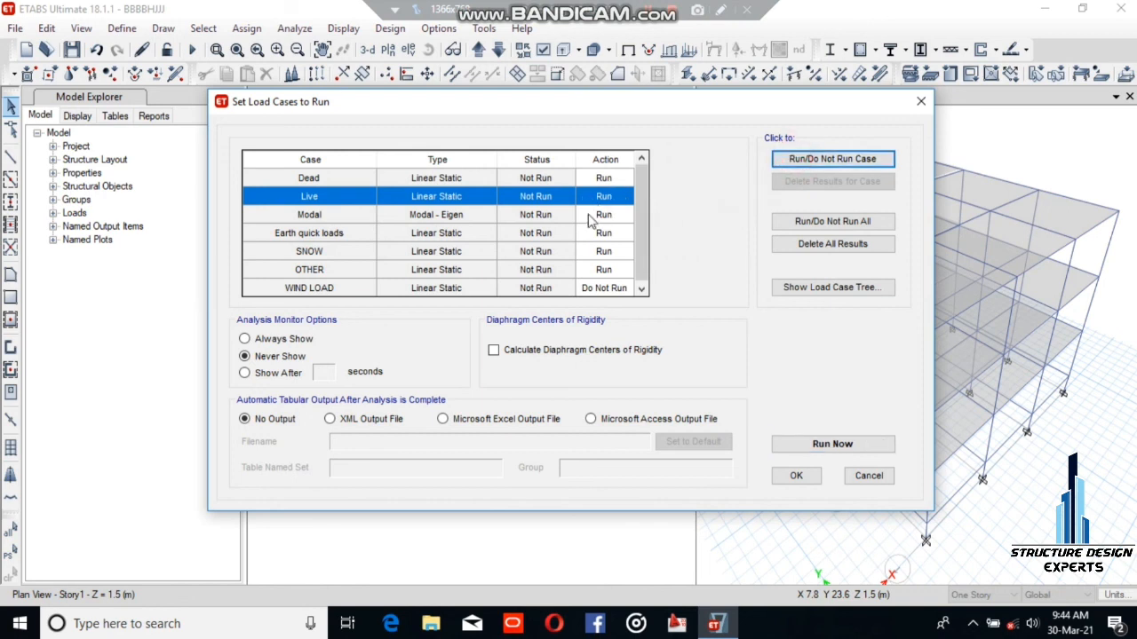
pyautogui.click(611, 289)
pyautogui.click(825, 160)
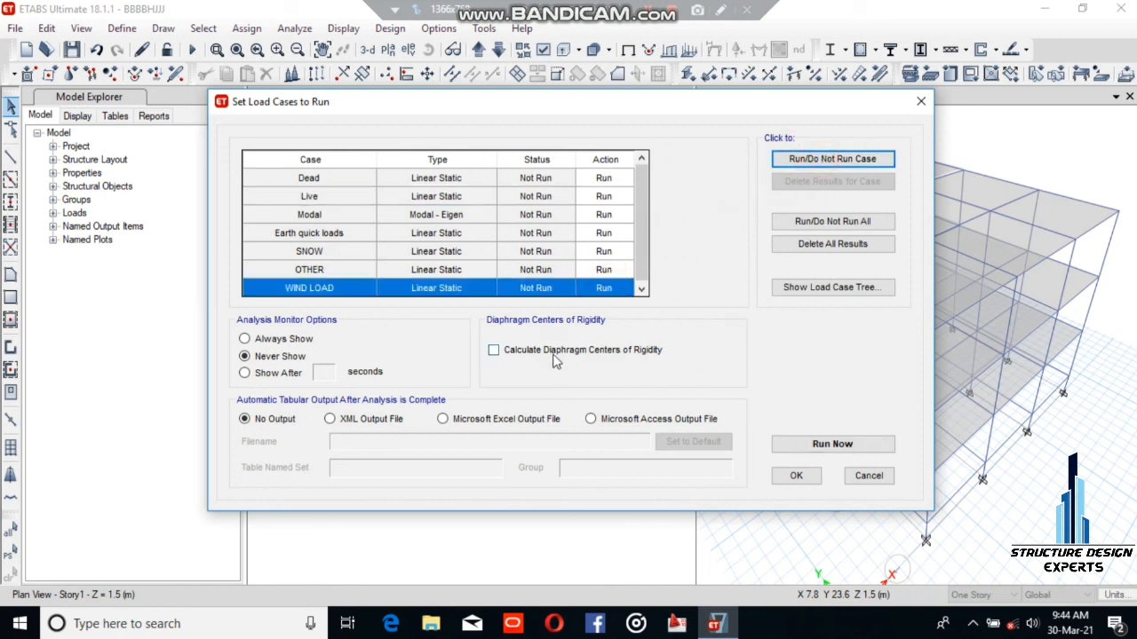
pyautogui.click(493, 351)
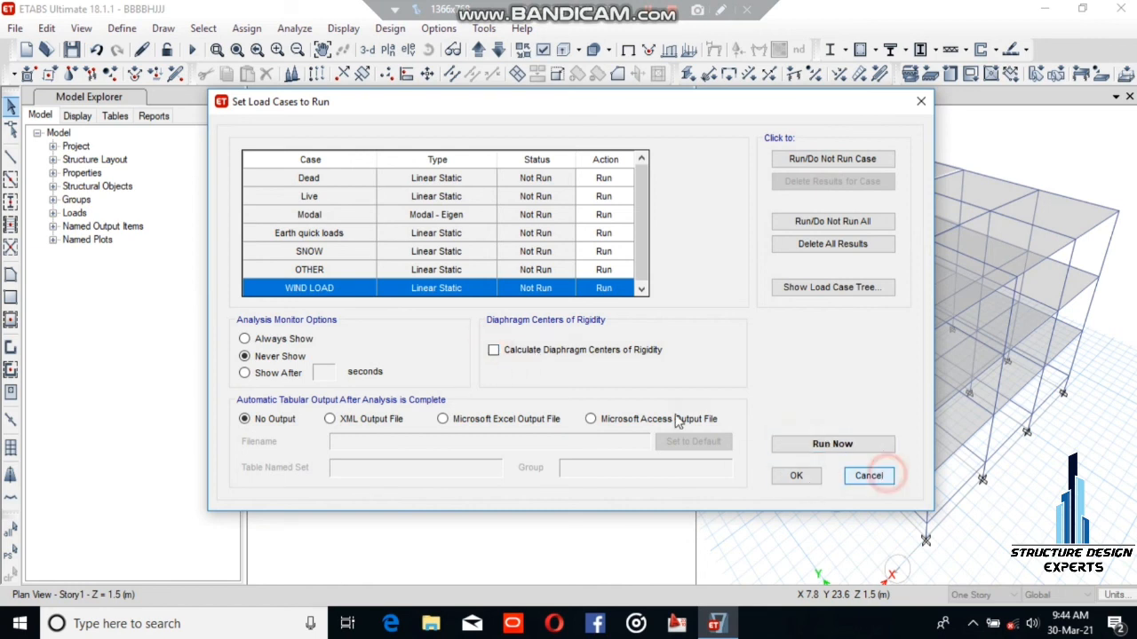
pyautogui.click(870, 477)
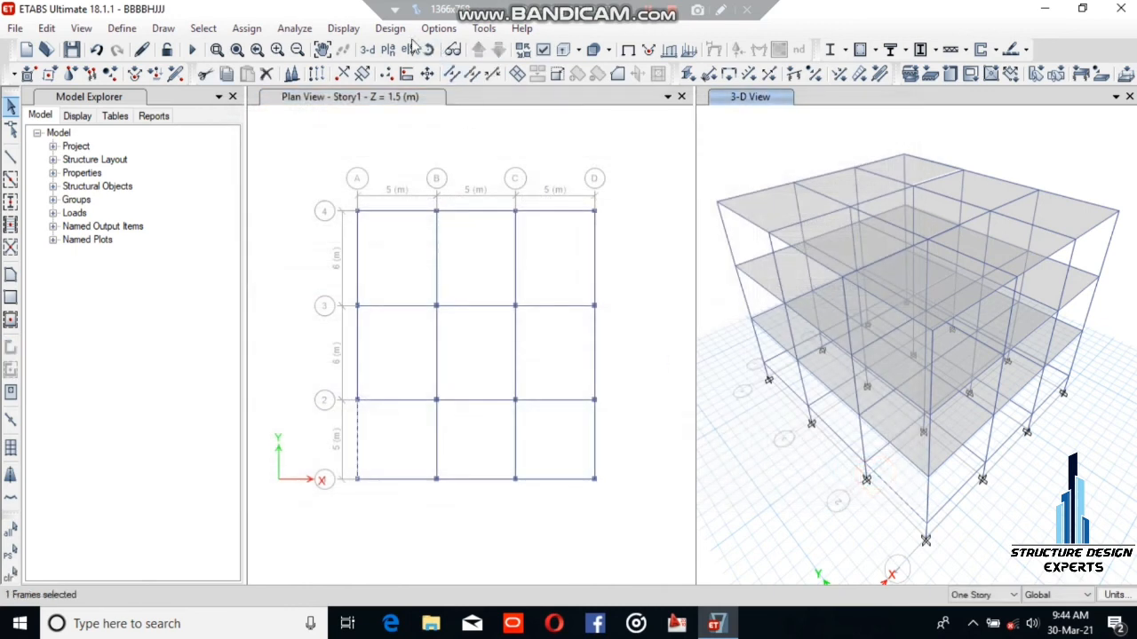
pyautogui.click(294, 28)
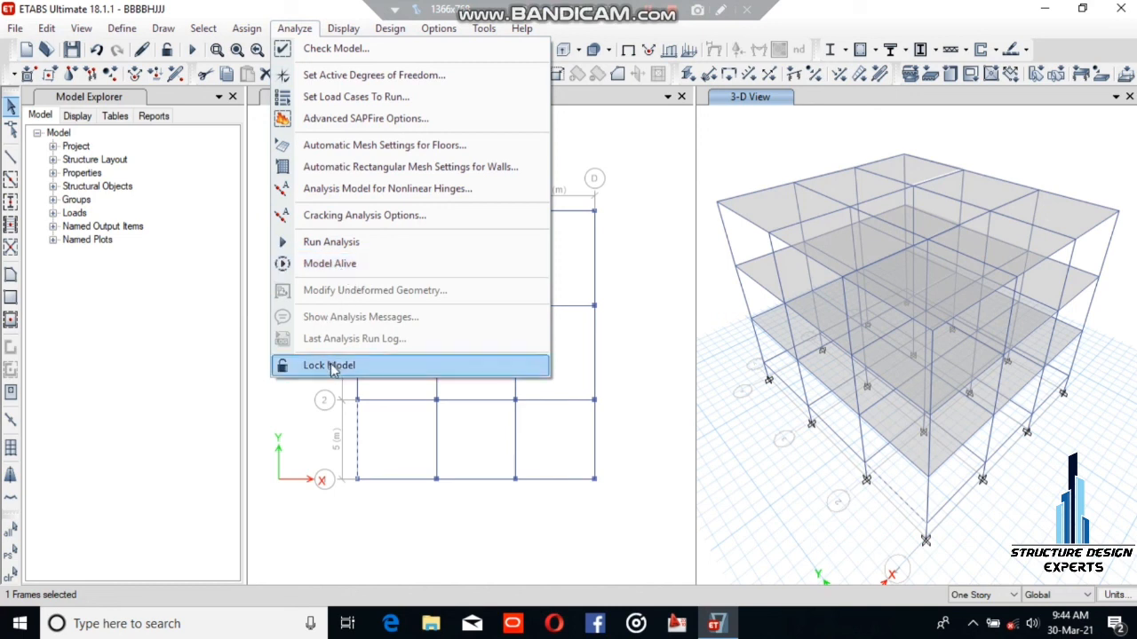
pyautogui.click(344, 27)
pyautogui.moveTo(388, 81)
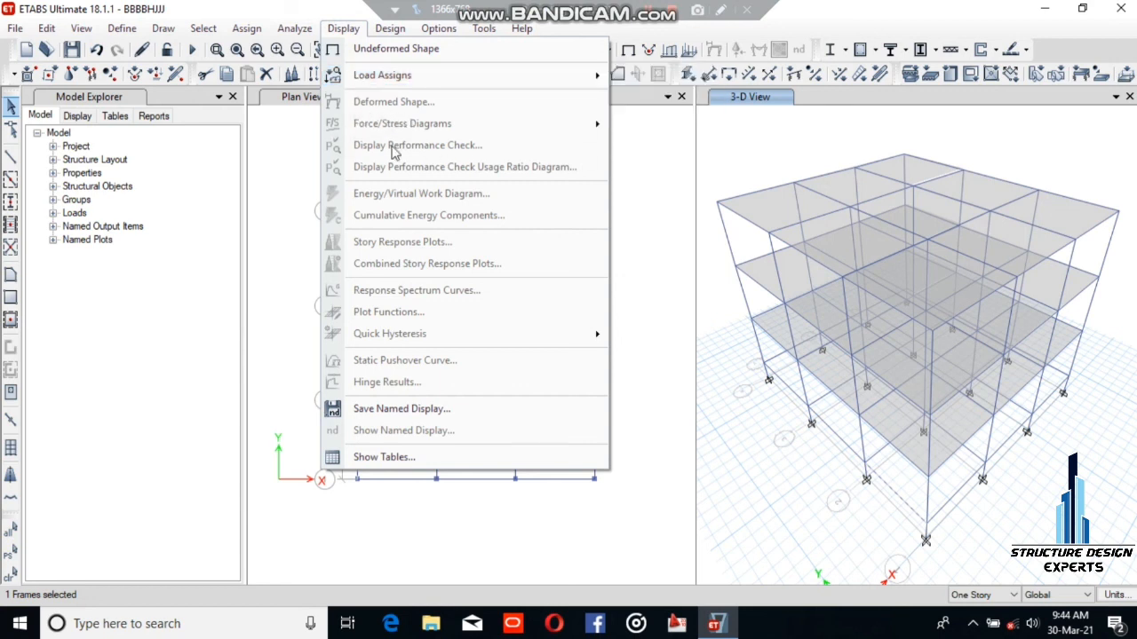
pyautogui.click(300, 121)
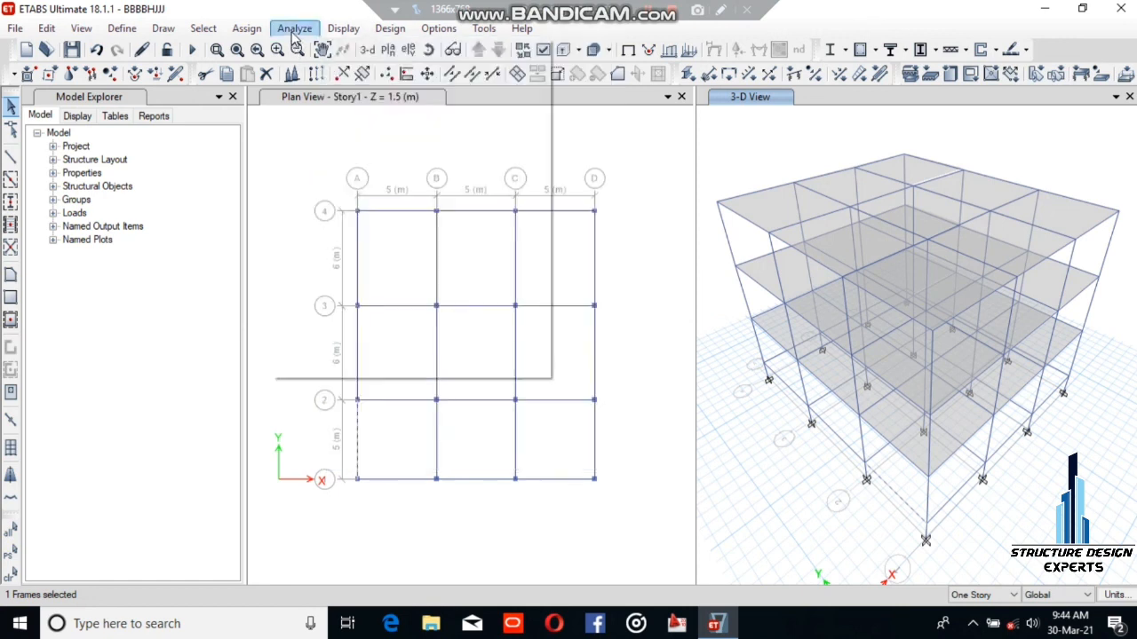
# Run the analysis of the building model and dismiss the analysis messages.
pyautogui.click(294, 27)
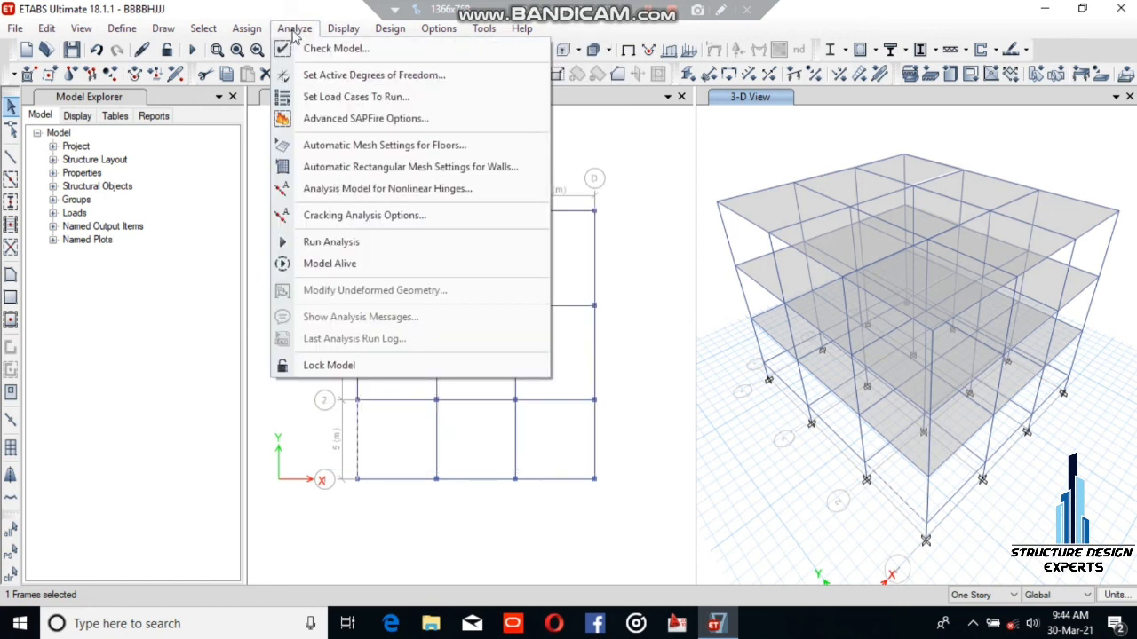
pyautogui.click(306, 241)
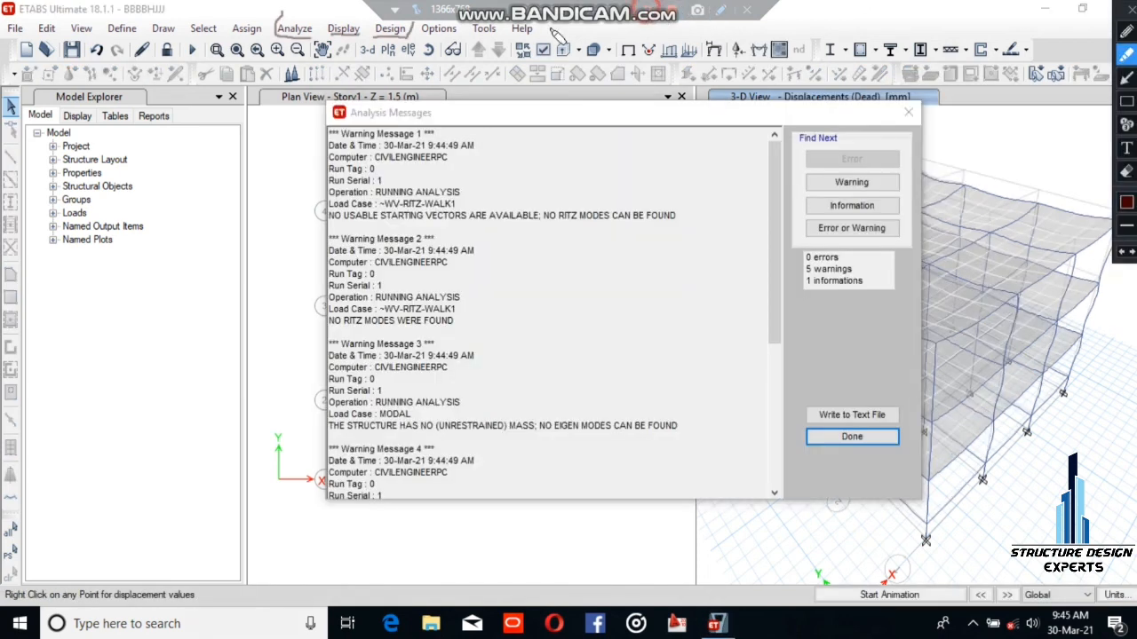
pyautogui.moveTo(279, 18); pyautogui.dragTo(408, 23)
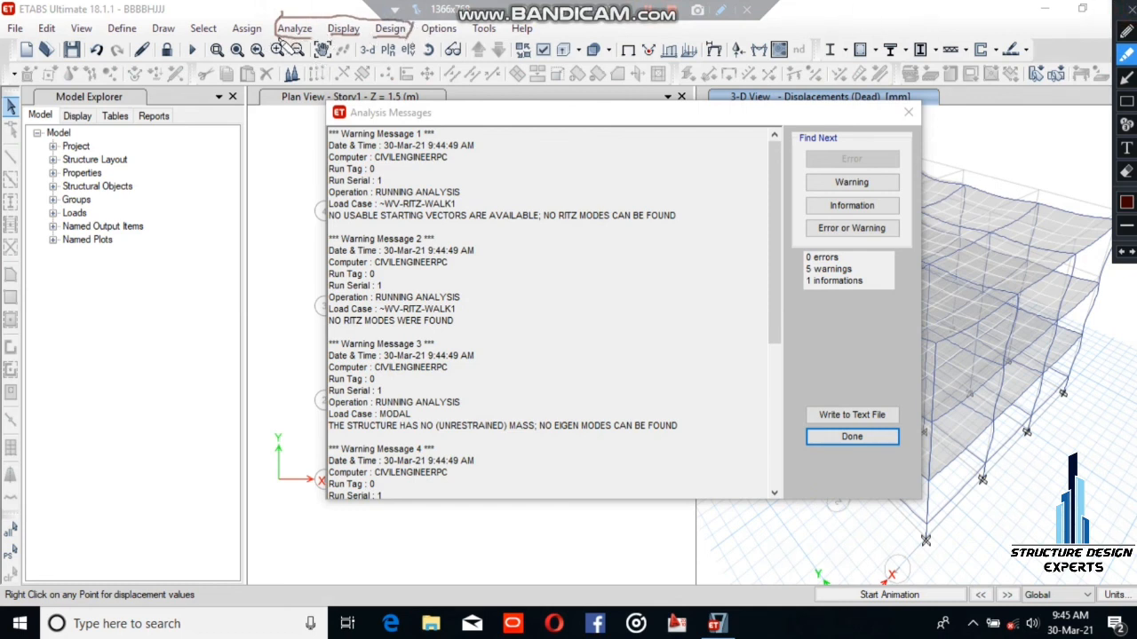
pyautogui.click(1129, 10)
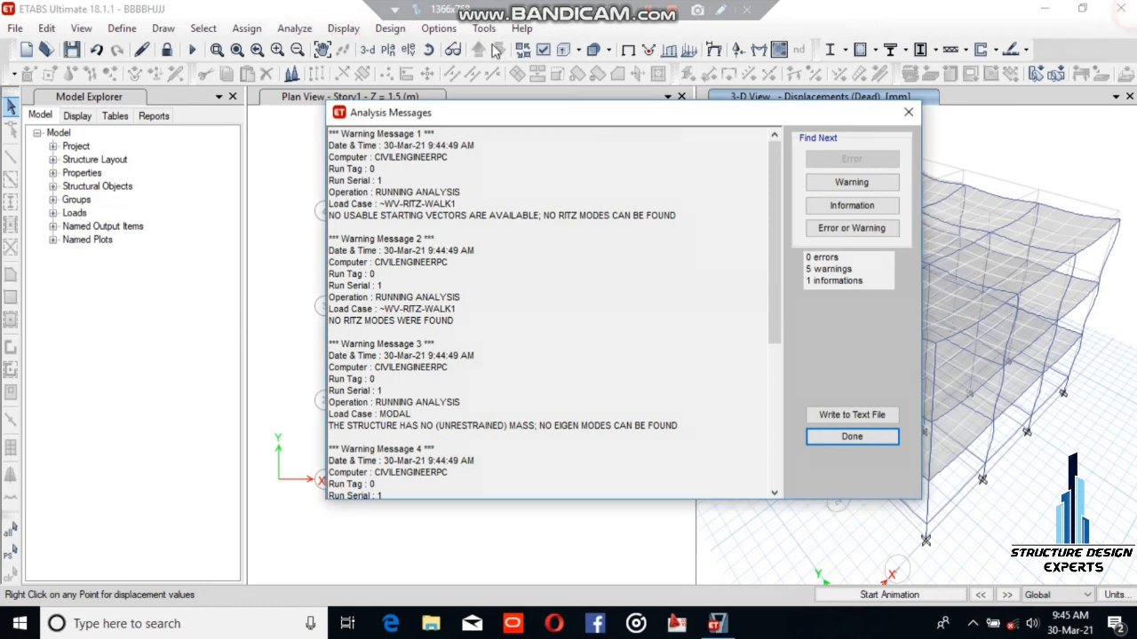
pyautogui.click(285, 31)
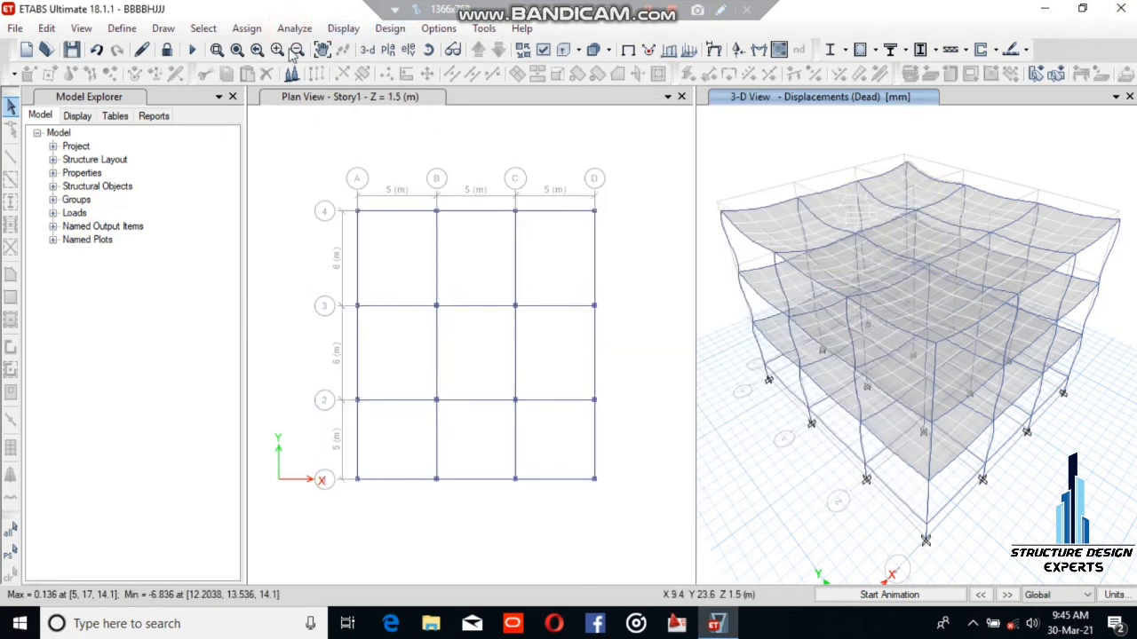
# Review the deformed shape display options for the Dead case, then close them without applying changes.
pyautogui.click(341, 29)
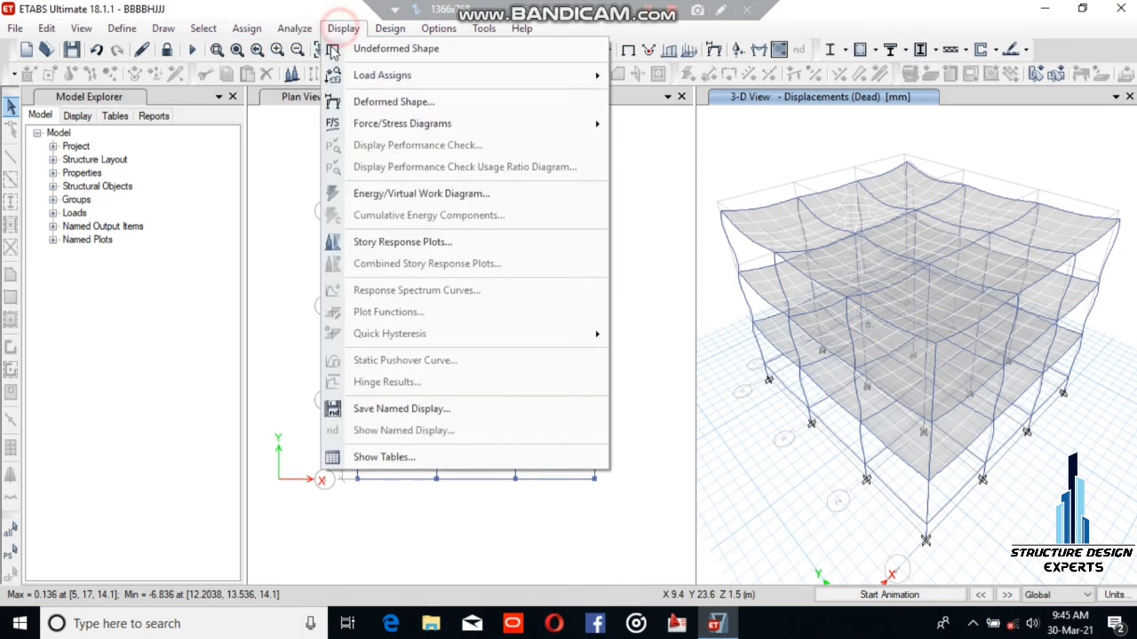
pyautogui.moveTo(362, 130)
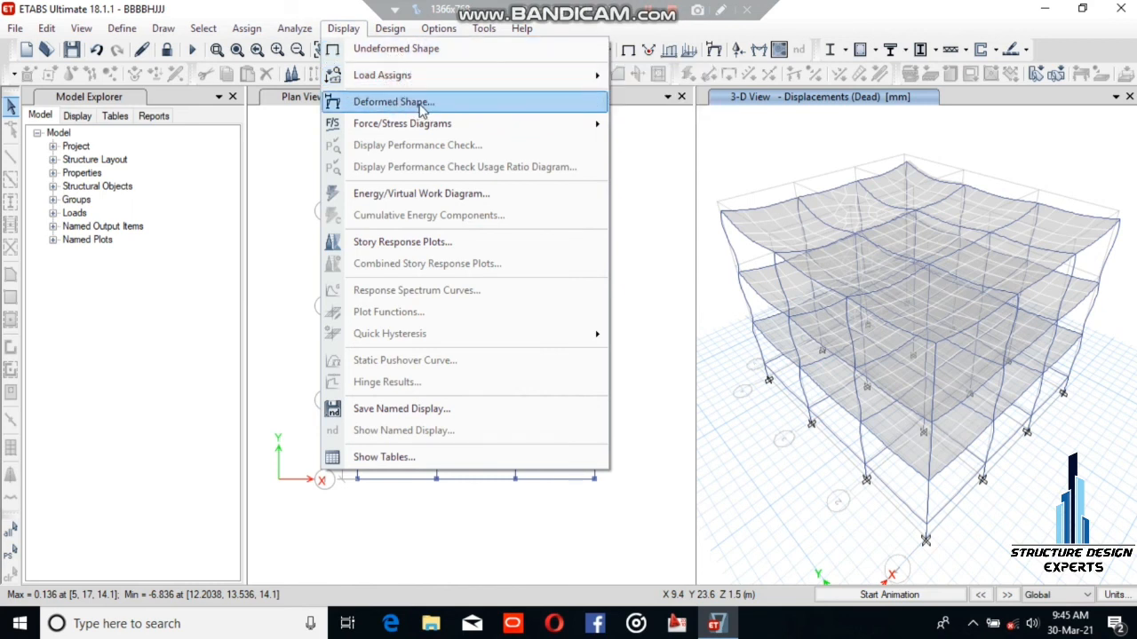
pyautogui.moveTo(430, 82)
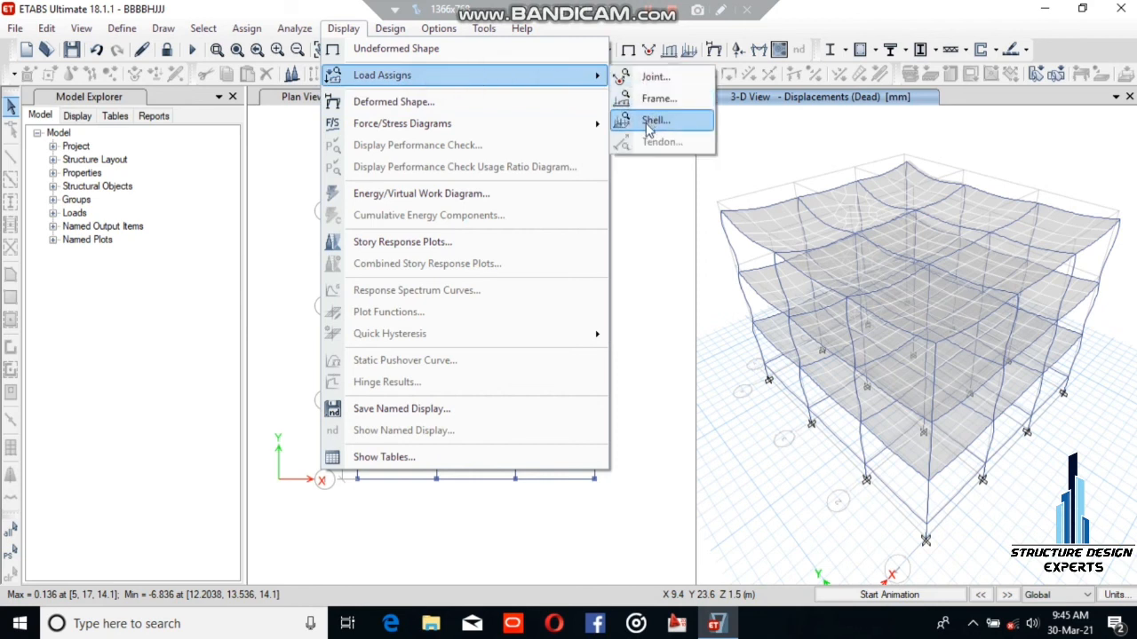
pyautogui.click(423, 109)
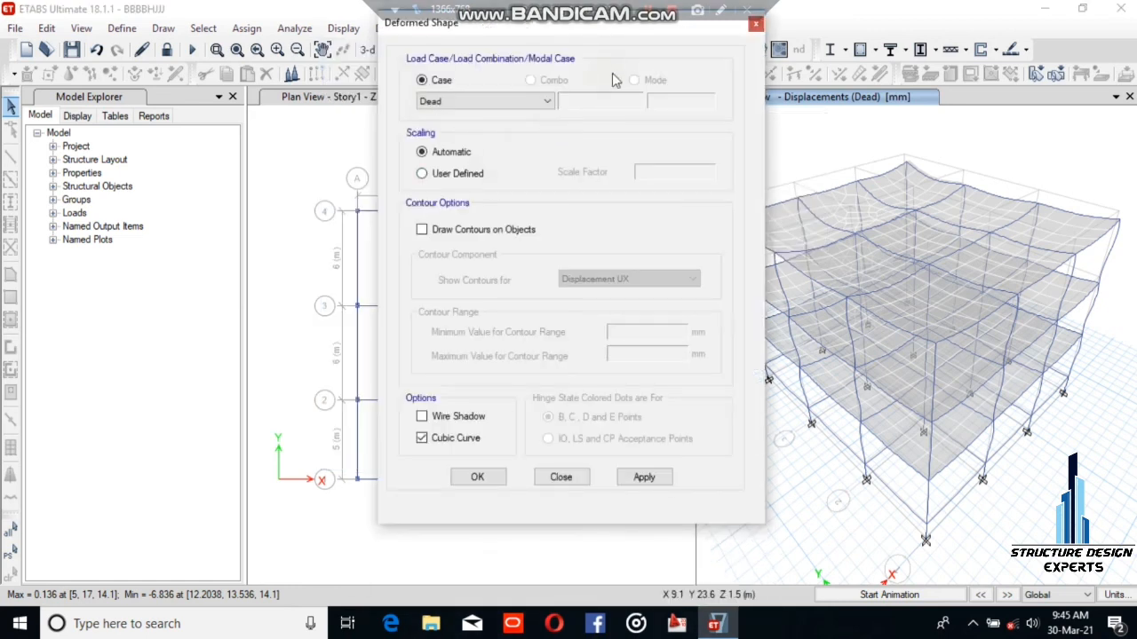
pyautogui.moveTo(622, 36); pyautogui.dragTo(370, 61)
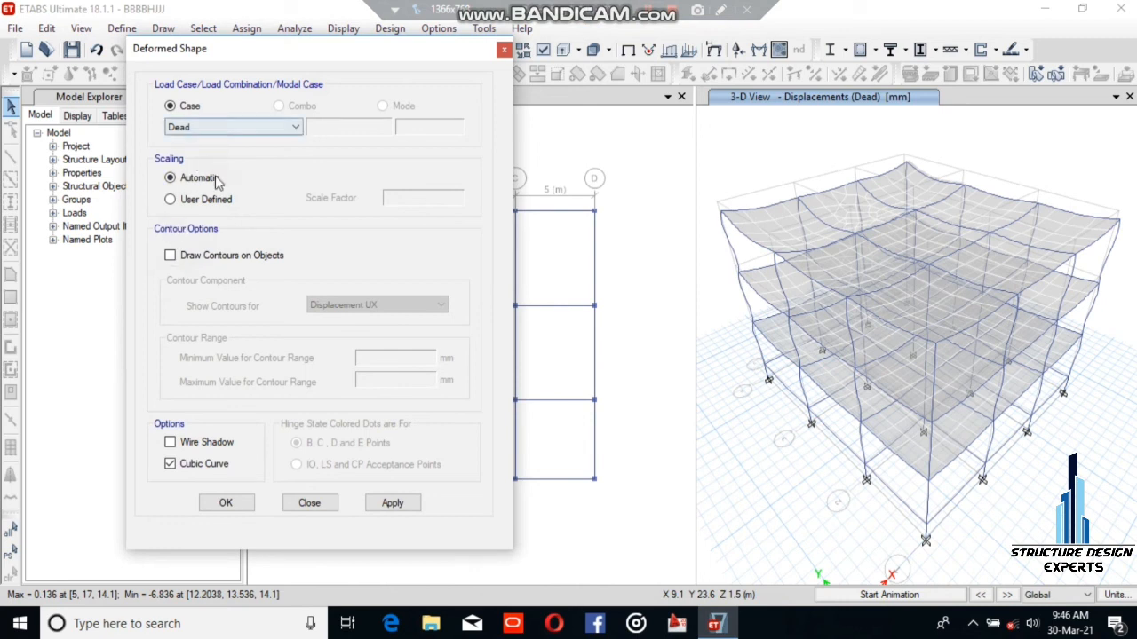
pyautogui.click(501, 55)
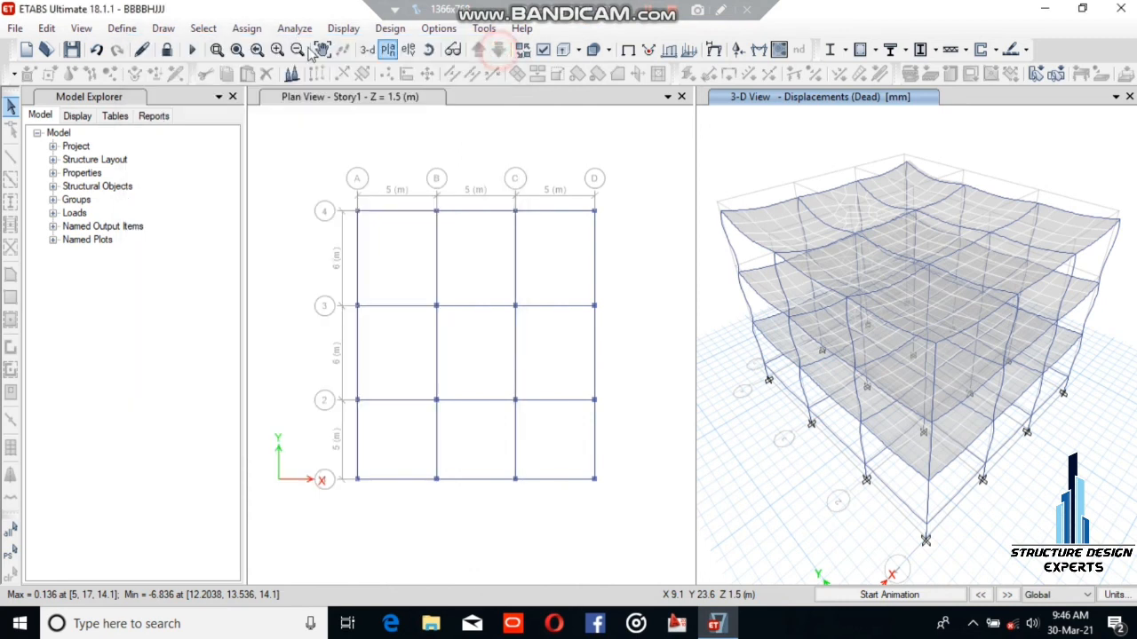
# Check the energy/virtual work diagram settings for forces and displacement, and close them without applying.
pyautogui.click(343, 28)
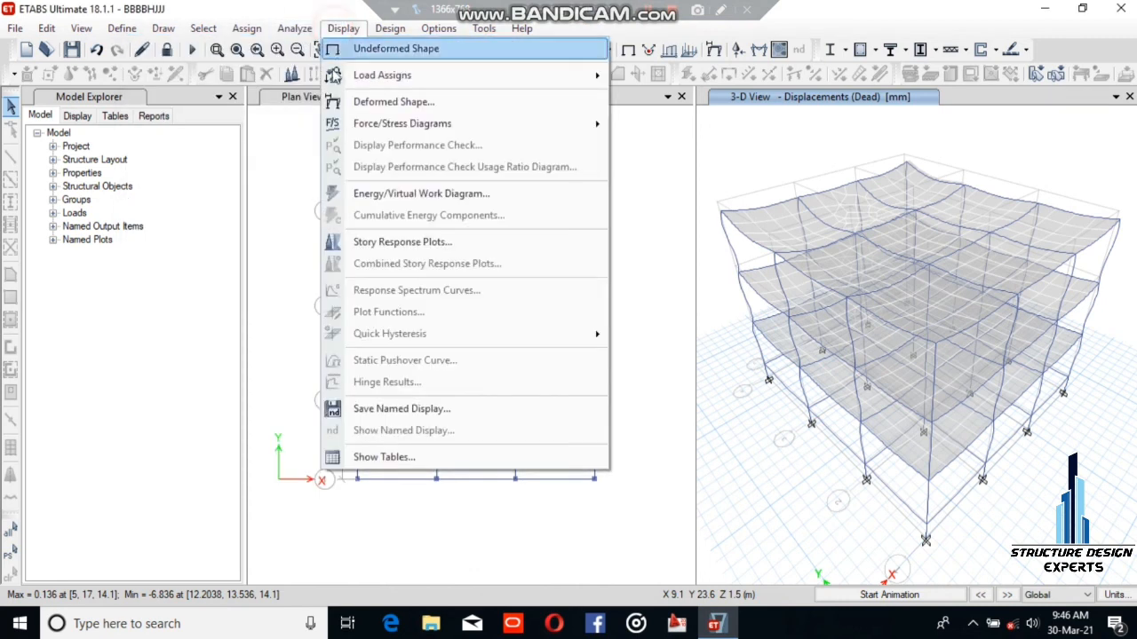
pyautogui.click(382, 197)
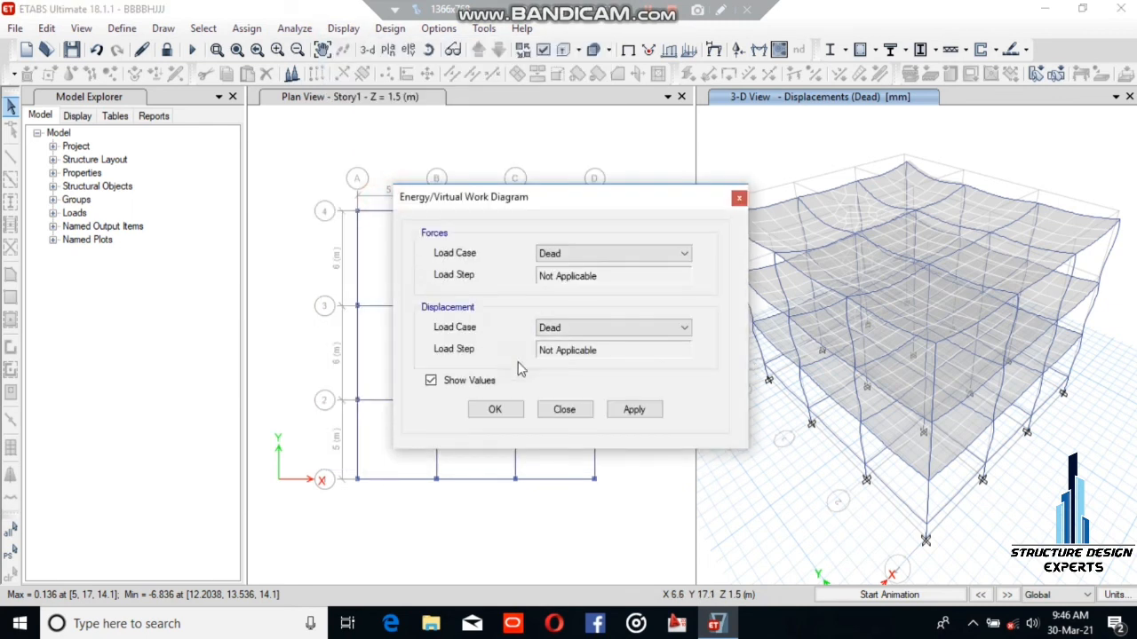
pyautogui.click(581, 410)
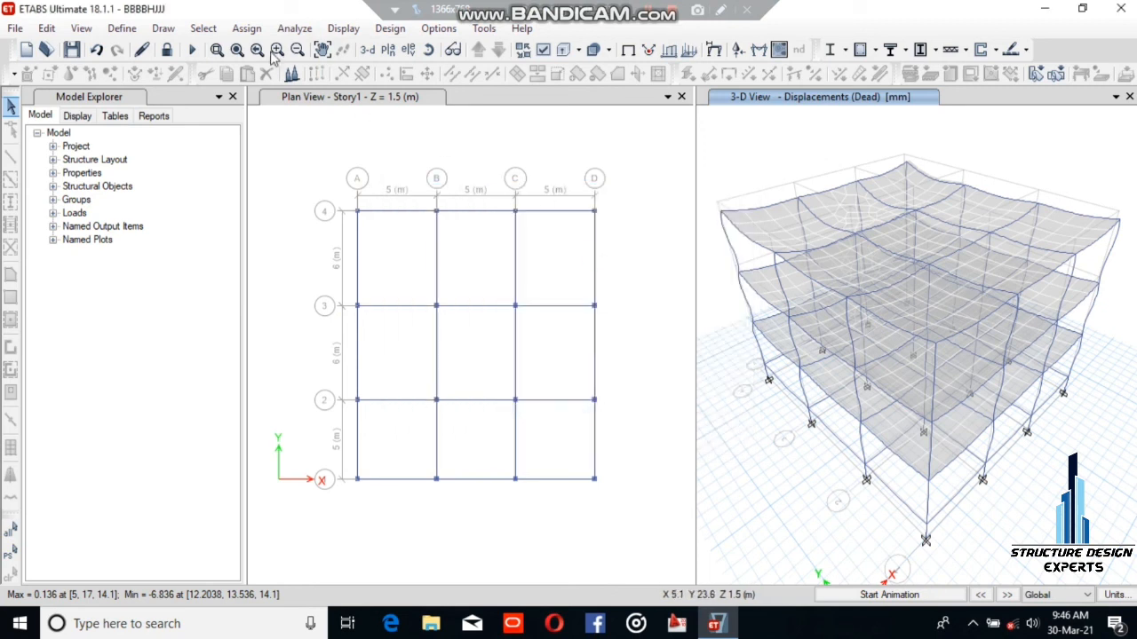
# Display the story response plot of maximum story displacement and return to the Story1 plan view.
pyautogui.click(256, 33)
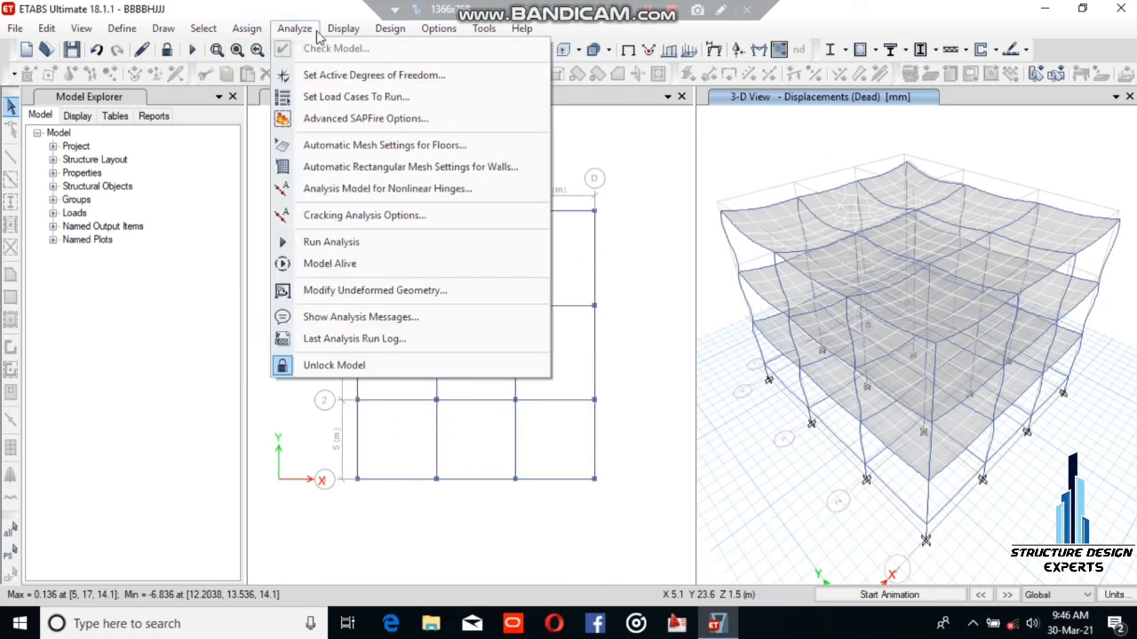
pyautogui.click(346, 32)
pyautogui.click(346, 31)
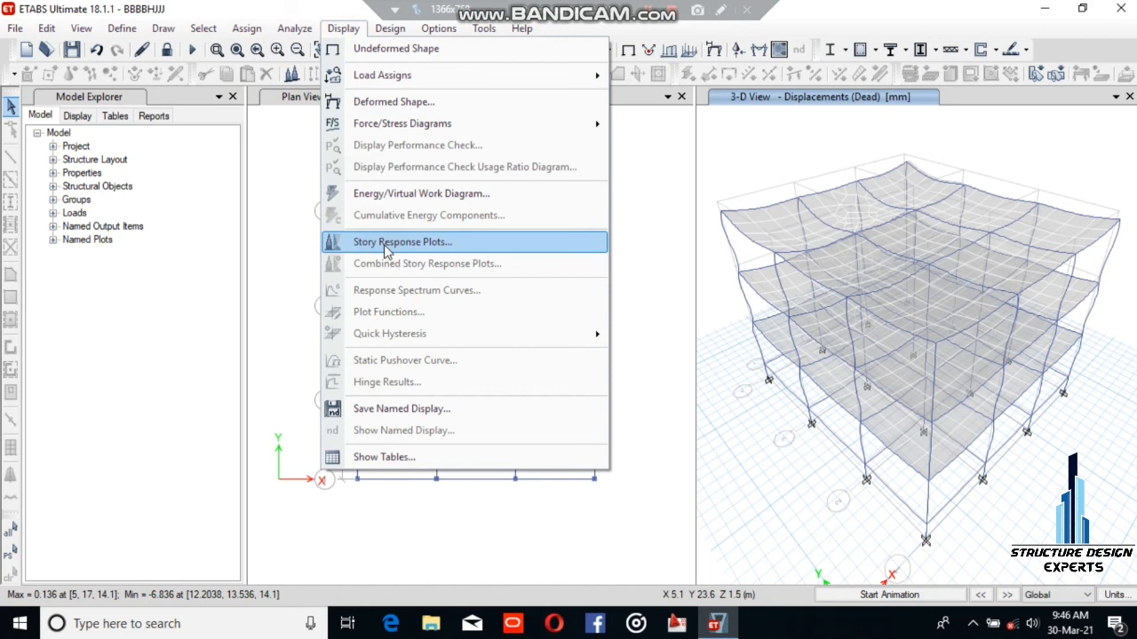
pyautogui.click(381, 246)
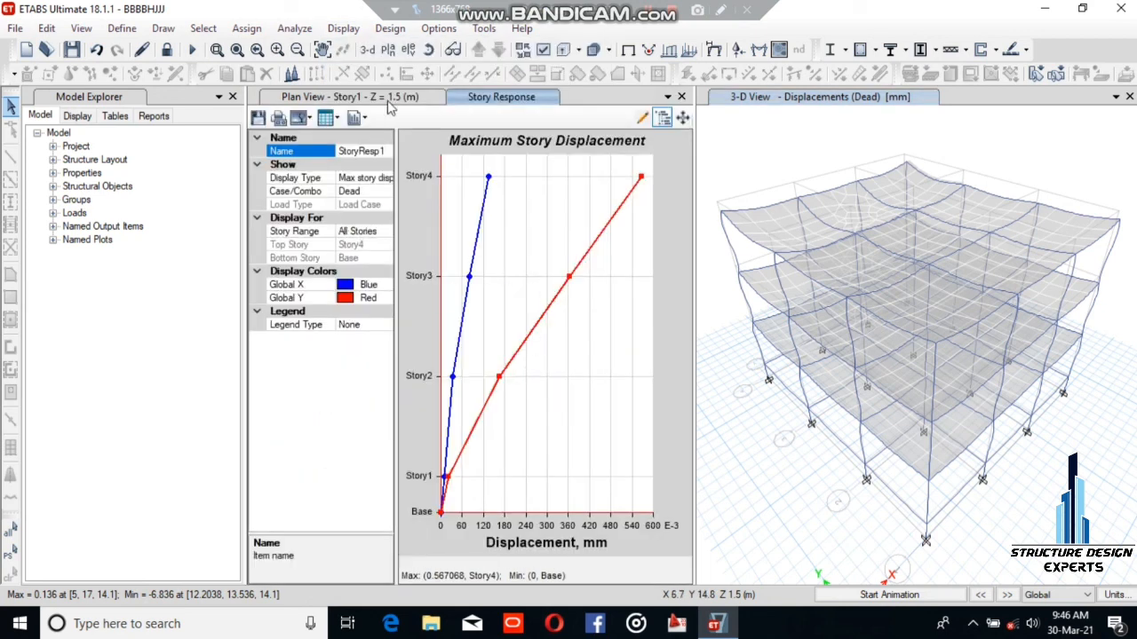
pyautogui.click(346, 98)
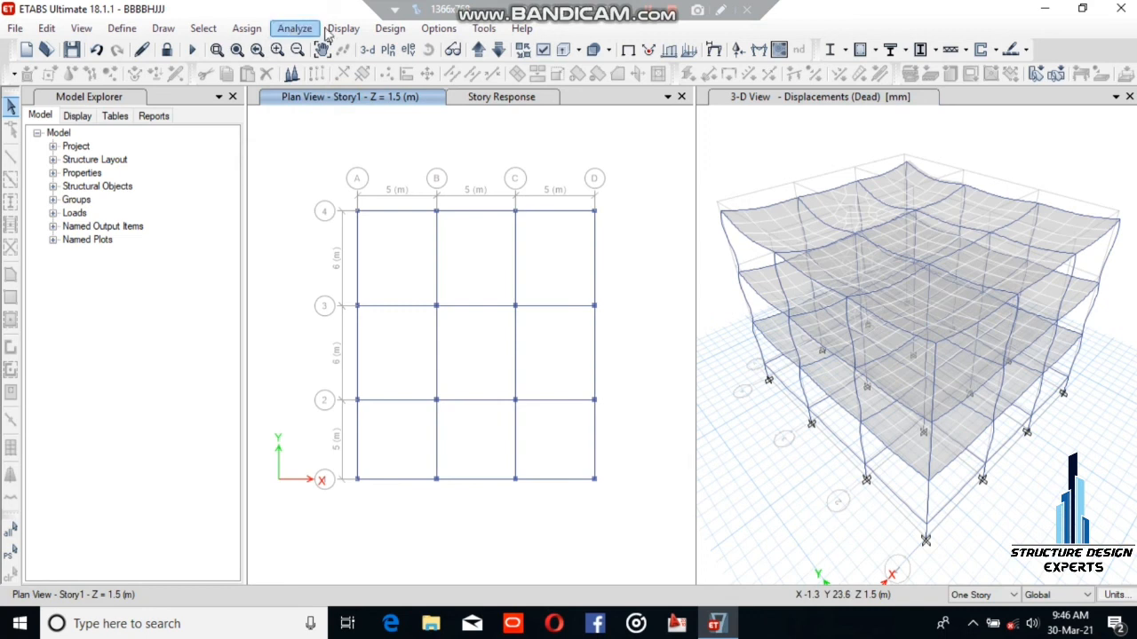
# Look through the frame, shear wall and slab design options, and view and cancel the live load reduction factor settings.
pyautogui.click(390, 29)
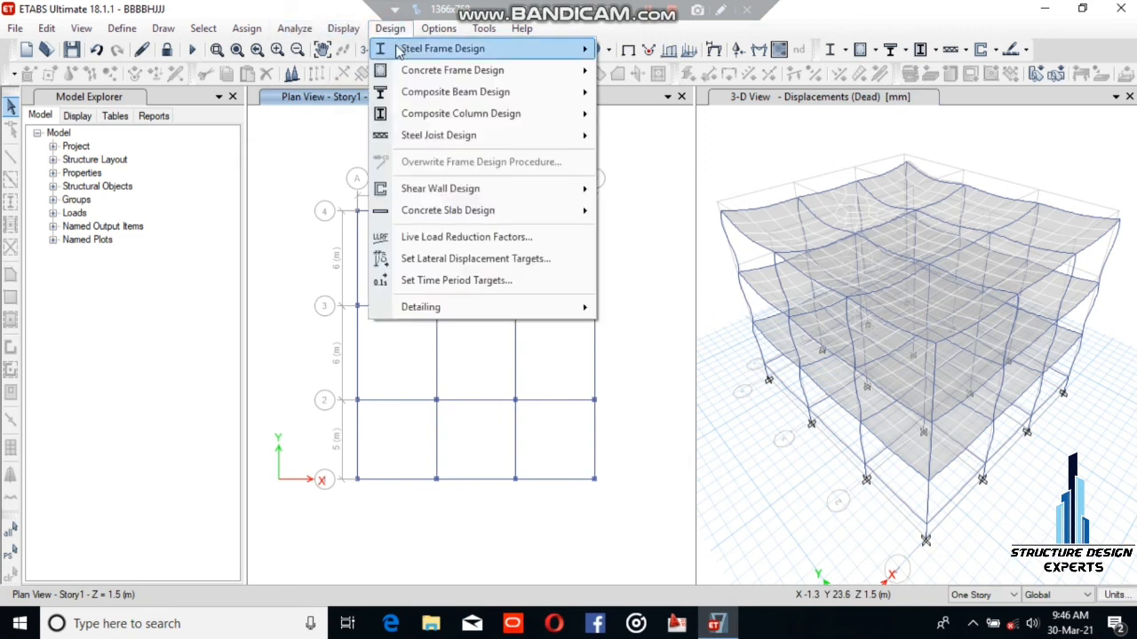
pyautogui.moveTo(406, 53)
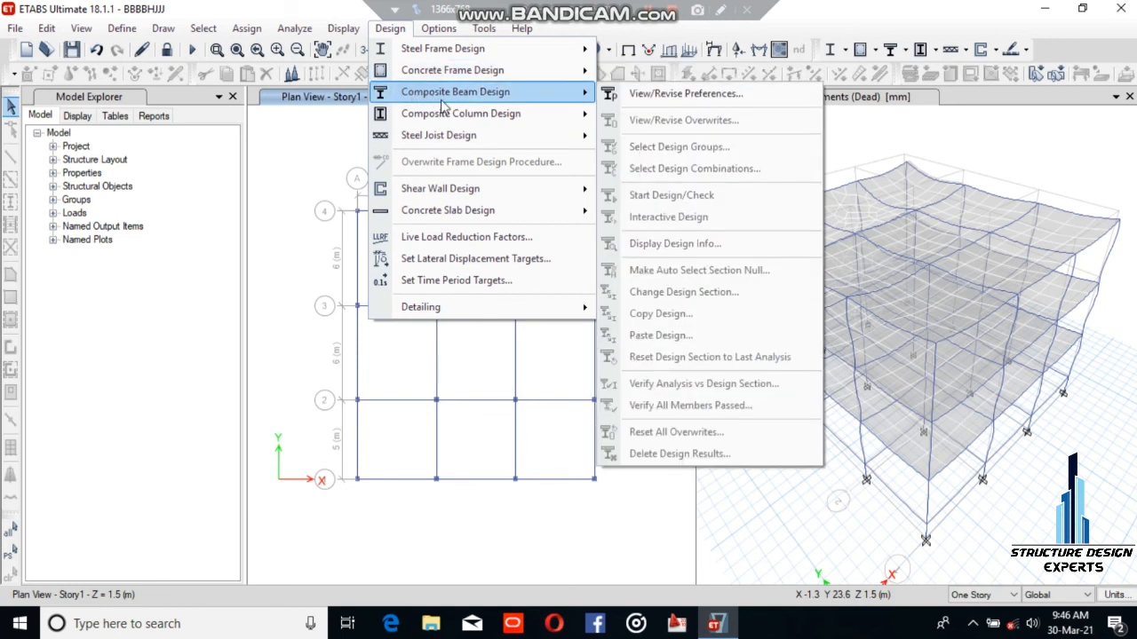
pyautogui.moveTo(448, 120)
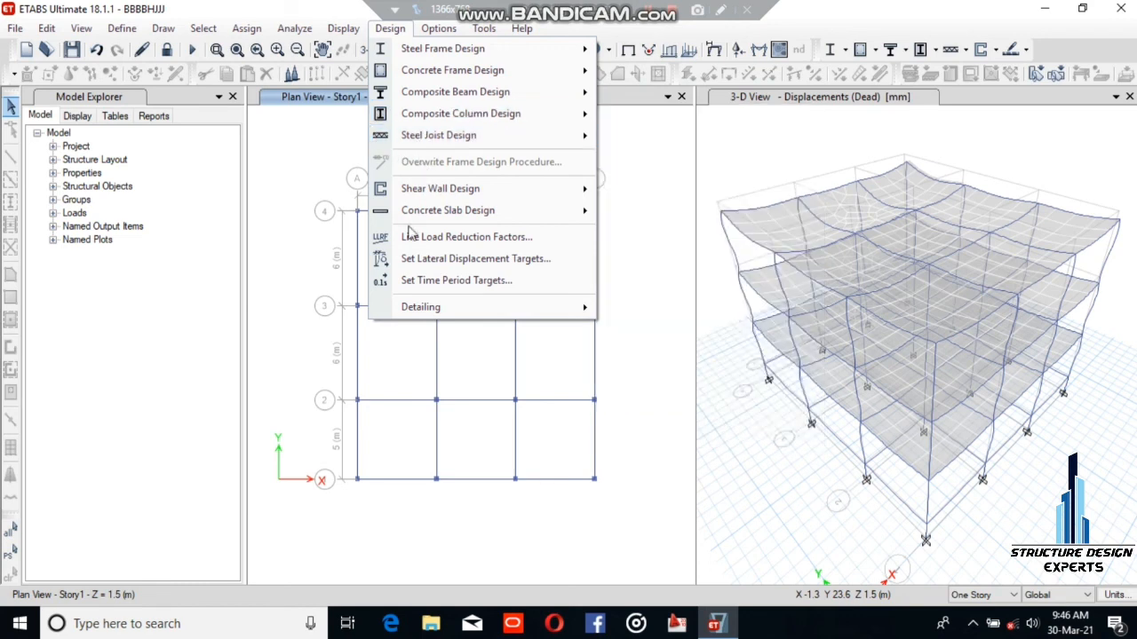
pyautogui.moveTo(397, 196)
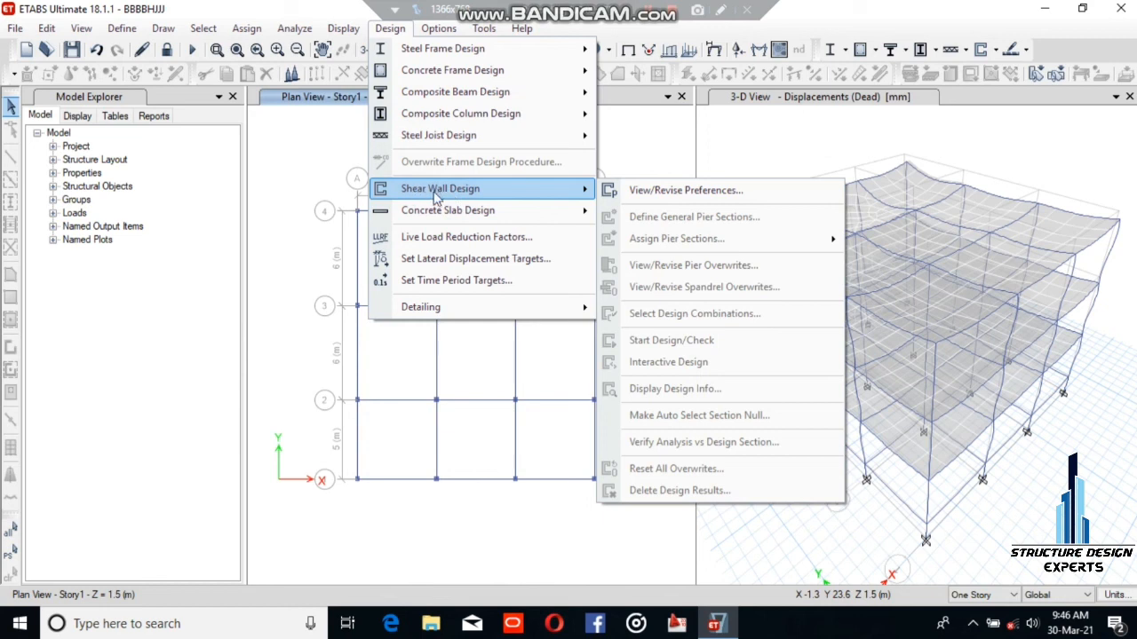
pyautogui.moveTo(460, 217)
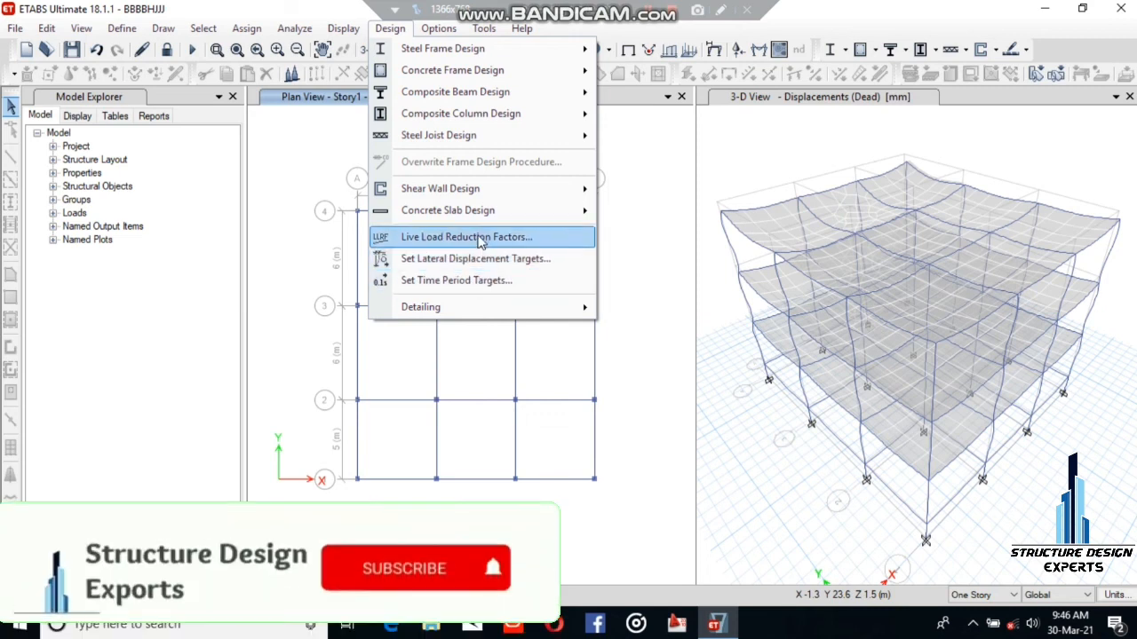
pyautogui.click(478, 237)
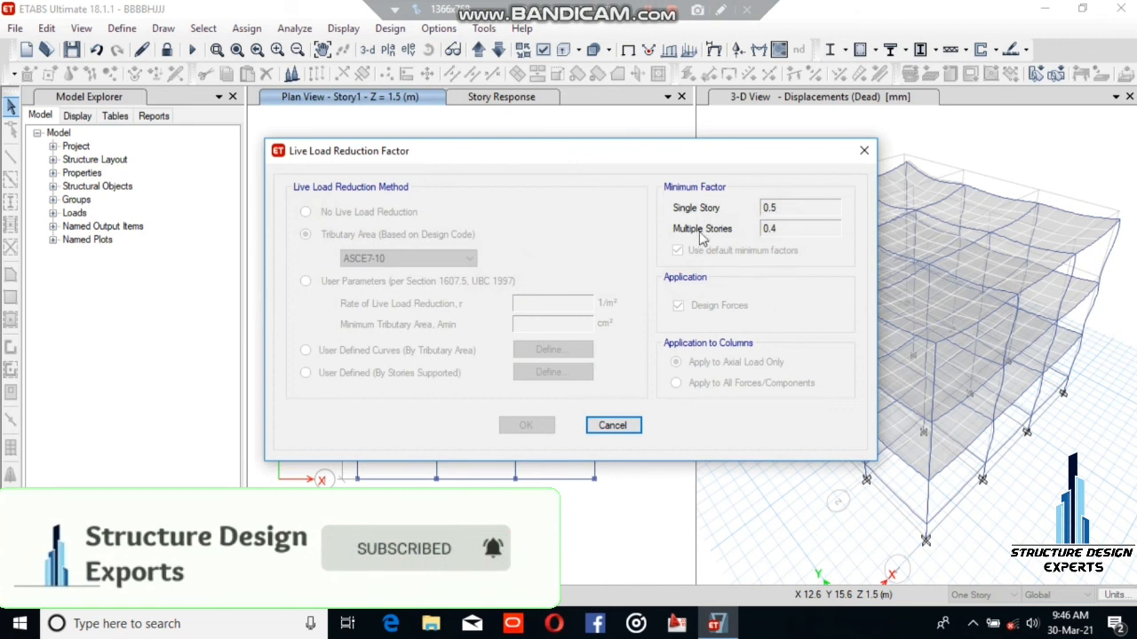
pyautogui.click(613, 425)
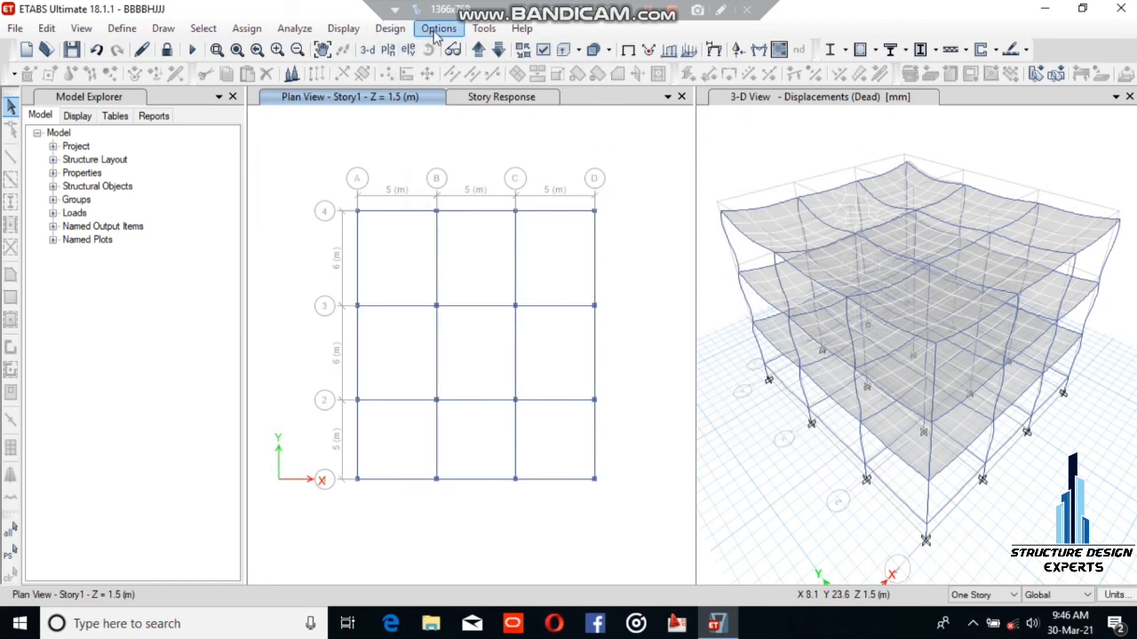
pyautogui.click(397, 32)
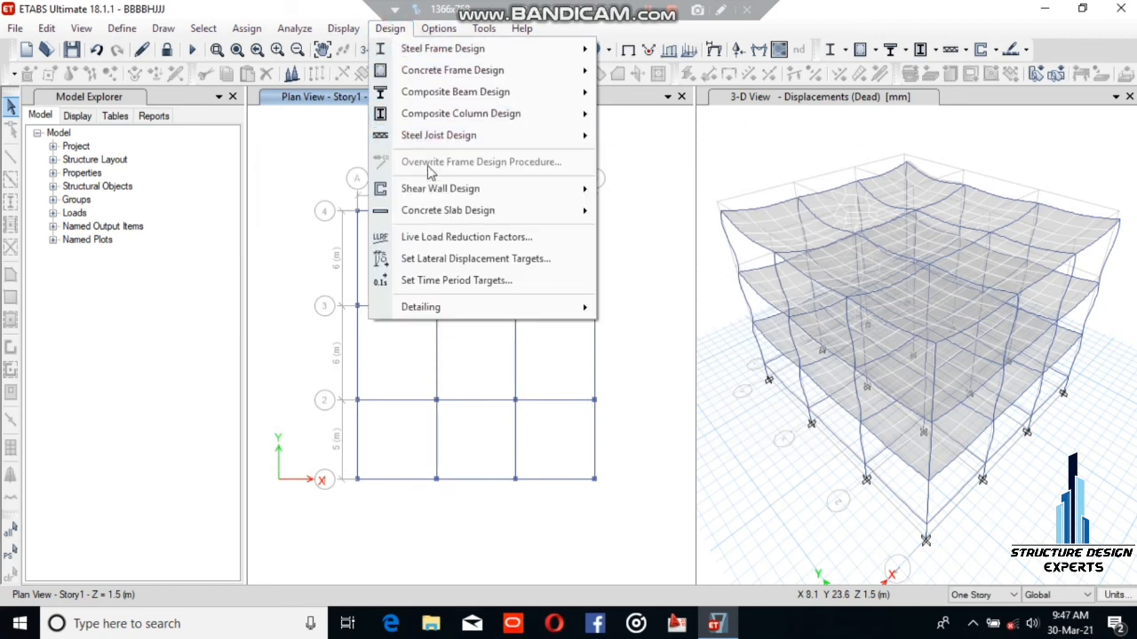
pyautogui.moveTo(430, 314)
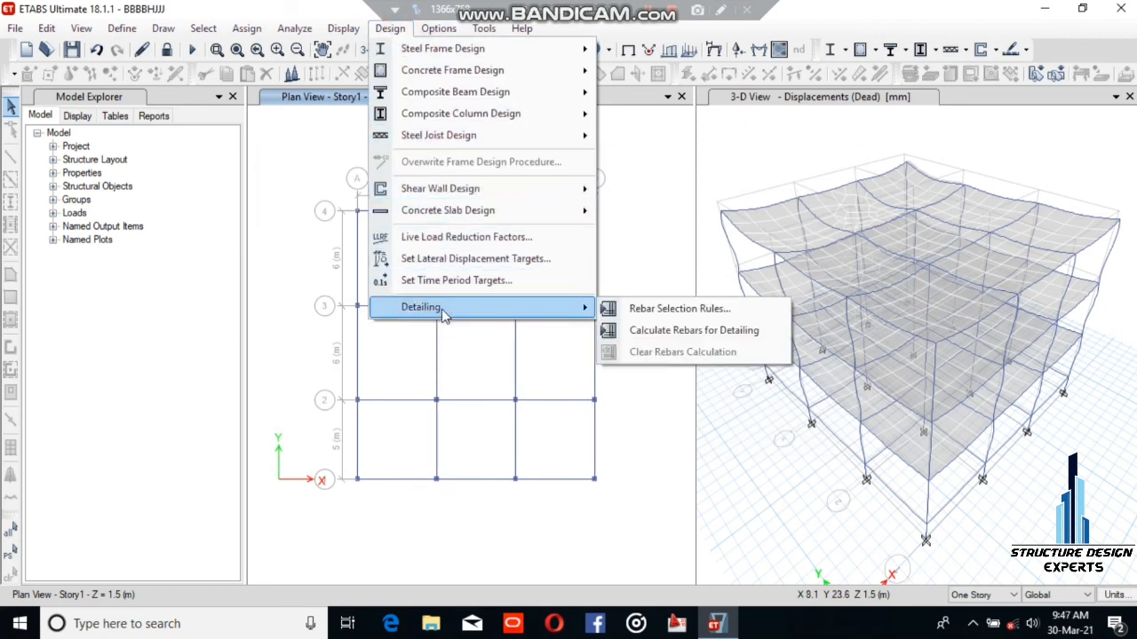
pyautogui.click(673, 171)
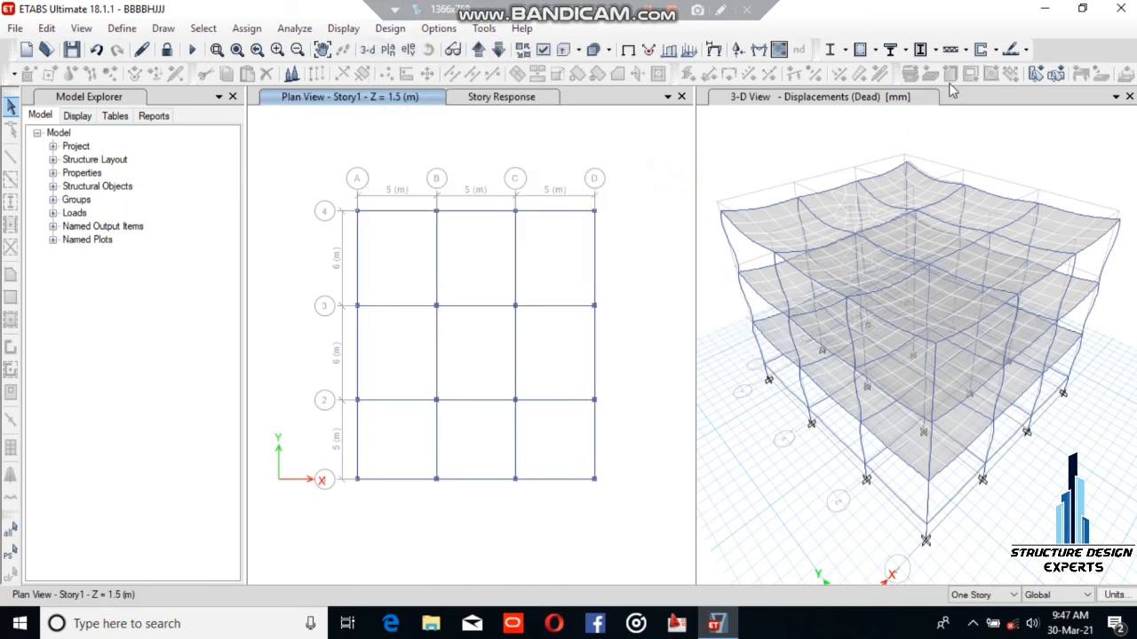